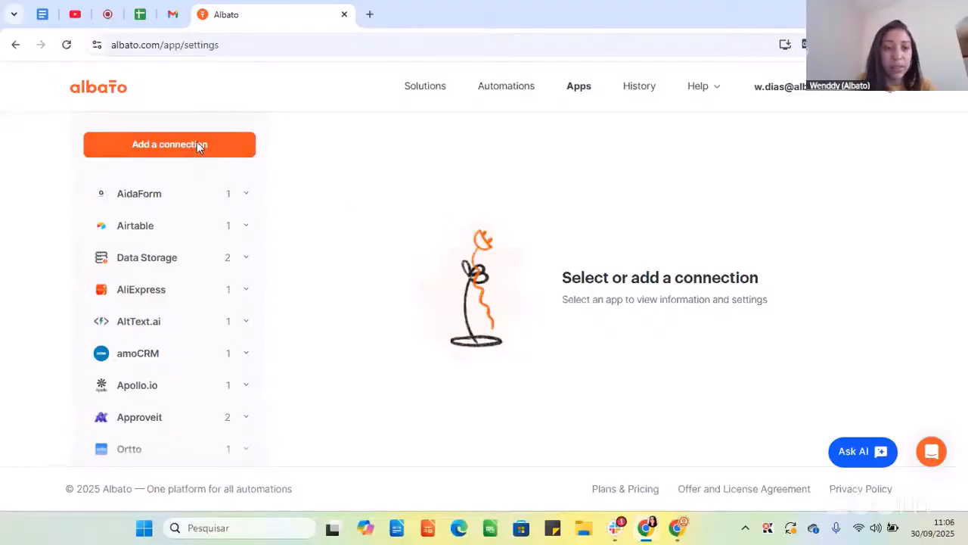
# - Start adding a new connection and browse the full list of available apps
pyautogui.click(170, 145)
pyautogui.click(529, 165)
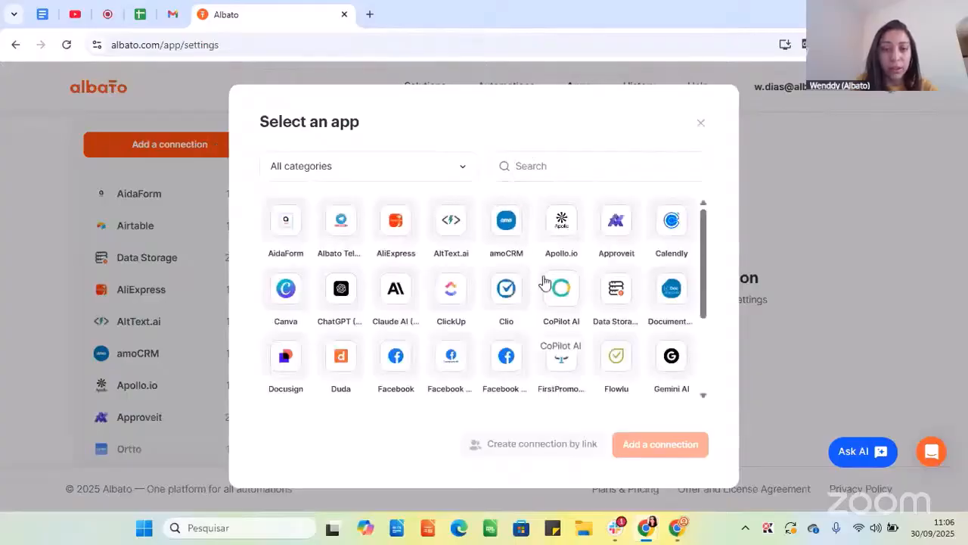
pyautogui.scroll(-1, 545, 283)
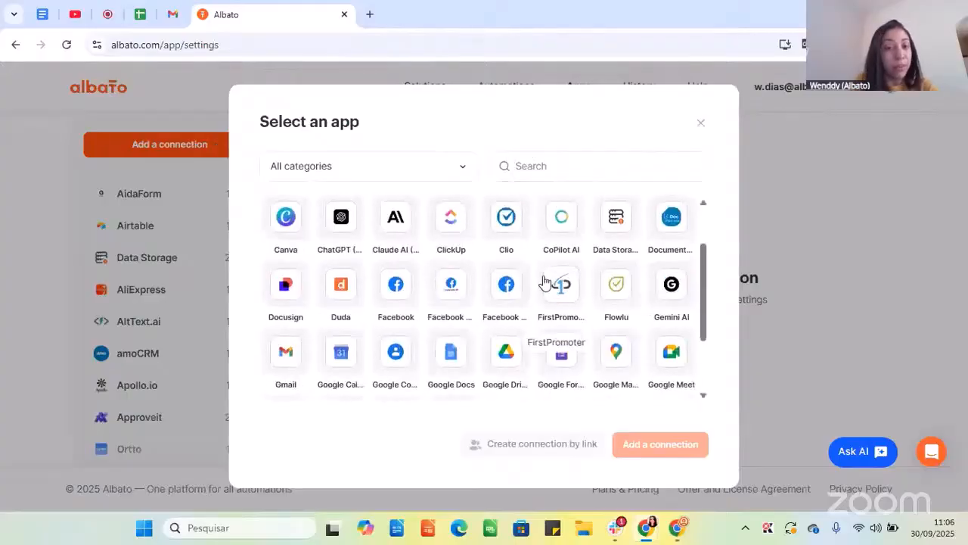
pyautogui.scroll(-1, 544, 283)
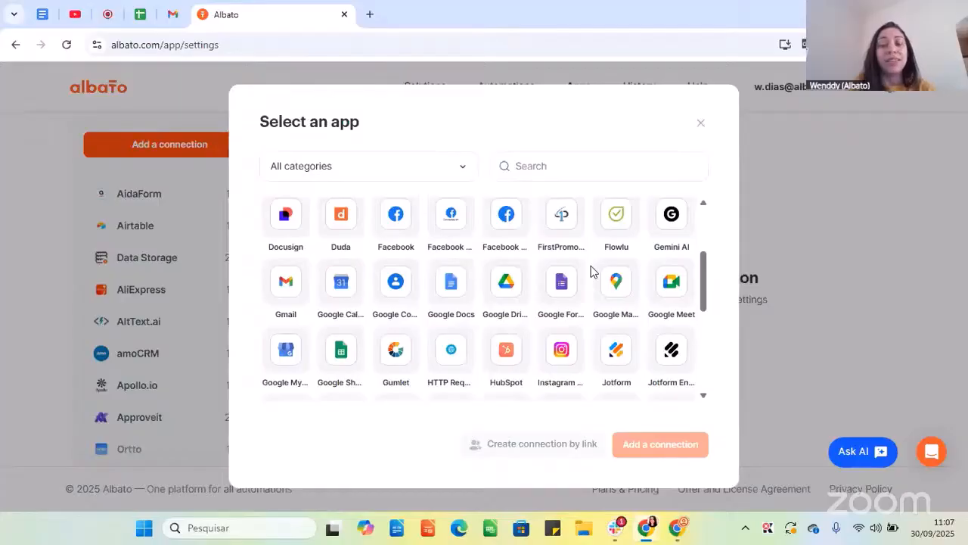
pyautogui.scroll(-3, 581, 280)
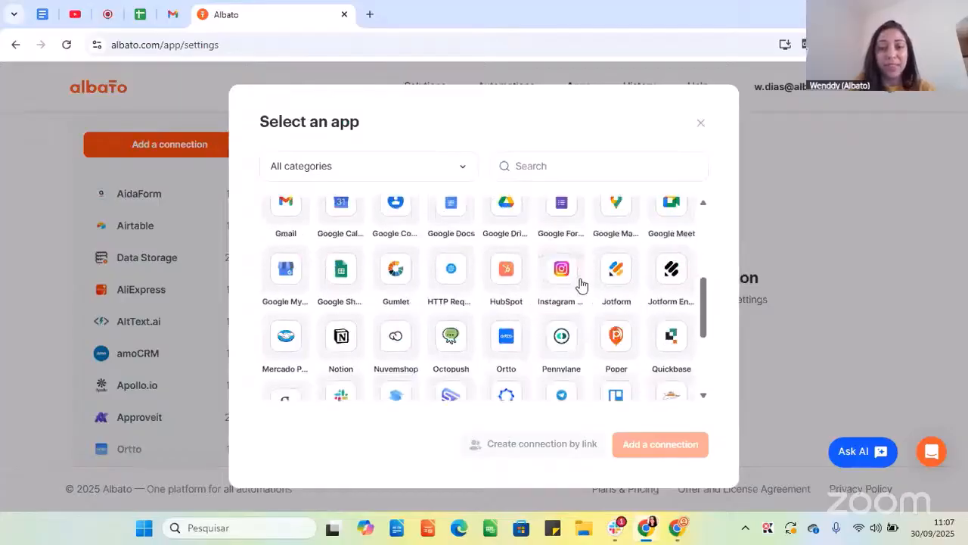
pyautogui.scroll(-3, 580, 298)
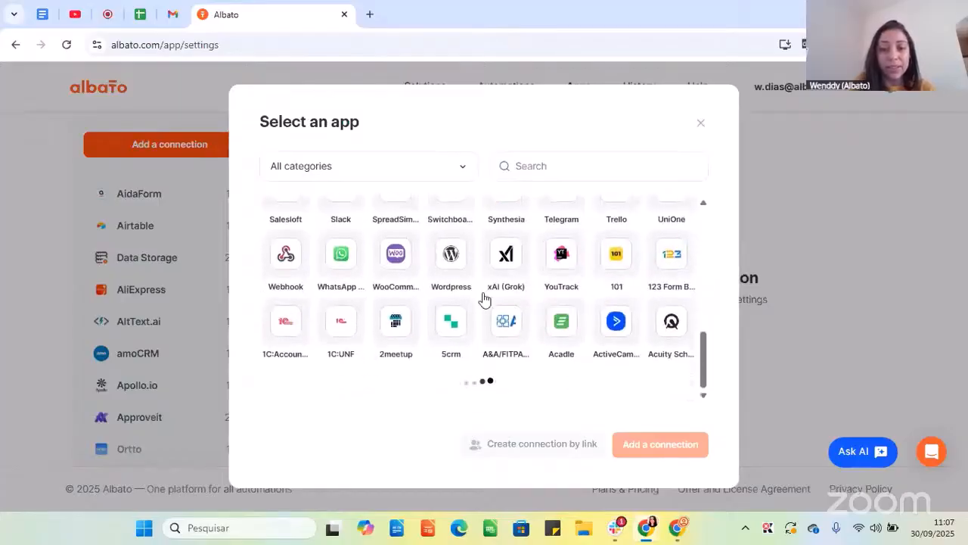
pyautogui.scroll(-2, 418, 301)
pyautogui.scroll(-2, 423, 307)
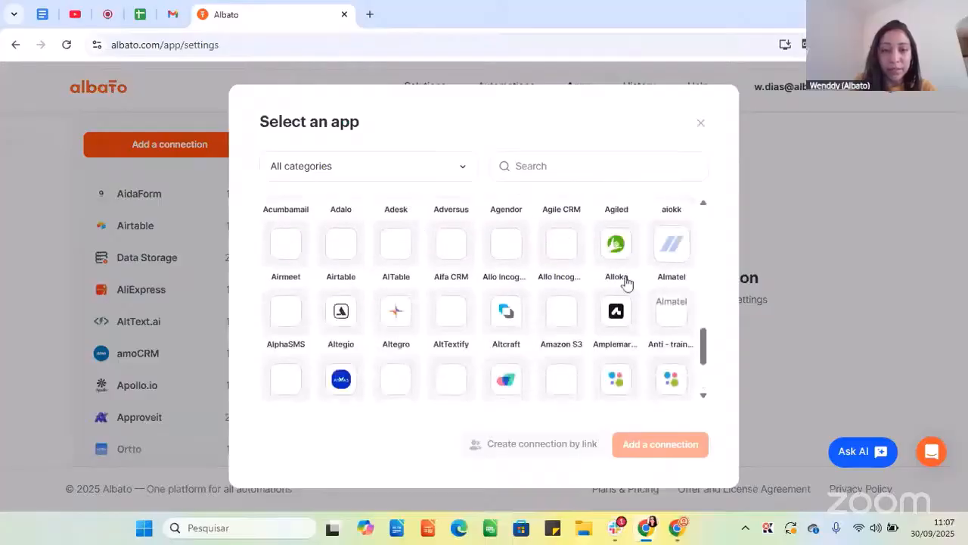
pyautogui.scroll(10, 598, 276)
# - Search the app list for "gmail" and add a connection for Gmail
pyautogui.click(548, 163)
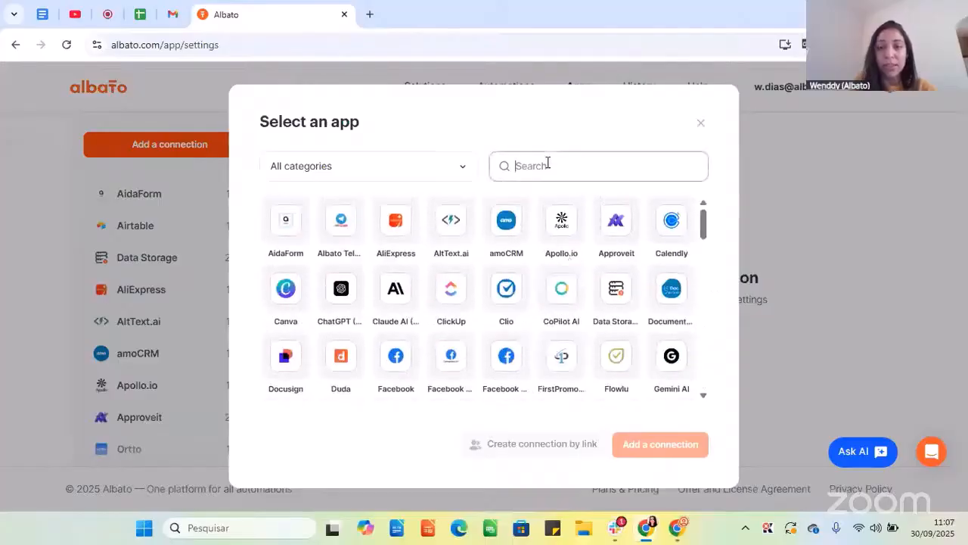
pyautogui.write('gmail')
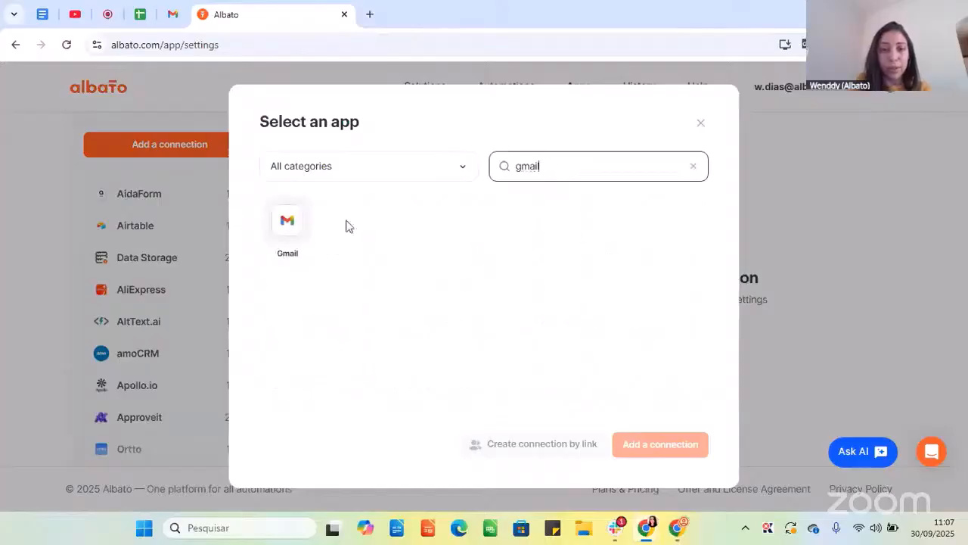
pyautogui.click(304, 227)
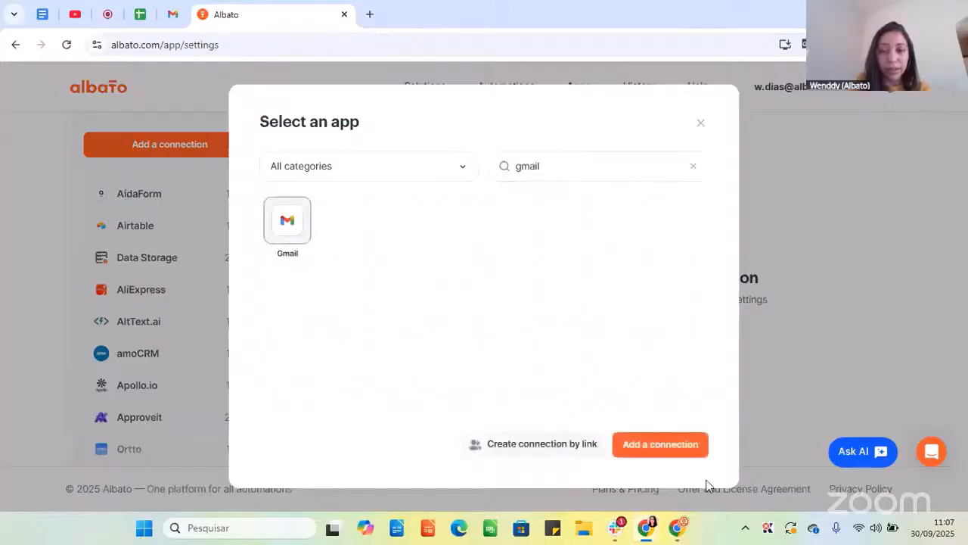
pyautogui.click(681, 446)
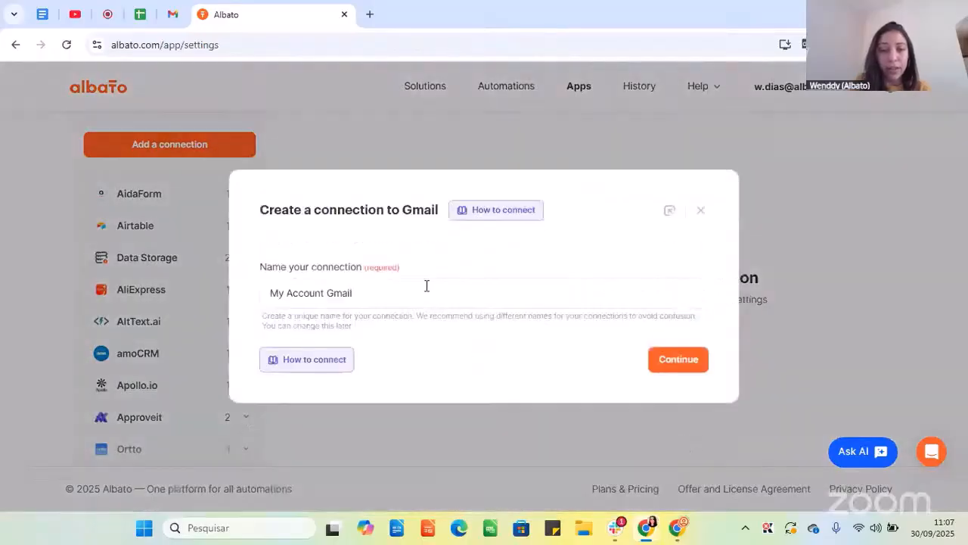
# - Name the connection "My Account Gmail New" and grant Albato access with the work Google account, closing the final dialog
pyautogui.click(384, 296)
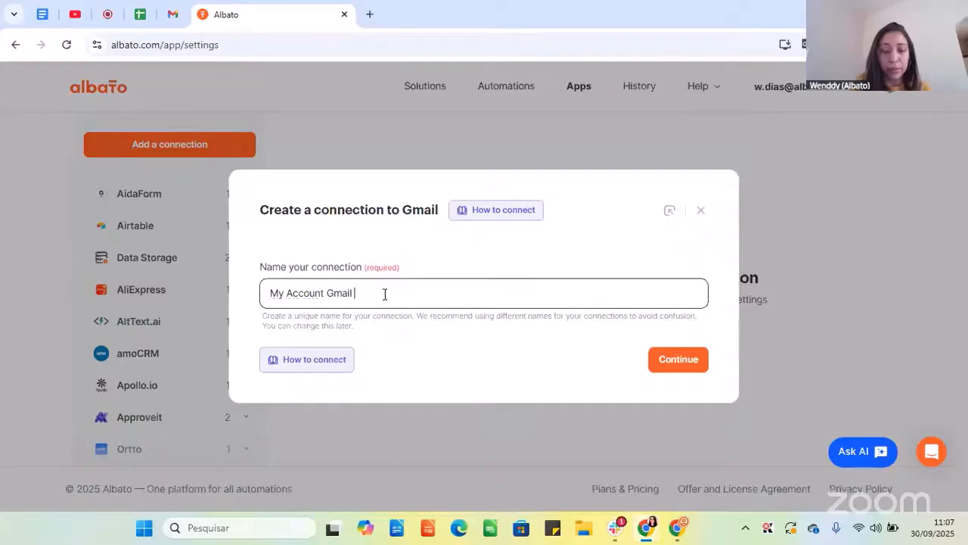
pyautogui.click(677, 360)
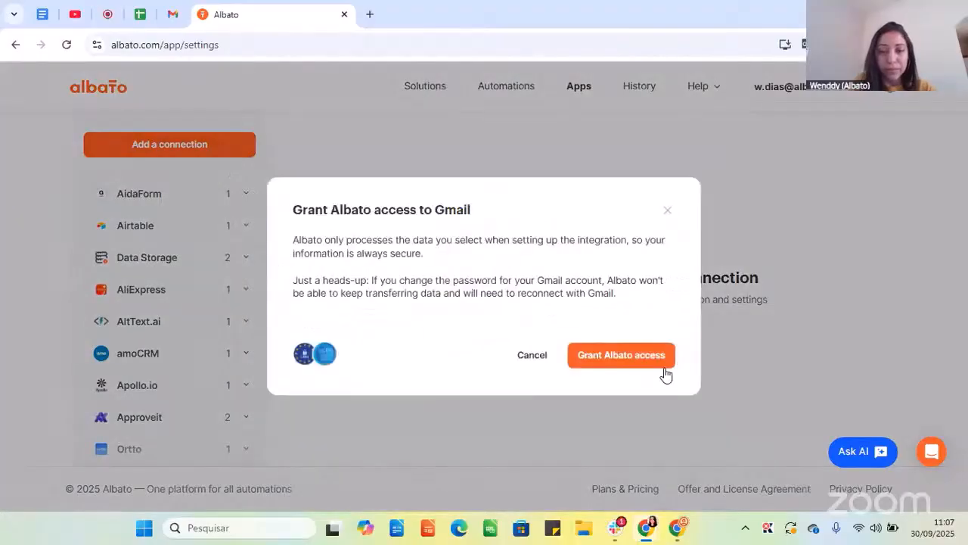
pyautogui.click(610, 361)
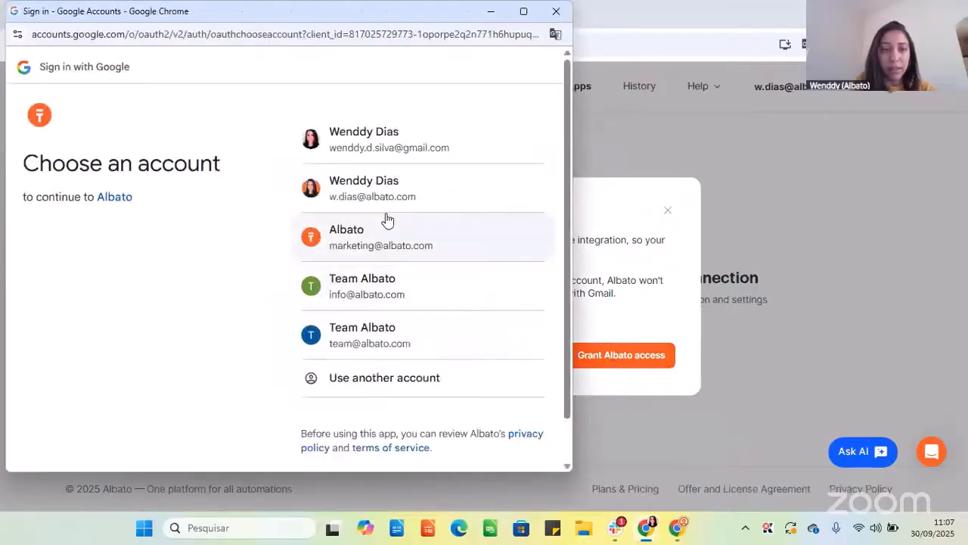
pyautogui.click(367, 189)
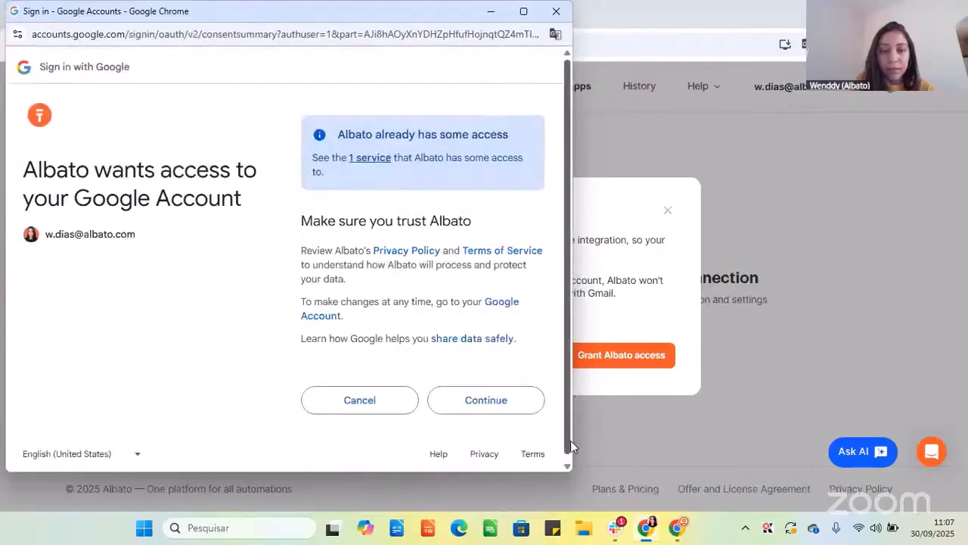
pyautogui.click(499, 400)
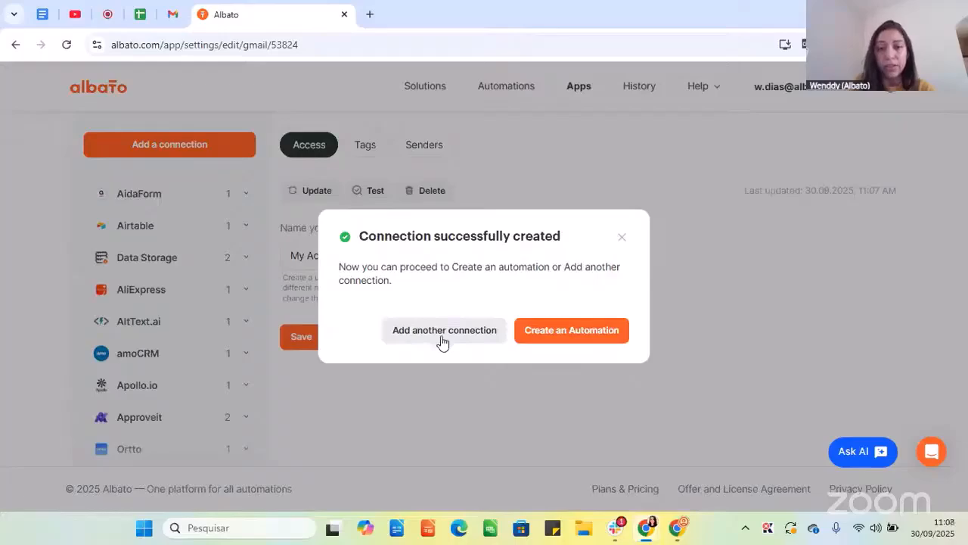
pyautogui.click(622, 241)
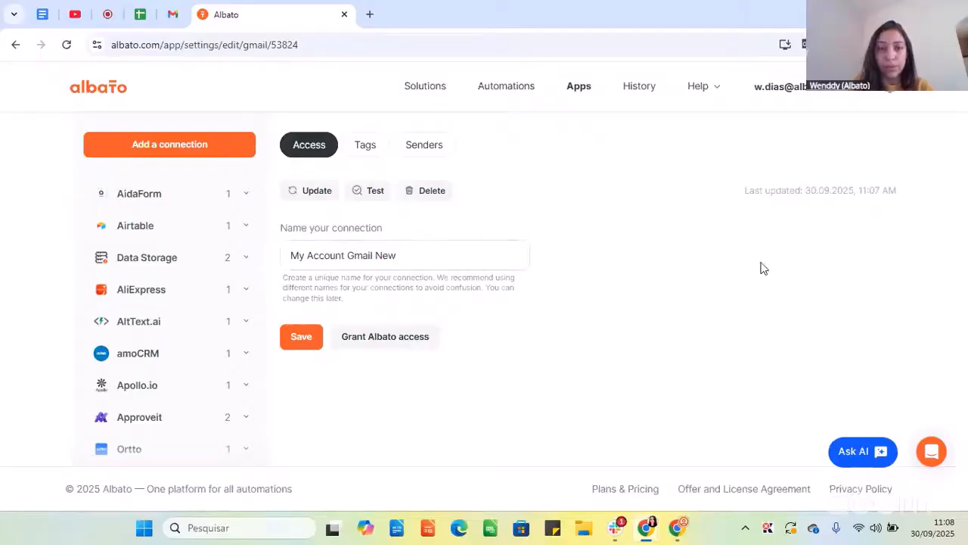
# - Open the App Integrator and add a custom app named "Test"
pyautogui.click(702, 87)
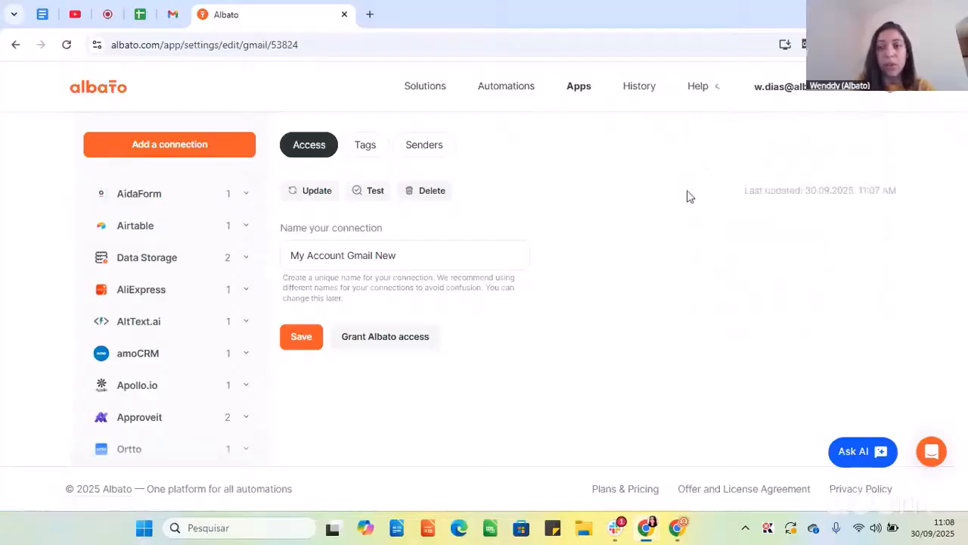
pyautogui.moveTo(781, 96)
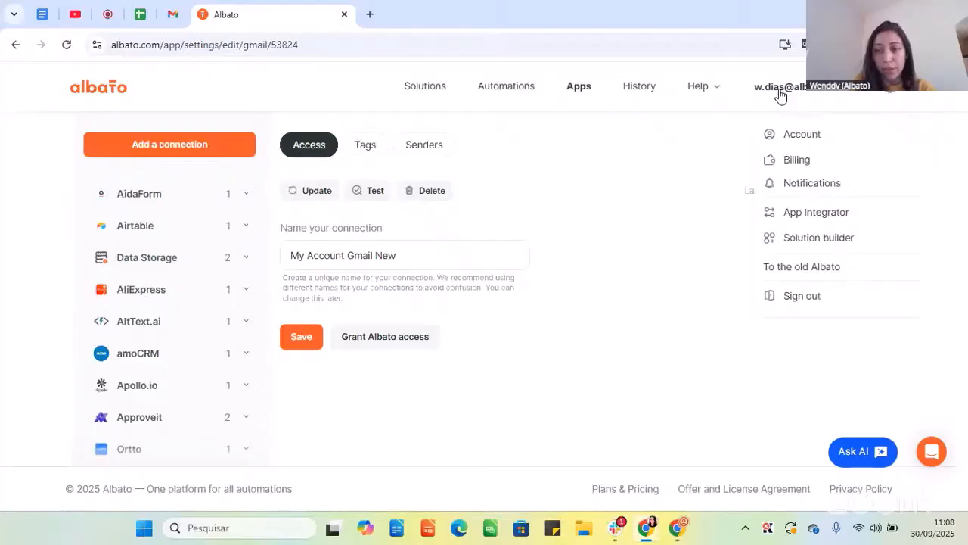
pyautogui.click(817, 213)
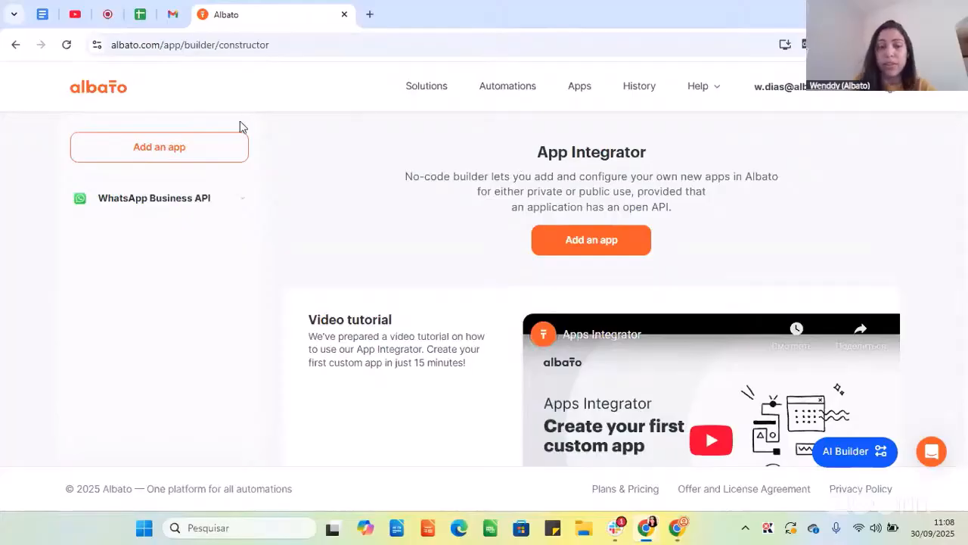
pyautogui.click(207, 150)
pyautogui.click(387, 323)
pyautogui.write('Test')
pyautogui.click(615, 369)
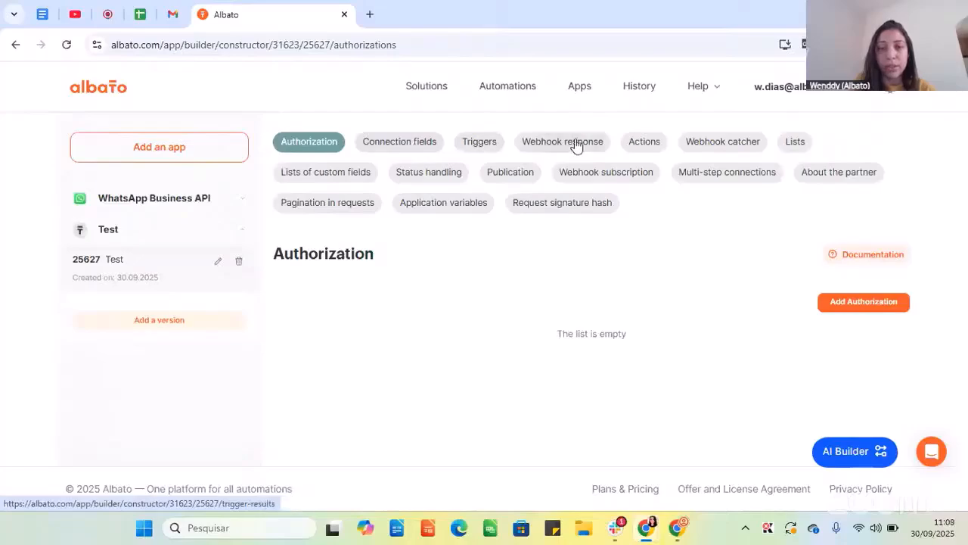
# - Look through the Actions and Triggers sections of the Test app
pyautogui.click(644, 142)
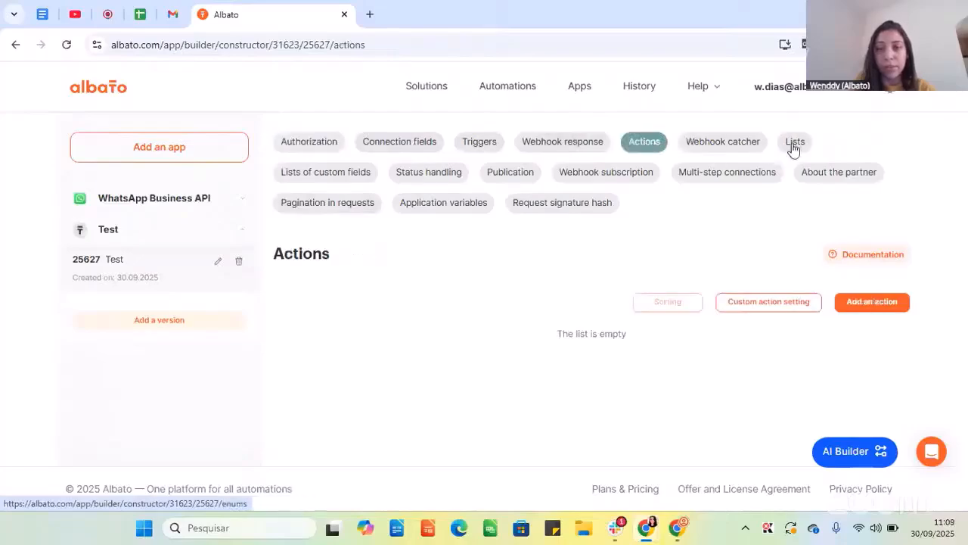
pyautogui.click(490, 144)
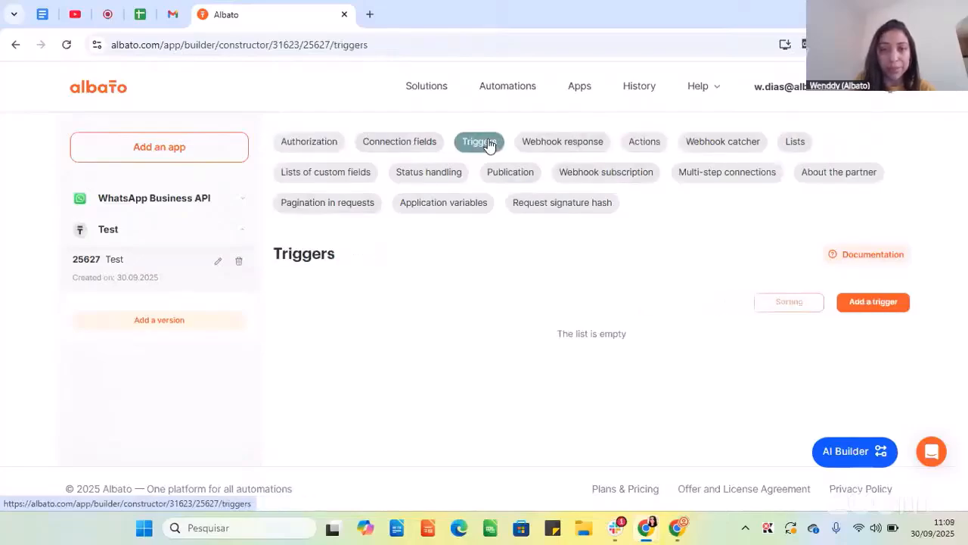
pyautogui.click(657, 146)
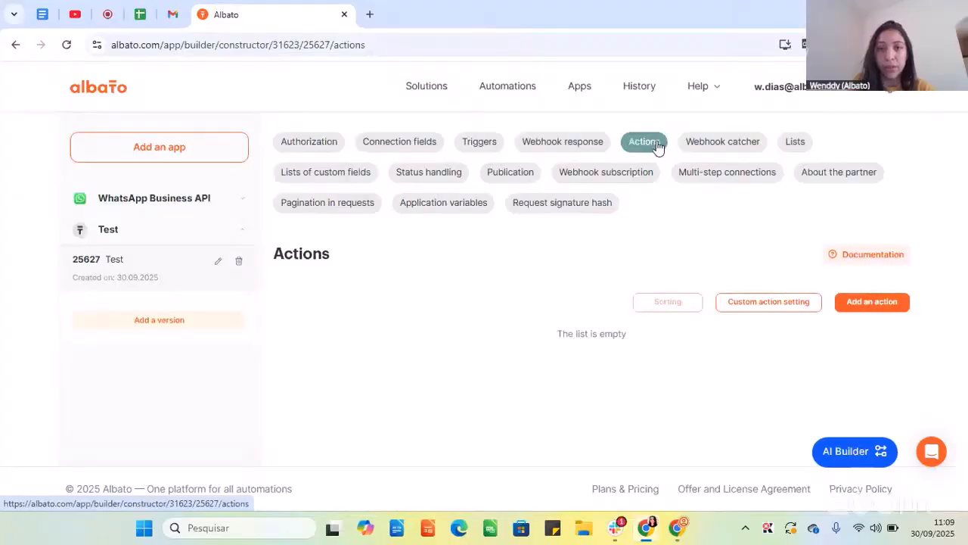
# - Go from the automations list to the solution templates and look through the already installed solutions
pyautogui.click(518, 89)
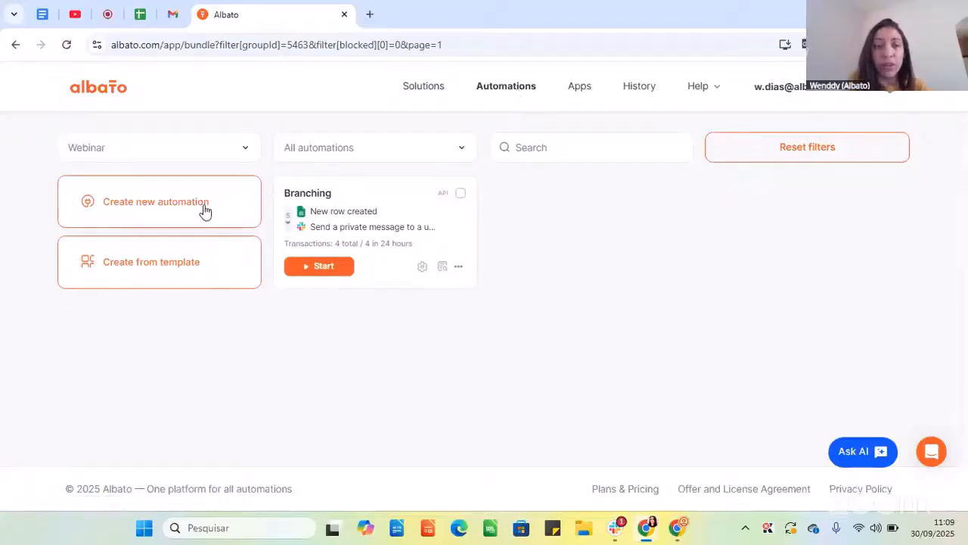
pyautogui.click(200, 271)
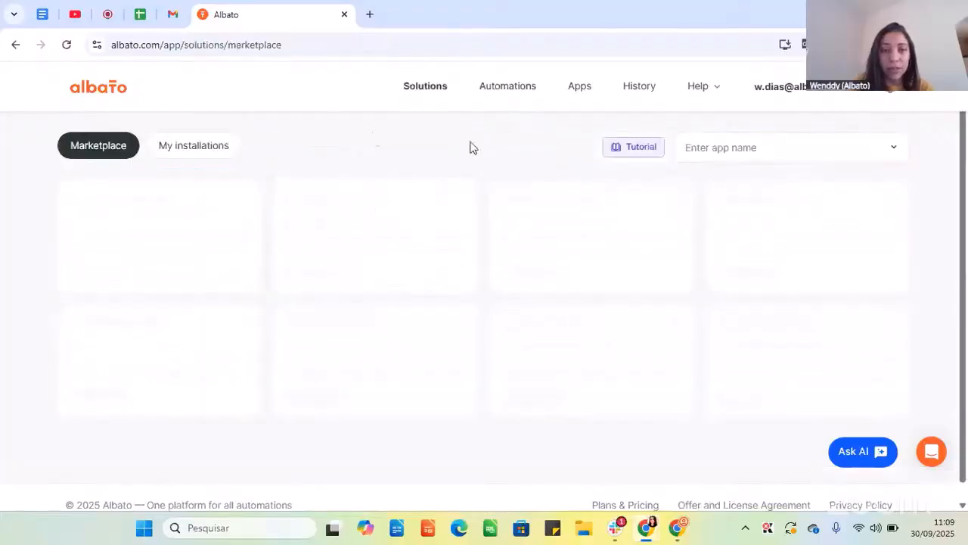
pyautogui.click(222, 145)
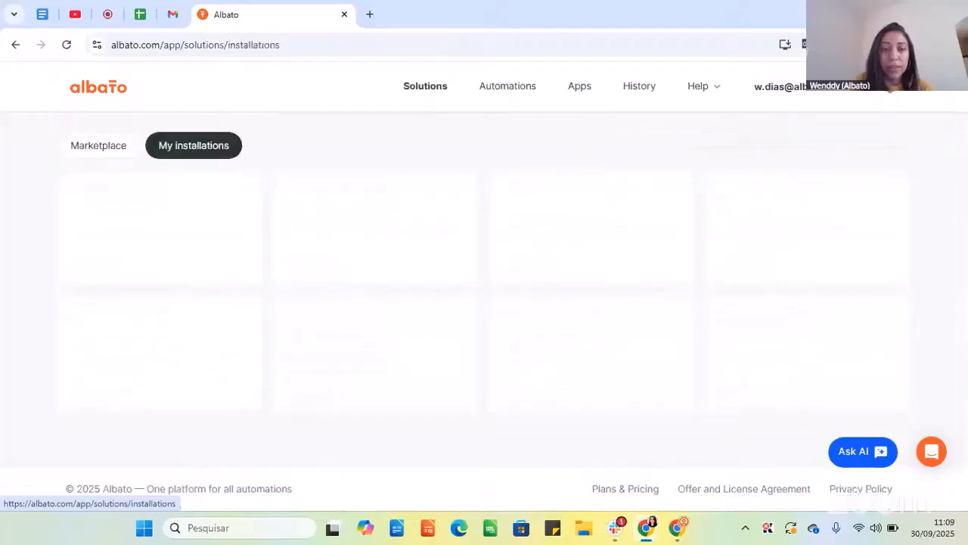
pyautogui.scroll(-3, 248, 194)
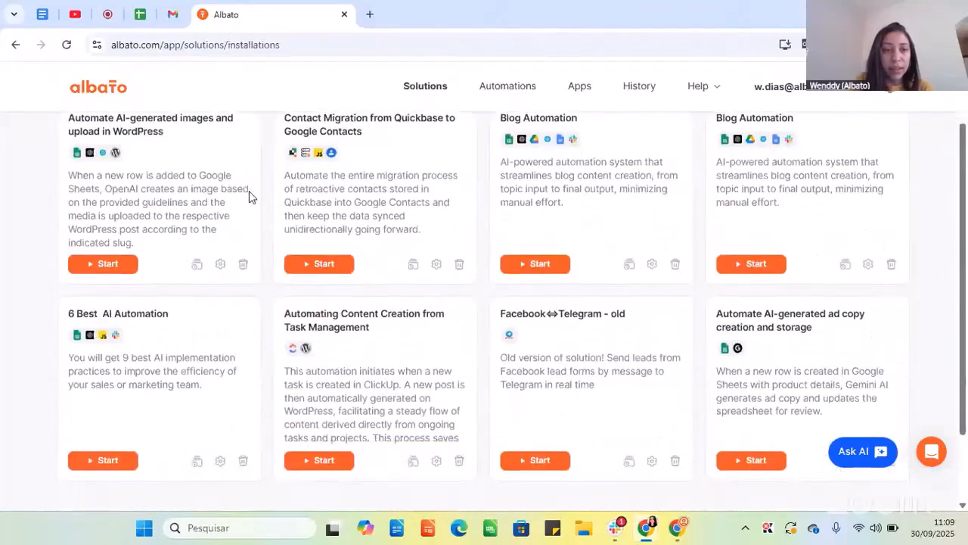
pyautogui.scroll(3, 458, 243)
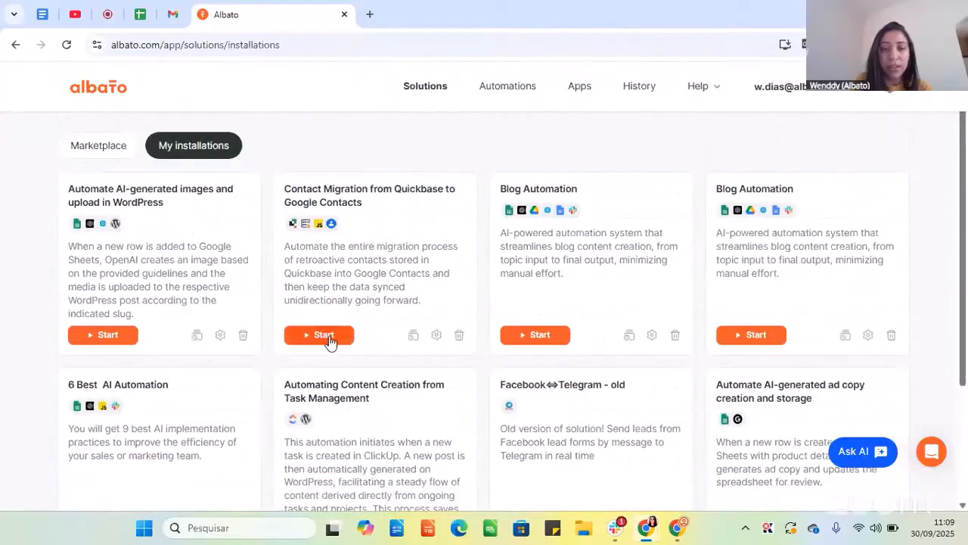
# - Open the Retroactive data migration scenario of the installed Quickbase to Google Contacts solution, and show the Solution builder option for the account
pyautogui.click(438, 340)
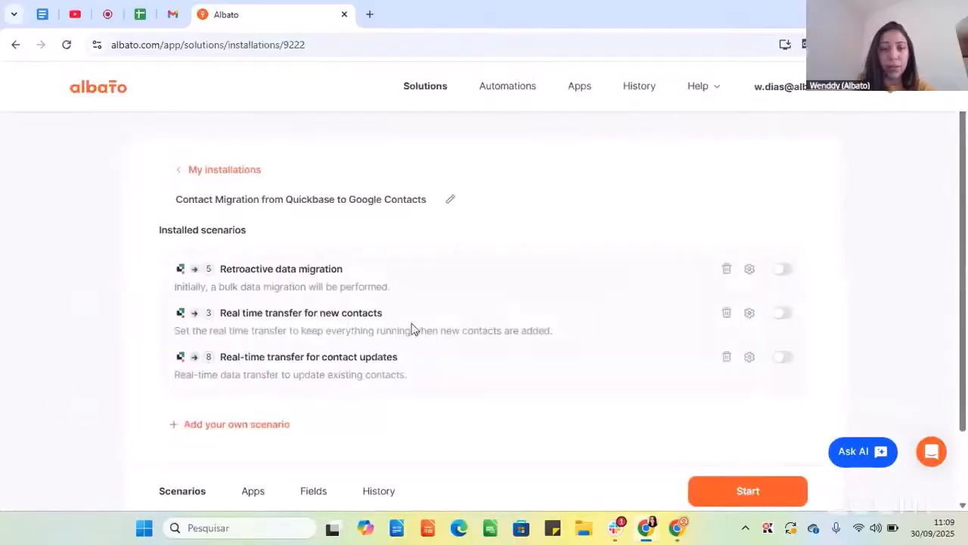
pyautogui.click(751, 275)
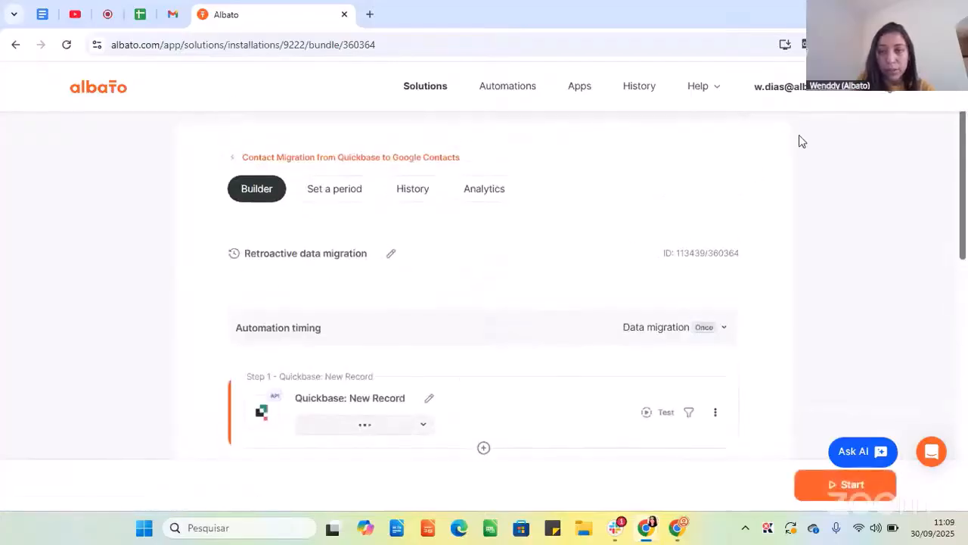
pyautogui.click(827, 95)
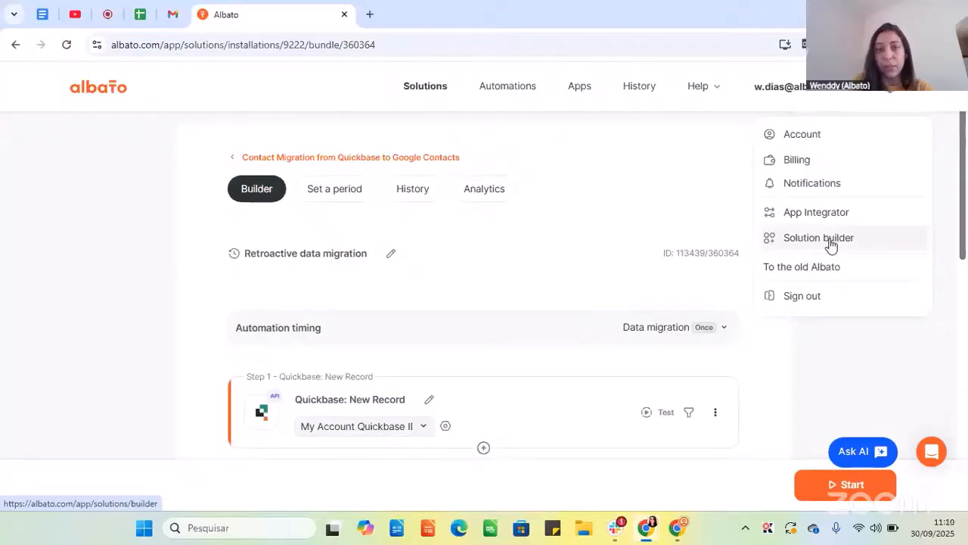
# - Open the Branching automation for editing, turn off its Canvas mode, and review its steps in the linear view
pyautogui.click(504, 89)
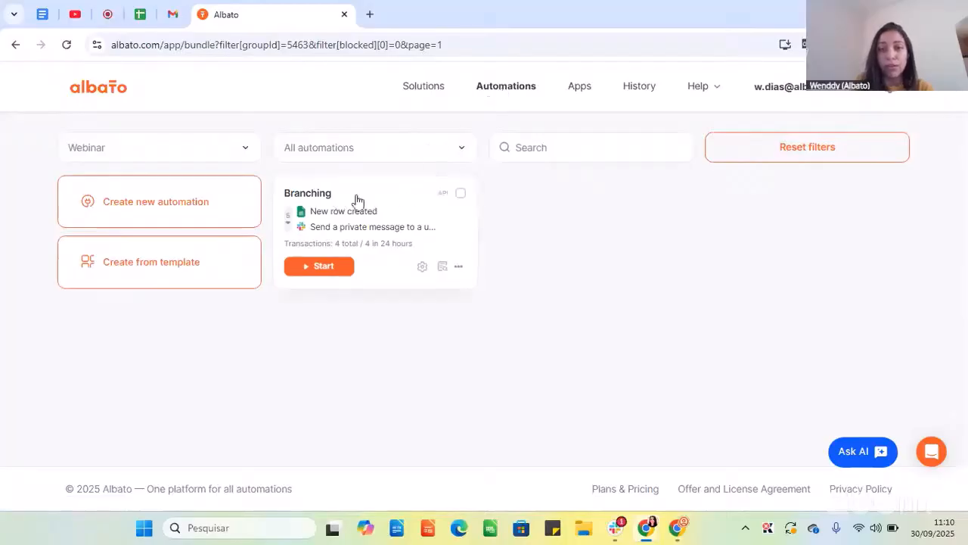
pyautogui.click(421, 271)
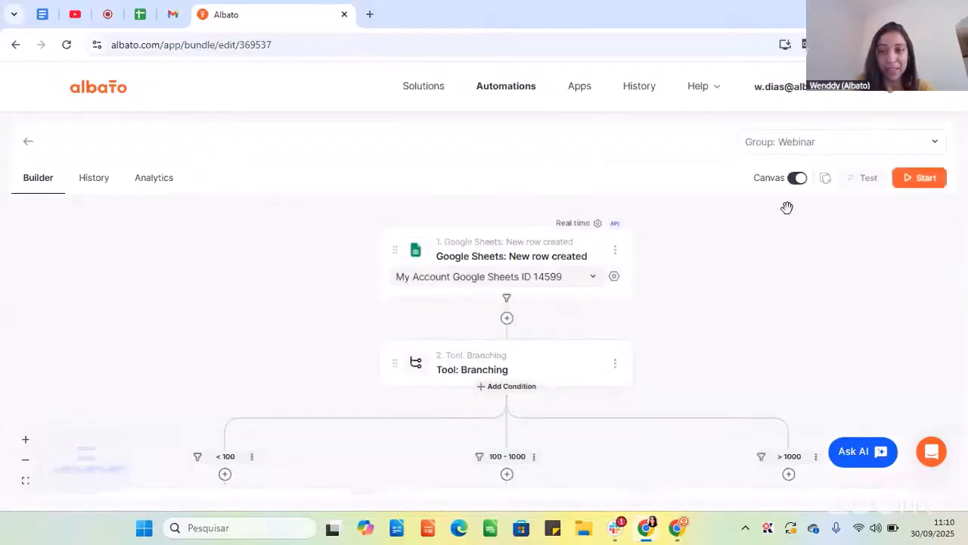
pyautogui.click(797, 186)
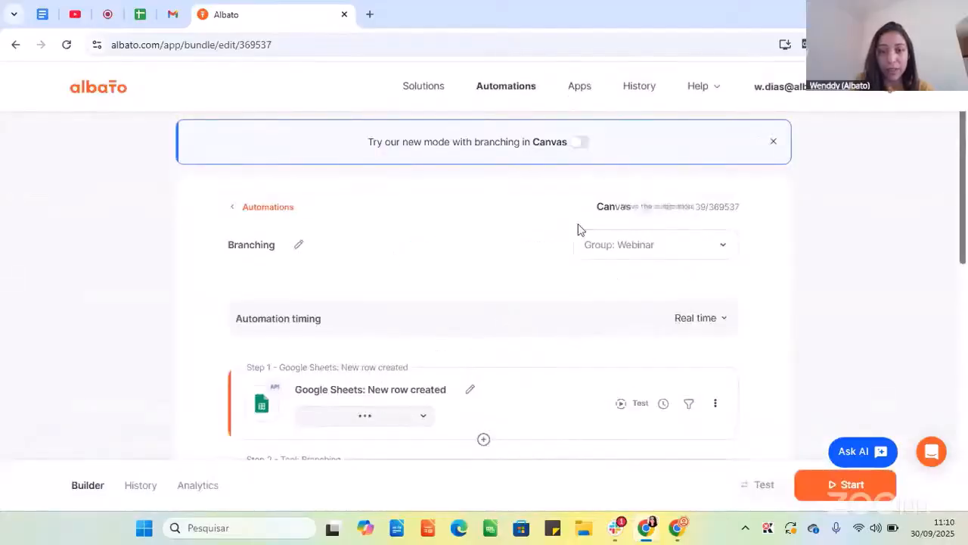
pyautogui.scroll(-7, 542, 273)
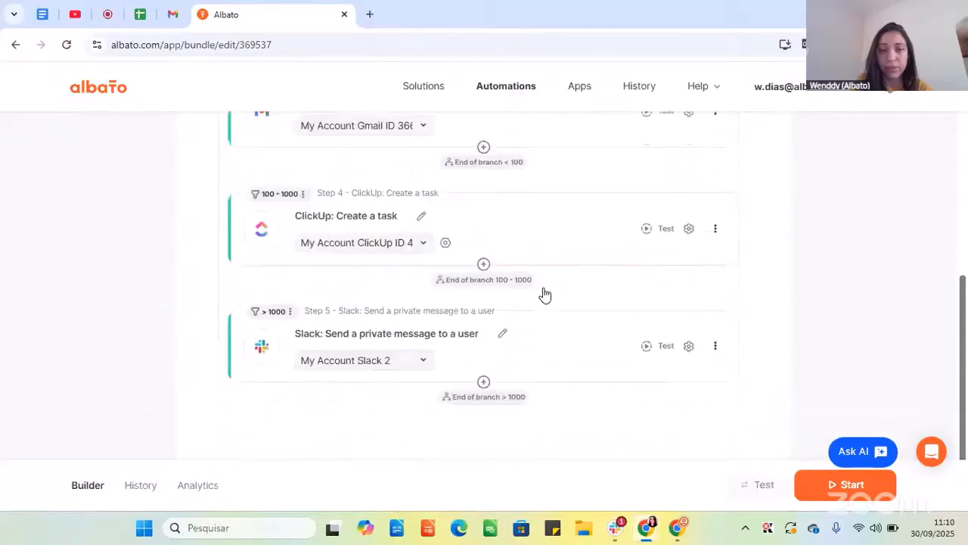
# - Turn Canvas mode back on for the Branching automation, and look through its History and Analytics pages before returning to the builder
pyautogui.scroll(7, 550, 310)
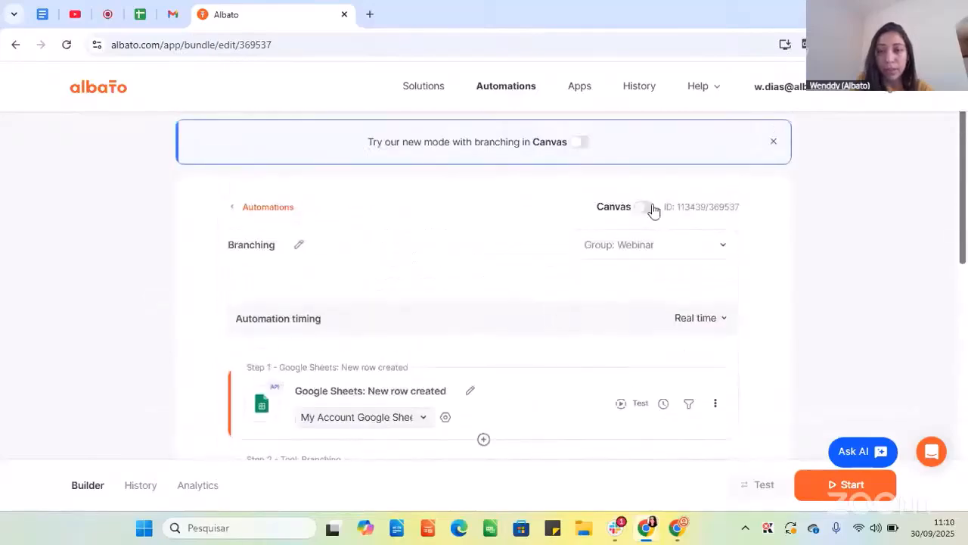
pyautogui.click(644, 207)
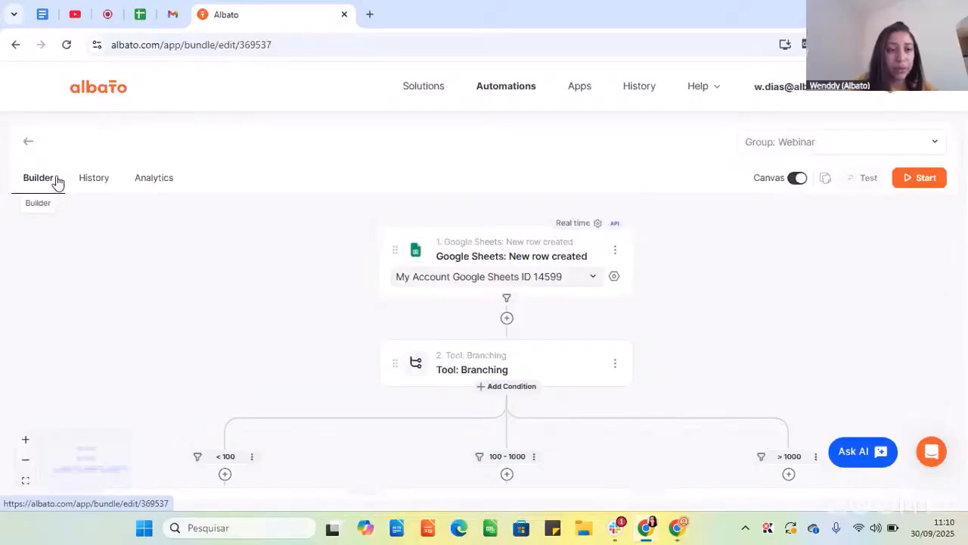
pyautogui.click(94, 182)
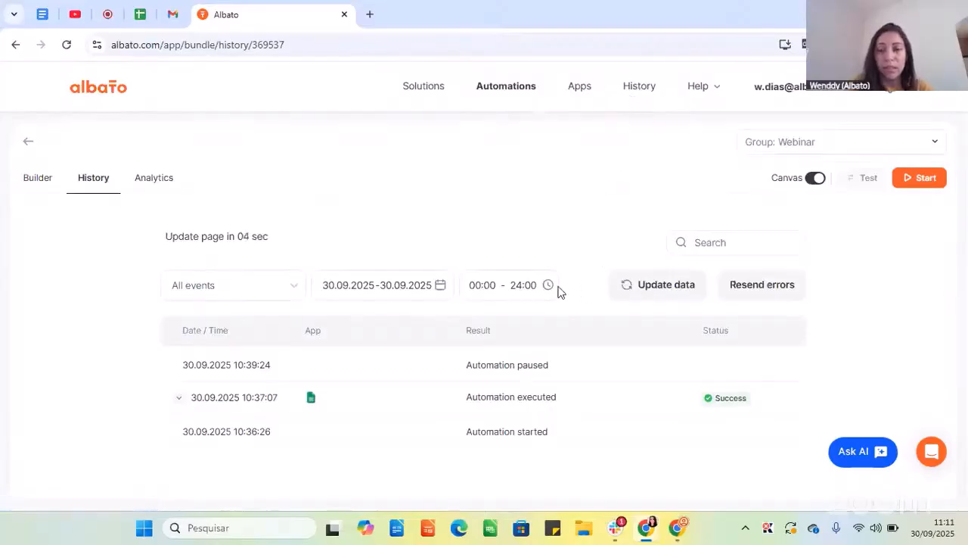
pyautogui.click(152, 185)
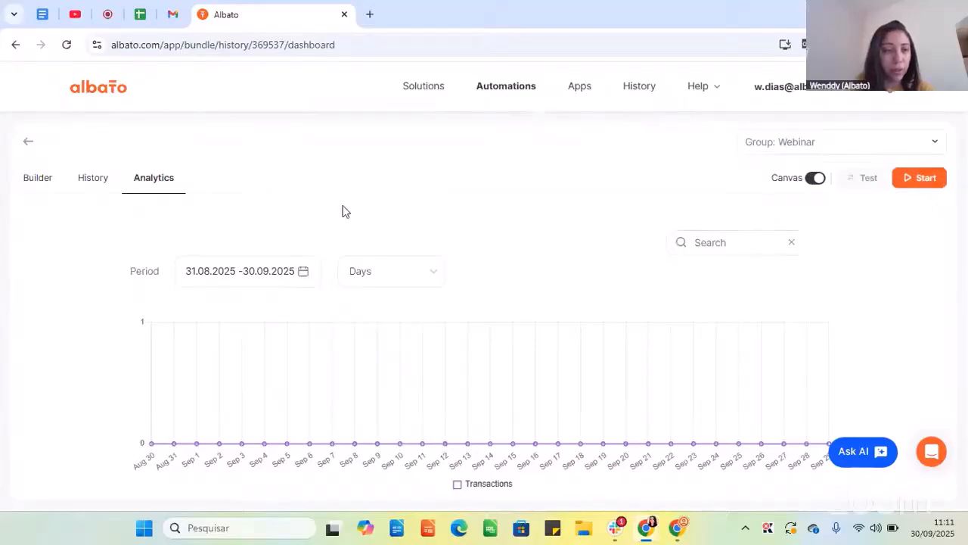
pyautogui.click(44, 180)
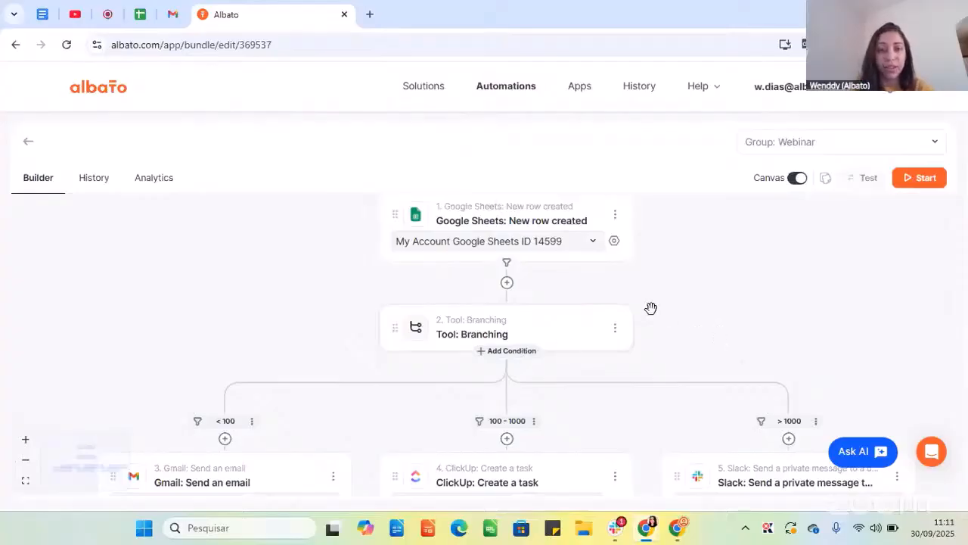
# - Examine the Branching automation's canvas, from the Google Sheets trigger through the branching tool to the Gmail, ClickUp and Slack branches
pyautogui.scroll(-1, 651, 308)
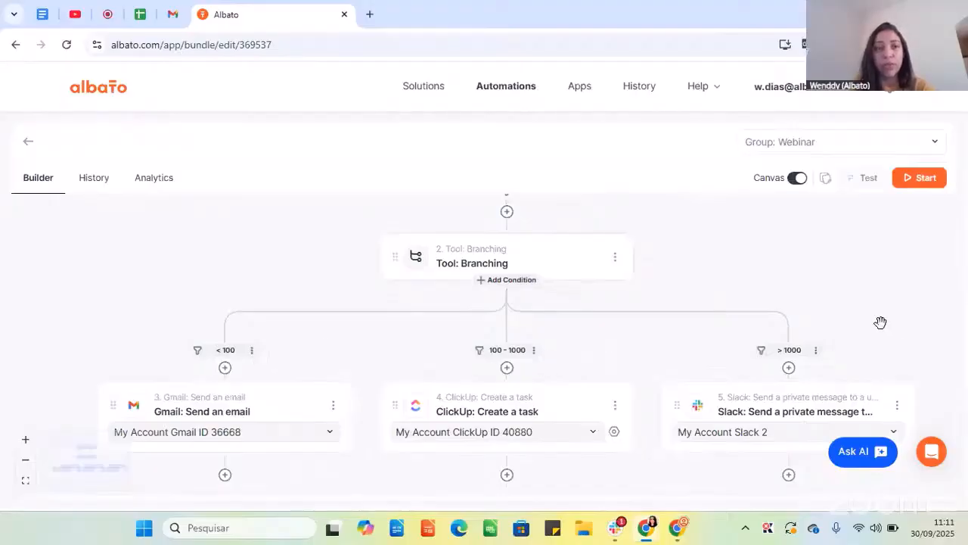
pyautogui.scroll(1, 692, 333)
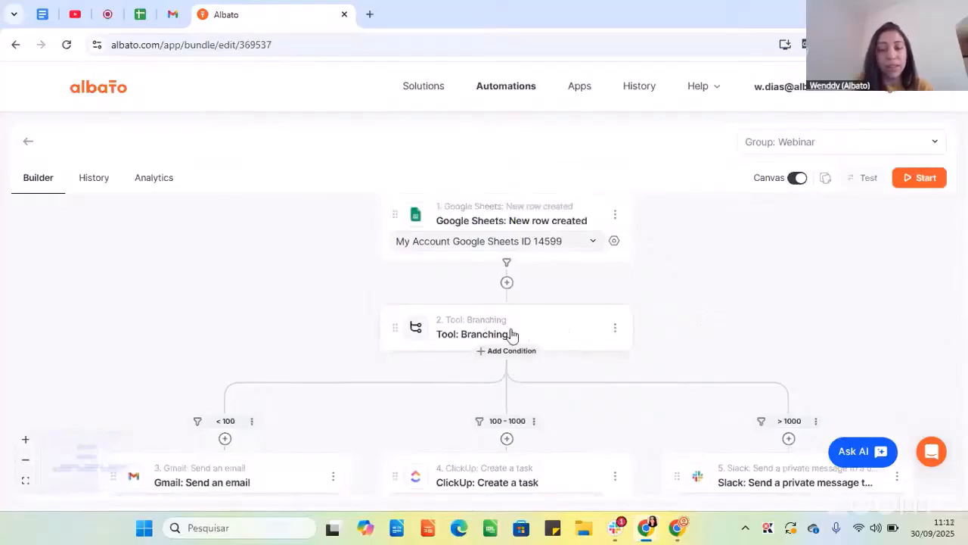
pyautogui.scroll(1, 669, 317)
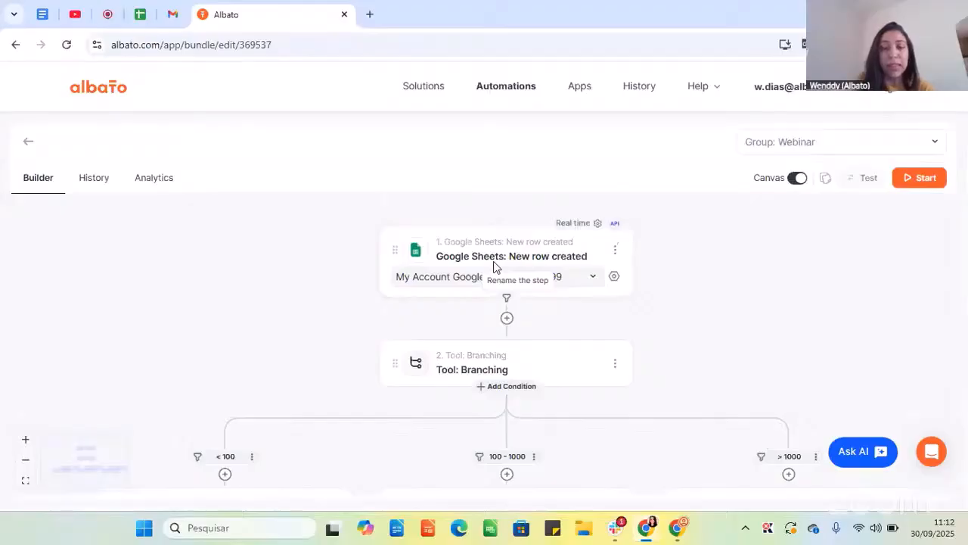
pyautogui.scroll(-3, 493, 266)
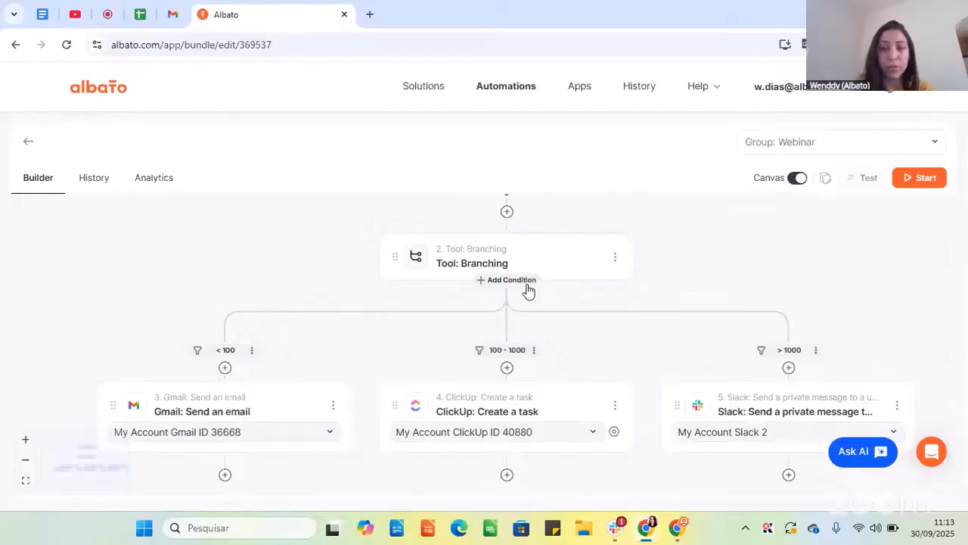
pyautogui.scroll(3, 691, 337)
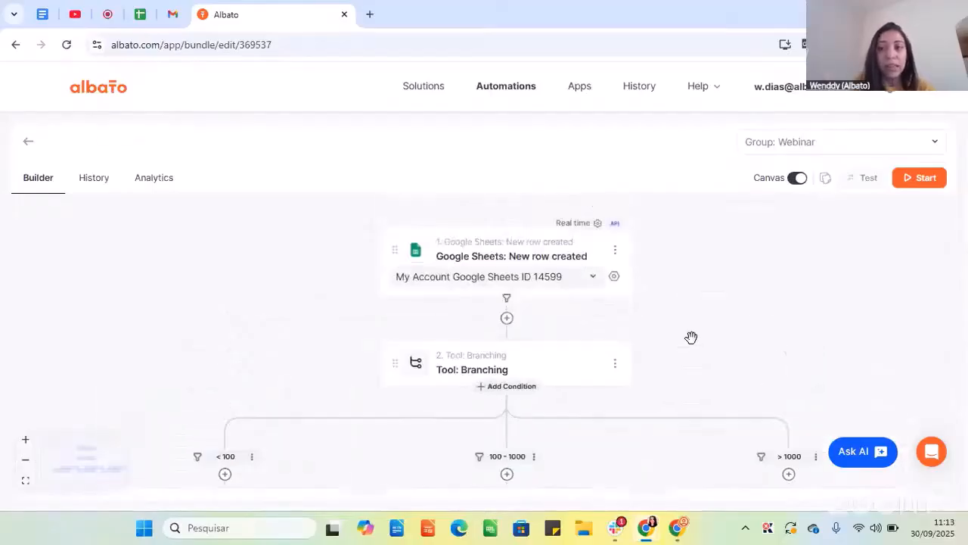
pyautogui.scroll(-1, 689, 325)
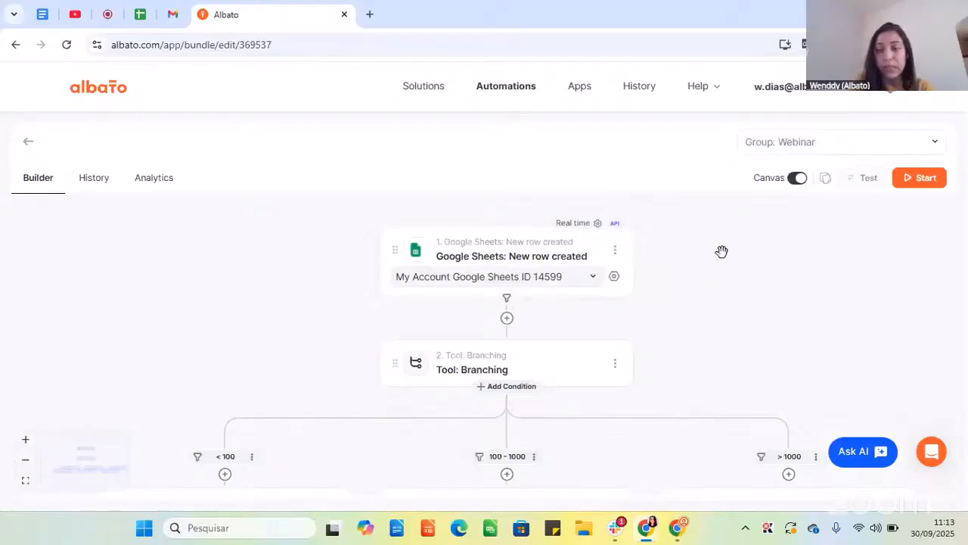
# - Return to the automations list, create a new automation in the Webinar group, and rename it Webinar
pyautogui.click(28, 145)
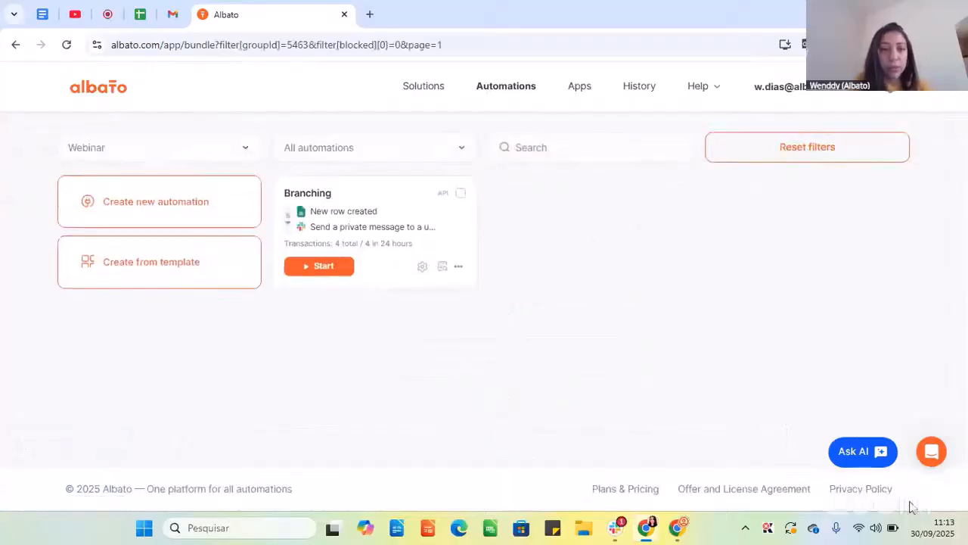
pyautogui.click(174, 205)
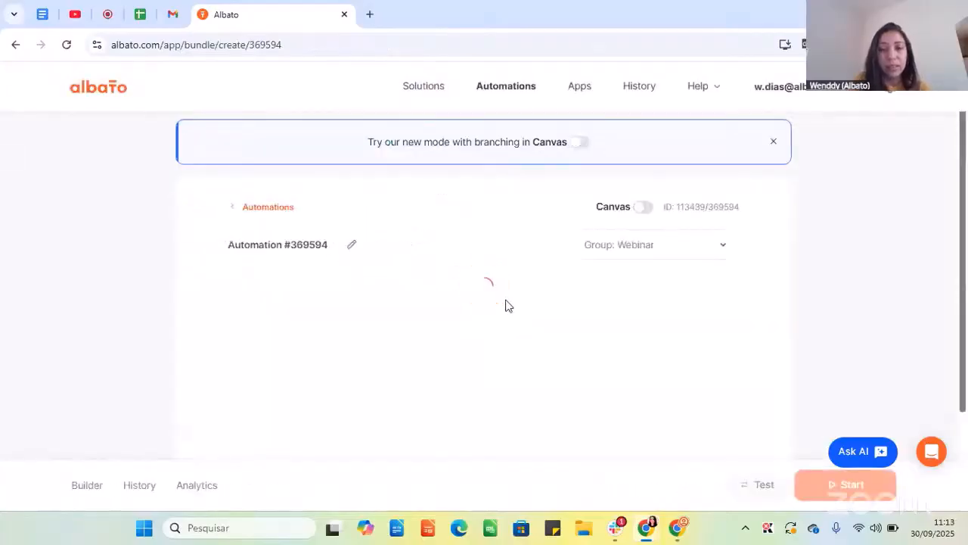
pyautogui.click(295, 254)
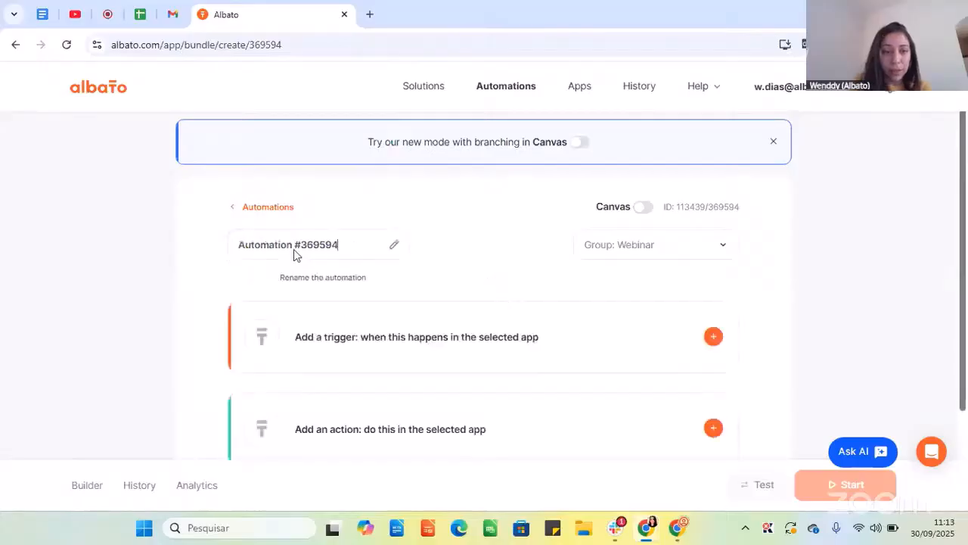
pyautogui.hotkey('ctrl', 'a')
pyautogui.write('We')
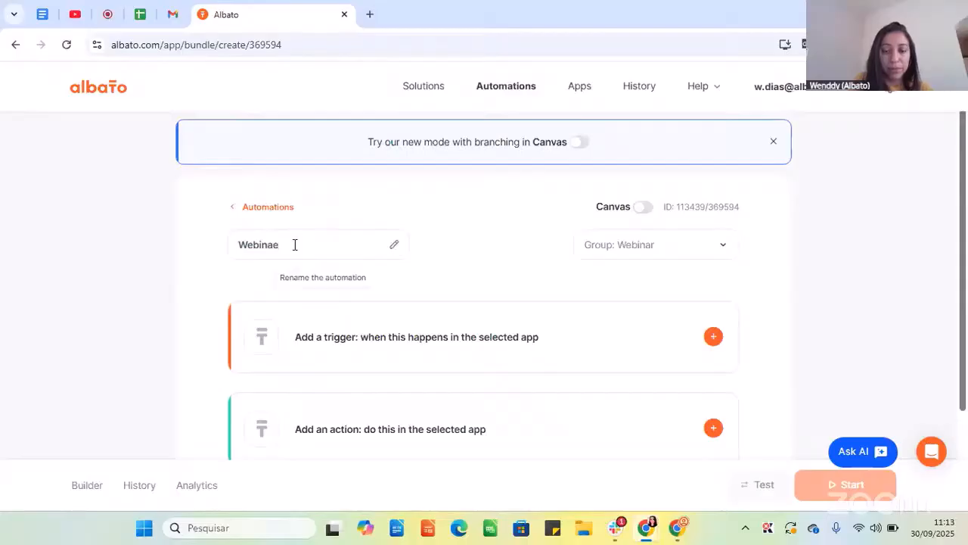
pyautogui.click(469, 233)
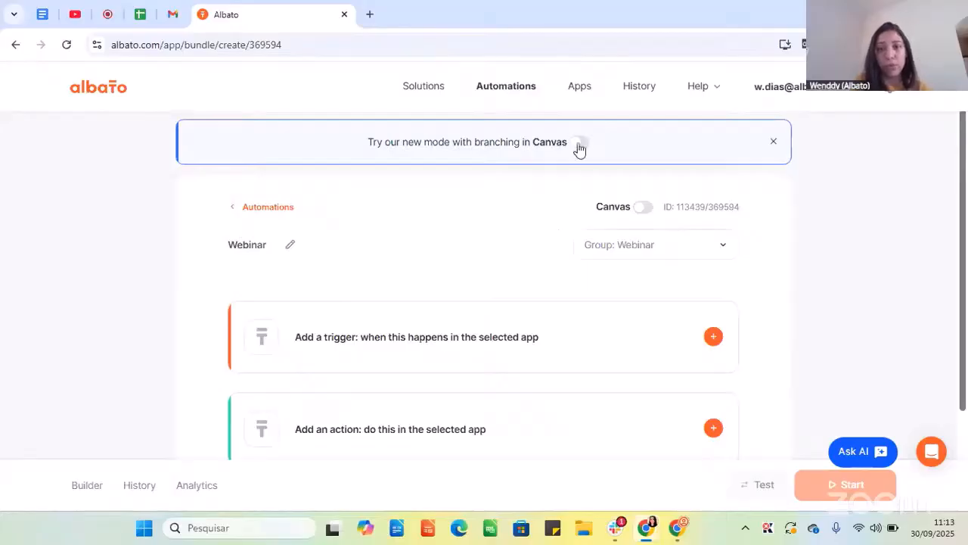
# - Switch the new Webinar automation to Canvas mode
pyautogui.click(640, 212)
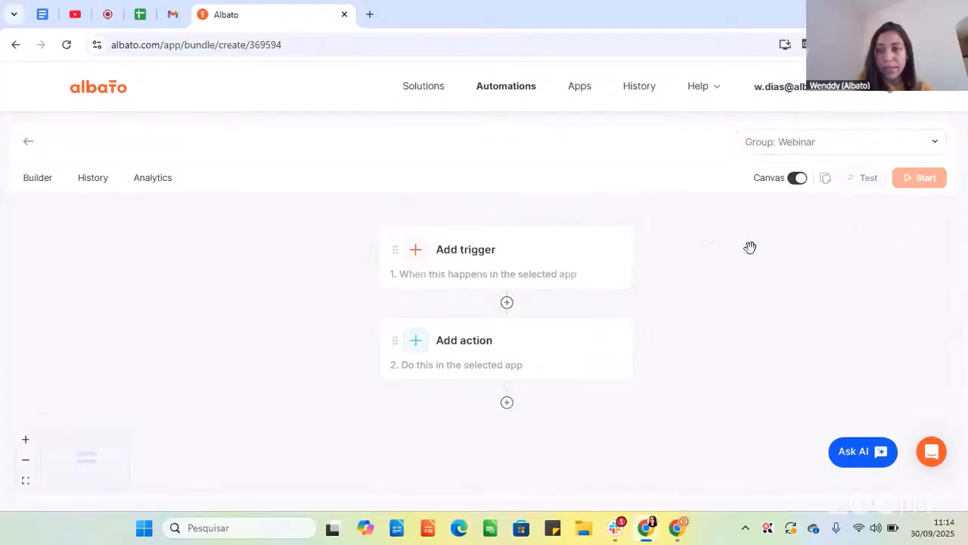
pyautogui.scroll(-1, 749, 292)
pyautogui.scroll(1, 742, 297)
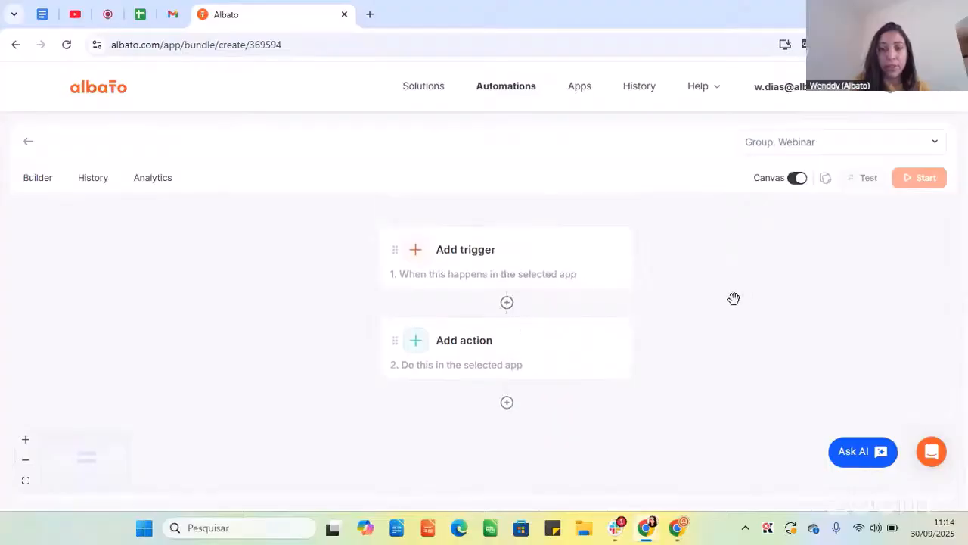
# - Add a trigger to the Webinar automation using the Google Sheets app and the New row created event
pyautogui.click(460, 271)
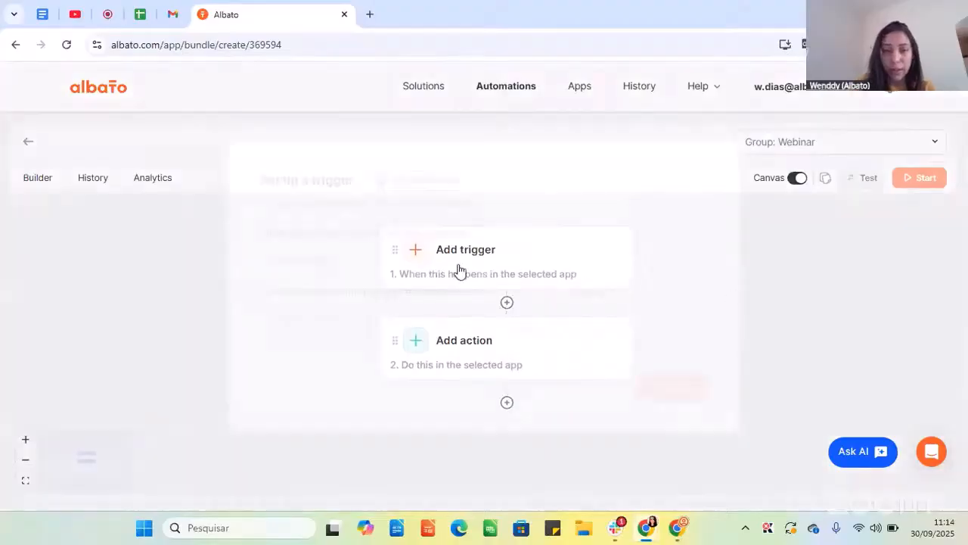
pyautogui.click(438, 257)
pyautogui.write('si')
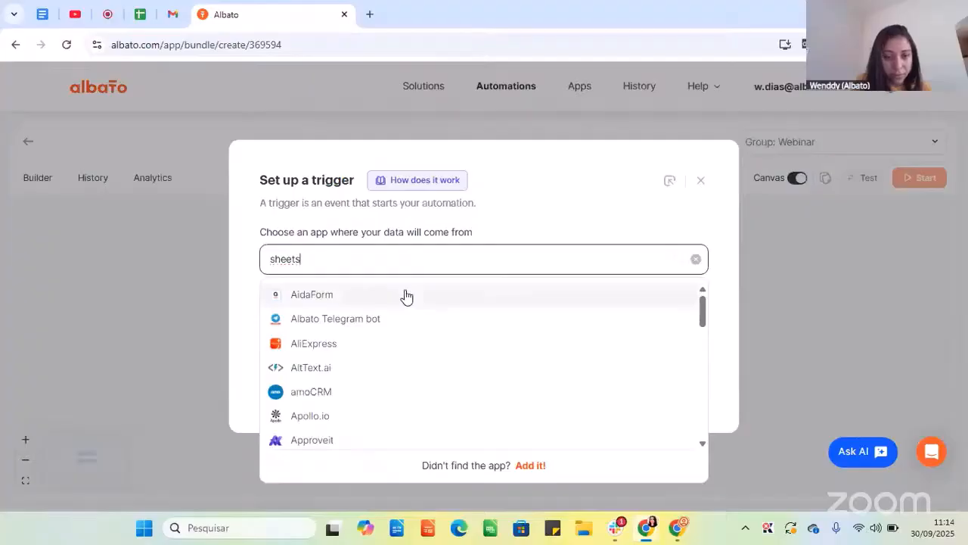
pyautogui.doubleClick(373, 259)
pyautogui.write('googl')
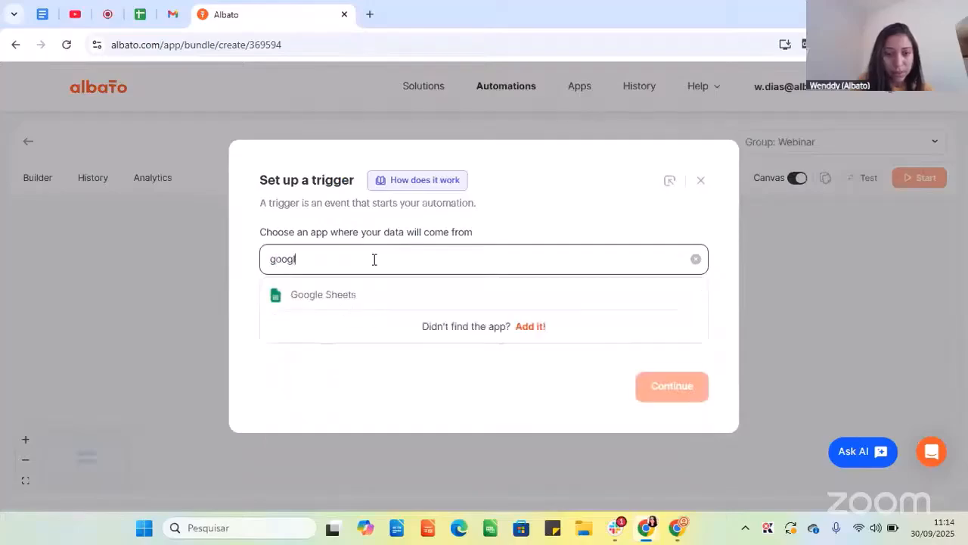
pyautogui.click(367, 298)
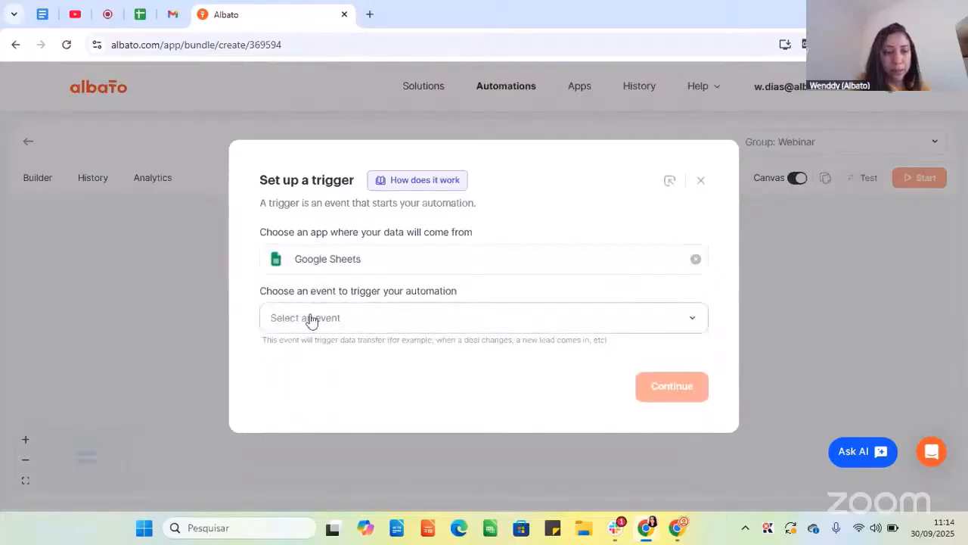
pyautogui.click(311, 319)
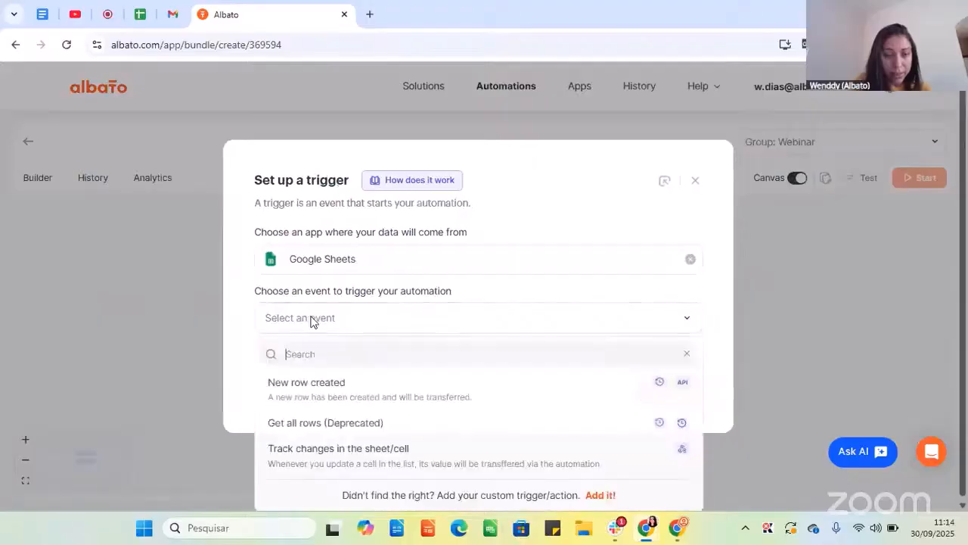
pyautogui.click(333, 393)
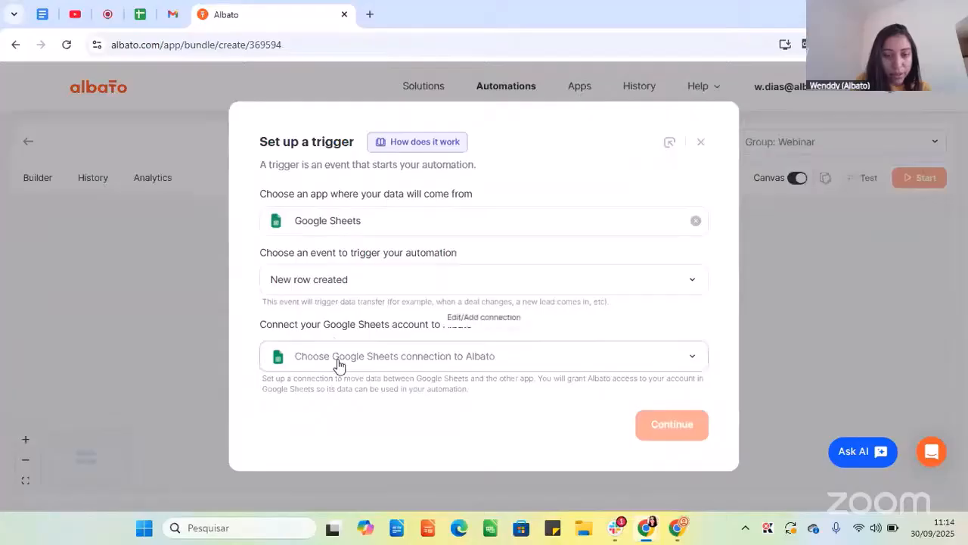
# - Select the My Account Google Sheets ID 14599 connection for the trigger, and look through the other available connections
pyautogui.click(338, 365)
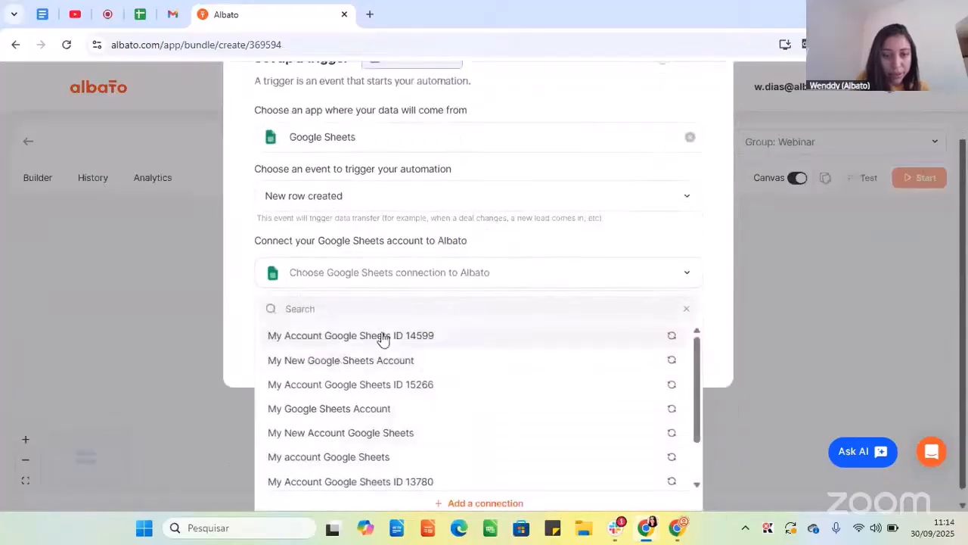
pyautogui.click(382, 338)
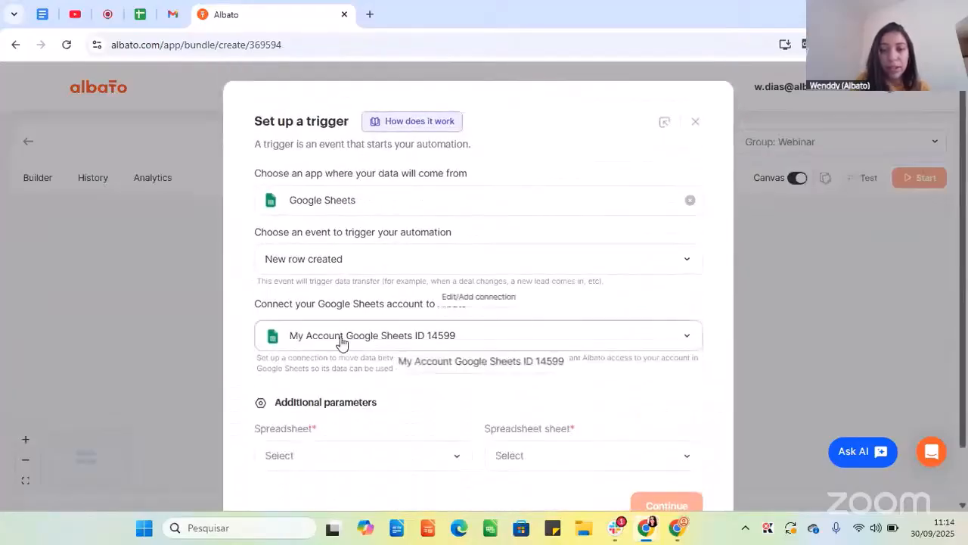
pyautogui.click(497, 338)
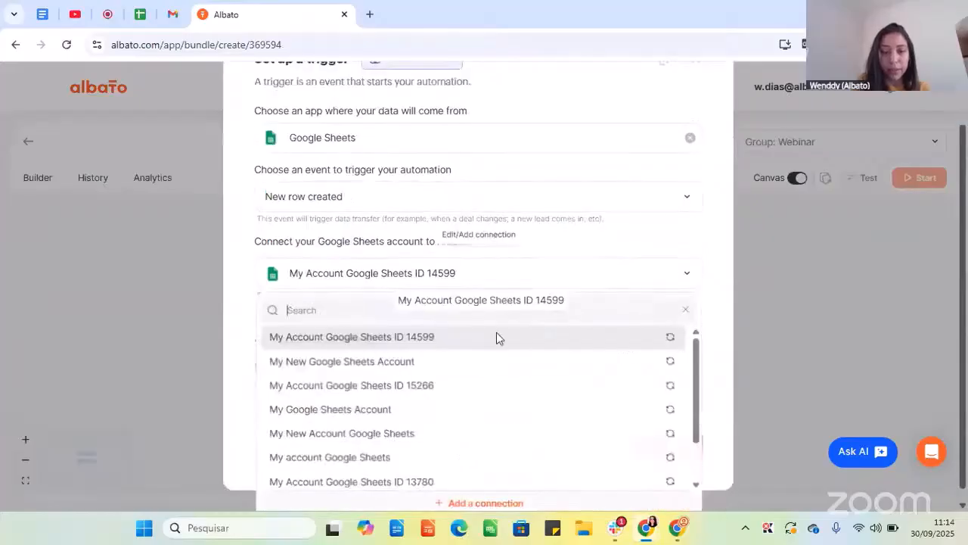
pyautogui.scroll(-3, 488, 408)
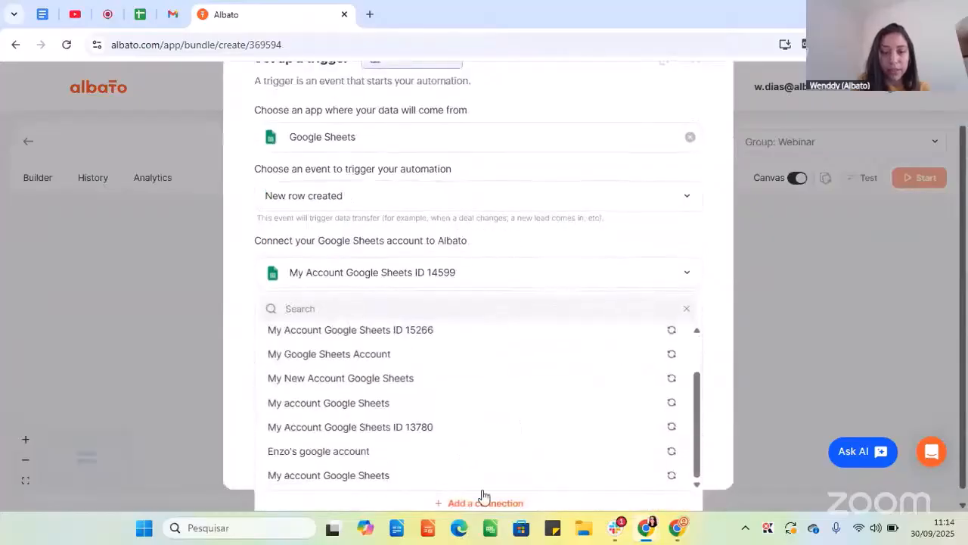
pyautogui.click(465, 248)
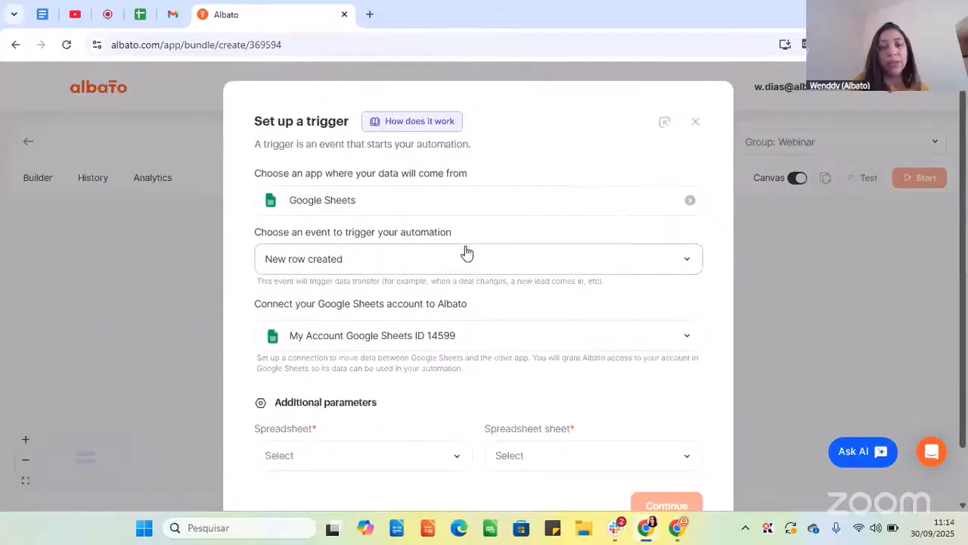
# - Set the trigger's spreadsheet to Test webinar, refresh the list of sheets, and choose the Test webinar sheet
pyautogui.scroll(-1, 446, 310)
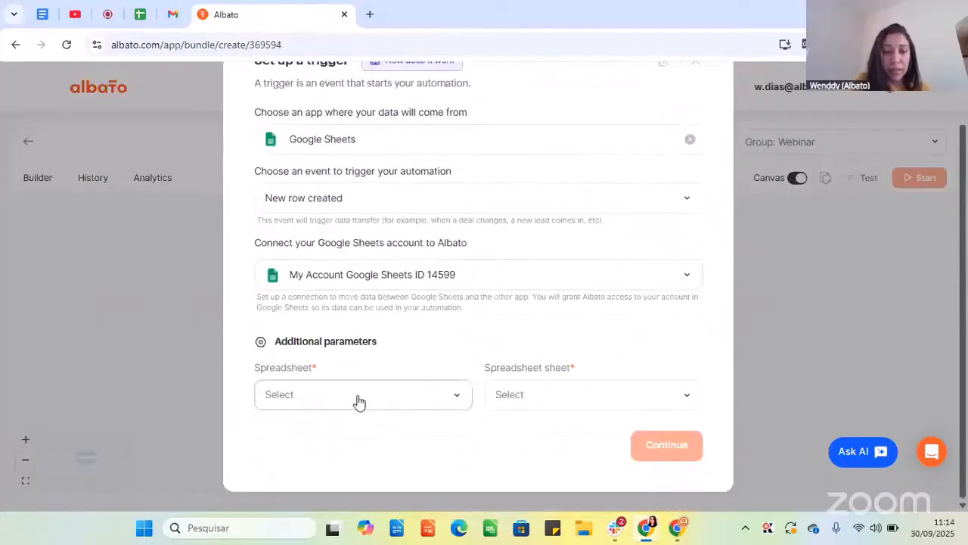
pyautogui.click(357, 395)
pyautogui.write('test')
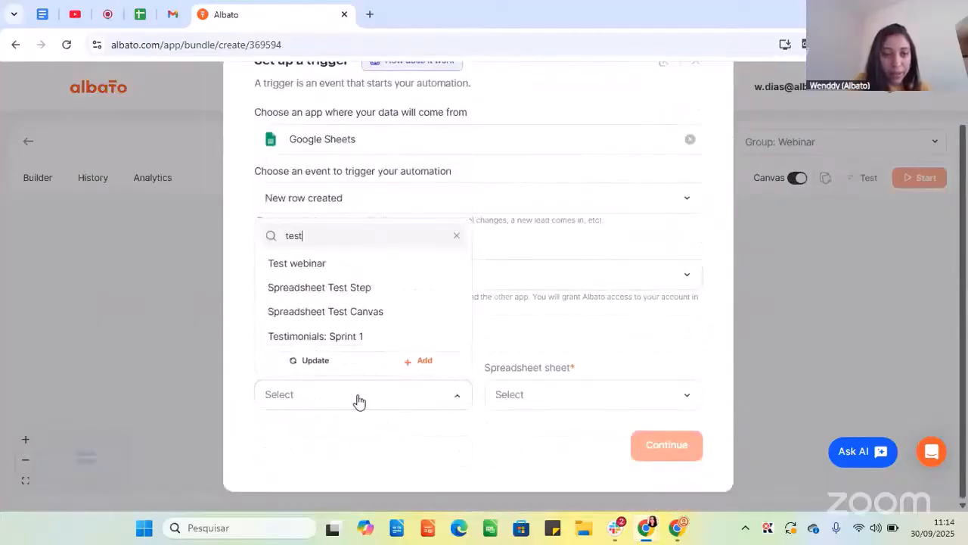
pyautogui.click(322, 264)
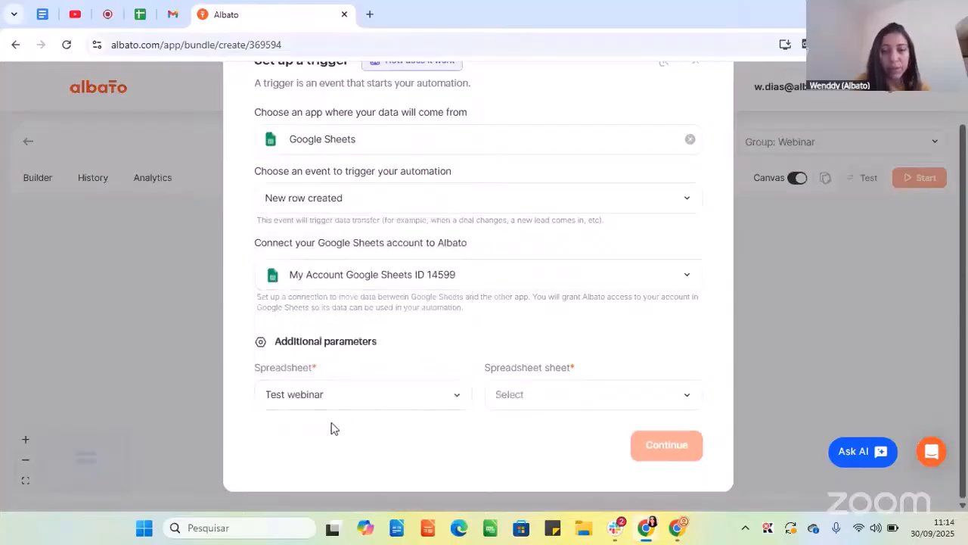
pyautogui.click(522, 408)
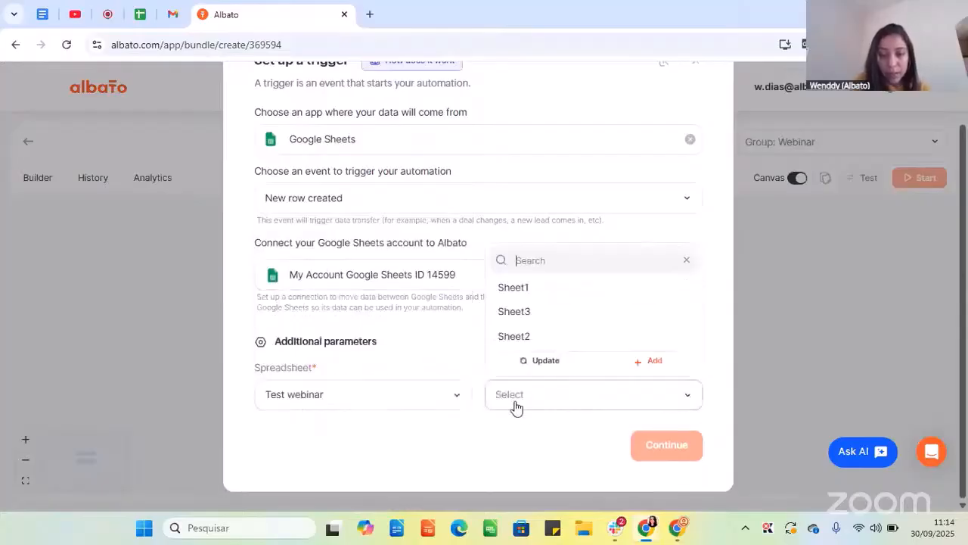
pyautogui.click(540, 363)
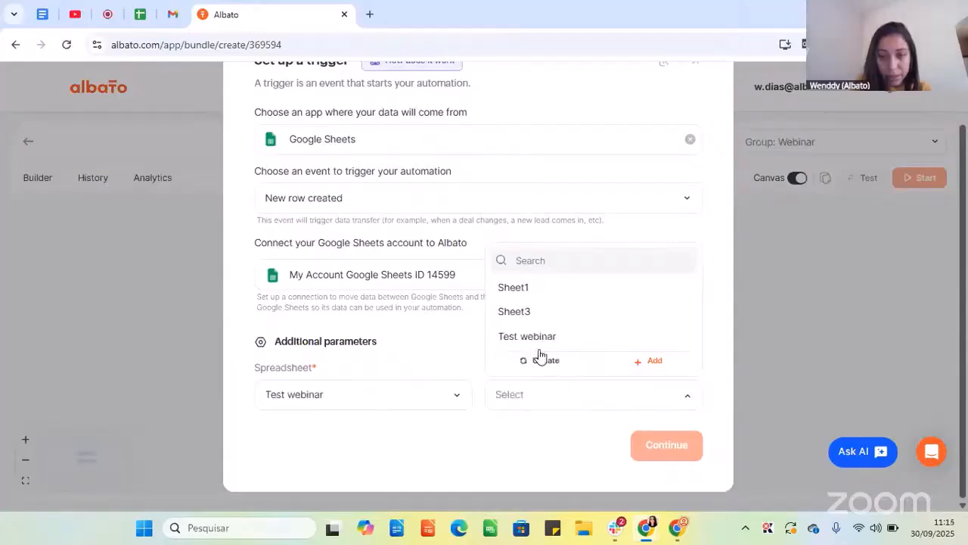
pyautogui.click(528, 339)
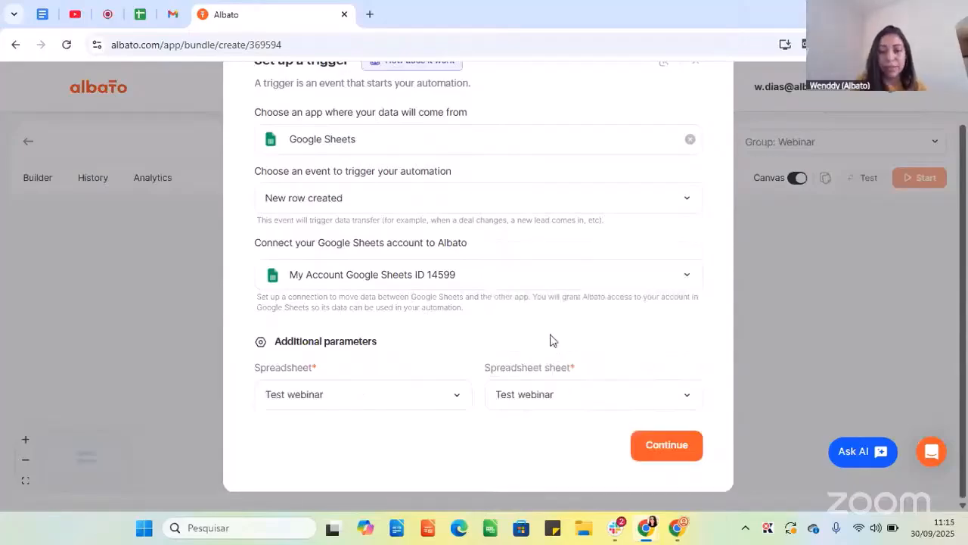
# - Save the trigger setup with Real time data collection as the automation timing, and skip testing the trigger
pyautogui.click(666, 446)
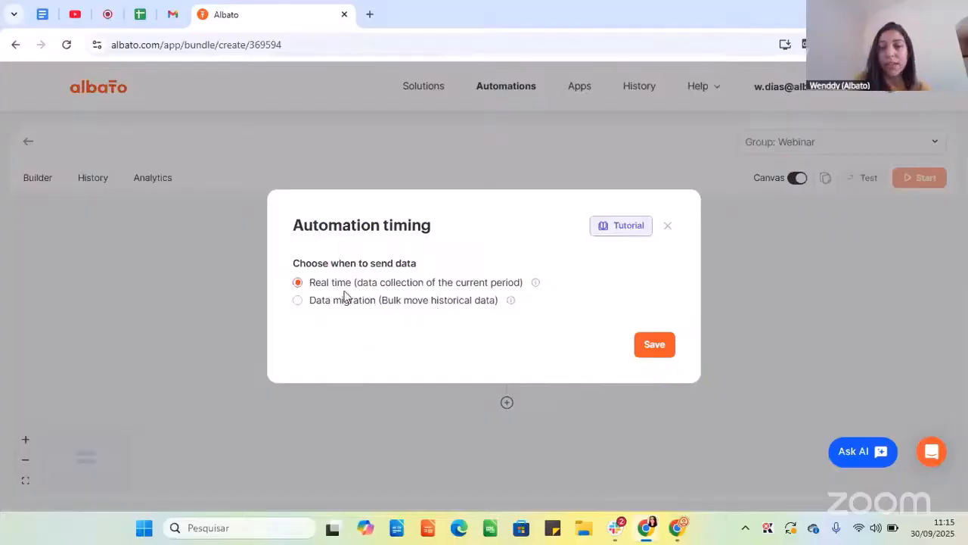
pyautogui.click(657, 352)
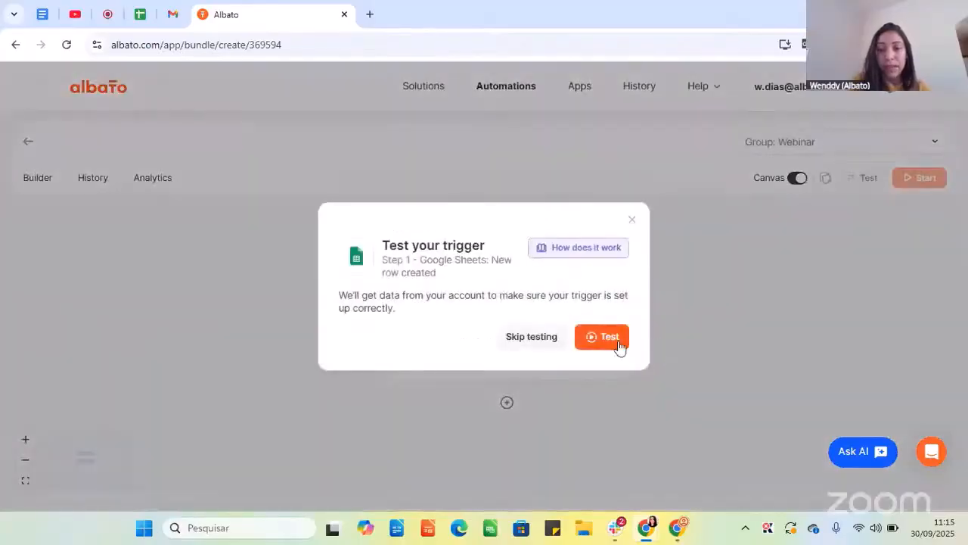
pyautogui.click(597, 338)
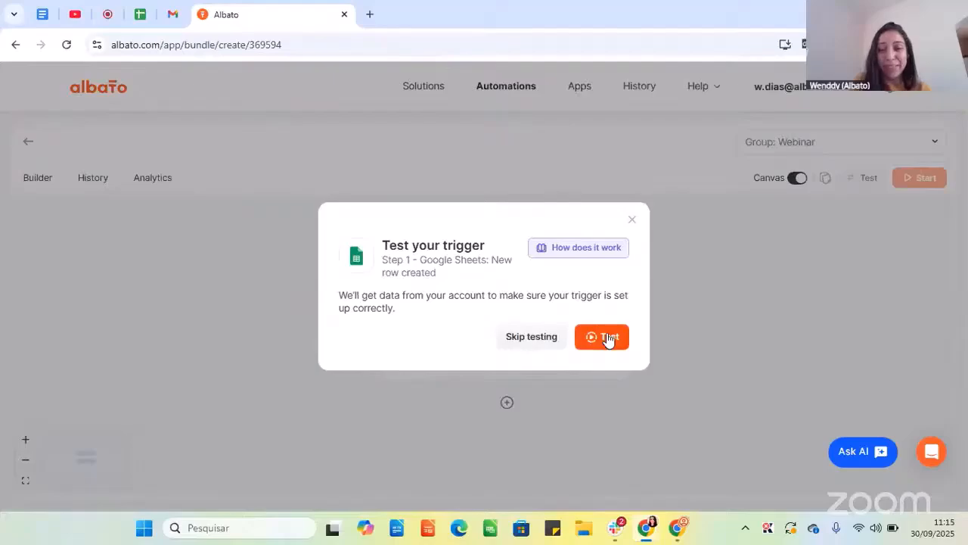
pyautogui.click(532, 338)
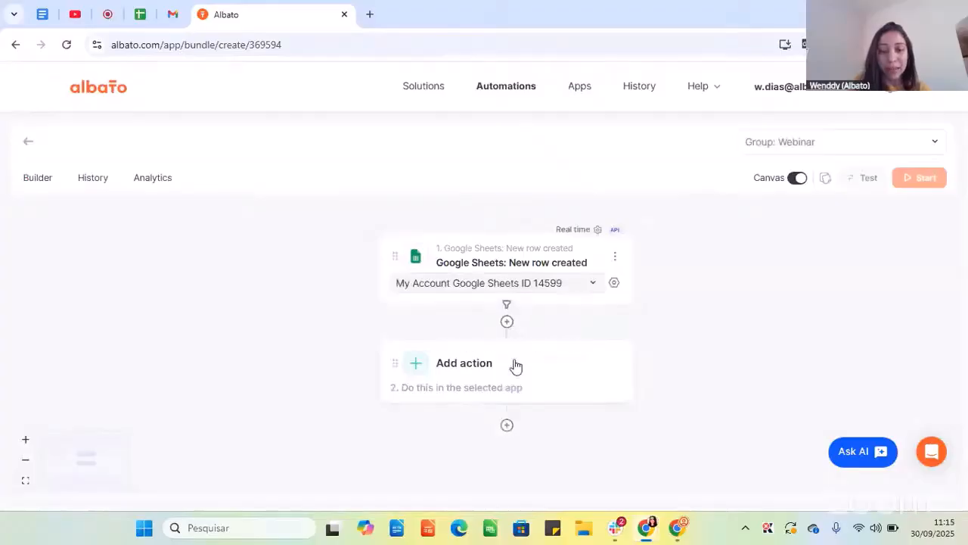
pyautogui.click(508, 323)
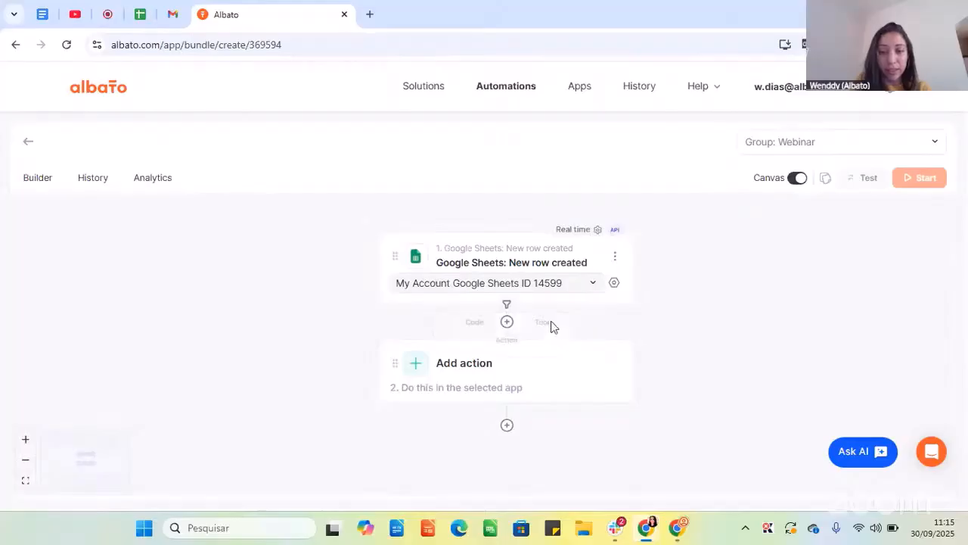
pyautogui.click(544, 322)
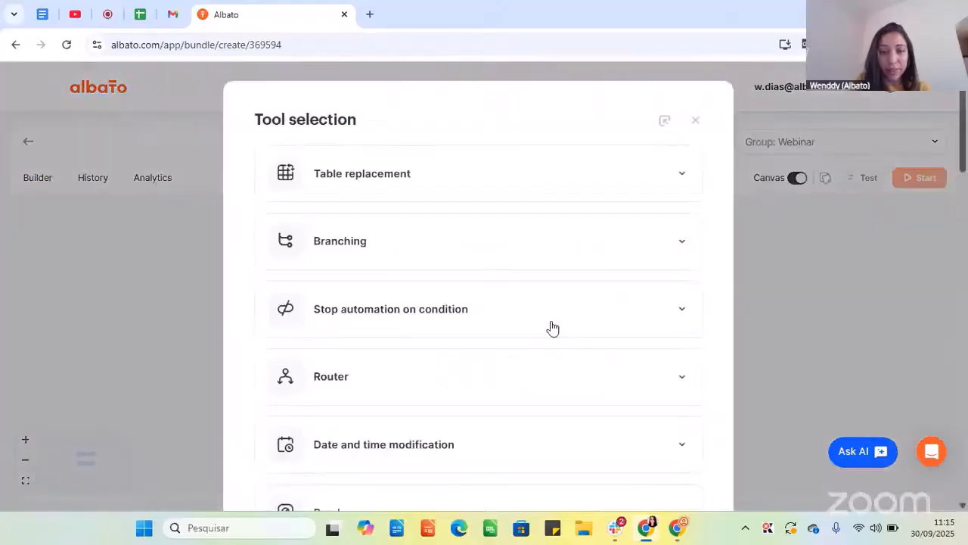
pyautogui.click(699, 122)
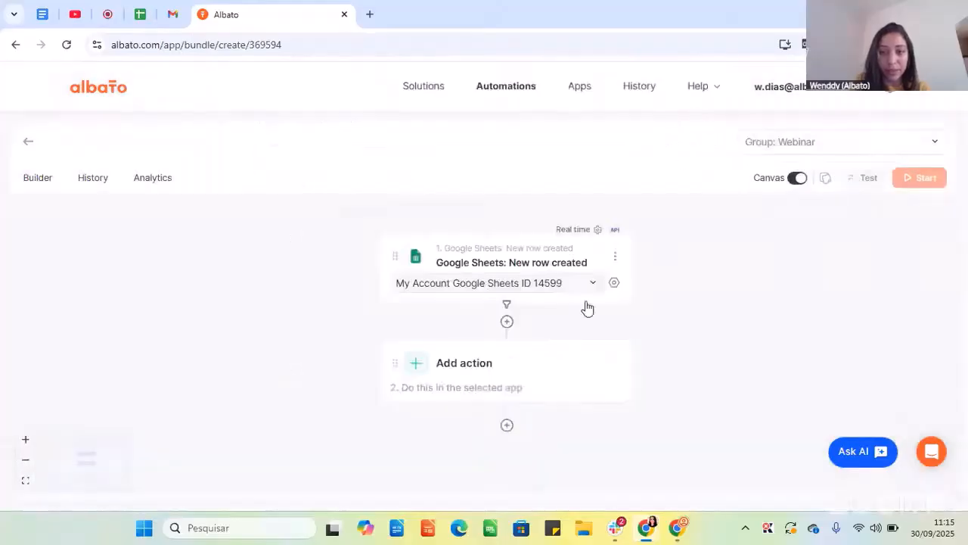
# - Add a Branching tool after the Google Sheets trigger, leaving the run-all-matching-branches option off, and skip its test
pyautogui.click(508, 325)
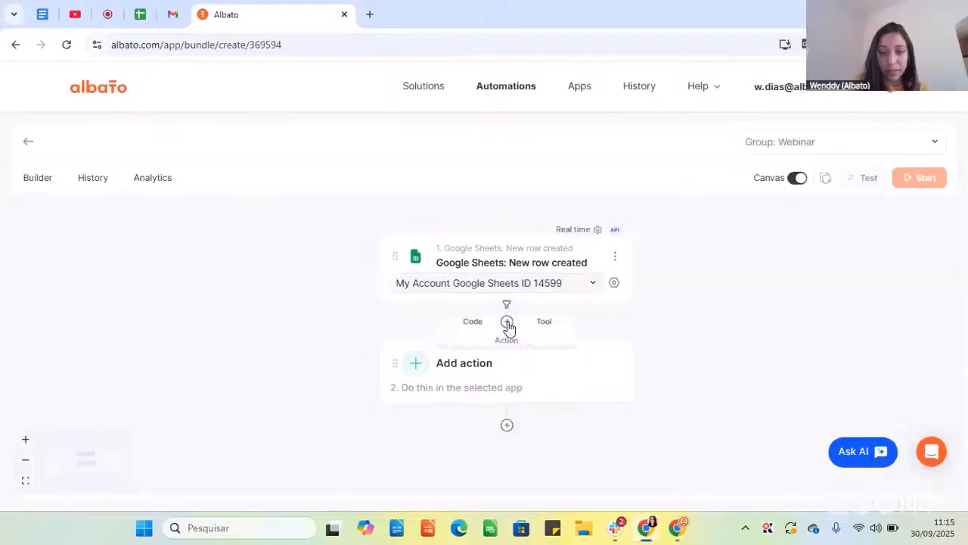
pyautogui.click(546, 325)
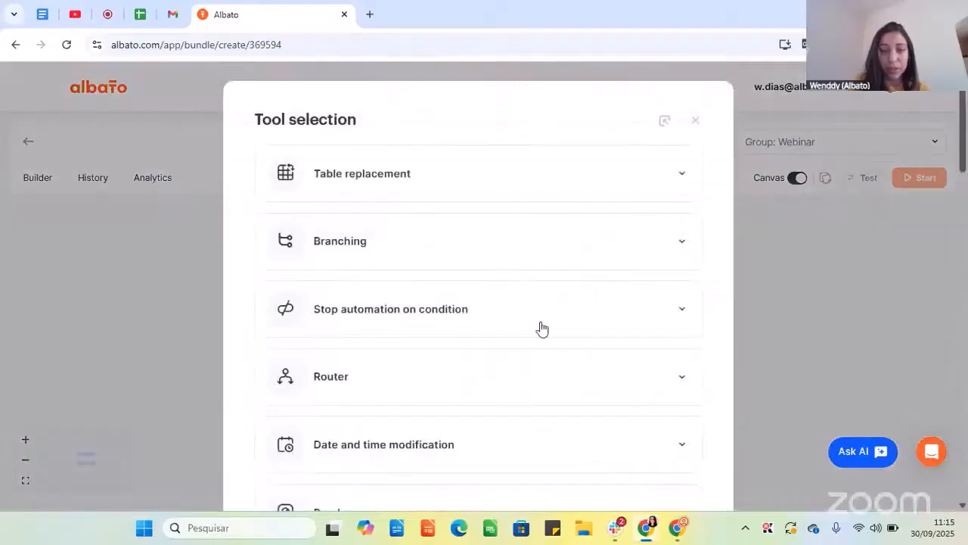
pyautogui.click(314, 253)
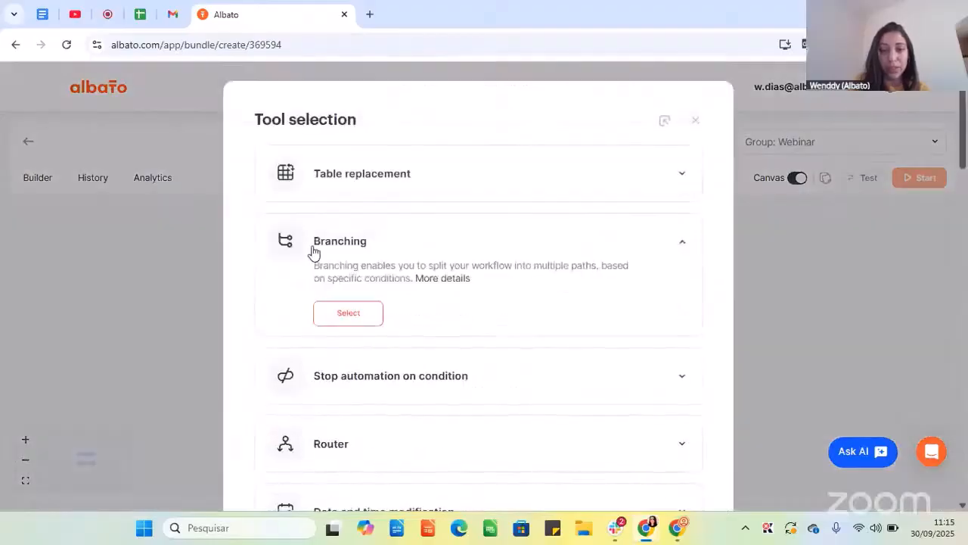
pyautogui.click(361, 316)
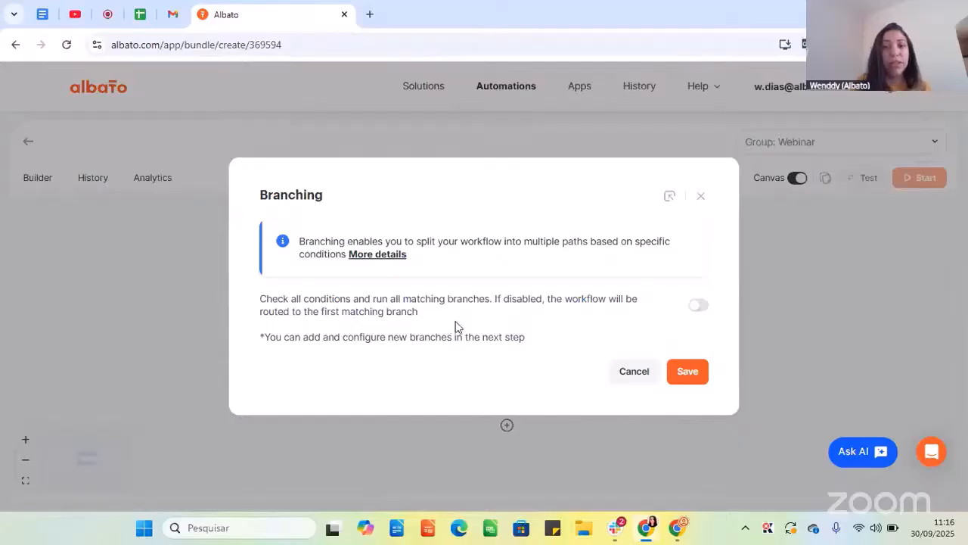
pyautogui.click(687, 374)
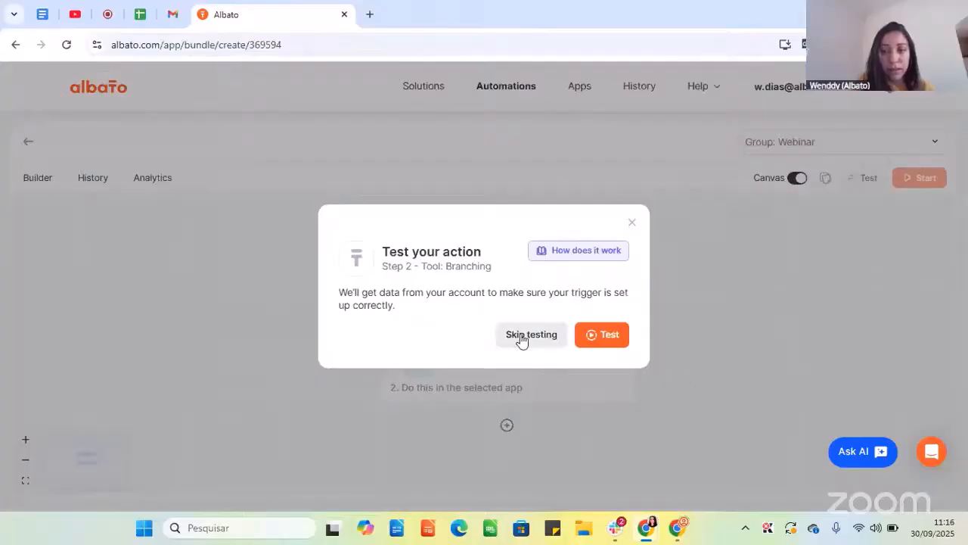
pyautogui.click(531, 334)
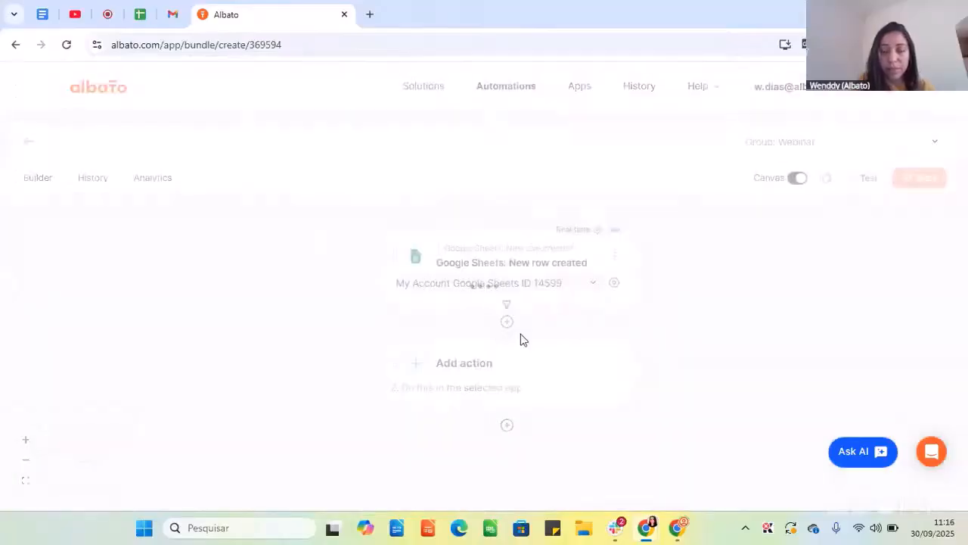
# - Add a branch with one condition to the Branching tool, using the trigger's Company size column as the first value
pyautogui.scroll(-2, 519, 332)
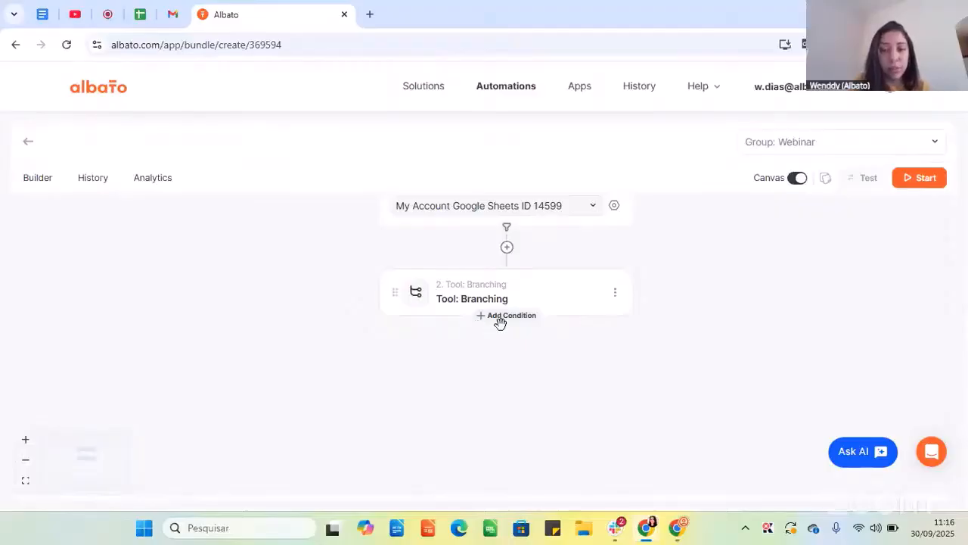
pyautogui.click(499, 323)
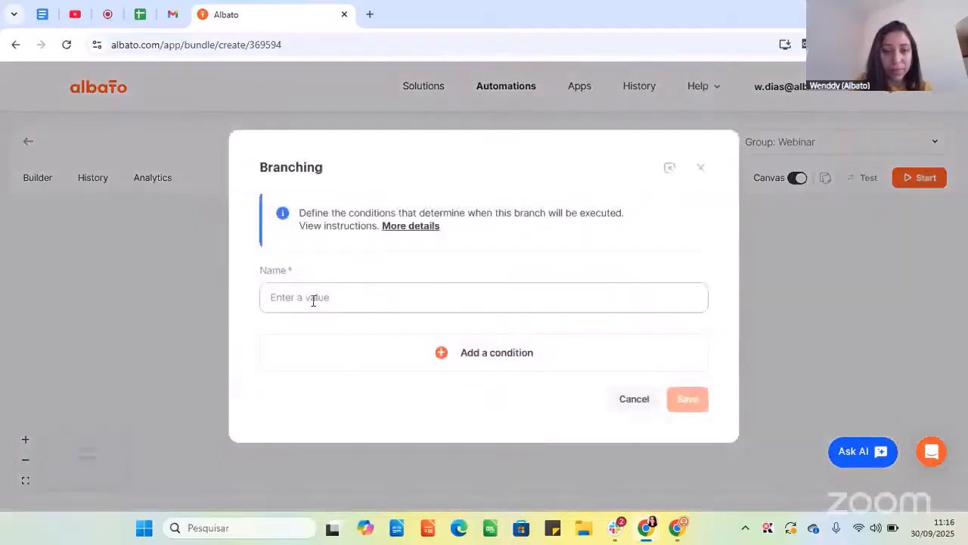
pyautogui.click(451, 347)
pyautogui.scroll(-2, 407, 342)
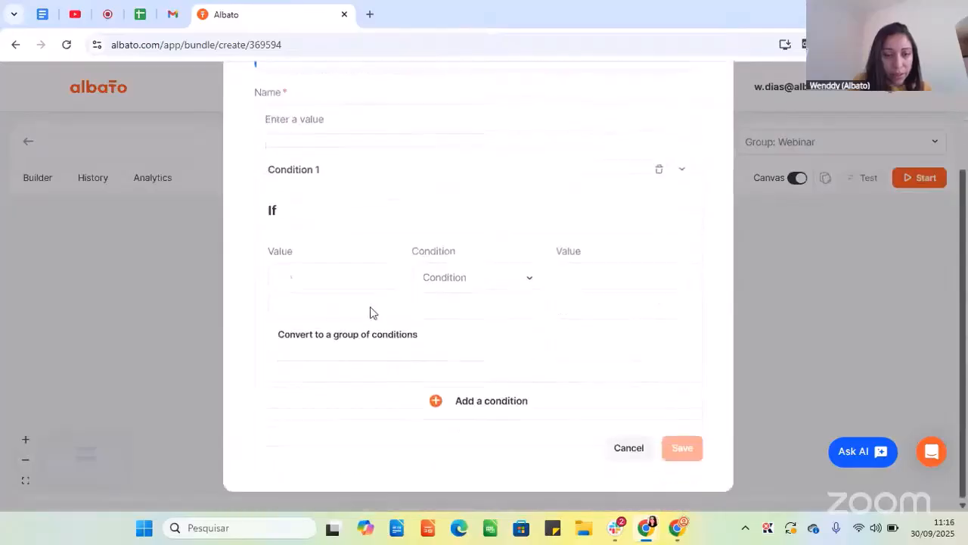
pyautogui.click(337, 278)
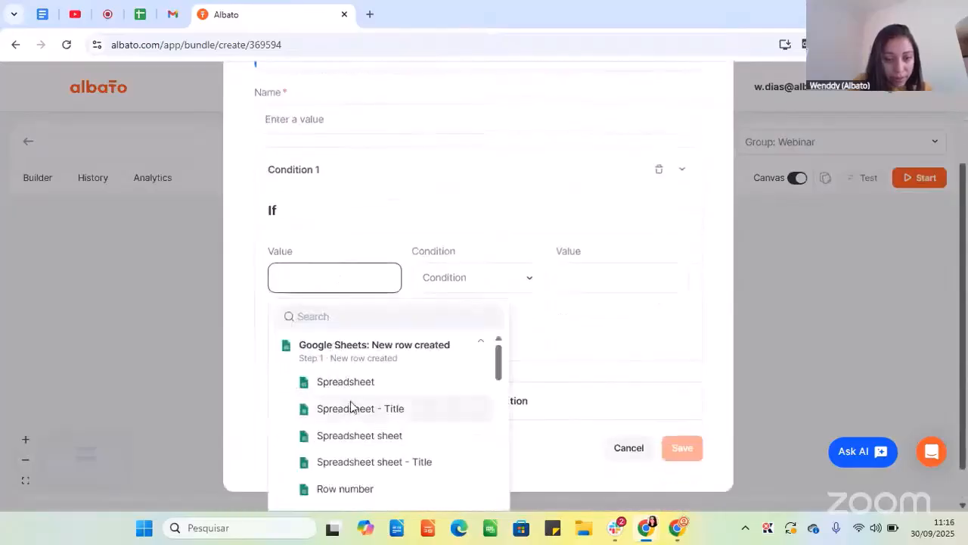
pyautogui.scroll(-2, 356, 454)
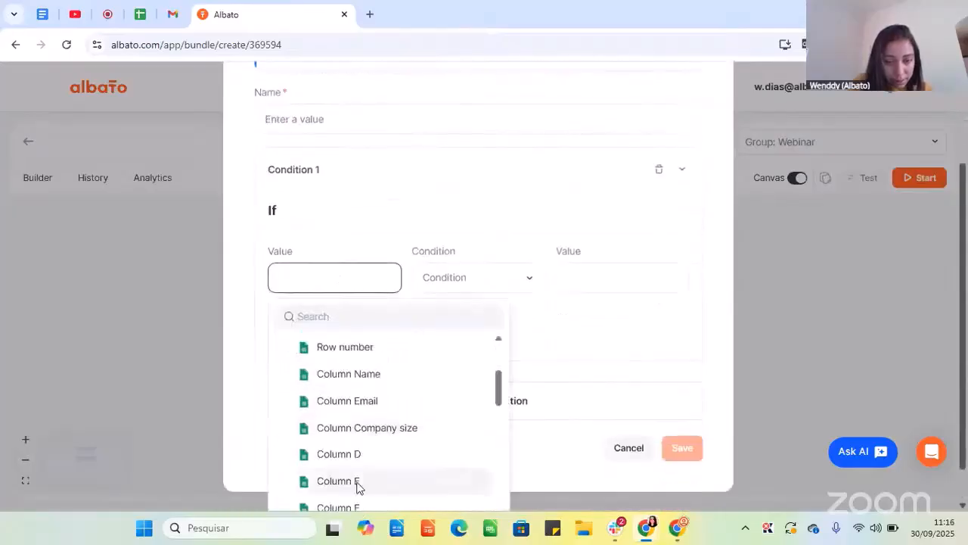
pyautogui.click(357, 400)
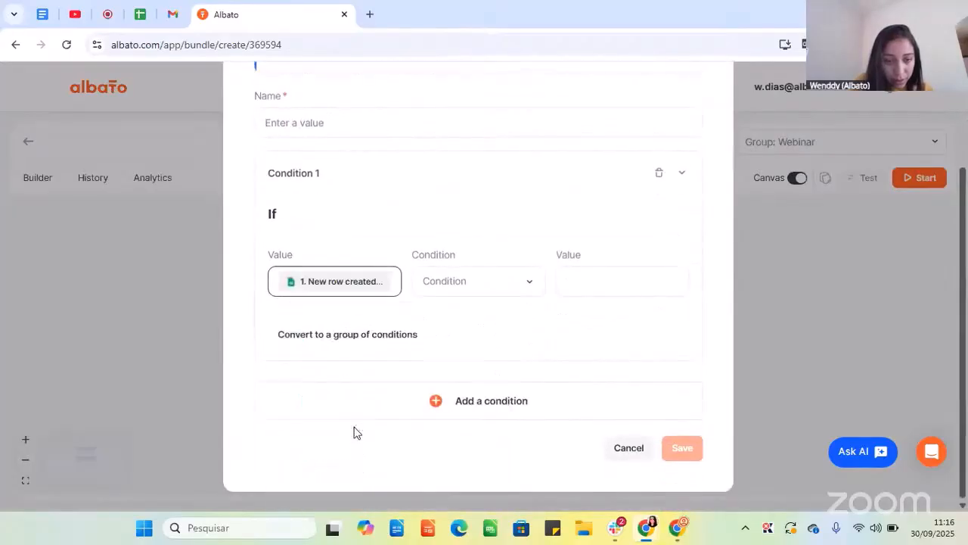
# - Set the branch condition to Less than or equal to 100
pyautogui.click(476, 282)
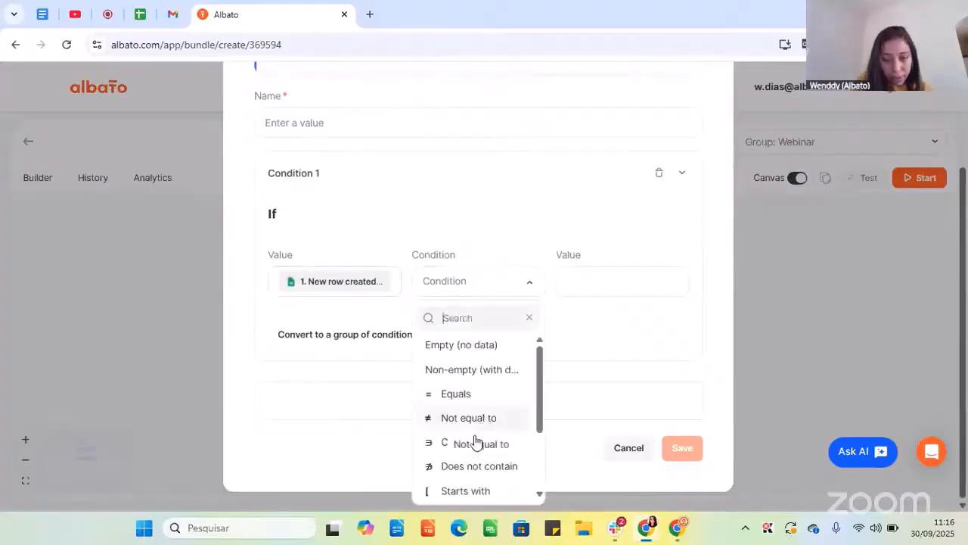
pyautogui.scroll(-3, 478, 397)
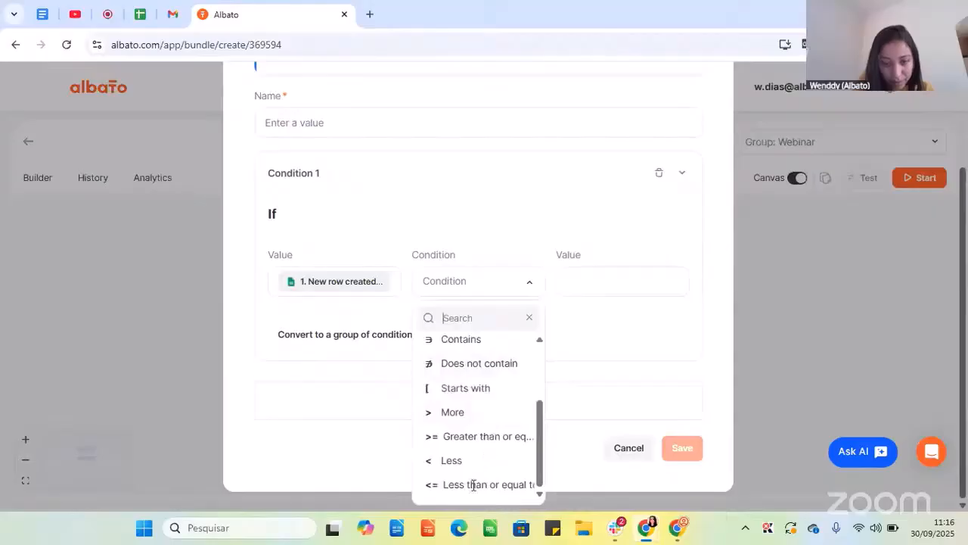
pyautogui.click(470, 488)
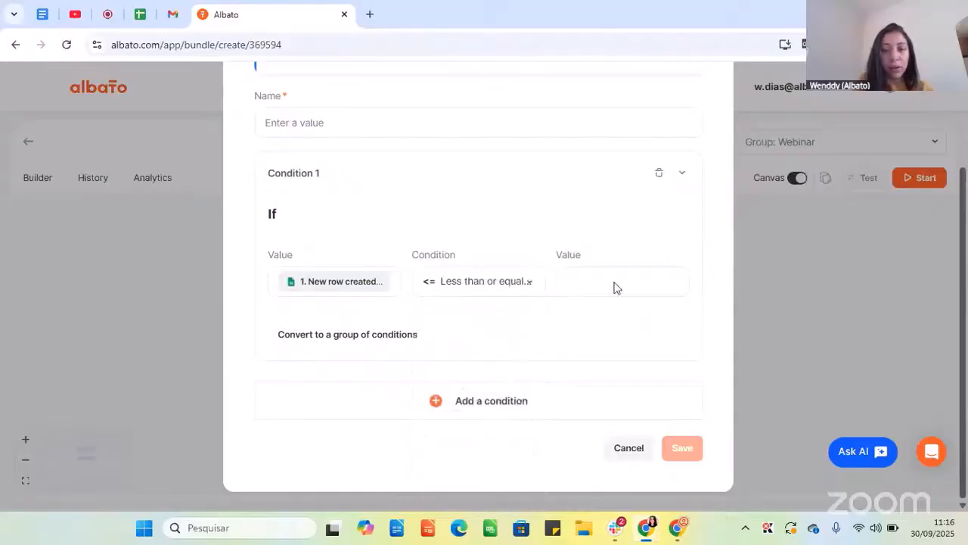
pyautogui.click(611, 283)
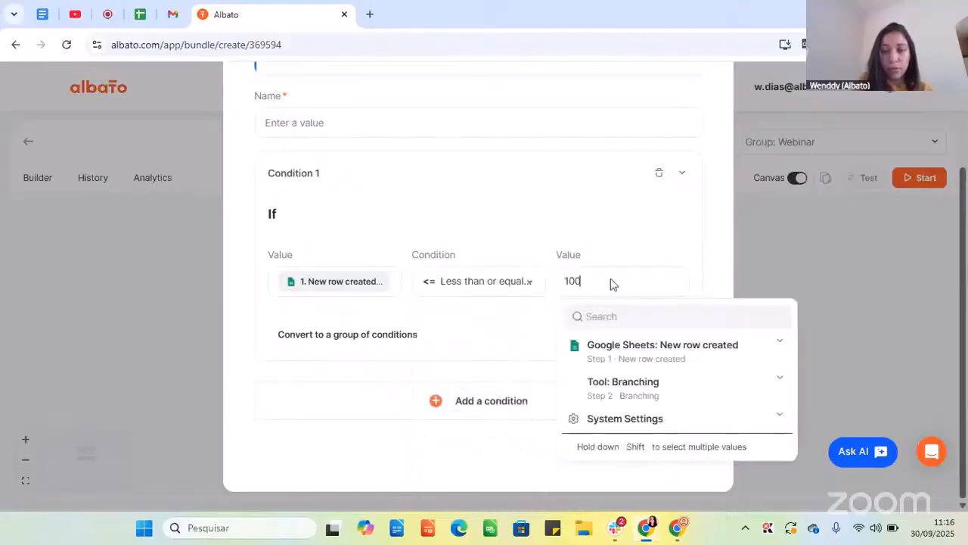
pyautogui.click(592, 239)
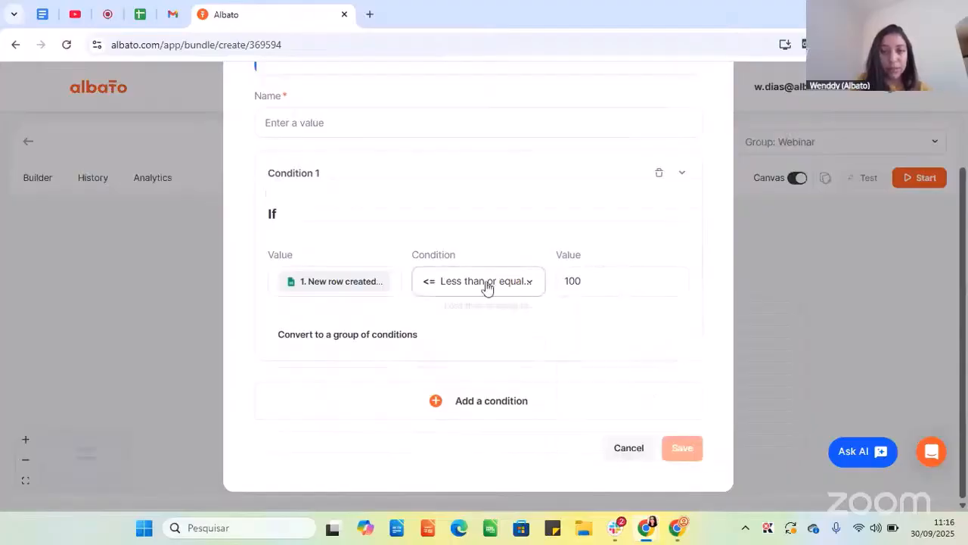
# - Name the branch "< 100" and save it
pyautogui.scroll(1, 488, 286)
pyautogui.click(347, 199)
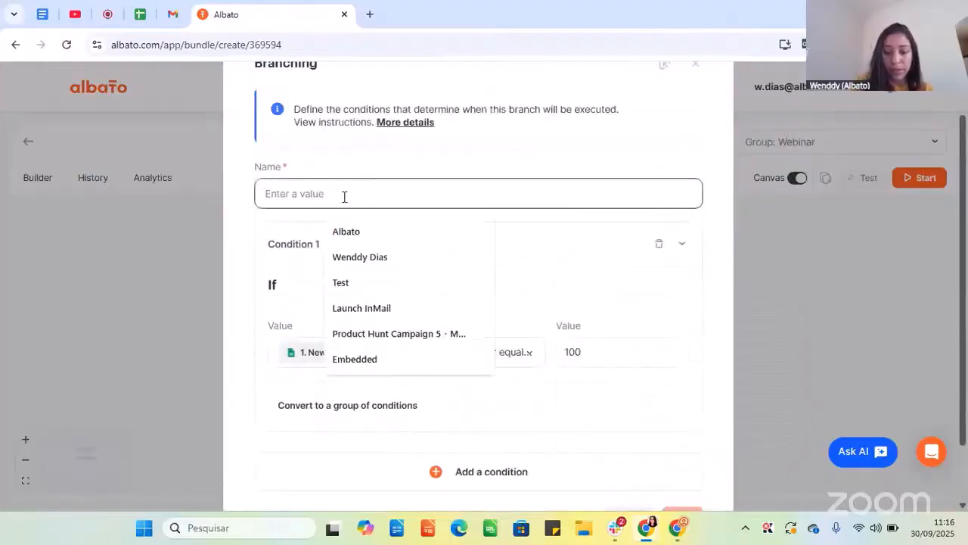
pyautogui.write('< 100')
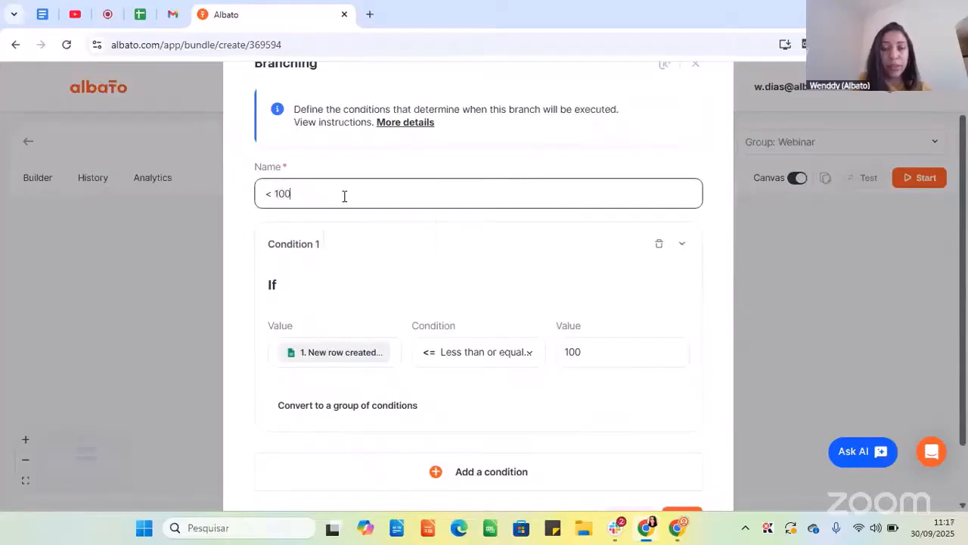
pyautogui.click(370, 229)
pyautogui.scroll(-1, 681, 402)
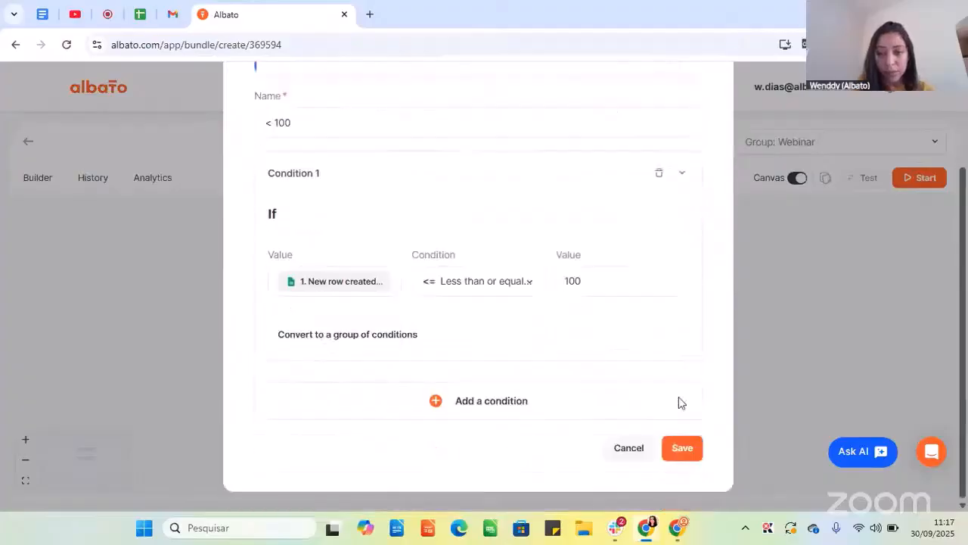
pyautogui.click(681, 448)
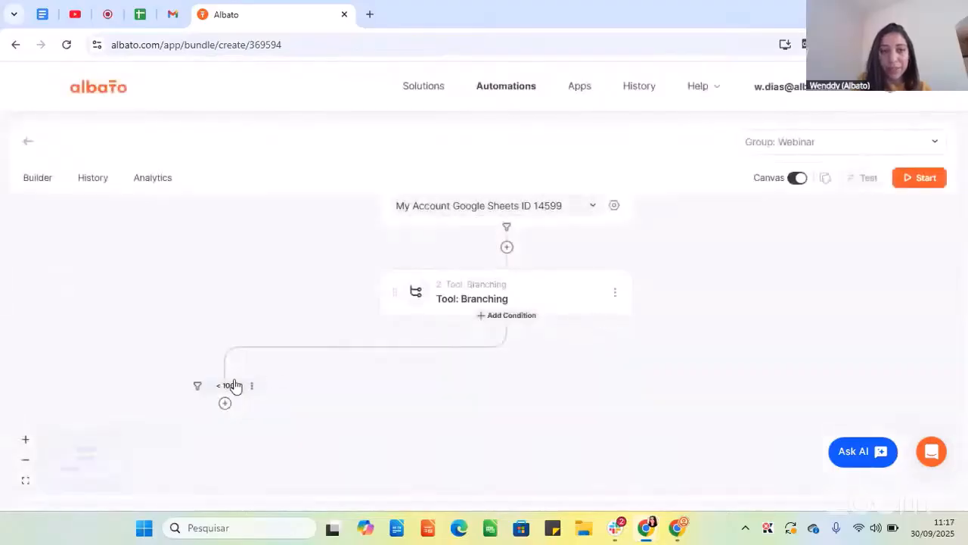
# - Add a second branch with one condition to the Branching tool, using the trigger's Company size column as the first value
pyautogui.click(503, 317)
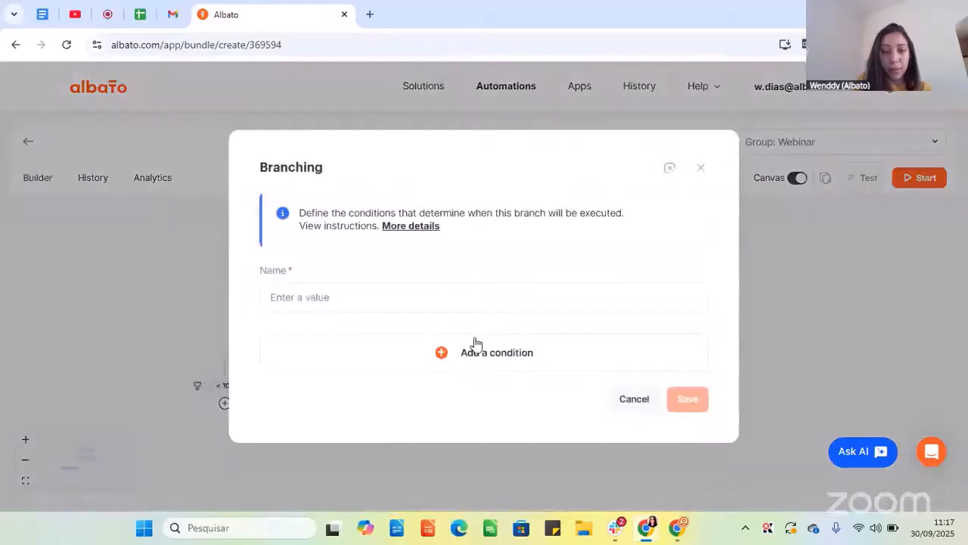
pyautogui.click(477, 353)
pyautogui.scroll(-2, 363, 356)
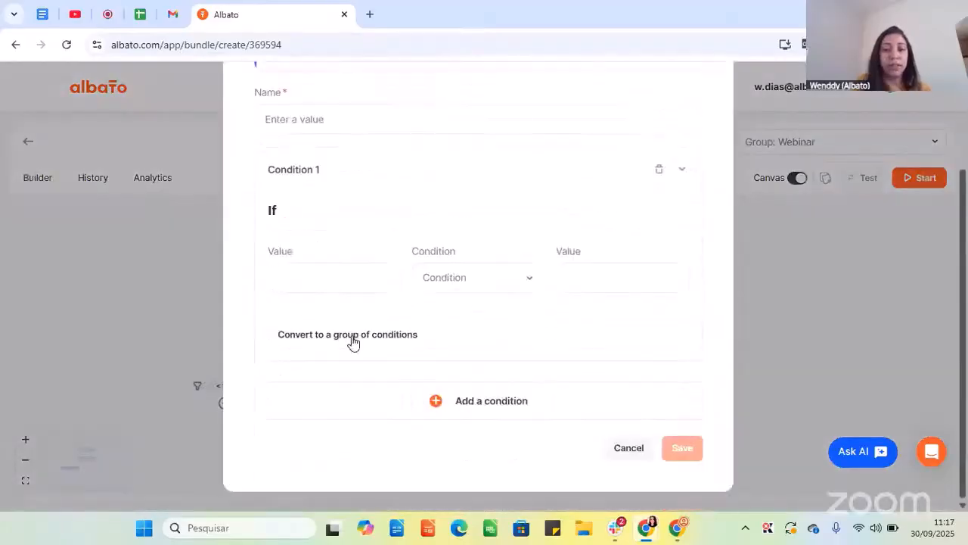
pyautogui.click(340, 274)
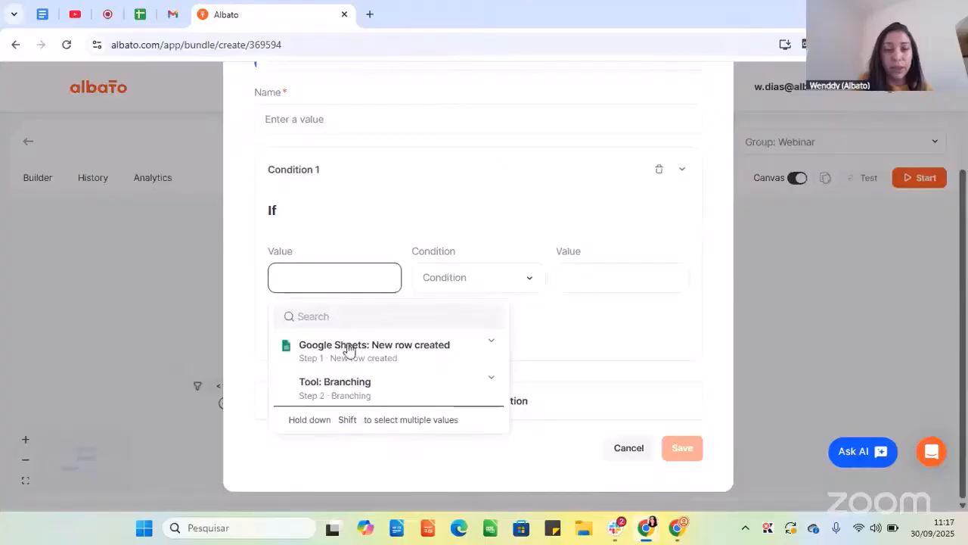
pyautogui.click(352, 347)
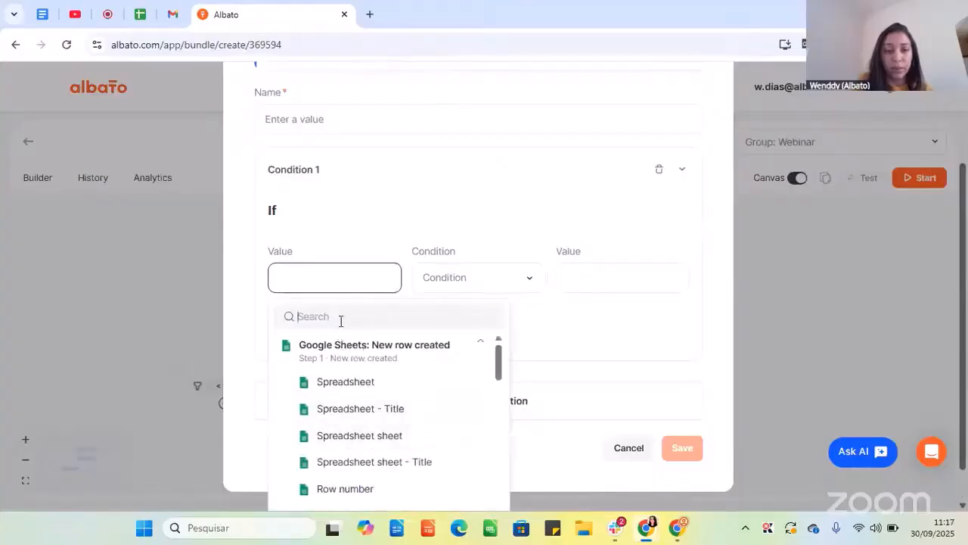
pyautogui.click(341, 317)
pyautogui.write('compa')
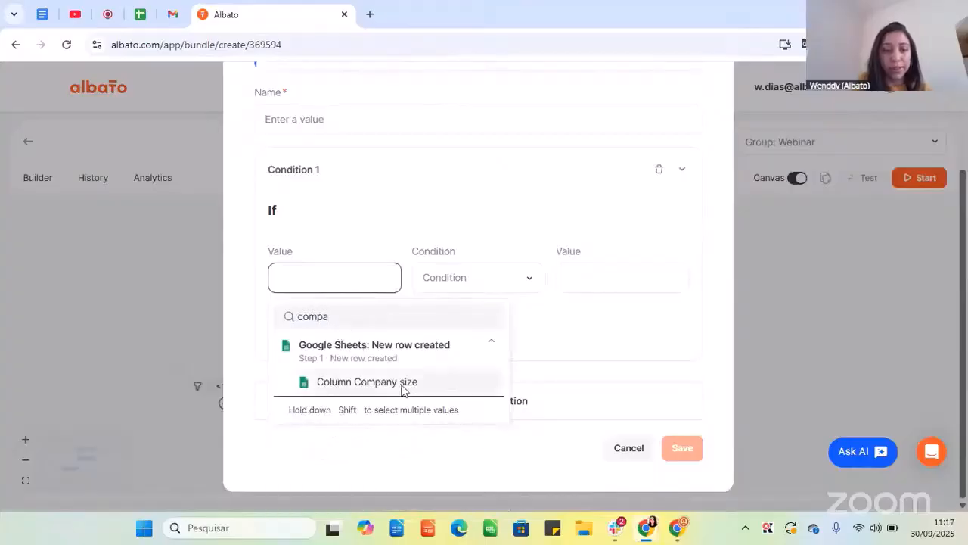
pyautogui.click(402, 384)
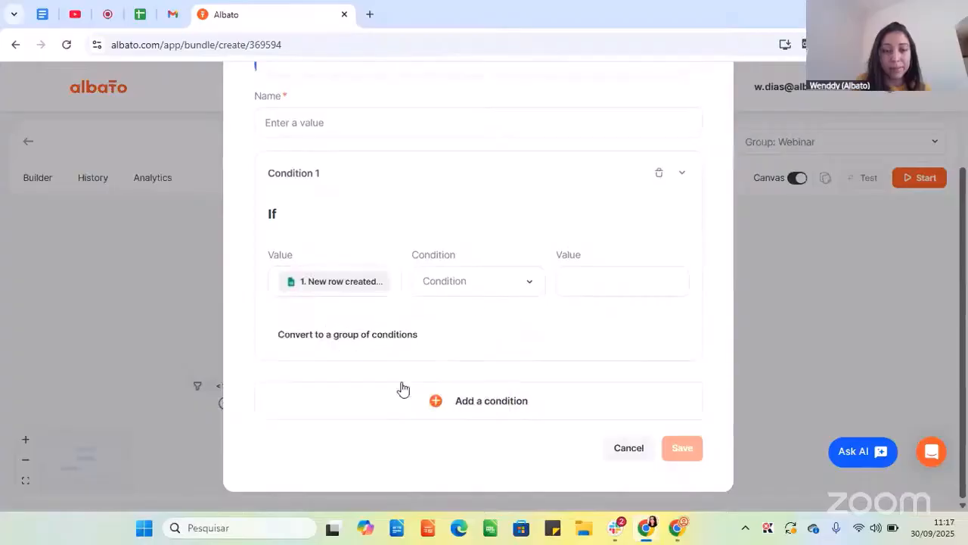
# - Set the new branch's first condition to More than 100
pyautogui.click(488, 284)
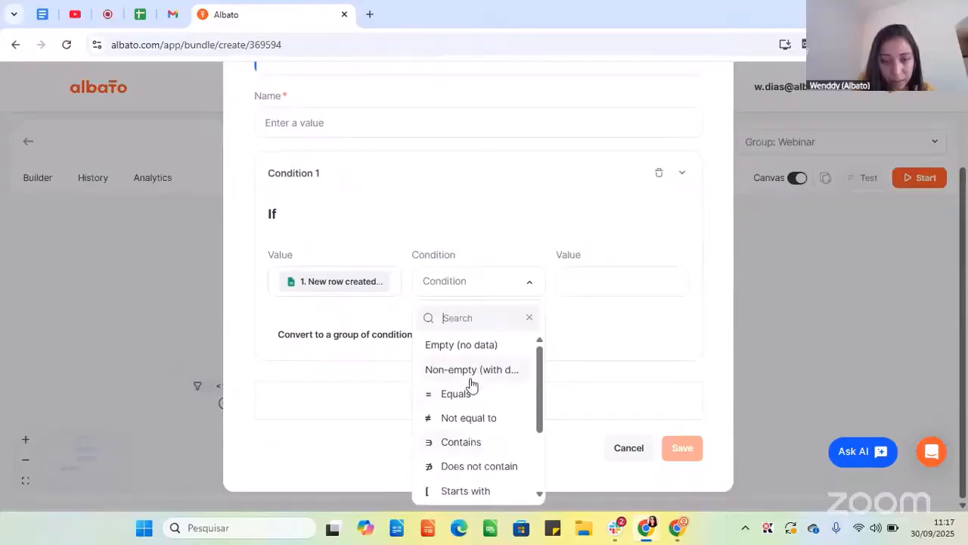
pyautogui.scroll(-1, 473, 412)
pyautogui.click(451, 445)
pyautogui.click(619, 282)
pyautogui.write('100')
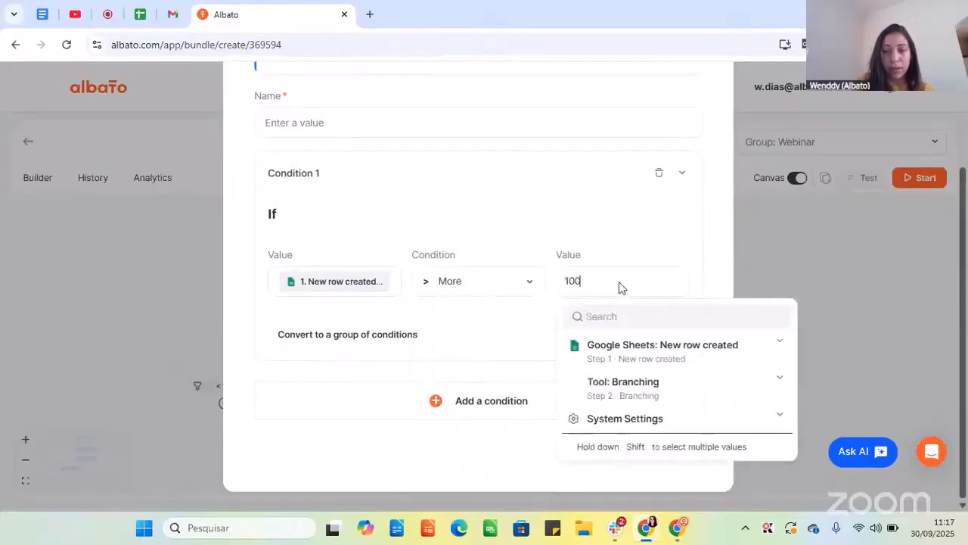
pyautogui.click(533, 230)
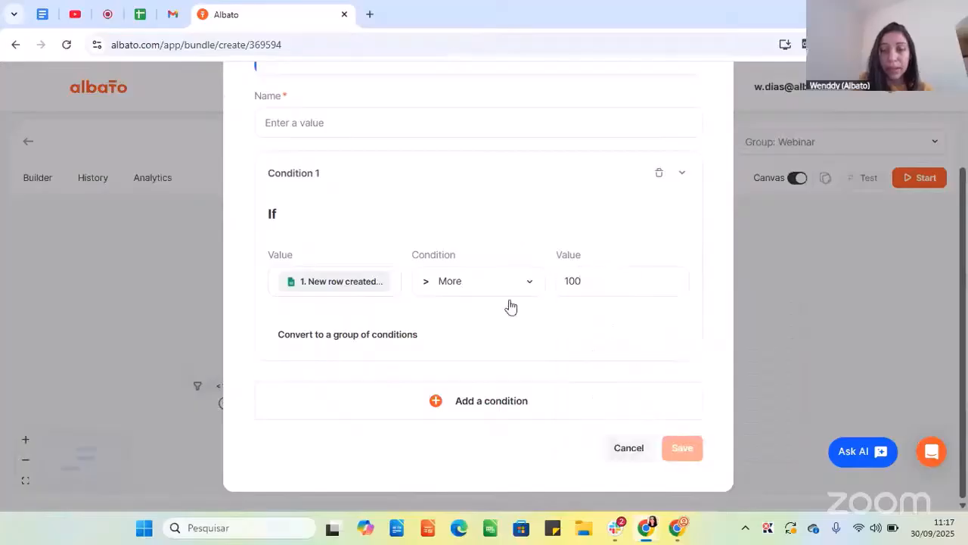
# - Add a second condition to the branch, using the trigger's Company size column as its first value
pyautogui.click(500, 408)
pyautogui.scroll(-2, 429, 370)
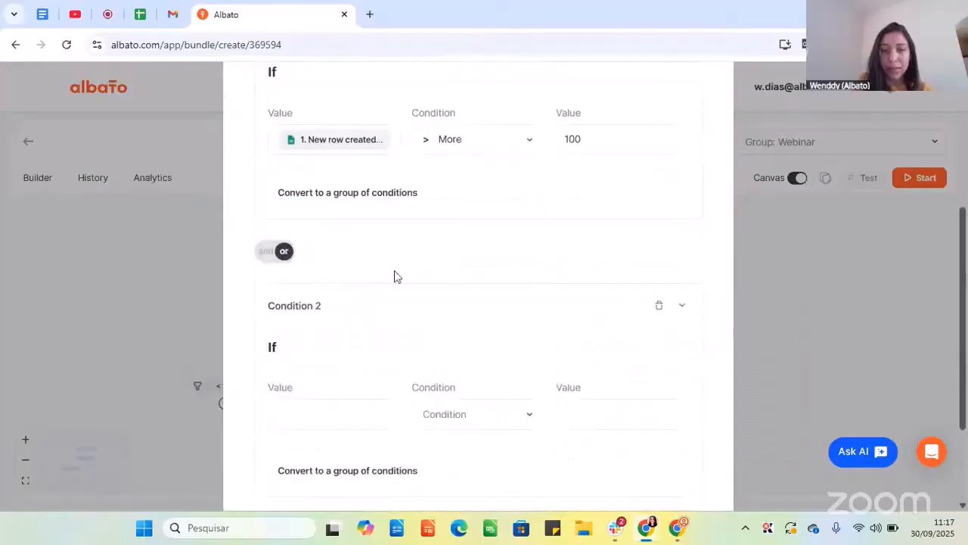
pyautogui.scroll(-1, 426, 291)
pyautogui.scroll(-1, 426, 291)
pyautogui.click(367, 280)
pyautogui.click(356, 350)
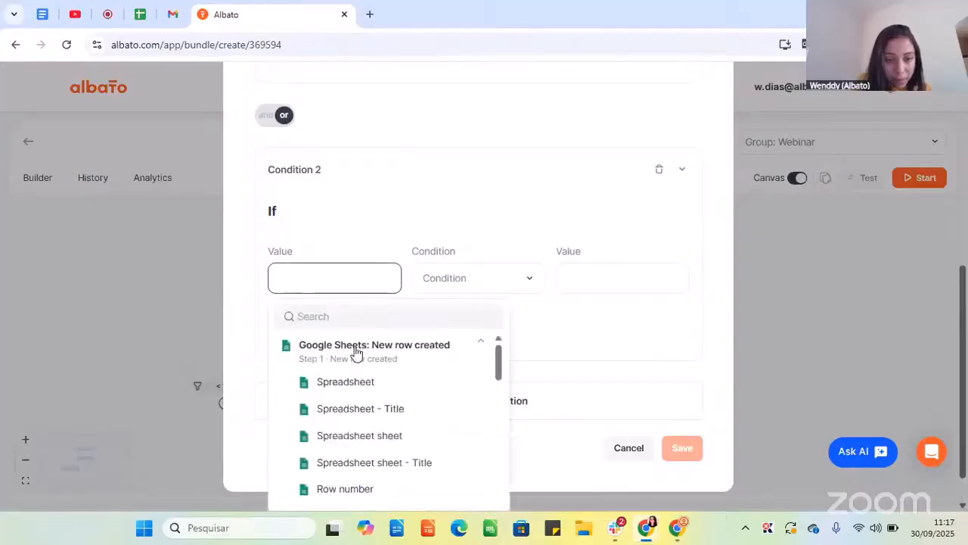
pyautogui.write('siz')
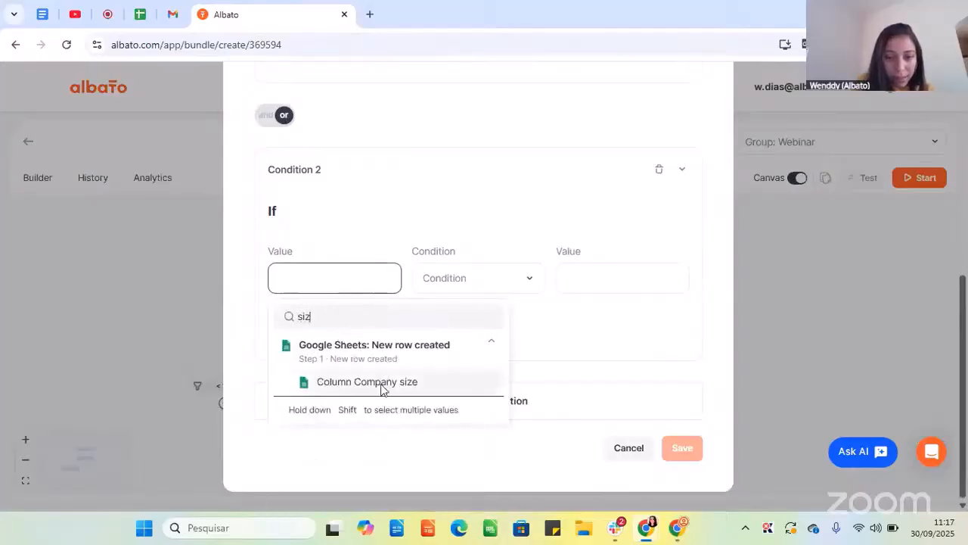
pyautogui.click(382, 382)
# - Set the second condition to Less than 1000
pyautogui.click(479, 287)
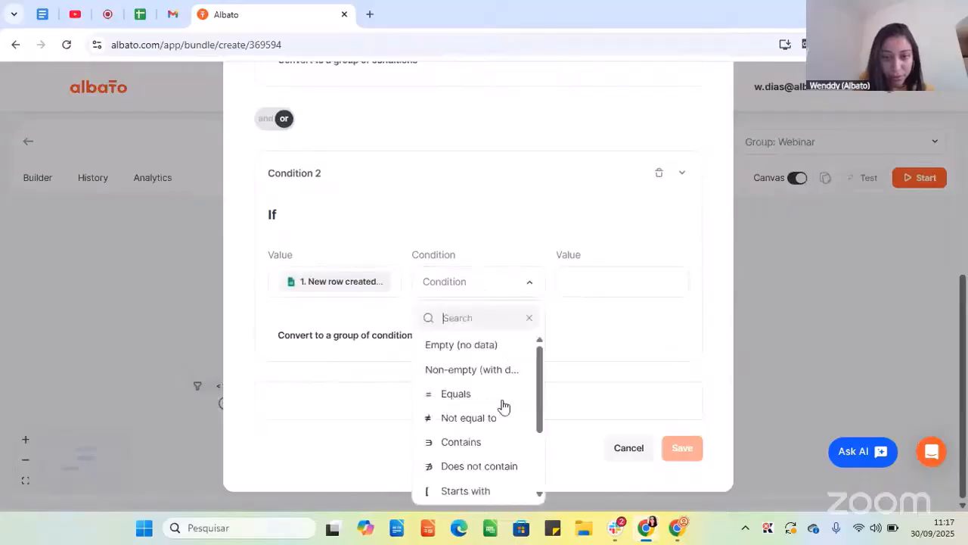
pyautogui.scroll(-3, 466, 427)
pyautogui.click(460, 462)
pyautogui.click(597, 286)
pyautogui.write('1000')
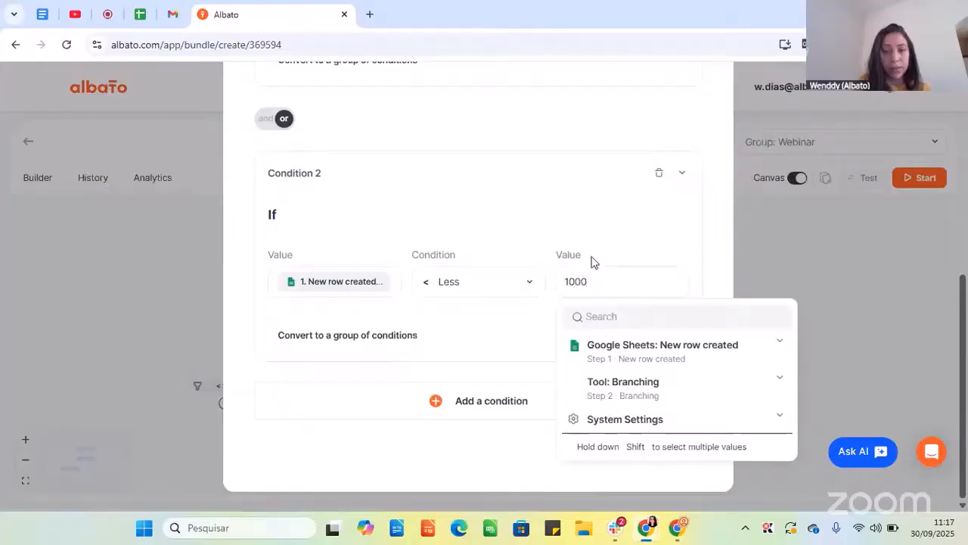
pyautogui.click(575, 200)
# - Name the branch "100 - 1000" and save it
pyautogui.scroll(2, 570, 201)
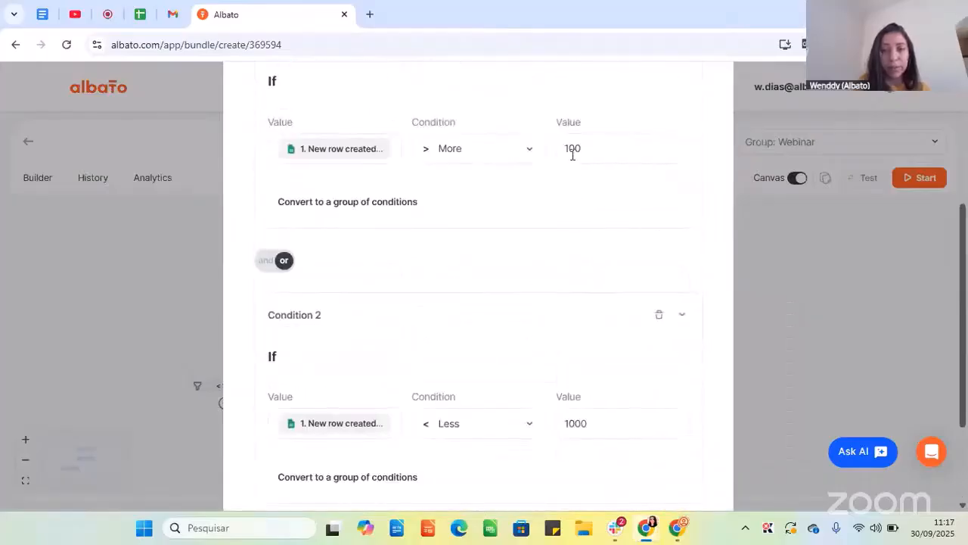
pyautogui.scroll(-1, 605, 435)
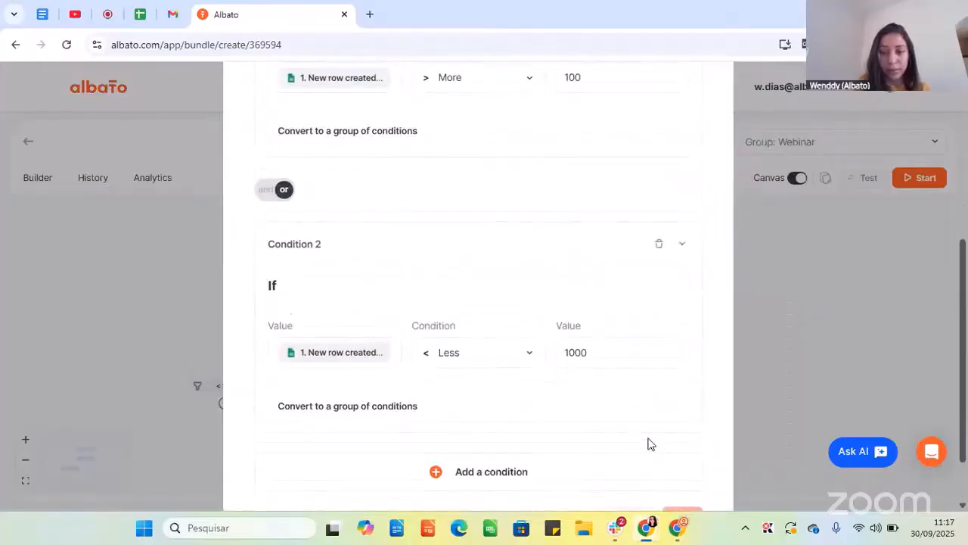
pyautogui.scroll(-1, 605, 424)
pyautogui.scroll(5, 441, 313)
pyautogui.click(316, 199)
pyautogui.write('1')
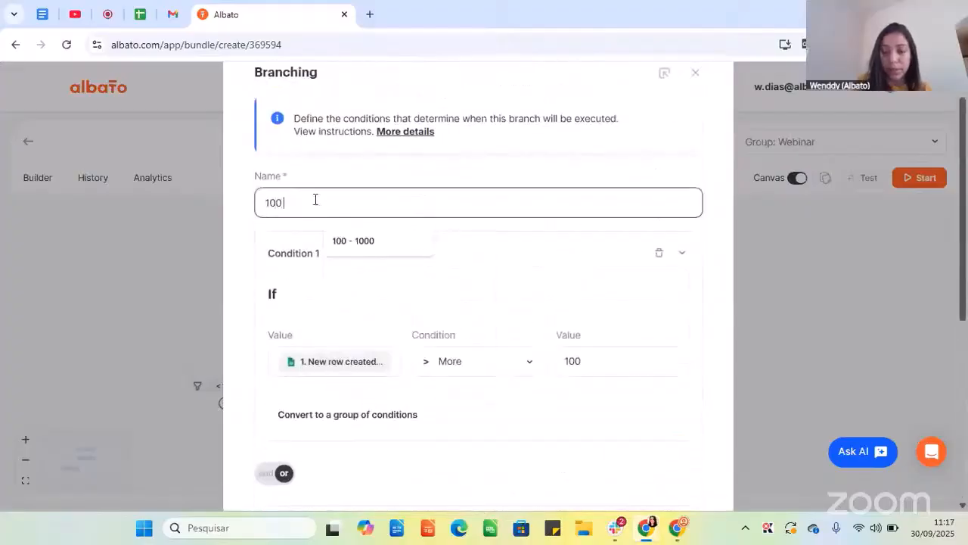
pyautogui.write('00')
pyautogui.click(353, 241)
pyautogui.click(460, 288)
pyautogui.scroll(-5, 694, 472)
pyautogui.click(686, 451)
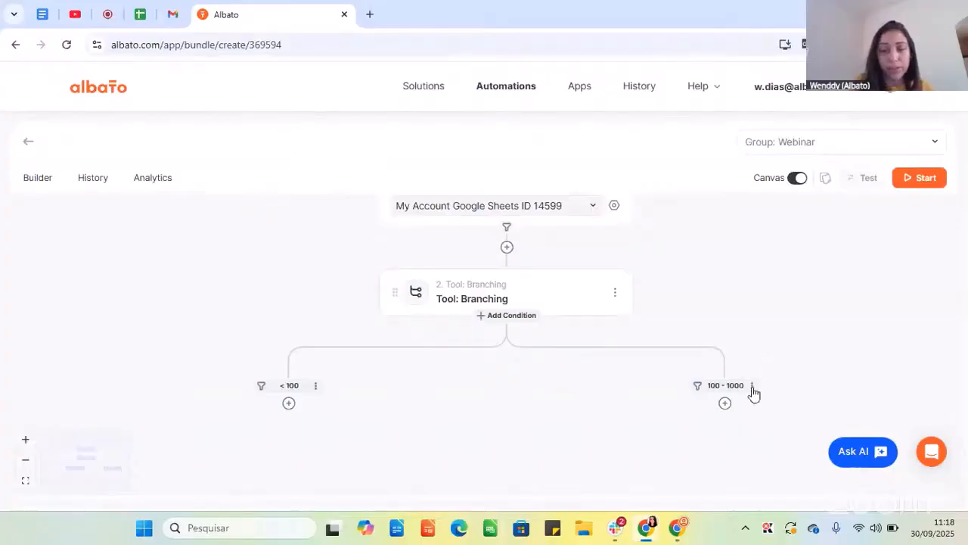
# - Copy the "100 - 1000" branch and delete Condition 2 from the copy
pyautogui.click(752, 389)
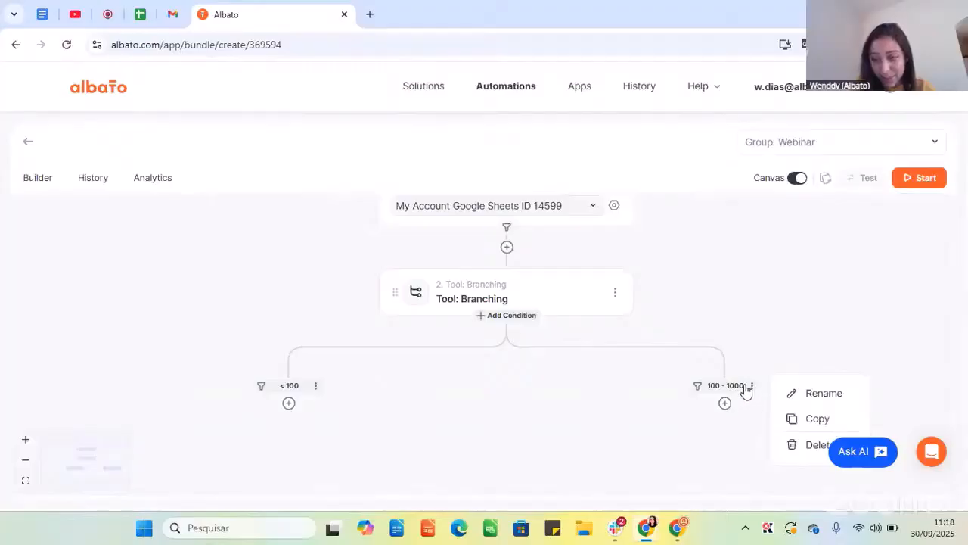
pyautogui.click(817, 420)
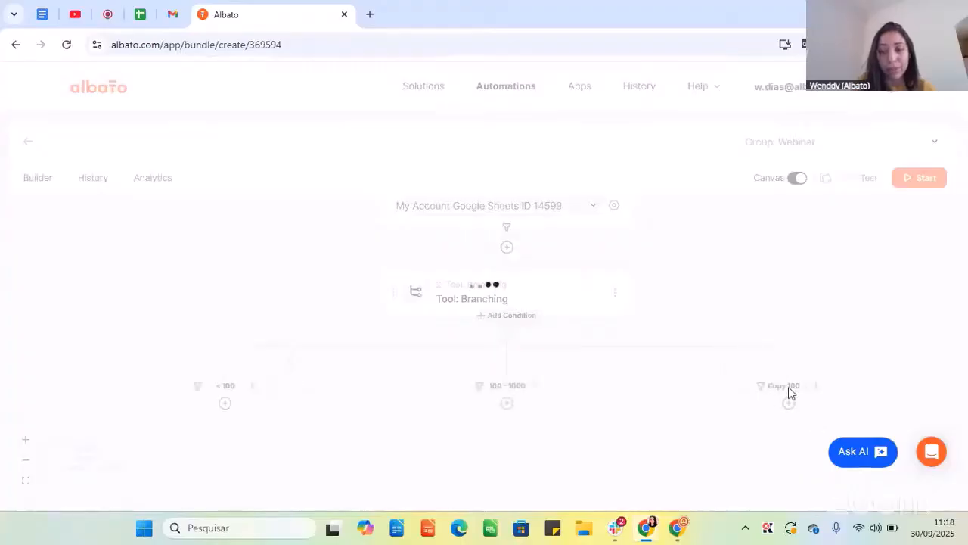
pyautogui.click(786, 390)
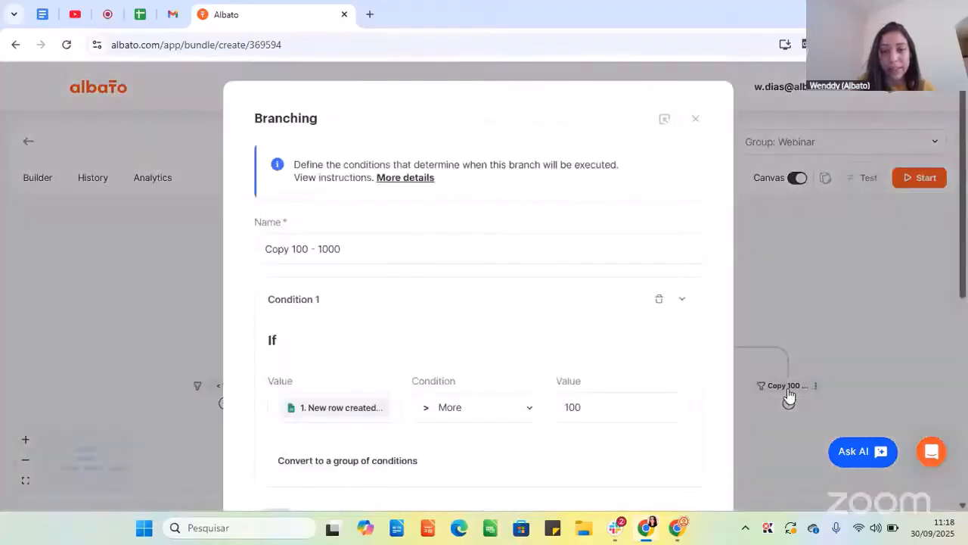
pyautogui.scroll(-3, 335, 309)
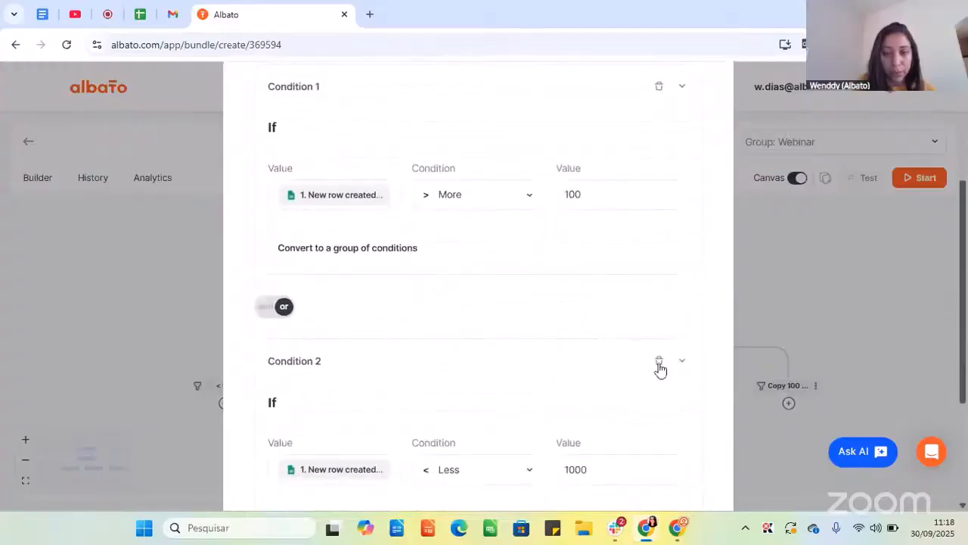
pyautogui.click(659, 362)
pyautogui.click(623, 413)
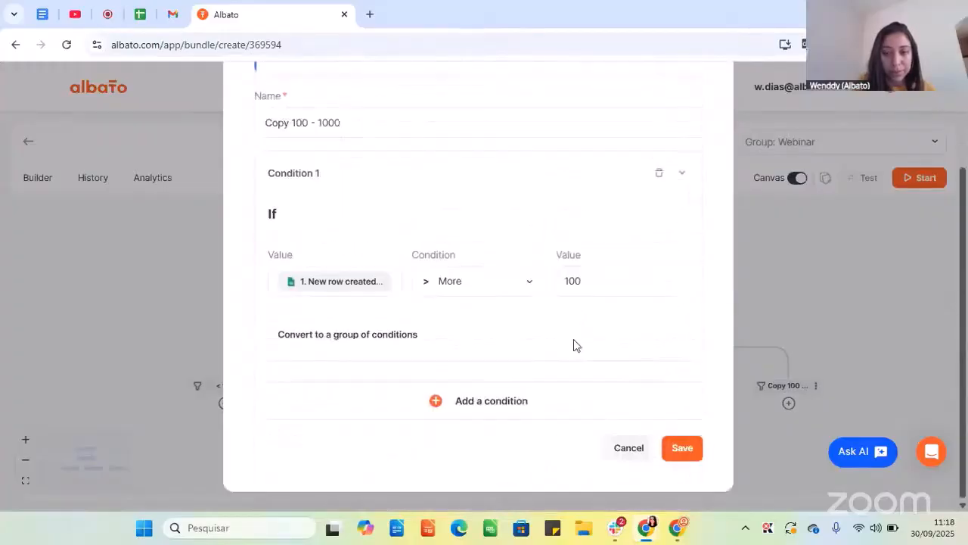
# - Set the copied branch's remaining condition to Greater than or equal to 1000
pyautogui.click(480, 281)
pyautogui.scroll(-2, 492, 424)
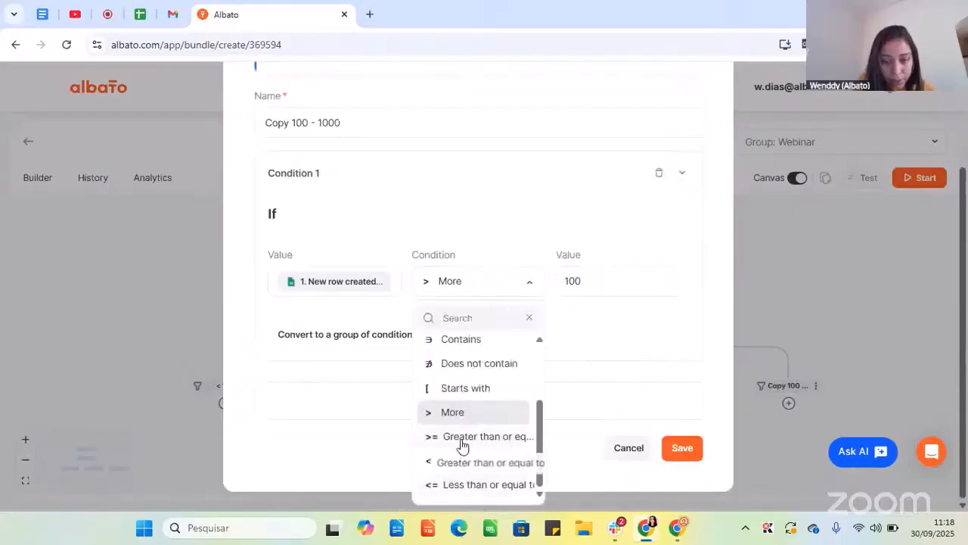
pyautogui.click(463, 445)
pyautogui.click(598, 282)
pyautogui.write('1000')
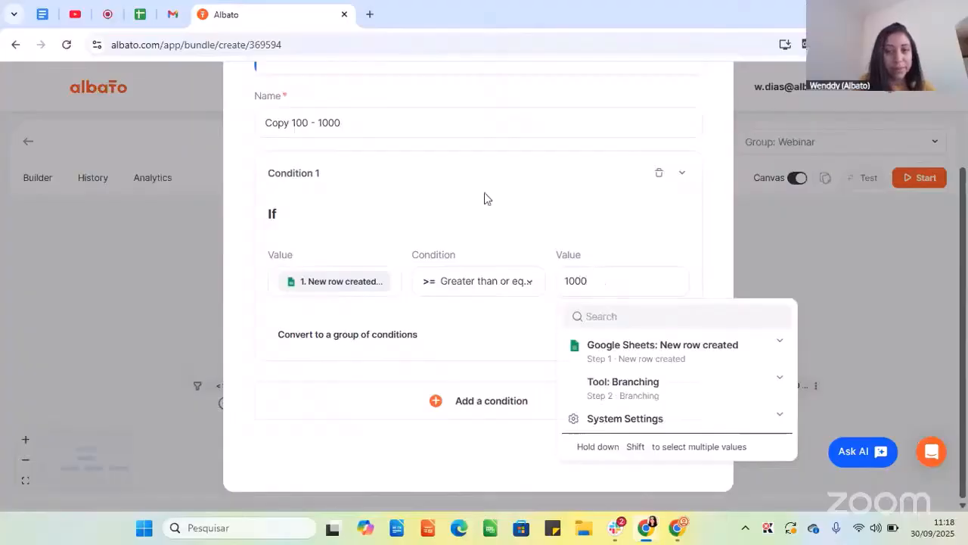
# - Rename the copied branch "> 1000" and save it
pyautogui.scroll(3, 484, 194)
pyautogui.moveTo(311, 254); pyautogui.dragTo(257, 253)
pyautogui.write('>')
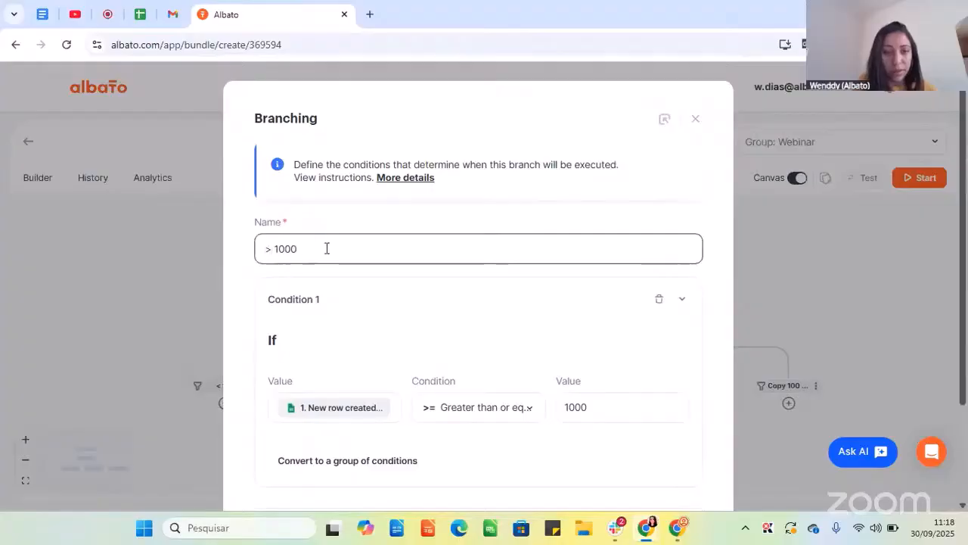
pyautogui.scroll(-2, 605, 325)
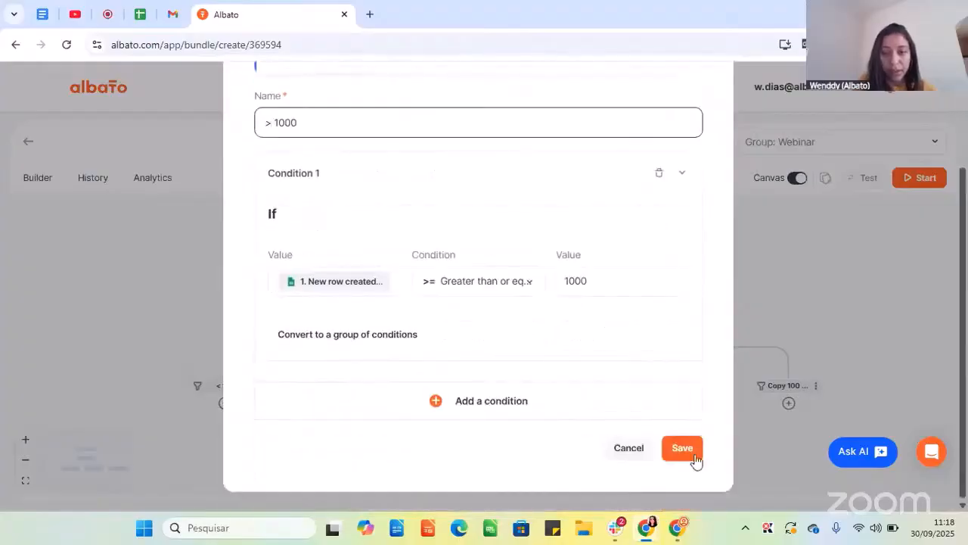
pyautogui.click(685, 454)
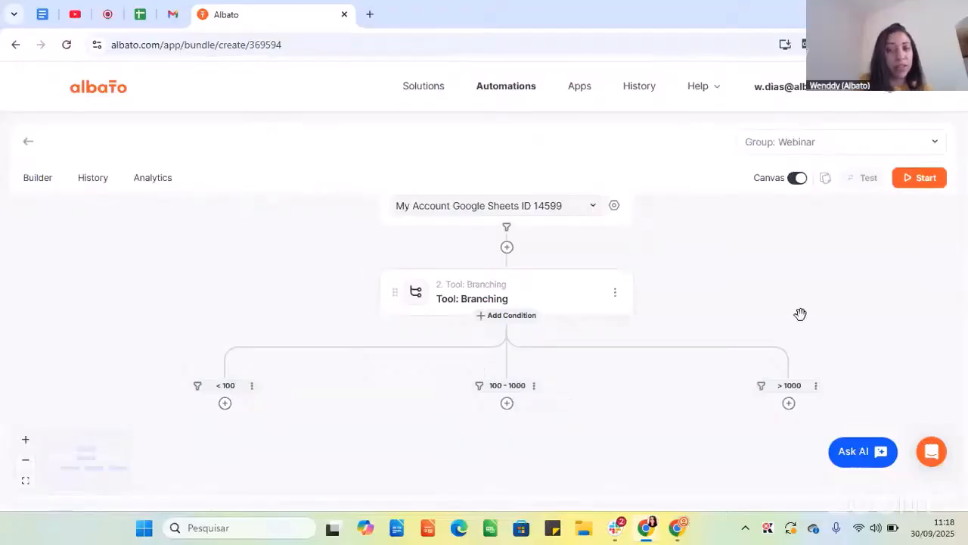
# - Start a new action under the "< 100" branch, choosing Gmail as the app and Send an email as the action
pyautogui.scroll(-1, 558, 249)
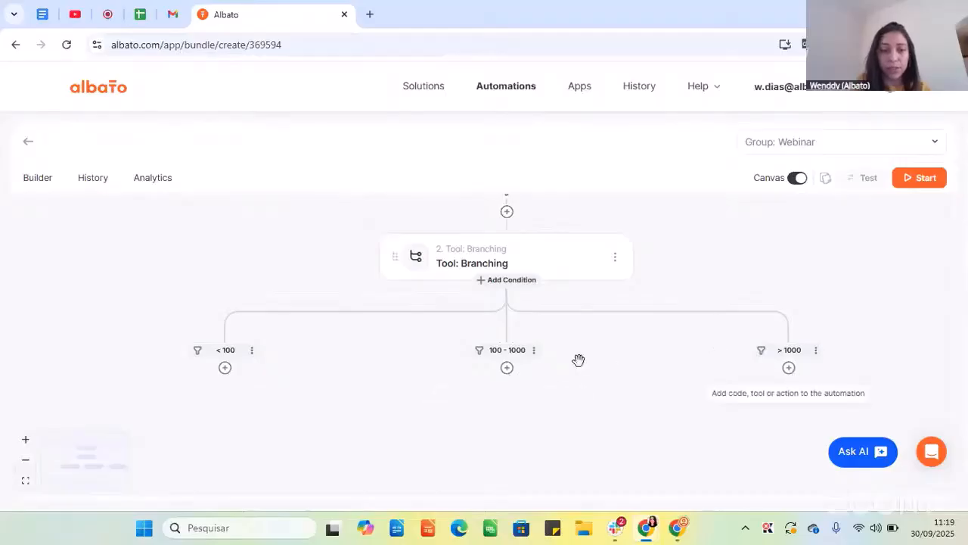
pyautogui.click(227, 370)
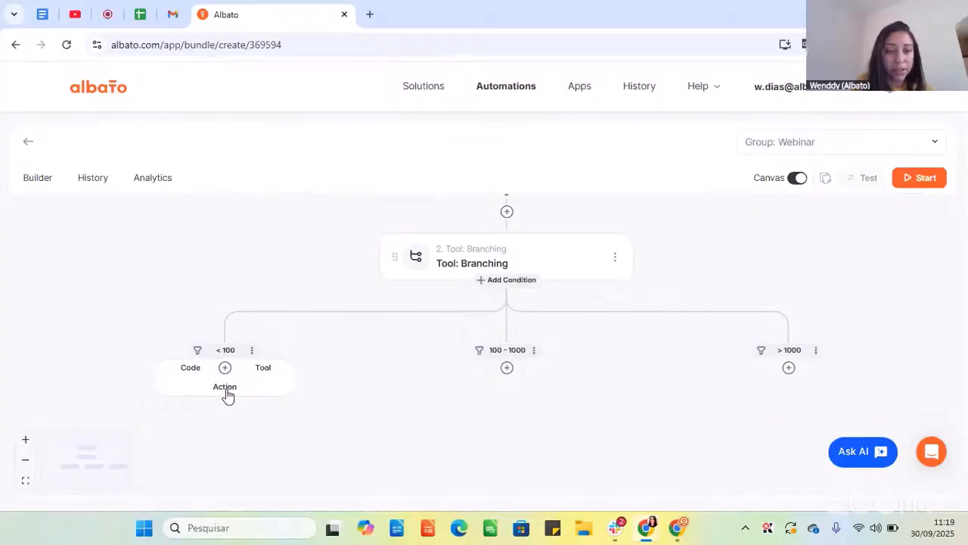
pyautogui.click(231, 389)
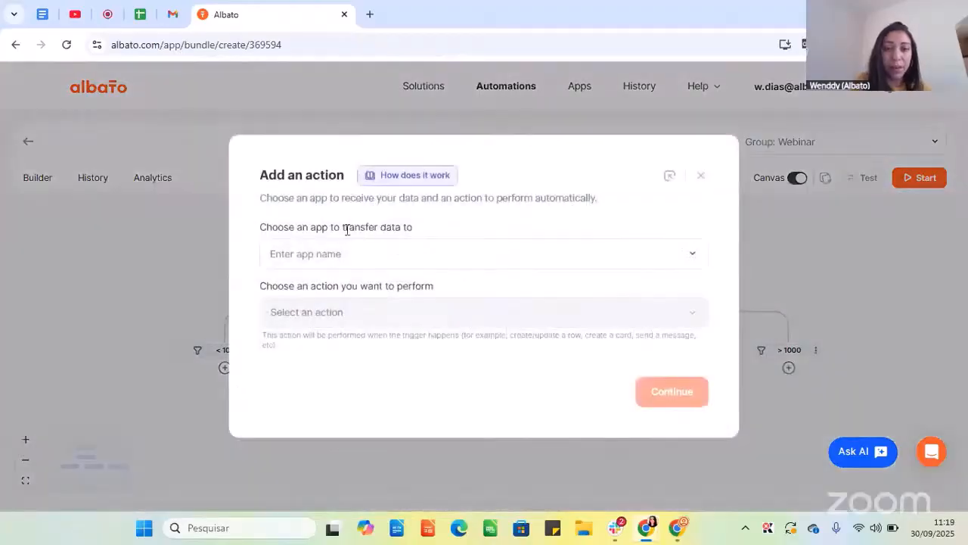
pyautogui.click(338, 253)
pyautogui.write('gmail')
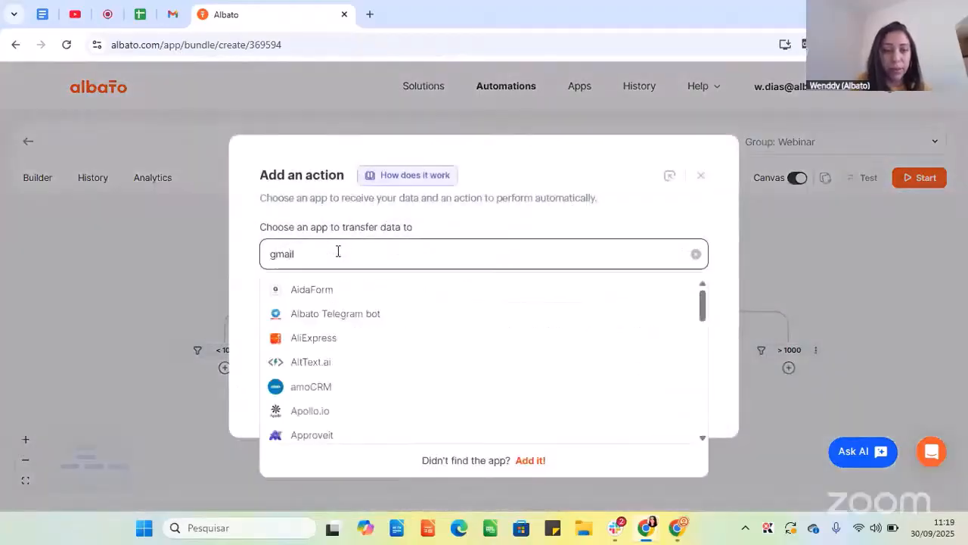
pyautogui.click(335, 288)
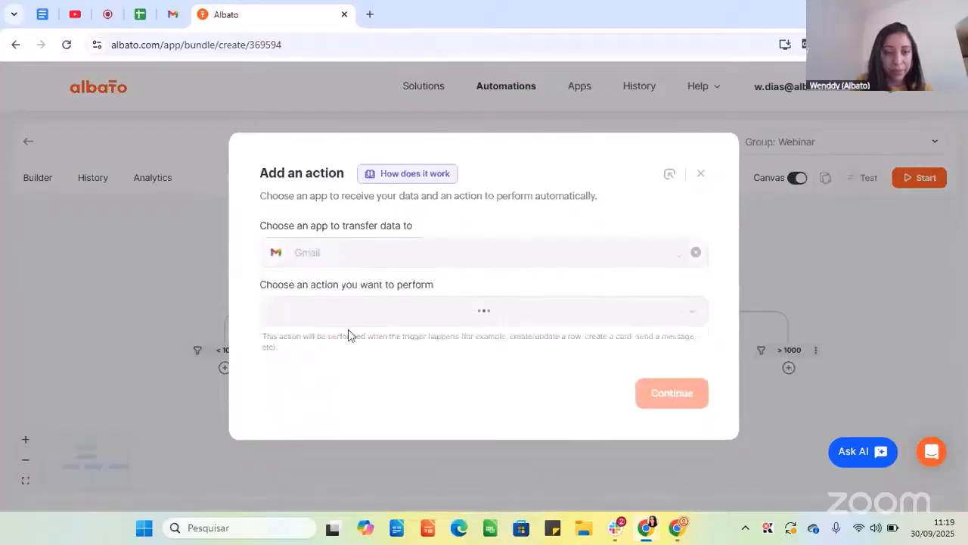
pyautogui.click(338, 320)
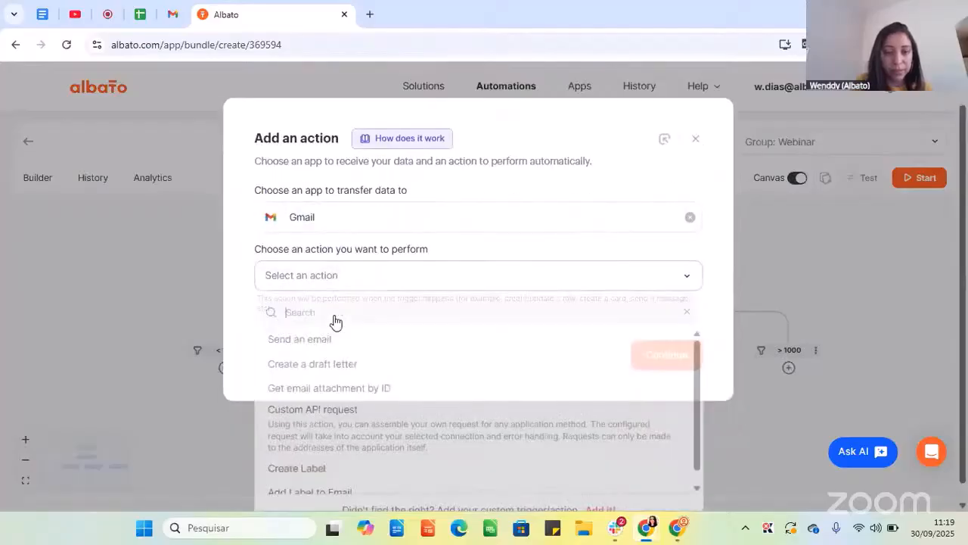
pyautogui.click(328, 338)
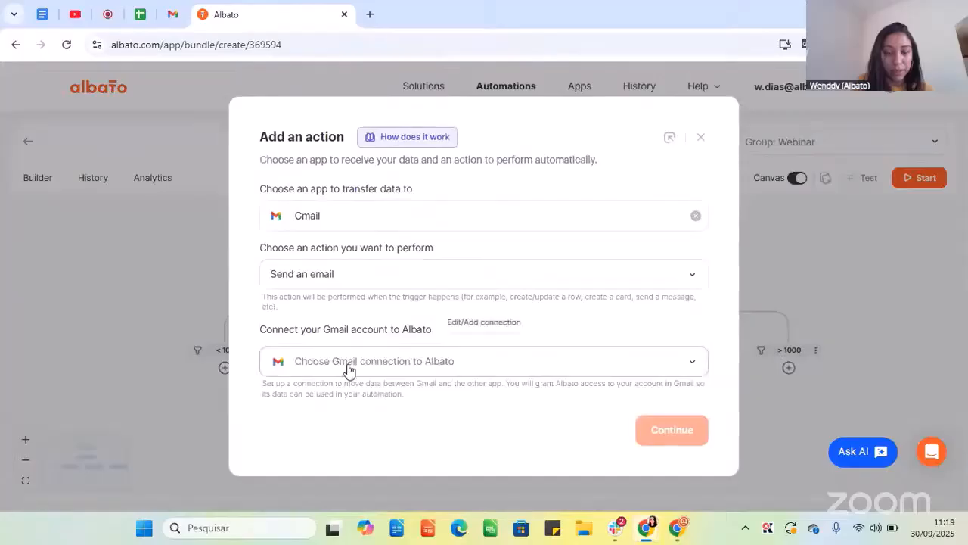
# - Connect the Gmail action through the My Account Gmail New connection and continue to its field settings
pyautogui.click(348, 370)
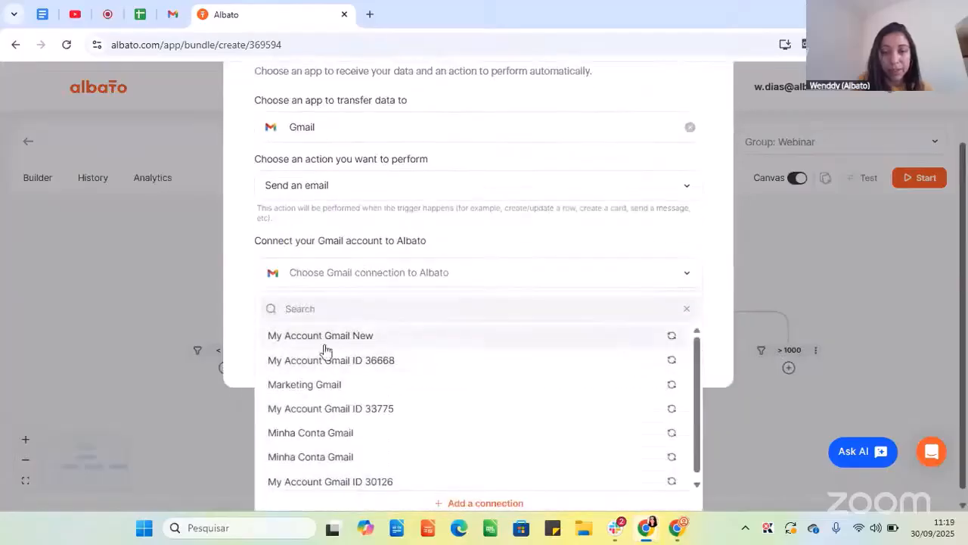
pyautogui.click(328, 341)
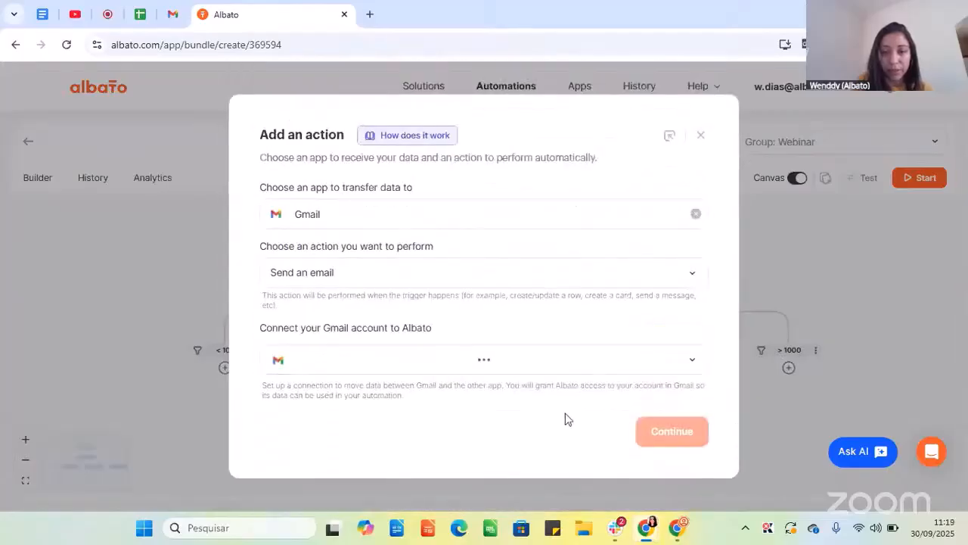
pyautogui.click(667, 433)
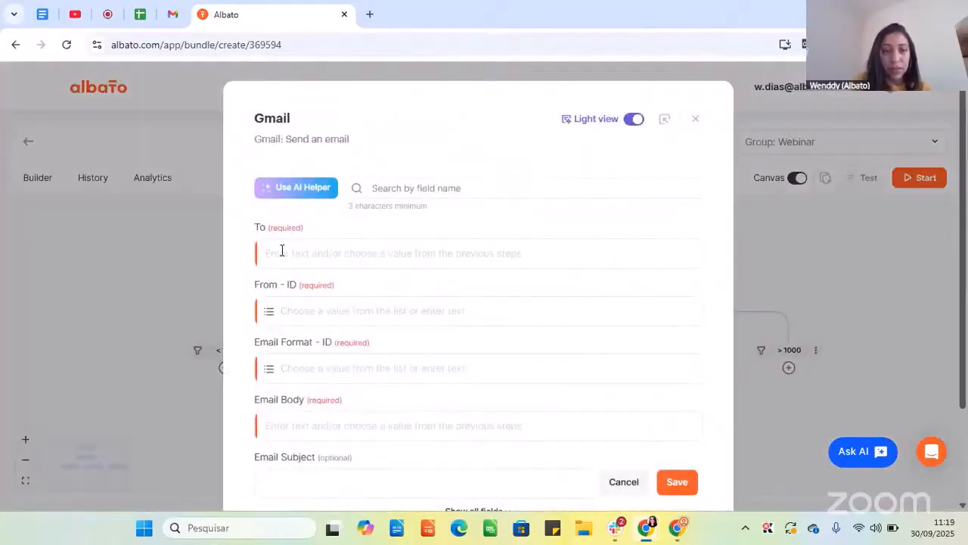
# - Map the email's To field to Column Email from the Google Sheets new-row trigger
pyautogui.click(281, 251)
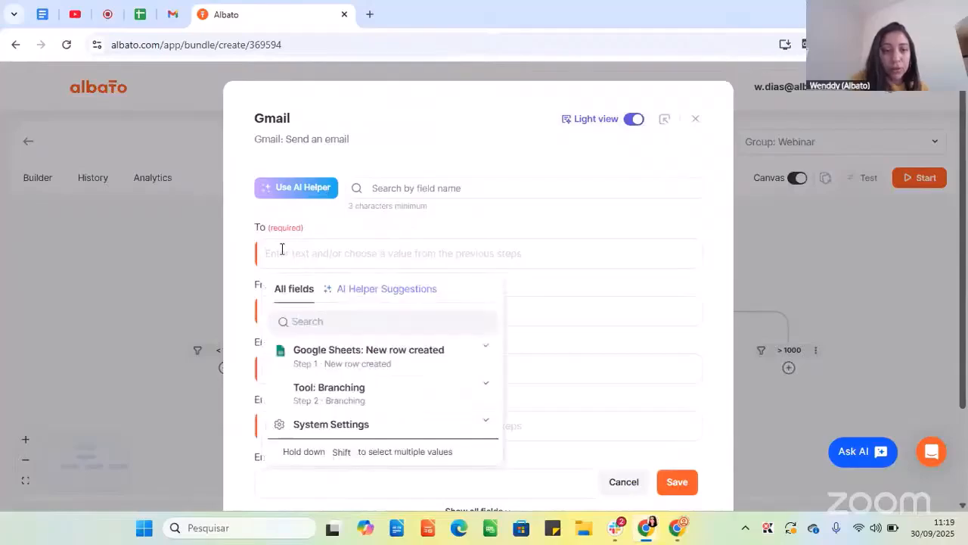
pyautogui.doubleClick(258, 228)
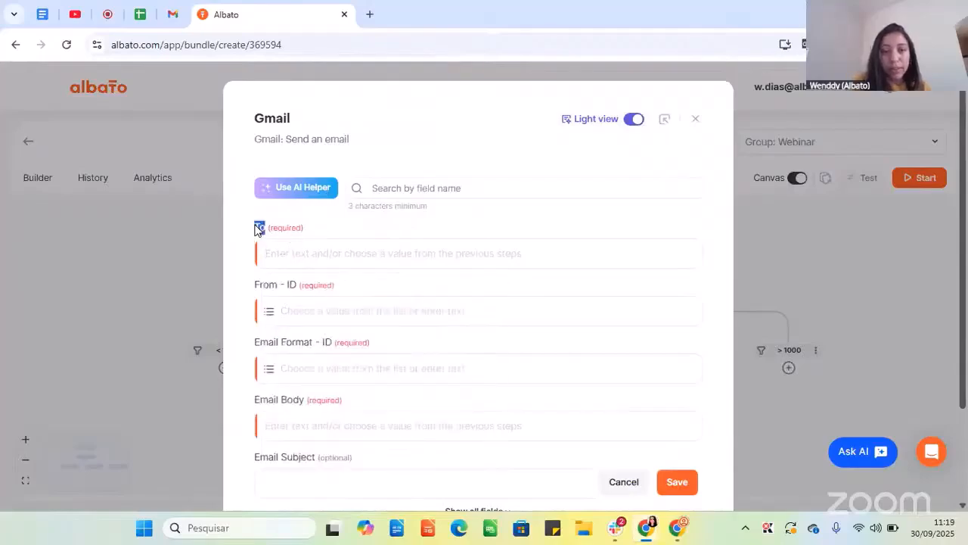
pyautogui.click(292, 254)
pyautogui.scroll(-1, 358, 227)
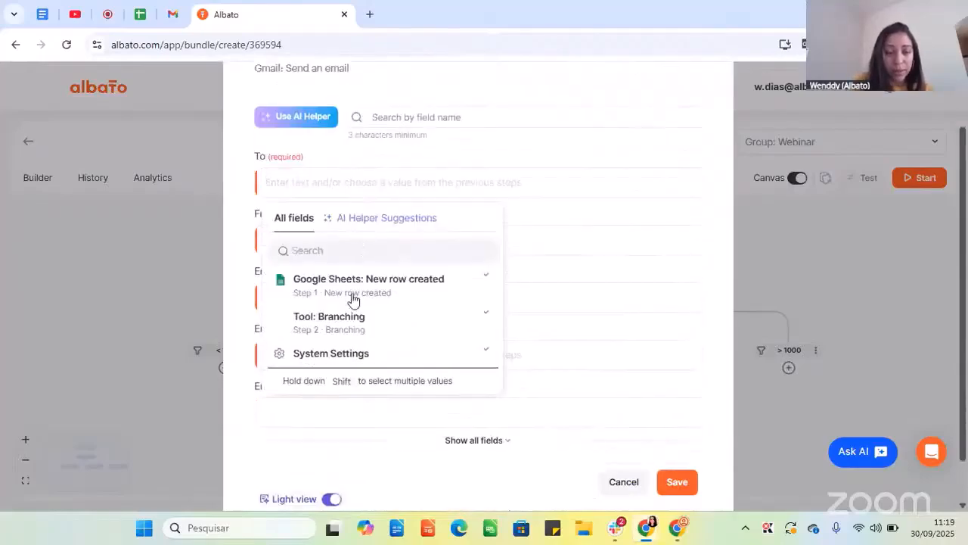
pyautogui.click(391, 290)
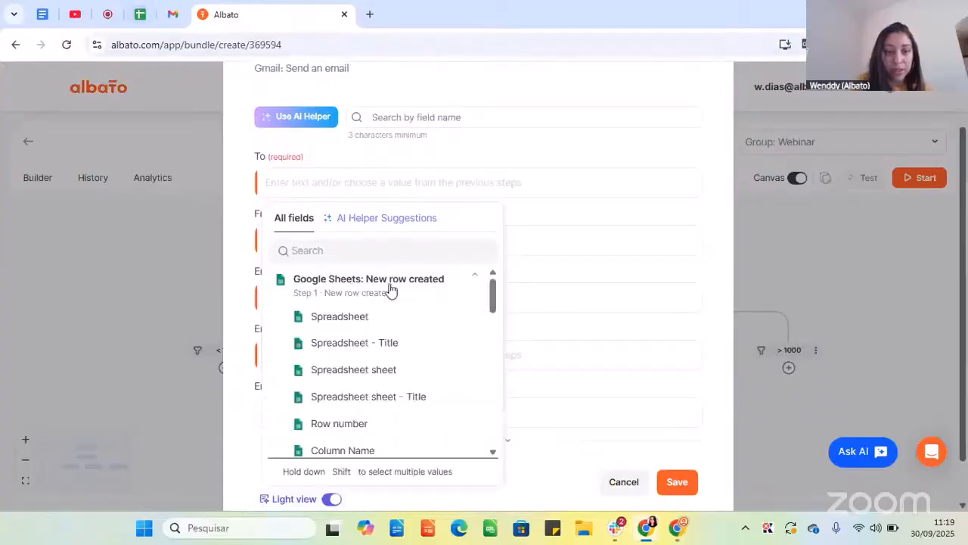
pyautogui.click(337, 253)
pyautogui.write('email')
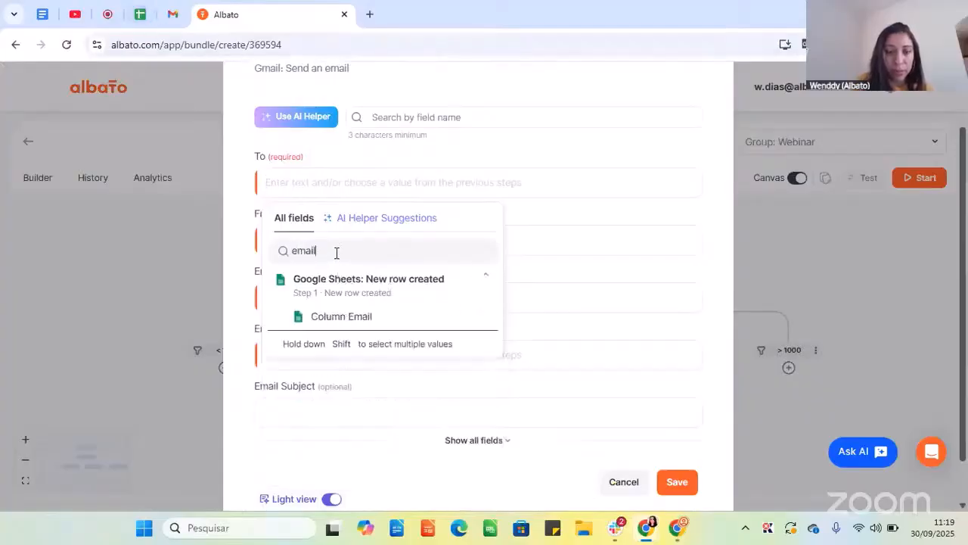
pyautogui.click(336, 325)
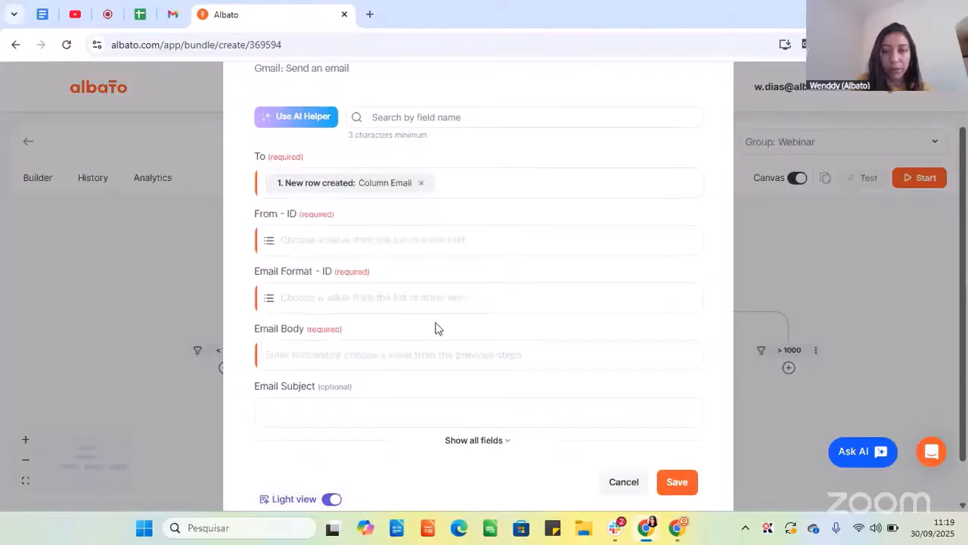
# - Set the From - ID field to the listed sender address and the Email Format to Text
pyautogui.scroll(2, 439, 325)
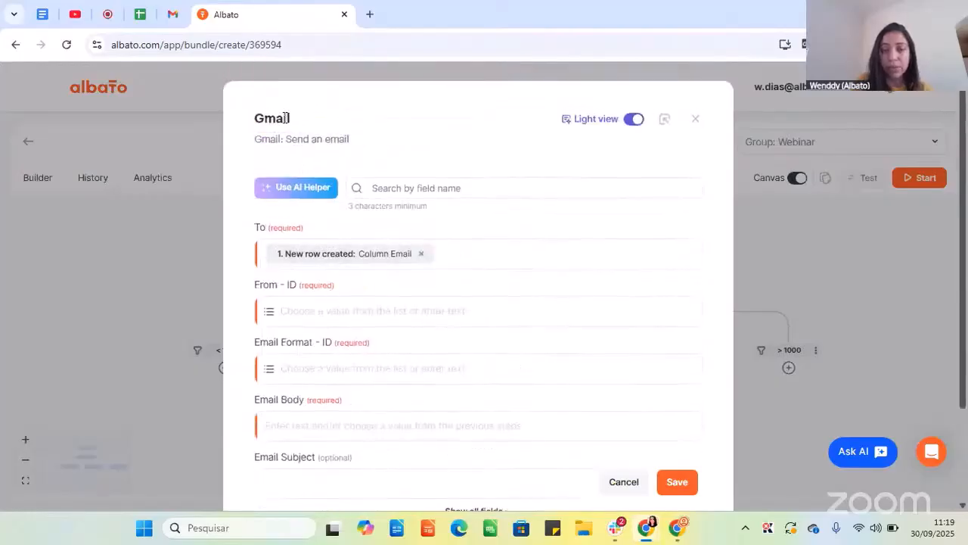
pyautogui.scroll(-2, 341, 242)
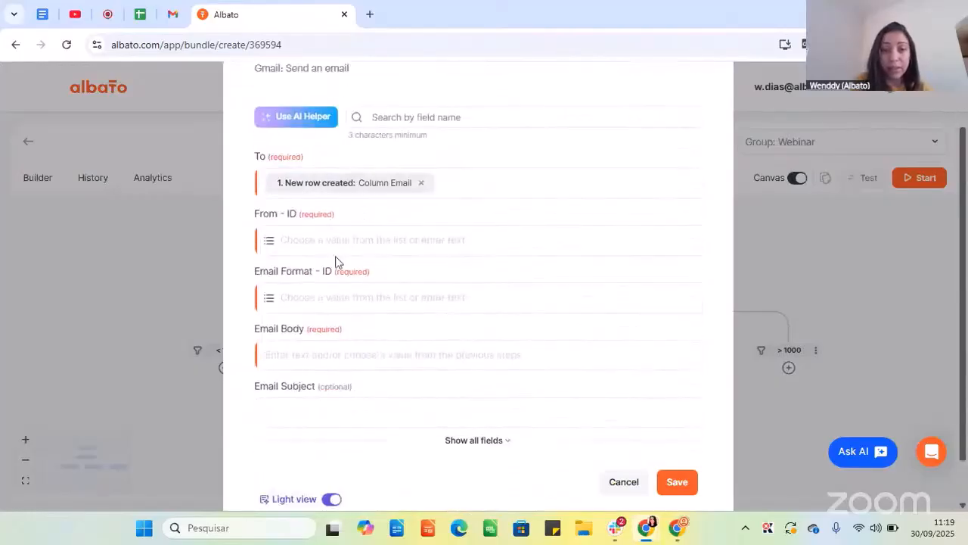
pyautogui.click(296, 243)
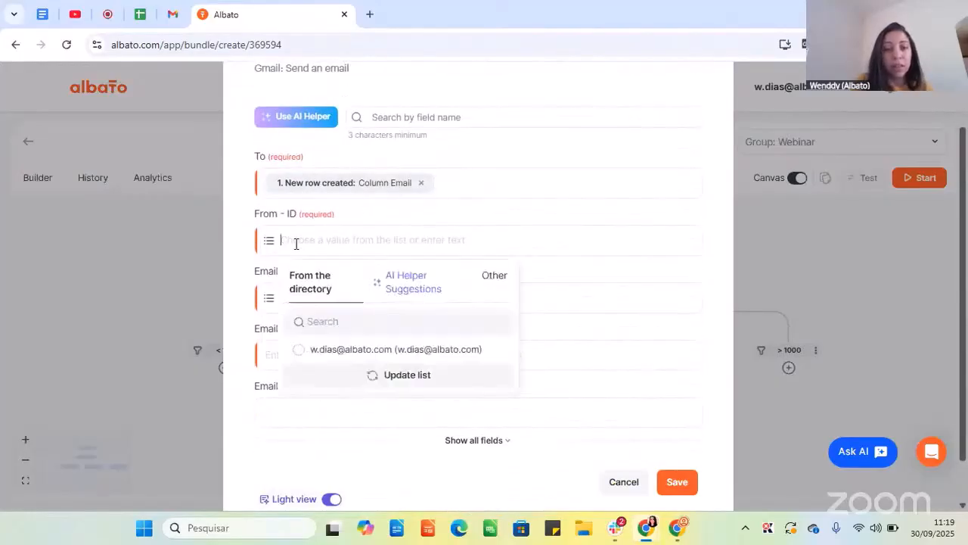
pyautogui.click(335, 350)
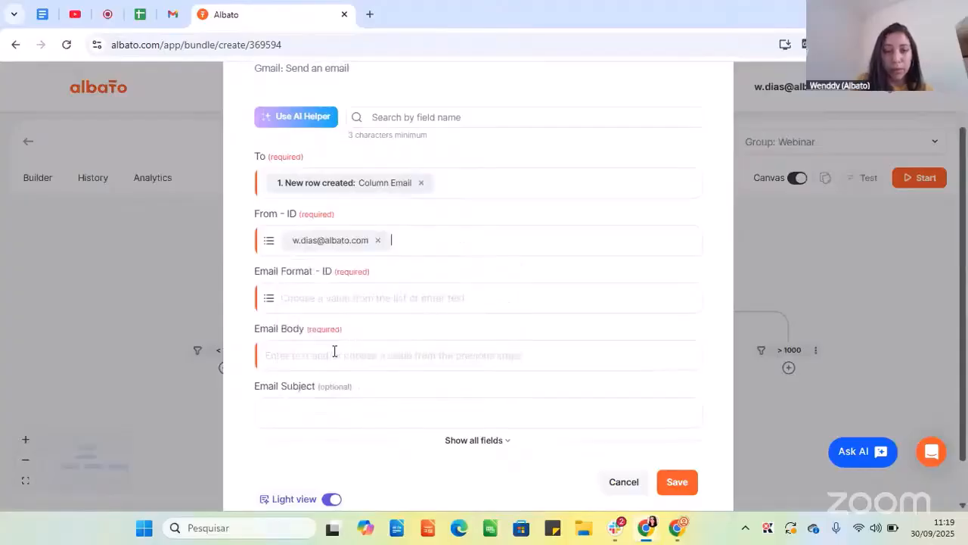
pyautogui.click(308, 298)
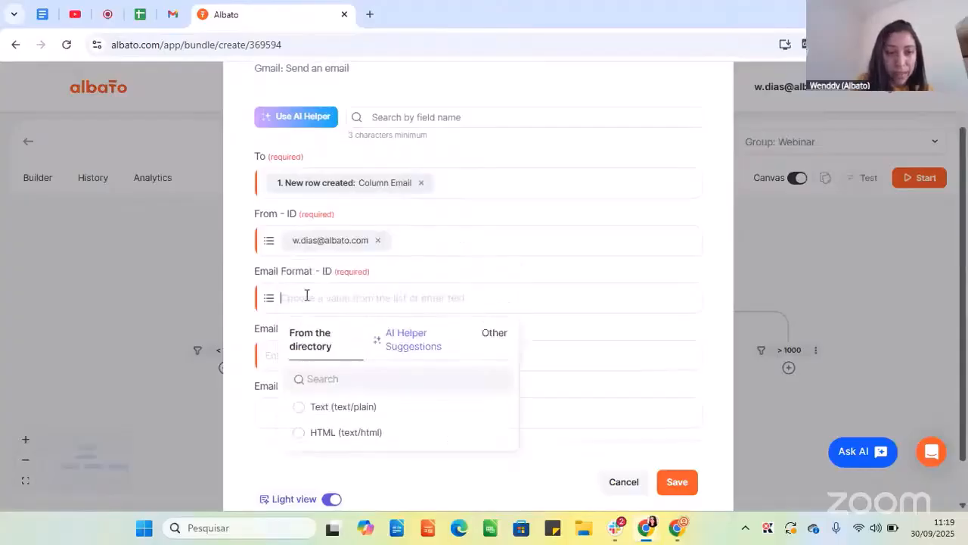
pyautogui.click(316, 409)
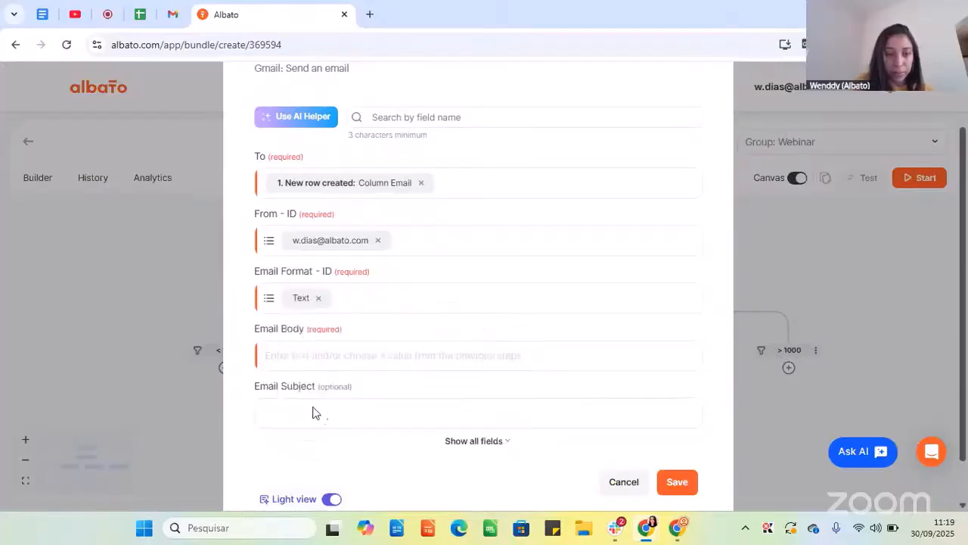
# - Enter Test as the email body, fill in a short subject, and save the Gmail action without testing it
pyautogui.write('Test')
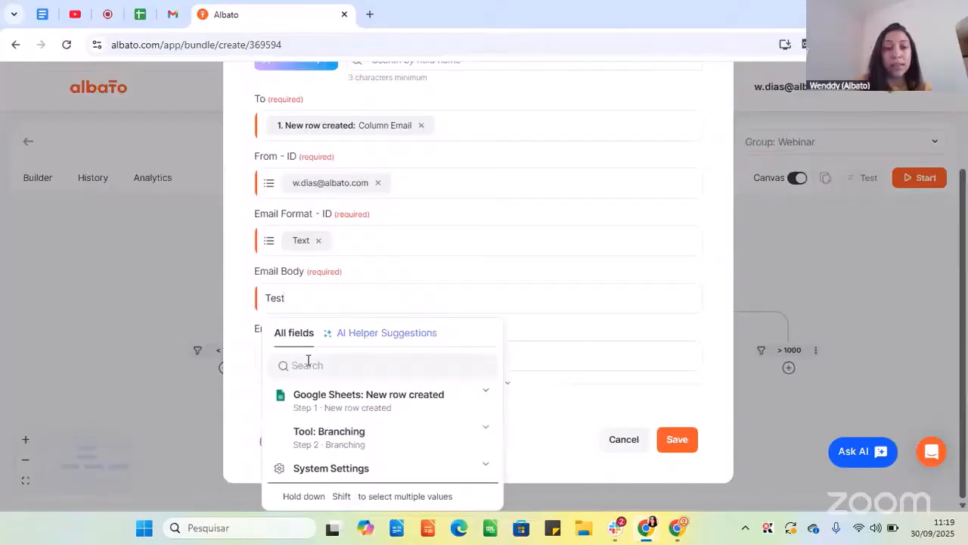
pyautogui.click(292, 273)
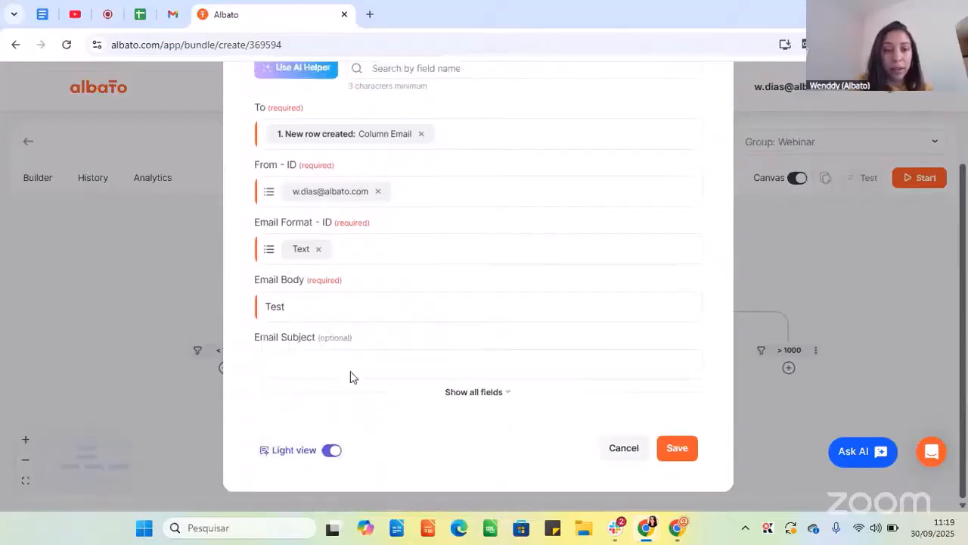
pyautogui.click(351, 364)
pyautogui.write('T')
pyautogui.click(299, 268)
pyautogui.click(677, 449)
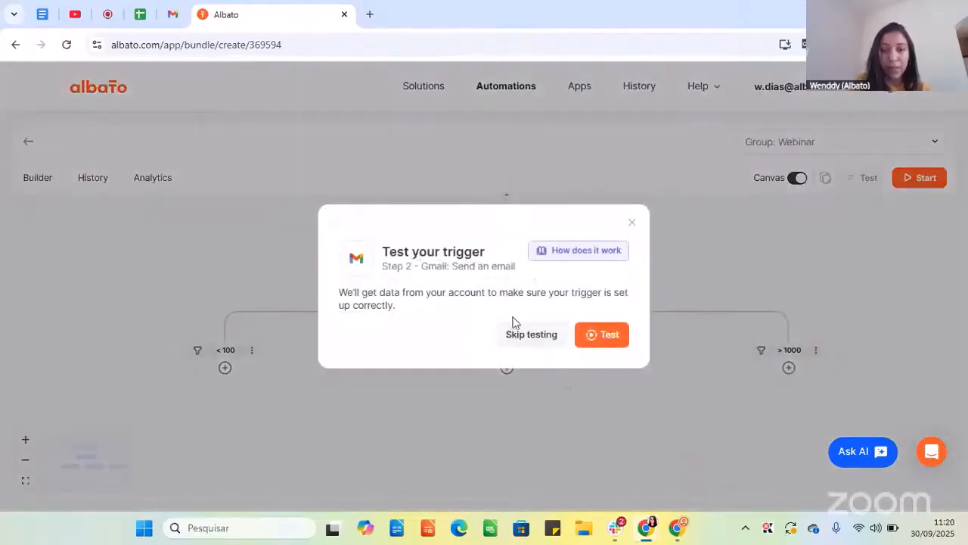
pyautogui.click(522, 338)
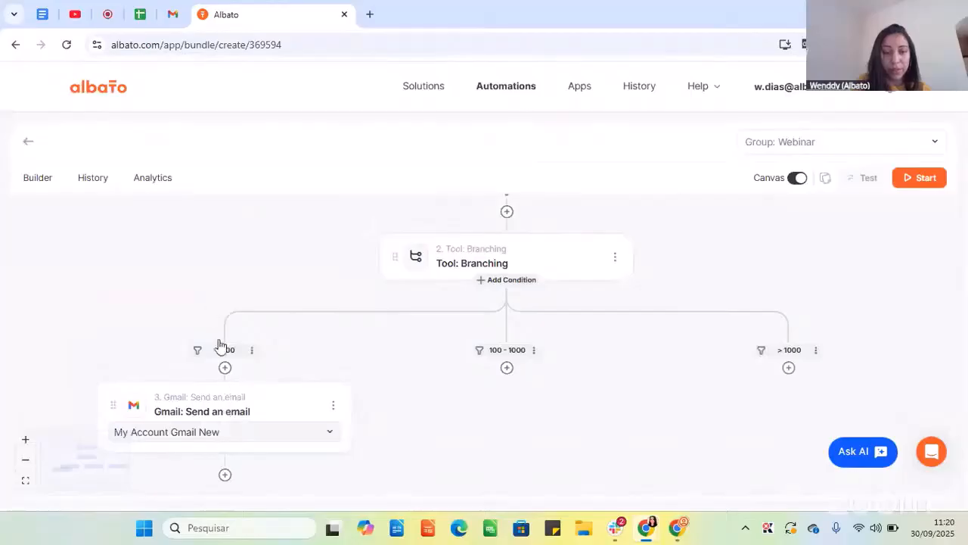
# - Start a new action under the "100 - 1000" branch, choosing ClickUp as the app and Create a task as the action
pyautogui.scroll(-1, 227, 380)
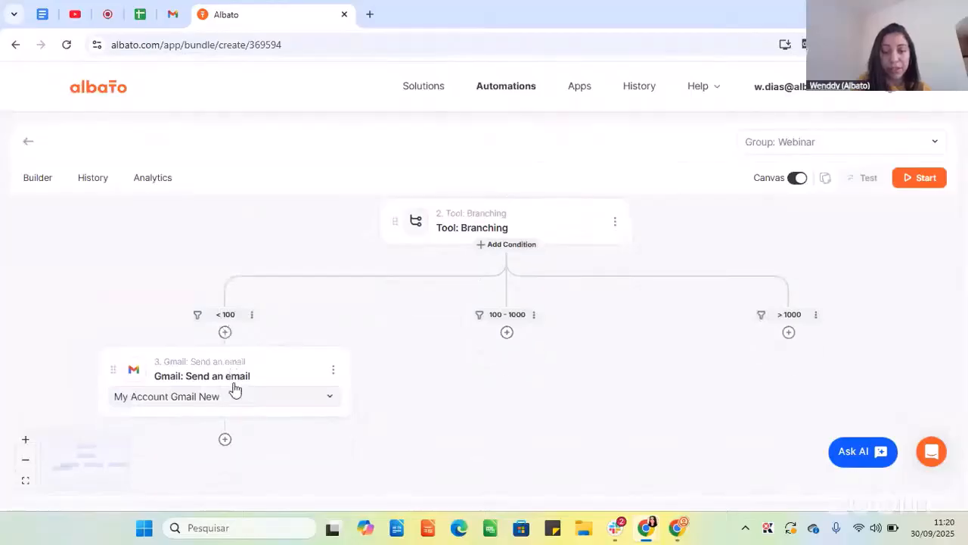
pyautogui.scroll(-1, 229, 419)
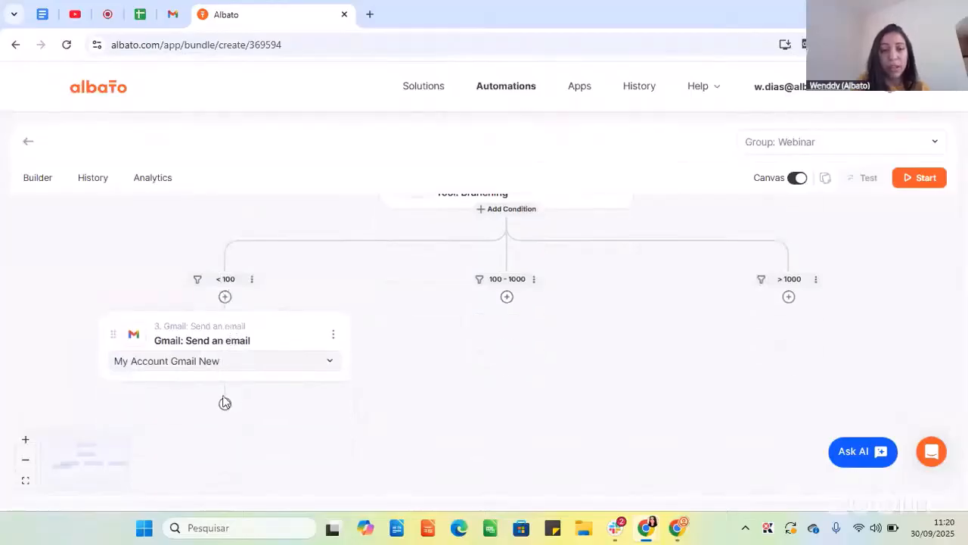
pyautogui.scroll(2, 229, 423)
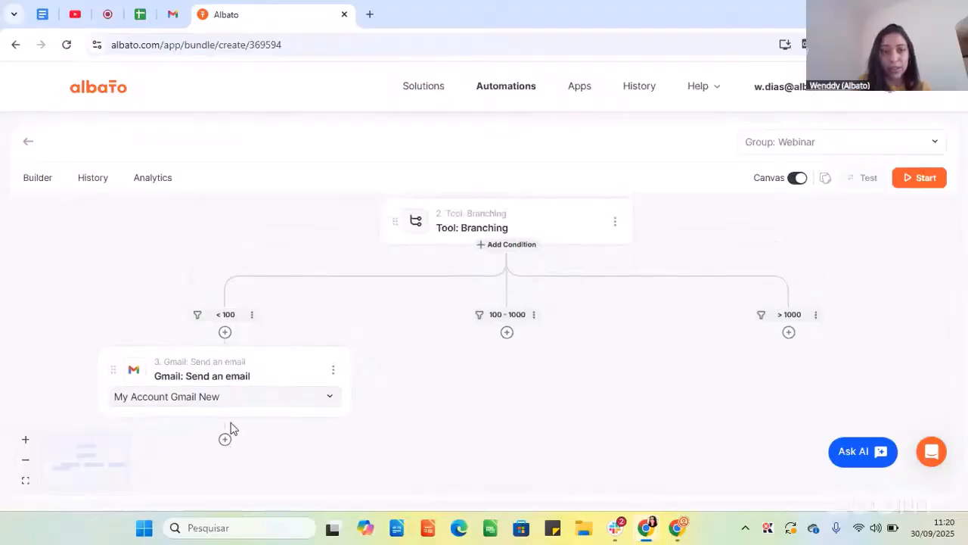
pyautogui.scroll(-1, 433, 380)
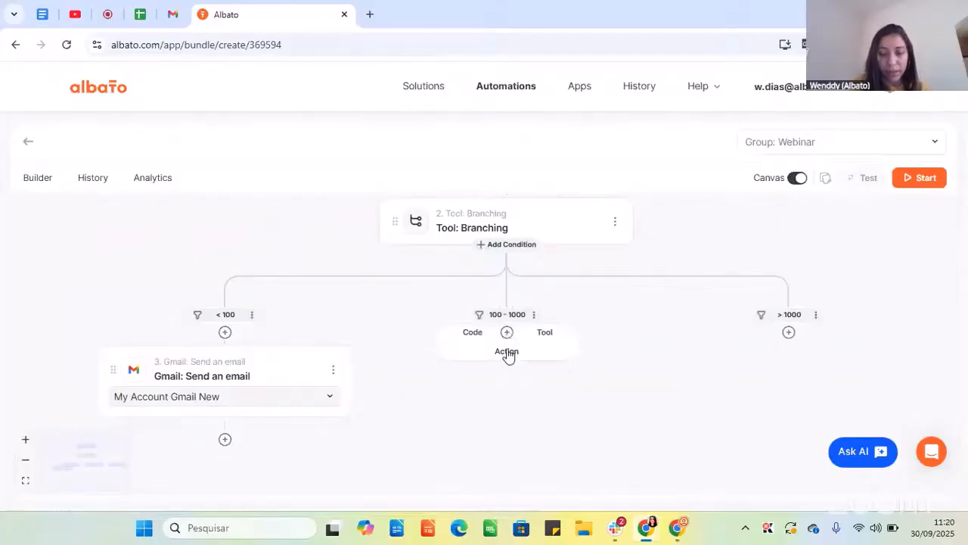
pyautogui.click(507, 352)
pyautogui.click(350, 252)
pyautogui.write('click')
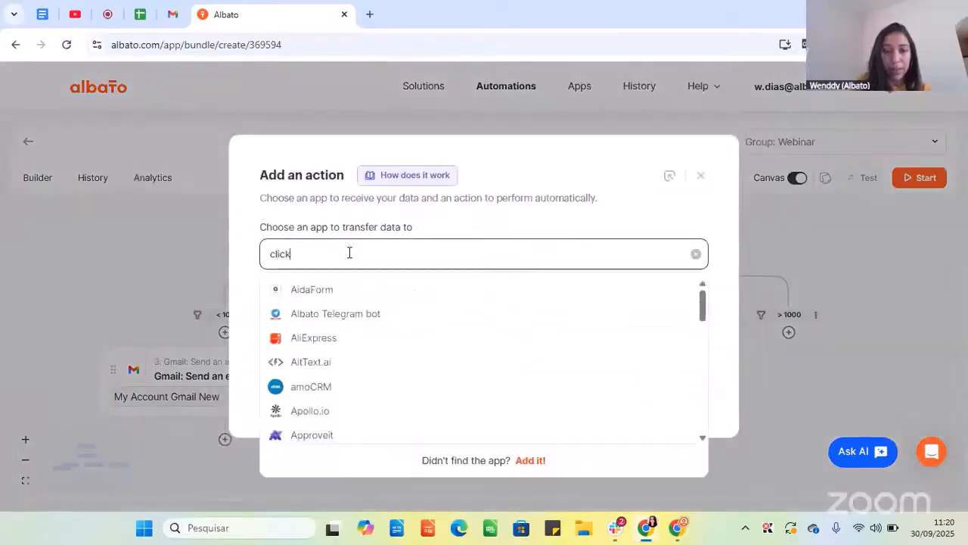
pyautogui.write('up')
pyautogui.click(337, 290)
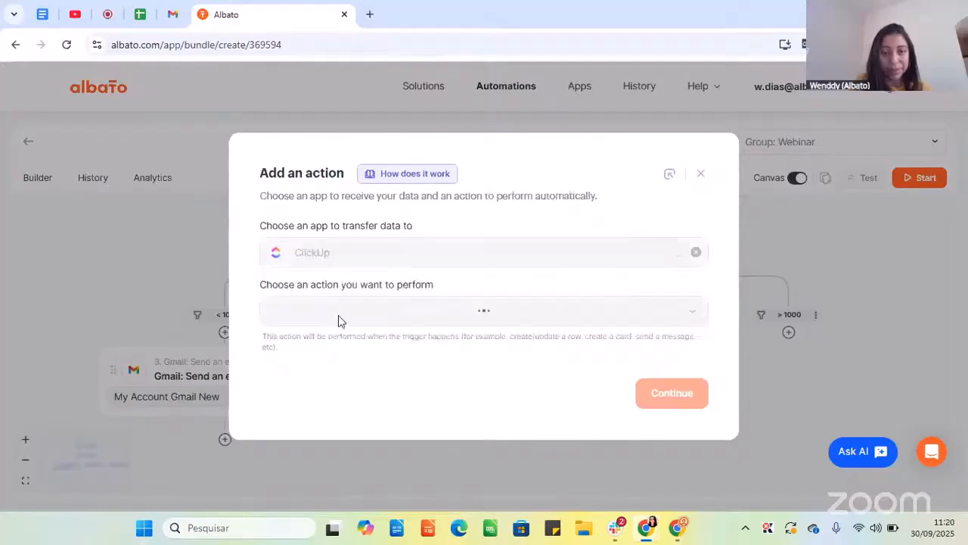
pyautogui.click(396, 312)
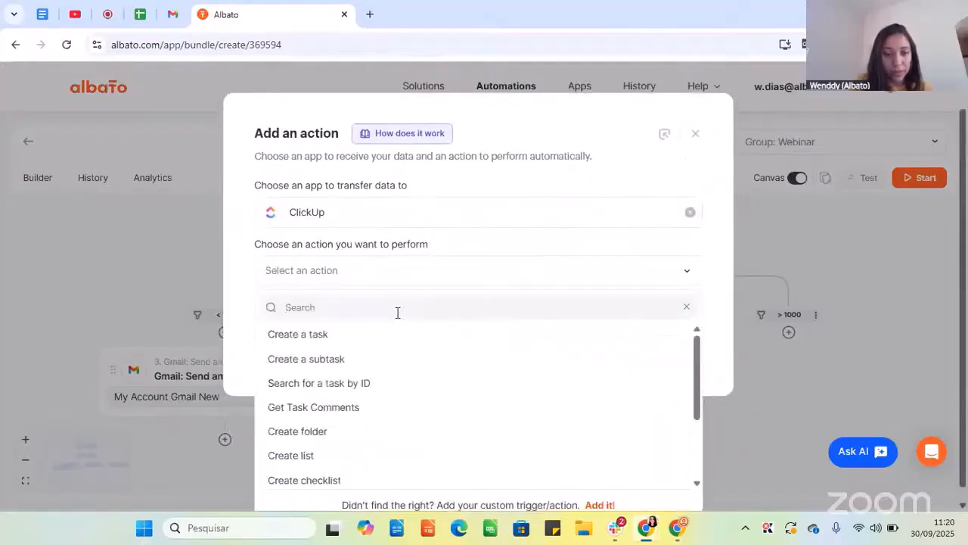
pyautogui.click(306, 343)
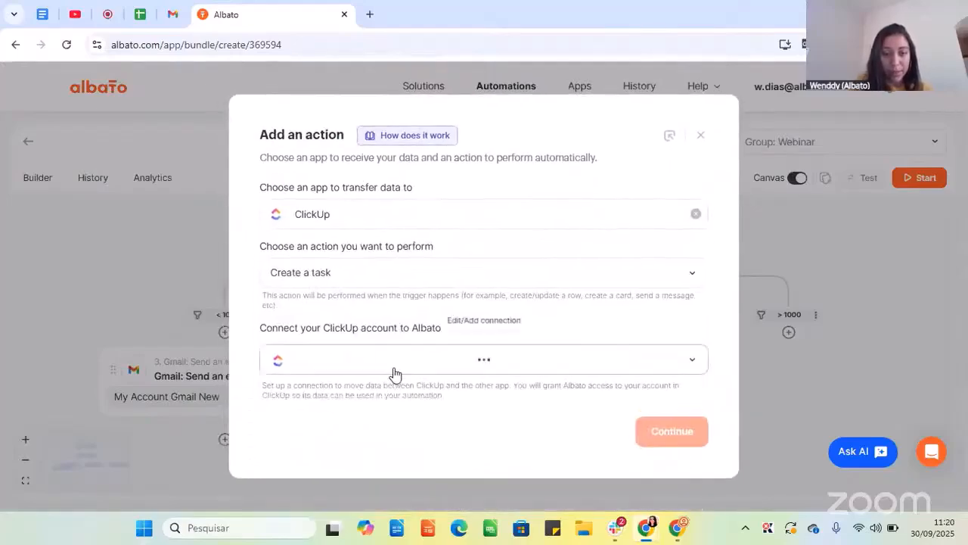
# - Set the ClickUp workspace to Albato Workspace and the space to Support Team, pick a list, and continue to the task fields
pyautogui.scroll(-3, 386, 351)
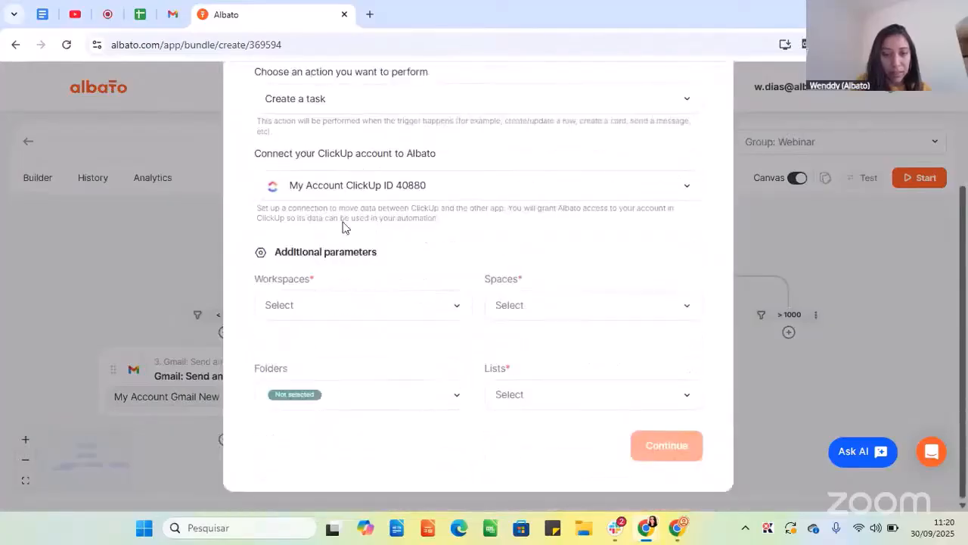
pyautogui.click(339, 307)
pyautogui.click(331, 378)
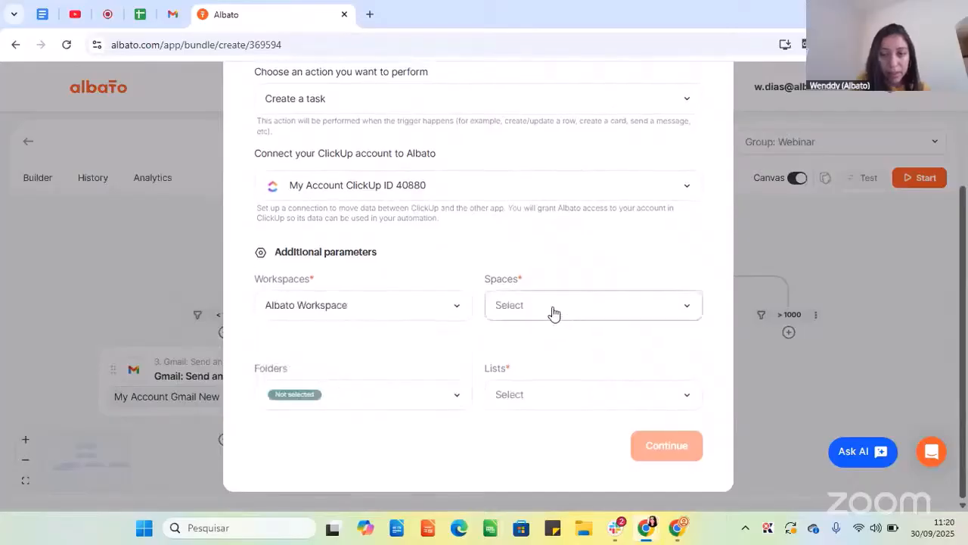
pyautogui.click(552, 309)
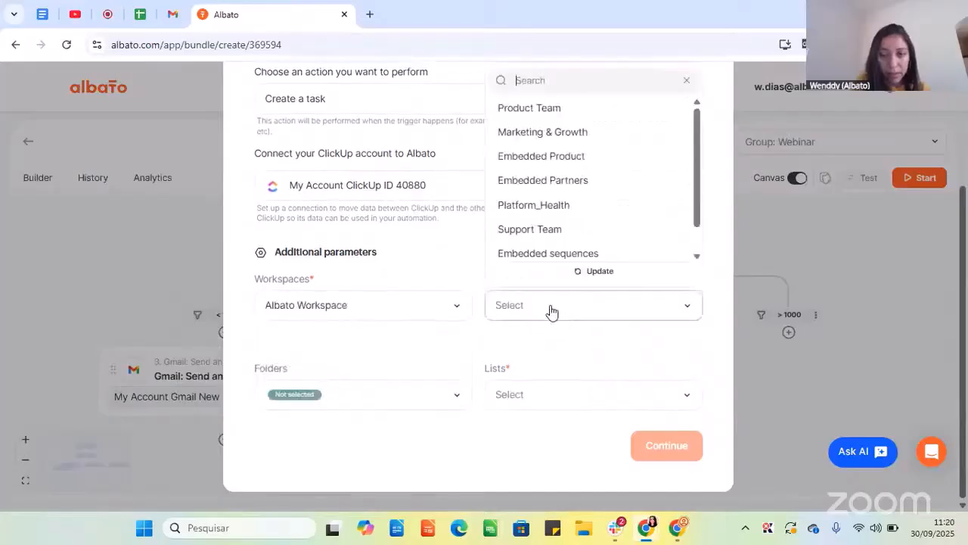
pyautogui.click(536, 236)
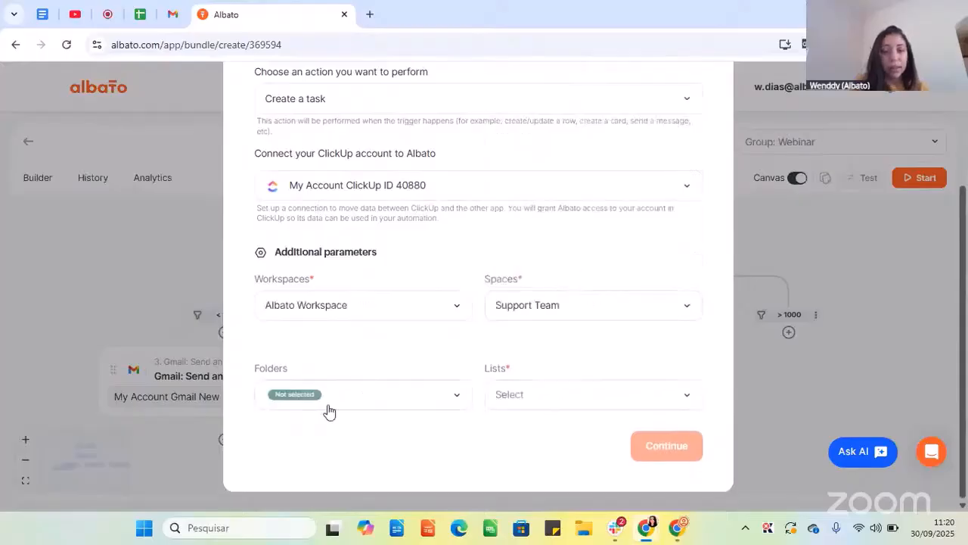
pyautogui.click(557, 404)
pyautogui.click(524, 289)
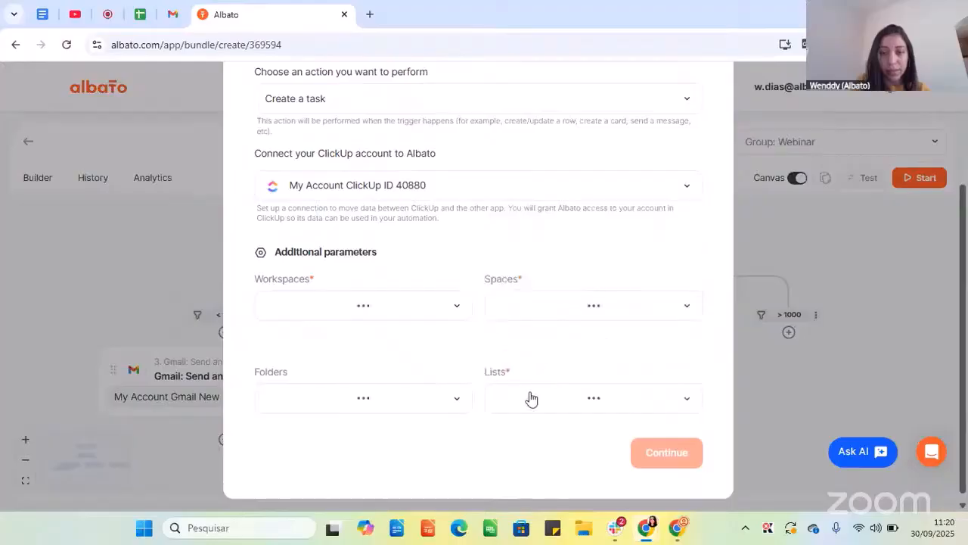
pyautogui.click(668, 452)
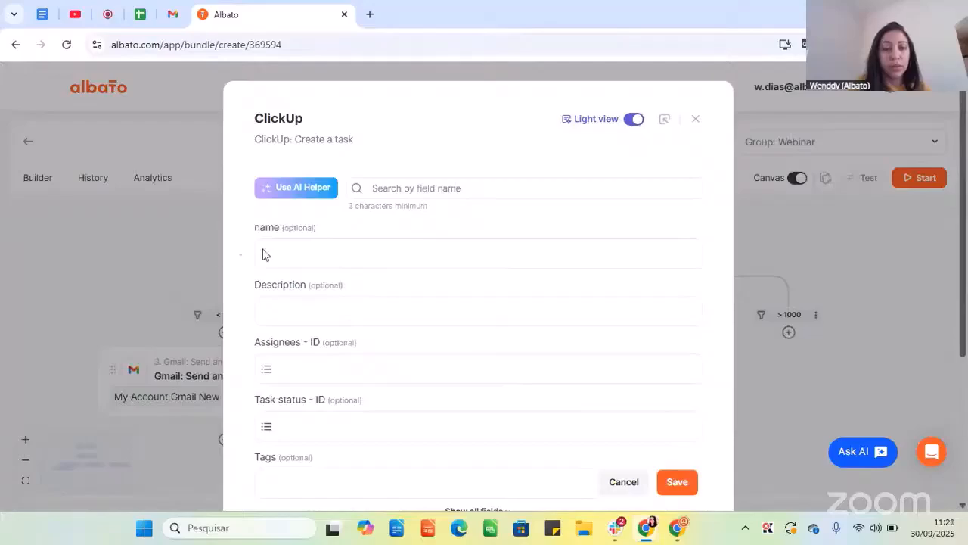
# - Enter Test as the name of the ClickUp task
pyautogui.click(285, 248)
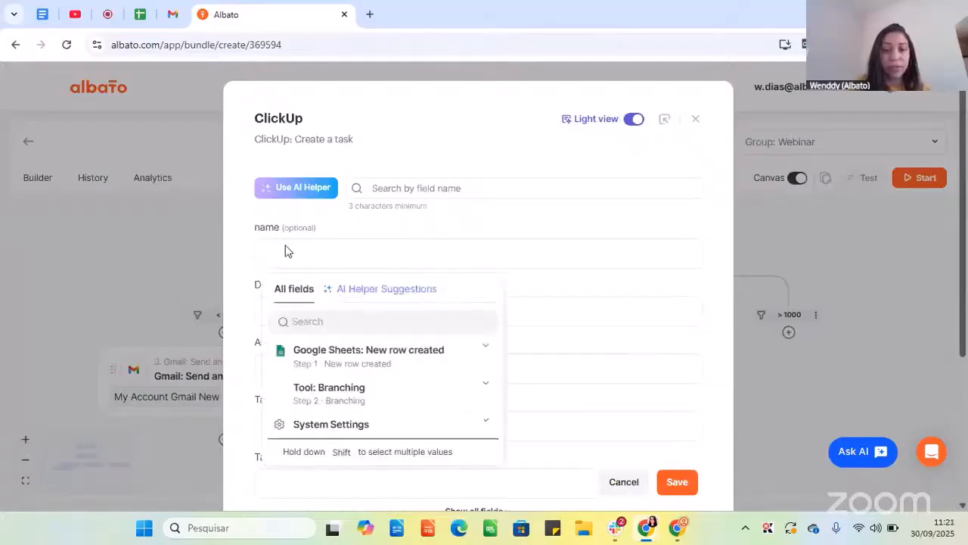
pyautogui.write('Test')
pyautogui.click(311, 228)
pyautogui.scroll(-2, 313, 268)
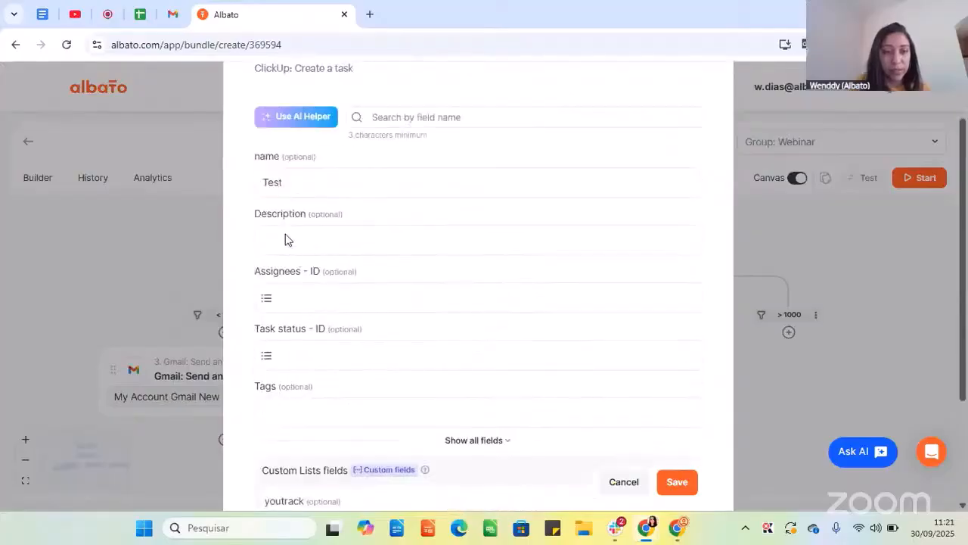
# - Enter Test as the ClickUp task's description and assign the task to the presenter's own user
pyautogui.click(287, 247)
pyautogui.write('Test')
pyautogui.click(297, 214)
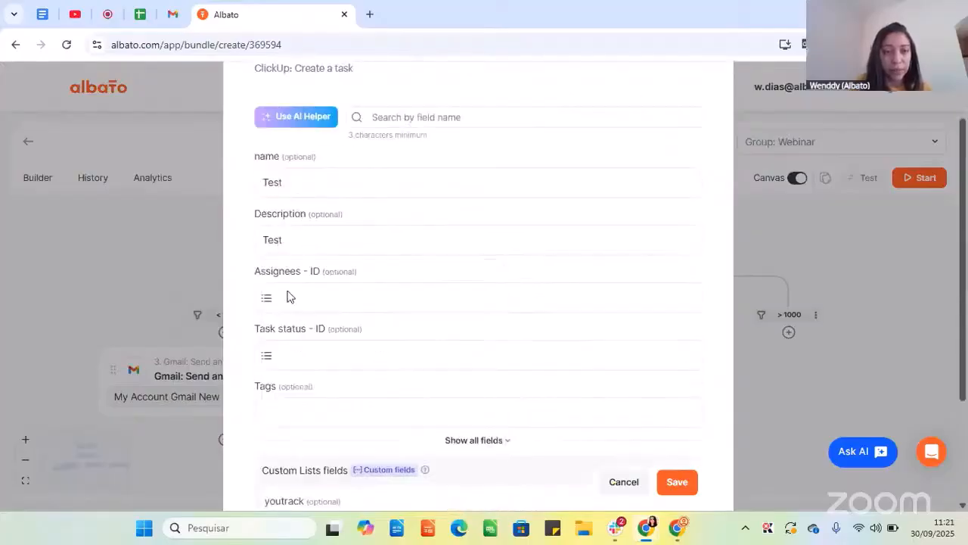
pyautogui.click(287, 299)
pyautogui.scroll(-3, 288, 299)
pyautogui.click(340, 244)
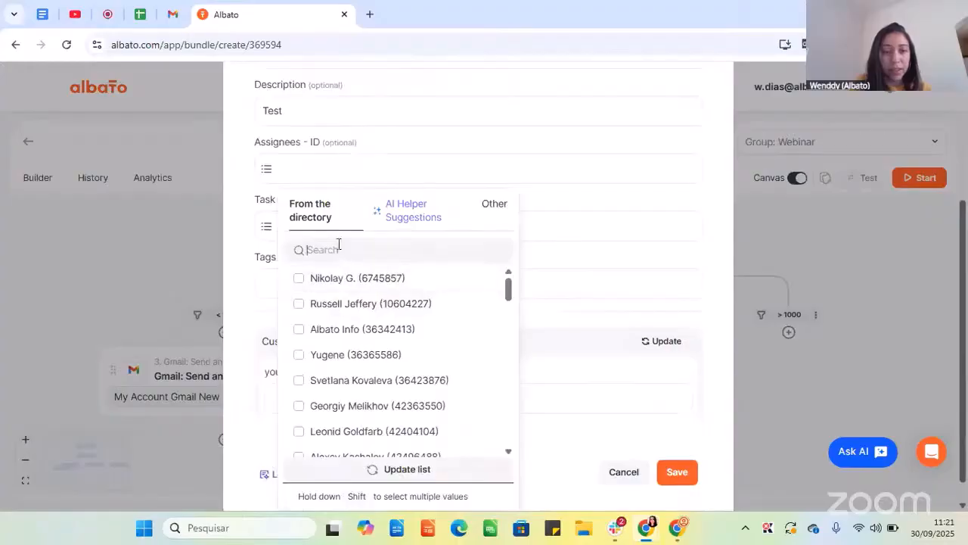
pyautogui.write('we')
pyautogui.click(327, 278)
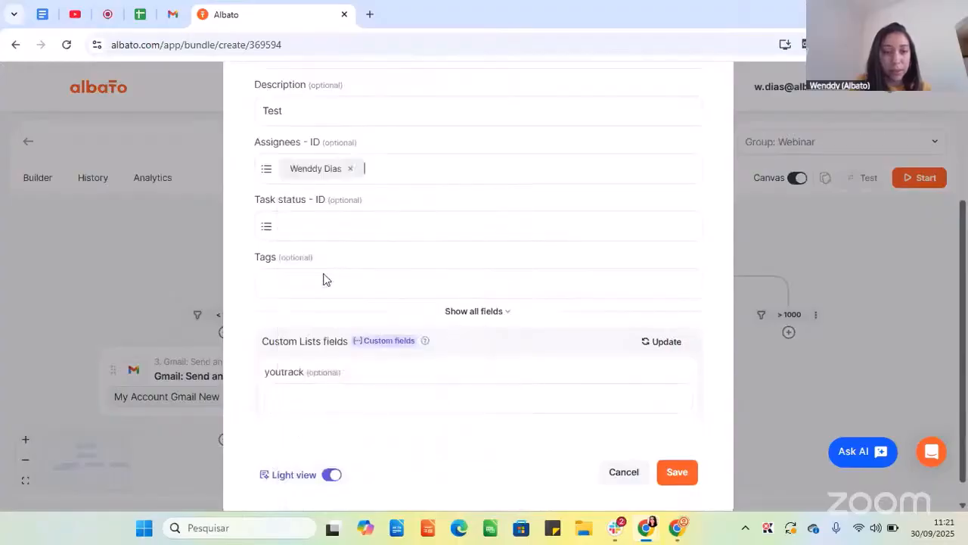
# - Set the ClickUp task status to "to do" and save the action, skipping the test
pyautogui.click(295, 230)
pyautogui.click(326, 337)
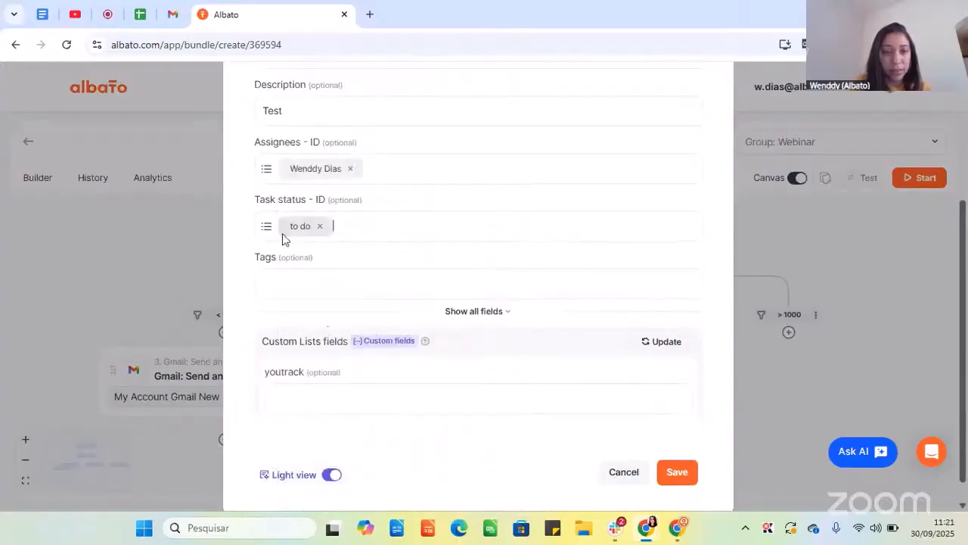
pyautogui.scroll(5, 602, 386)
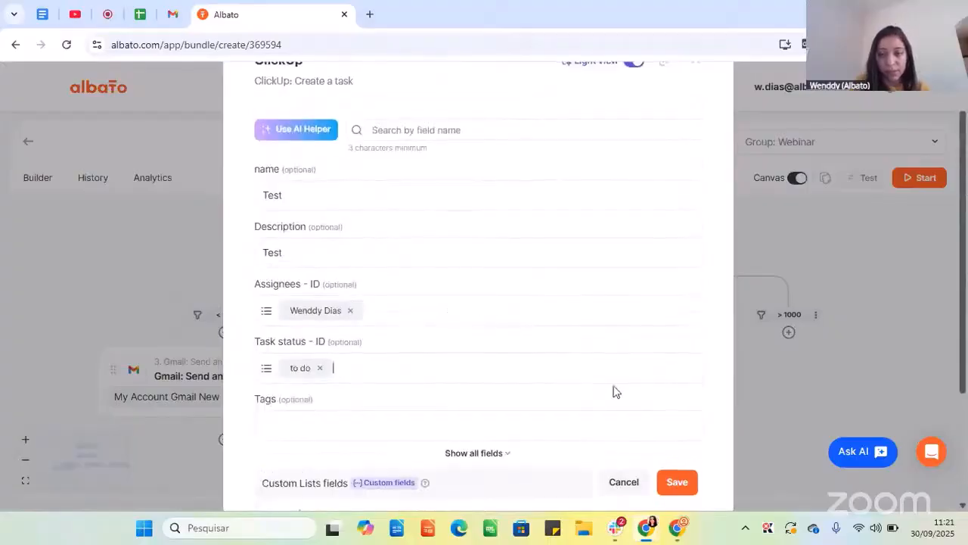
pyautogui.scroll(-5, 631, 329)
pyautogui.scroll(5, 651, 352)
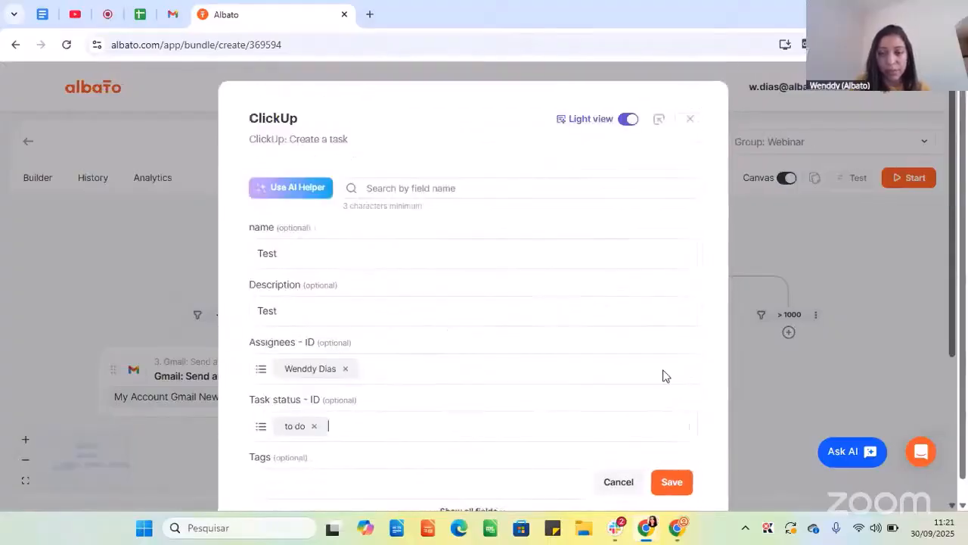
pyautogui.click(678, 482)
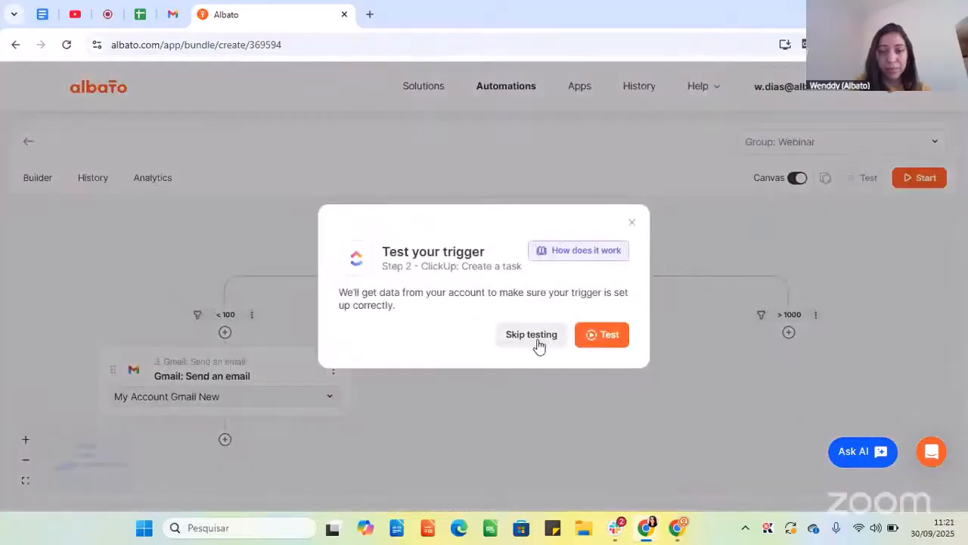
pyautogui.click(531, 335)
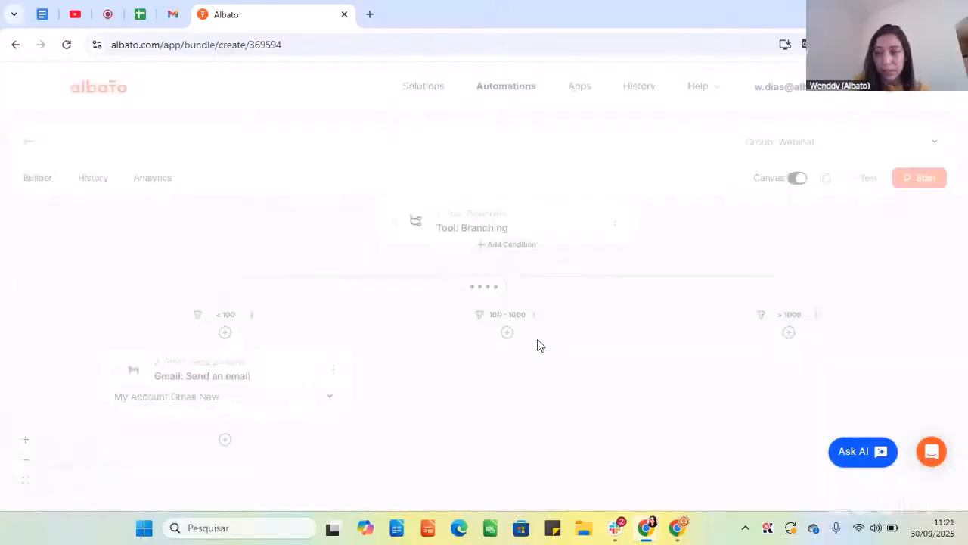
# - Start a new action under the "> 1000" branch, choosing Slack as the app and Send a private message to a user as the action
pyautogui.scroll(-1, 666, 331)
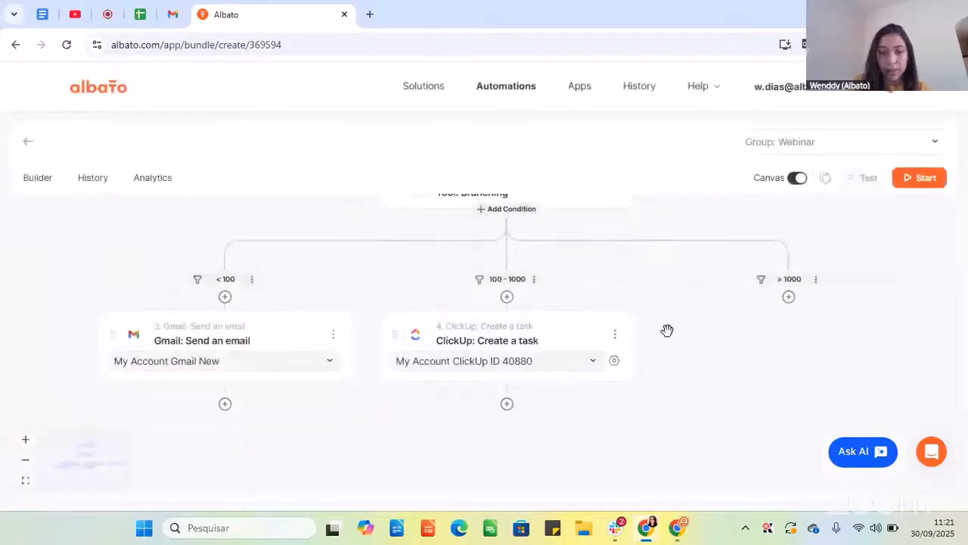
pyautogui.click(788, 298)
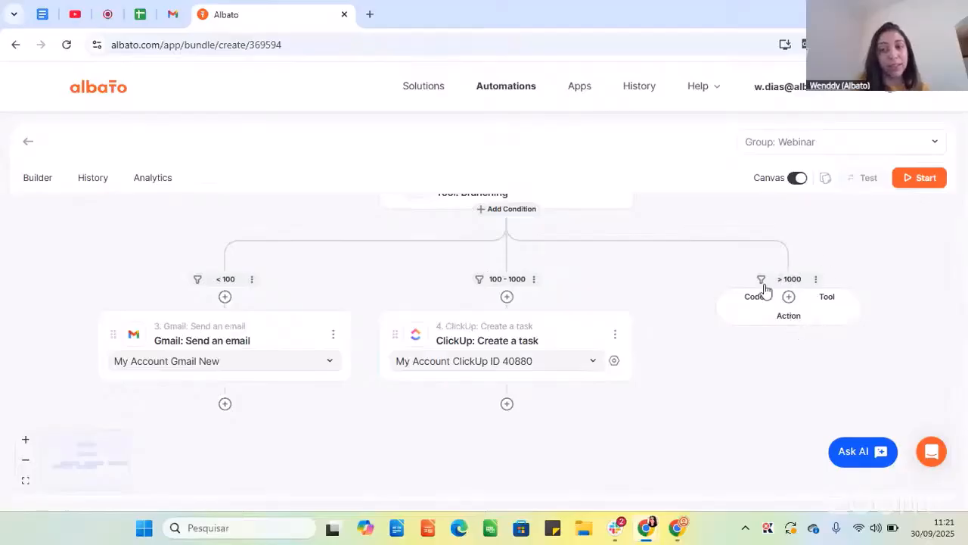
pyautogui.click(788, 316)
pyautogui.click(374, 250)
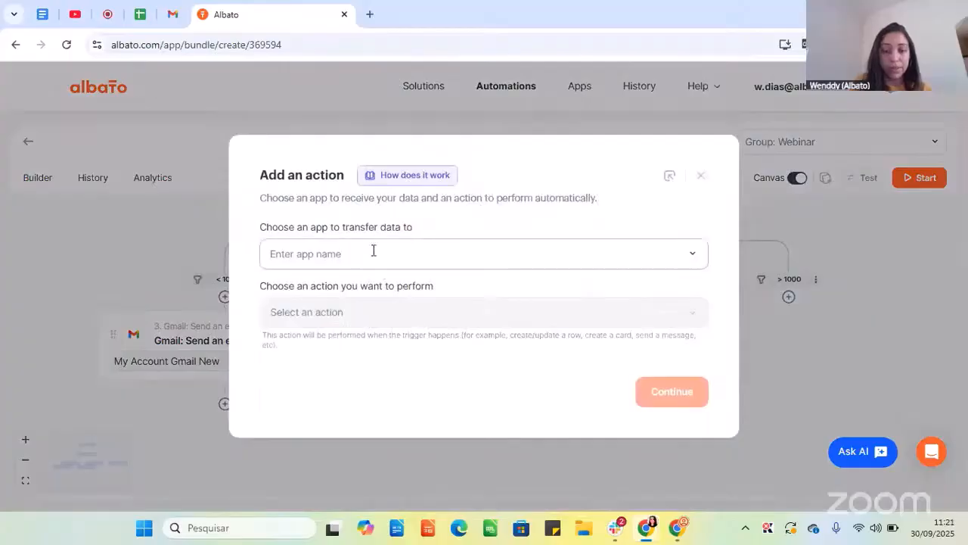
pyautogui.write('slack')
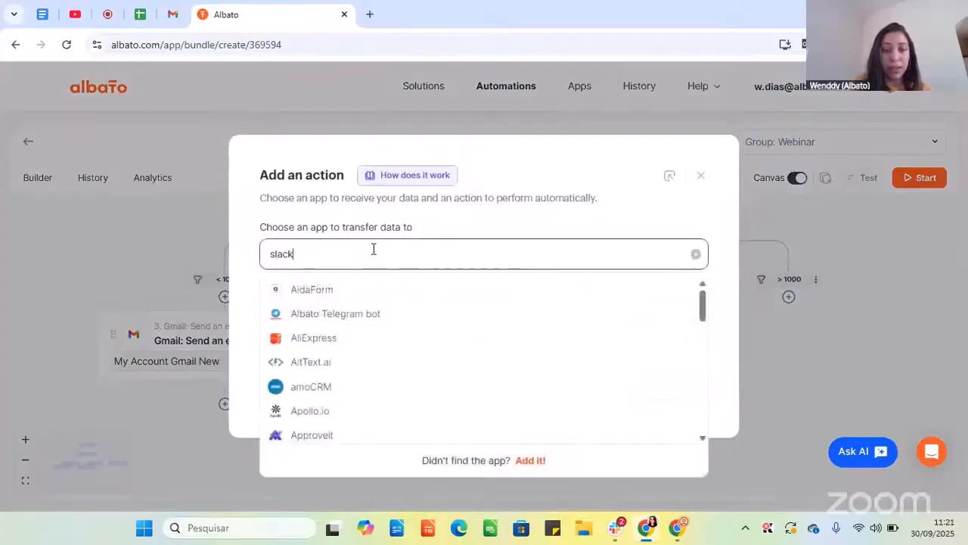
pyautogui.click(338, 290)
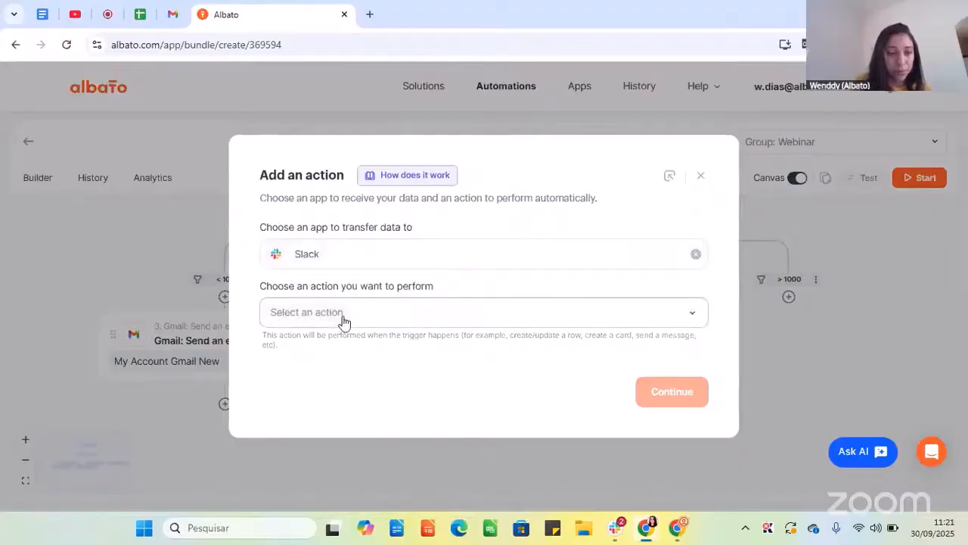
pyautogui.click(344, 319)
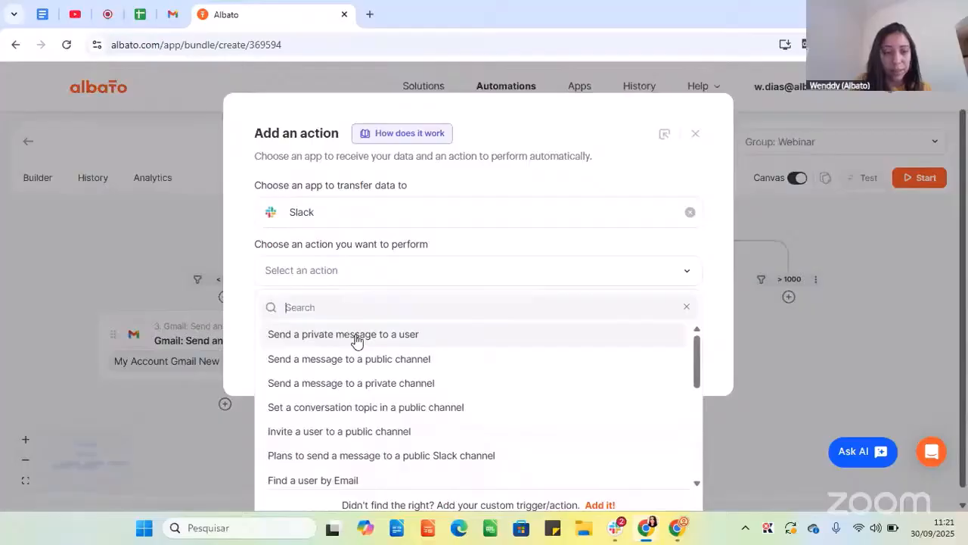
pyautogui.click(357, 335)
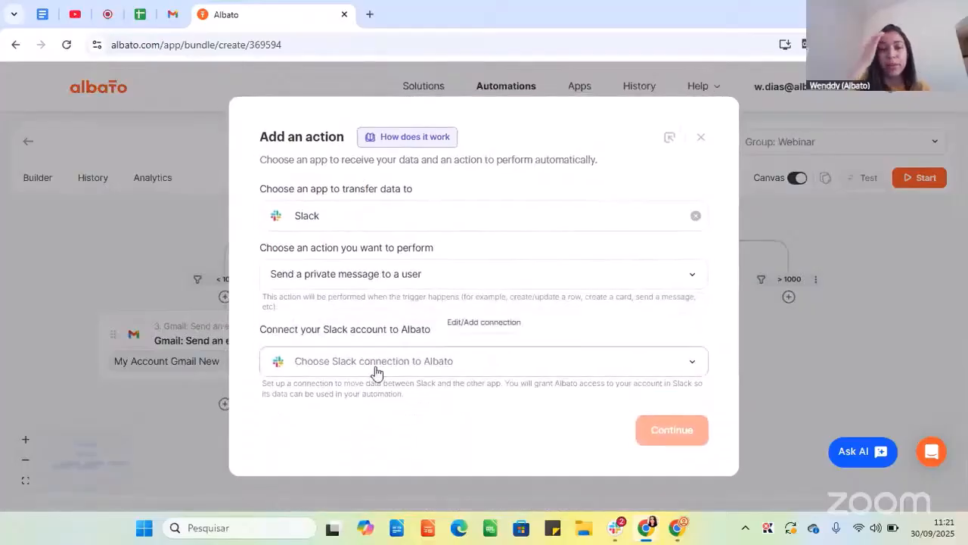
# - Choose My Account Slack 2 as the Slack connection and continue to the message fields
pyautogui.click(376, 363)
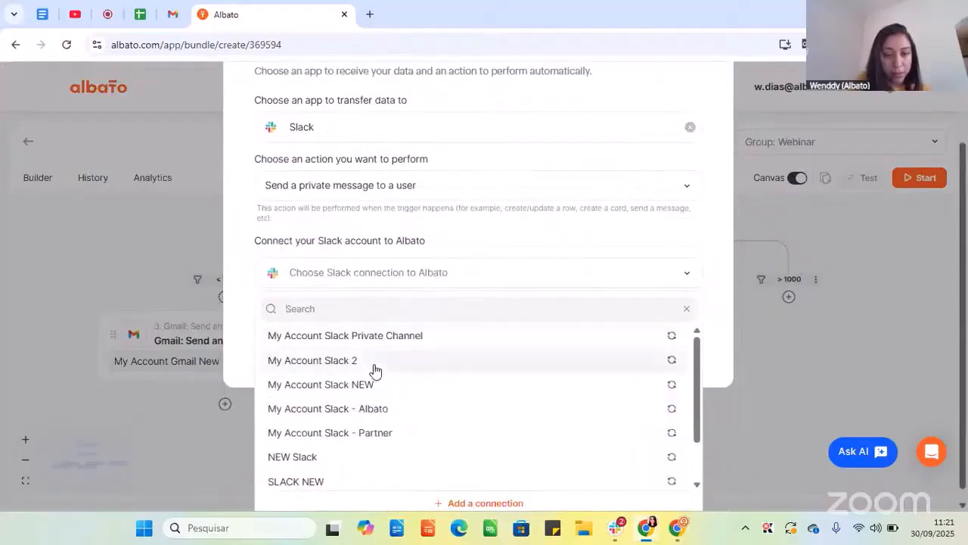
pyautogui.click(374, 369)
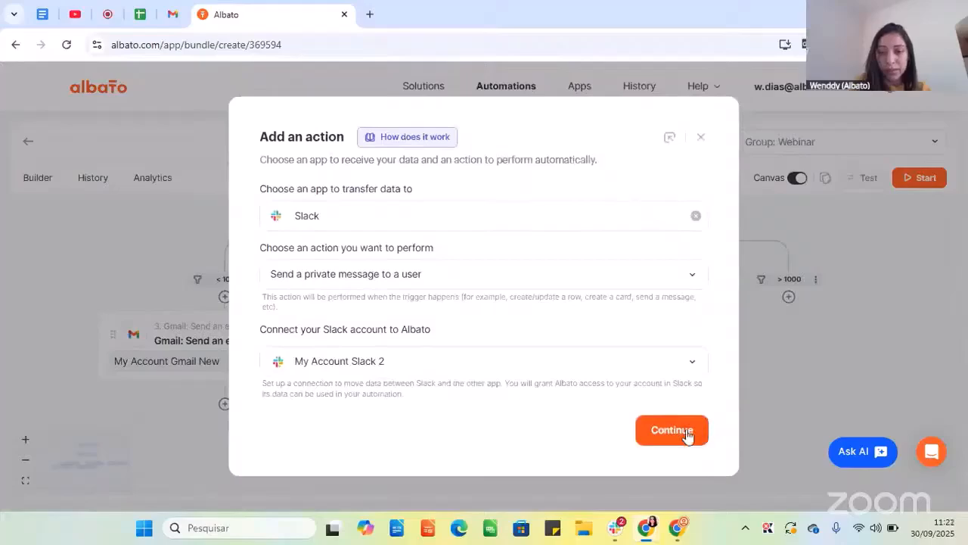
pyautogui.click(689, 432)
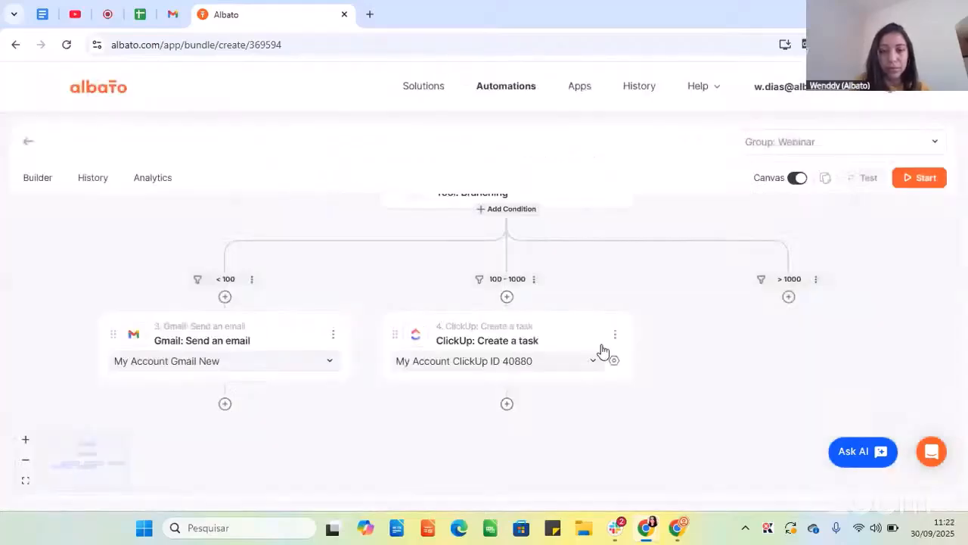
# - Find the presenter's own user in the Slack directory and set it as the message recipient
pyautogui.scroll(-1, 317, 249)
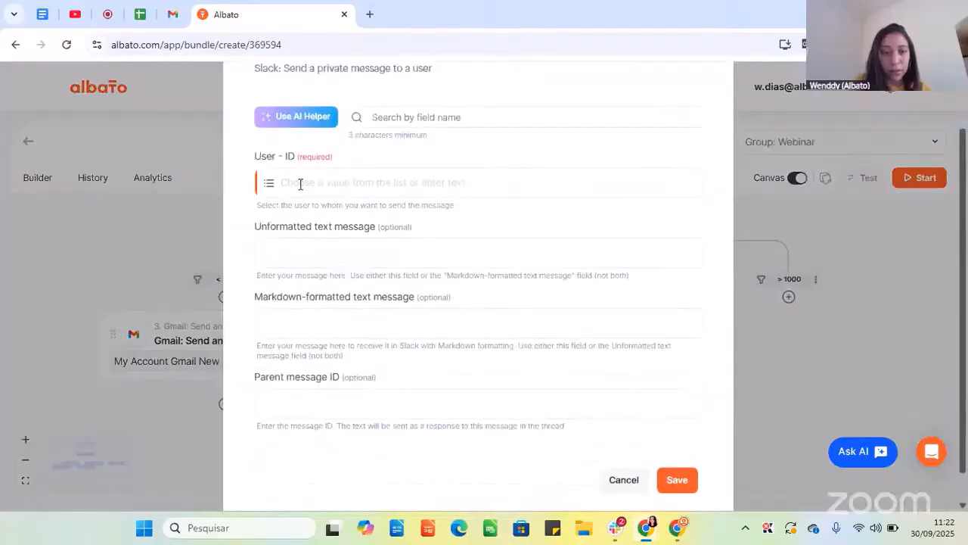
pyautogui.click(300, 184)
pyautogui.click(333, 264)
pyautogui.write('we')
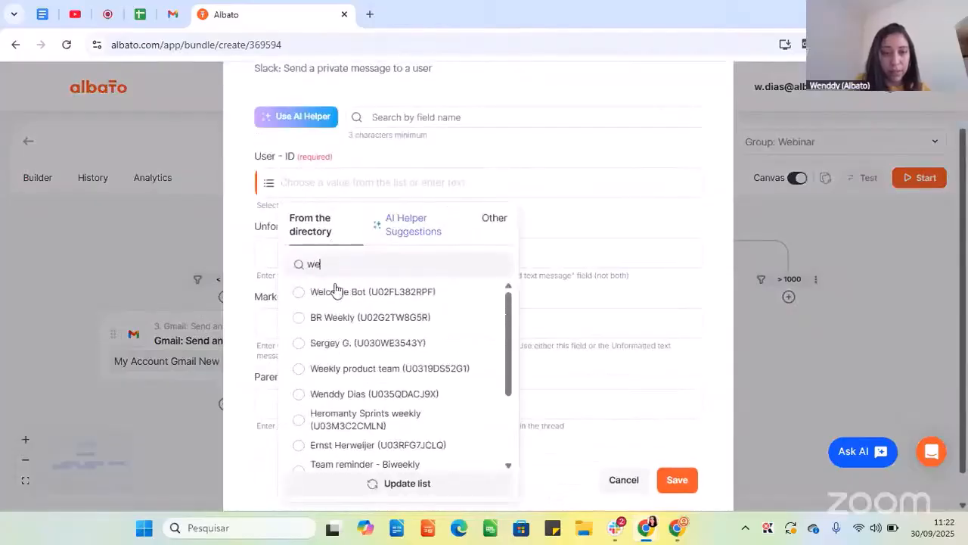
pyautogui.write('n')
pyautogui.click(335, 294)
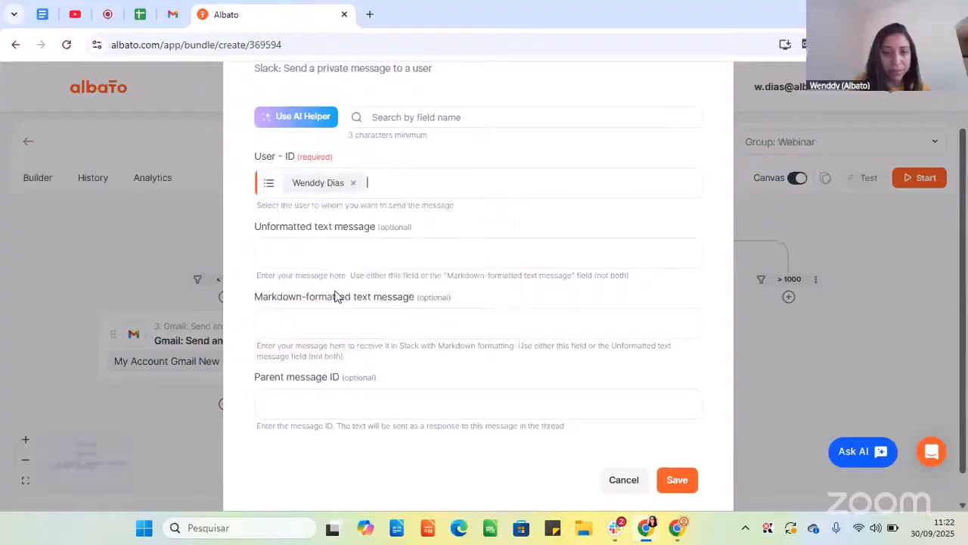
# - Enter Test as the unformatted text message of the Slack action
pyautogui.click(309, 254)
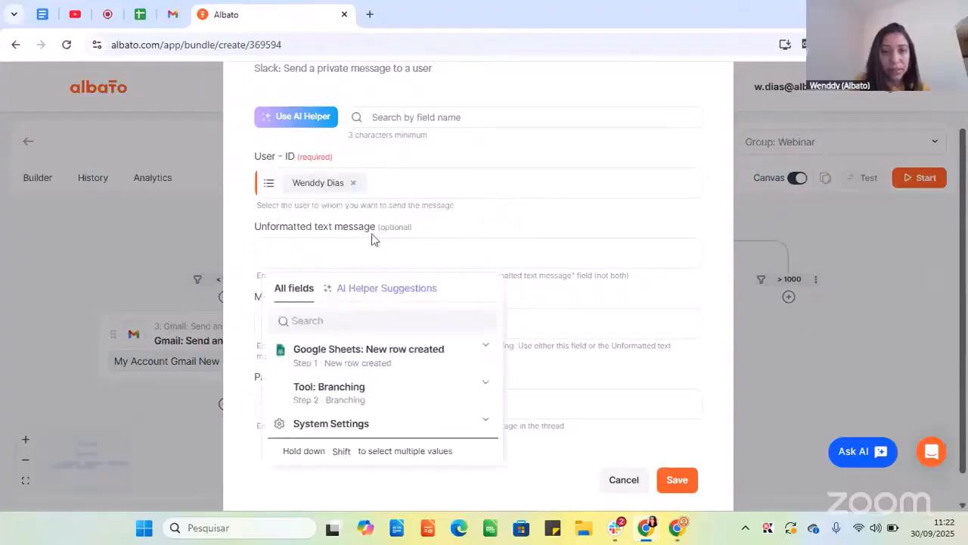
pyautogui.click(354, 229)
pyautogui.doubleClick(310, 227)
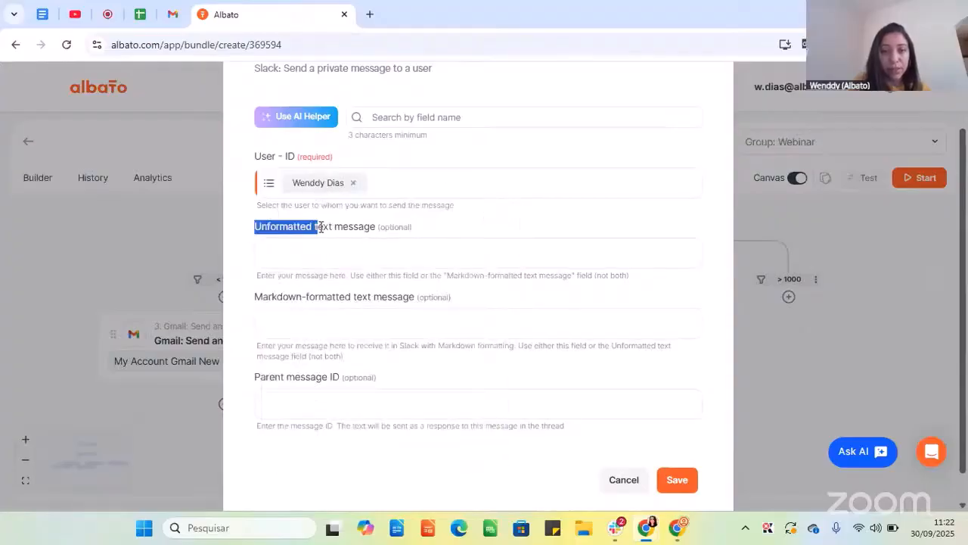
pyautogui.doubleClick(337, 226)
pyautogui.doubleClick(314, 299)
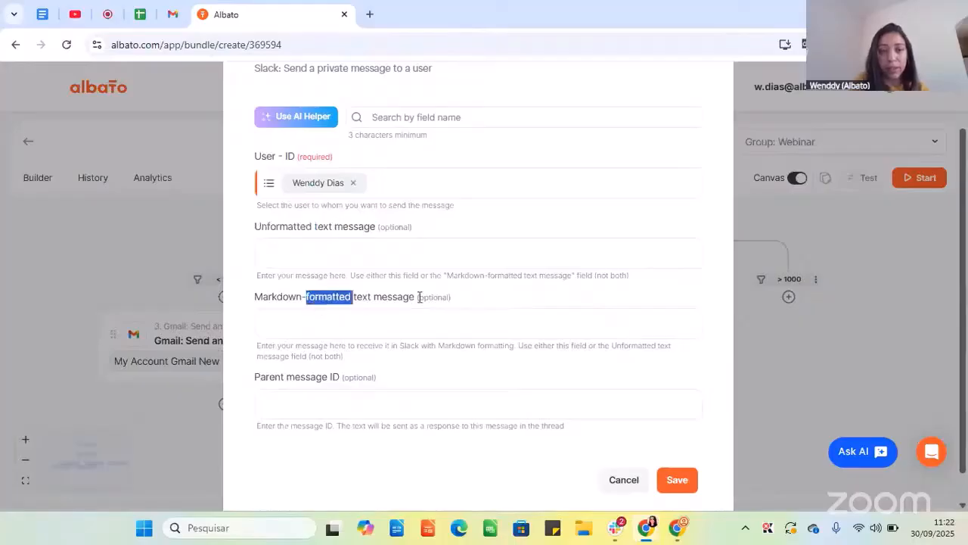
pyautogui.click(361, 262)
pyautogui.write('Test')
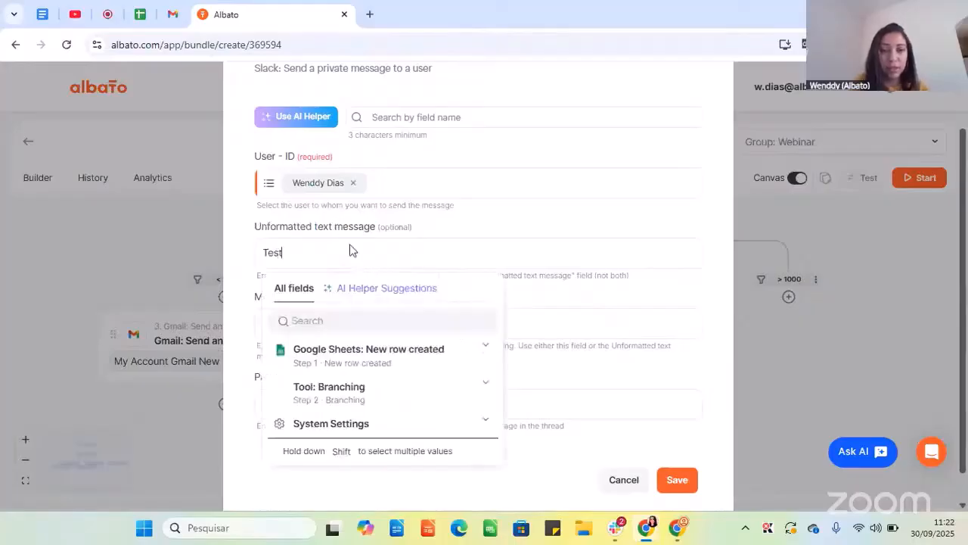
pyautogui.click(339, 227)
# - Browse the Google Sheets fields available for the Slack message, and save the action with Test only, skipping the test
pyautogui.scroll(-1, 298, 333)
pyautogui.click(314, 225)
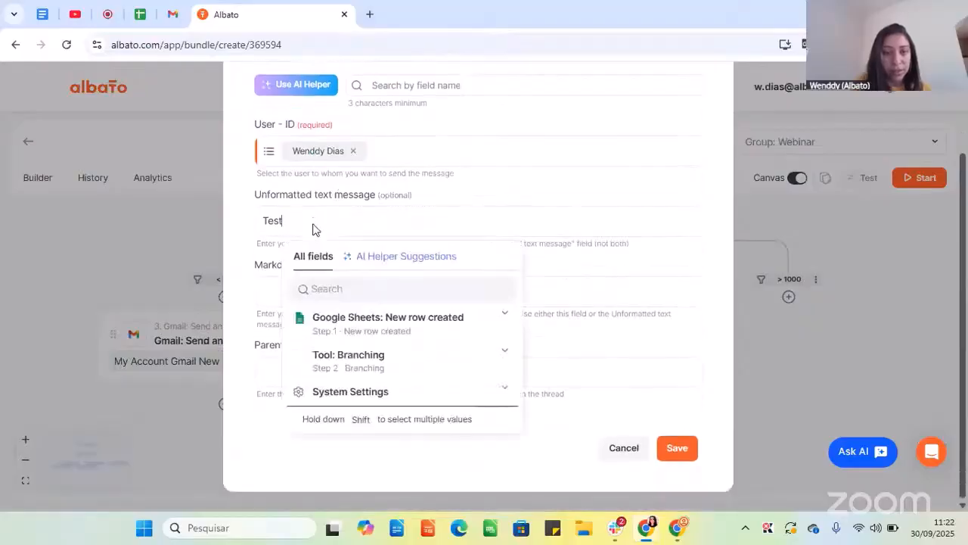
pyautogui.click(367, 321)
pyautogui.scroll(-2, 389, 414)
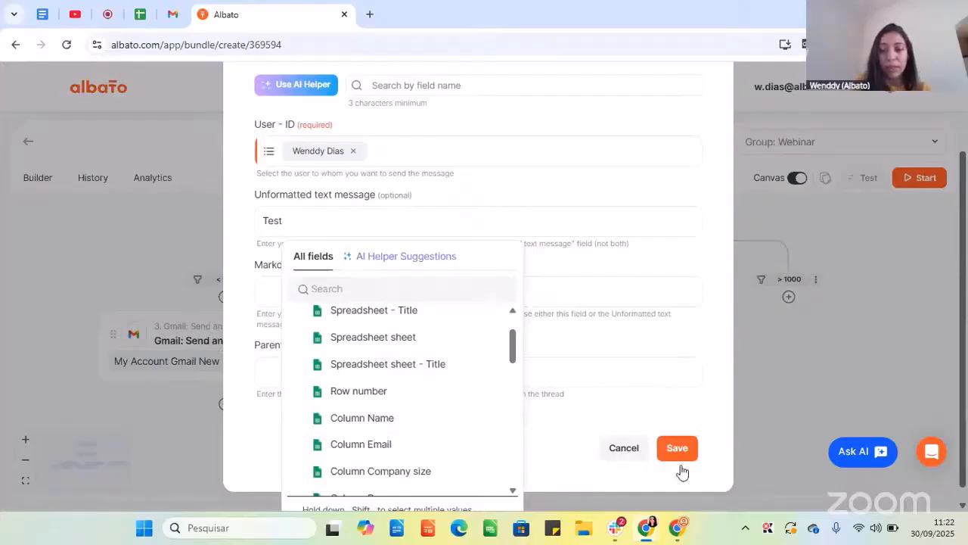
pyautogui.click(570, 467)
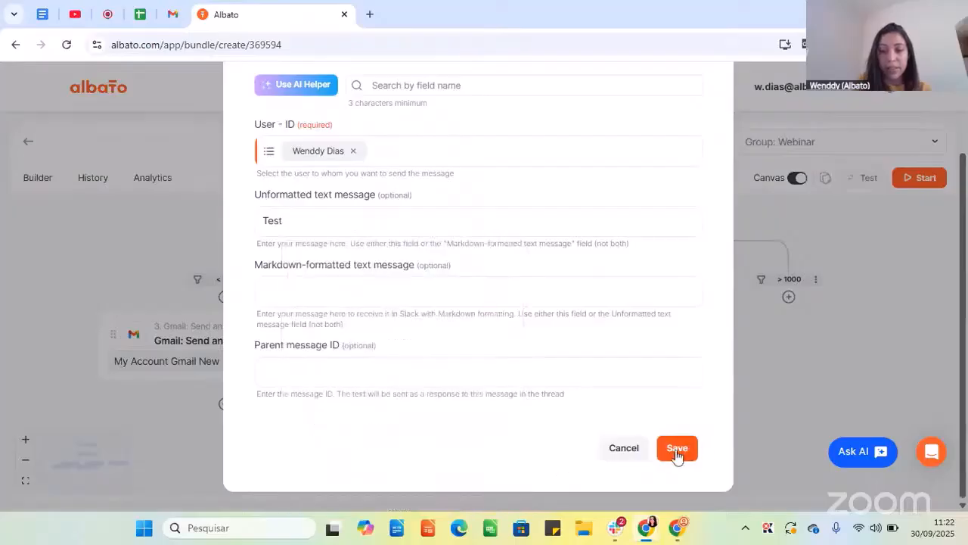
pyautogui.click(677, 454)
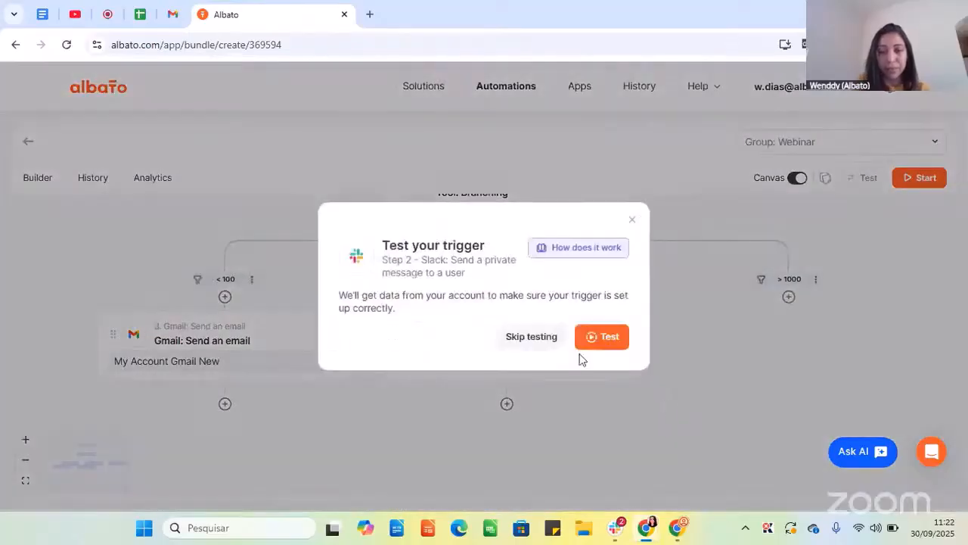
pyautogui.click(548, 345)
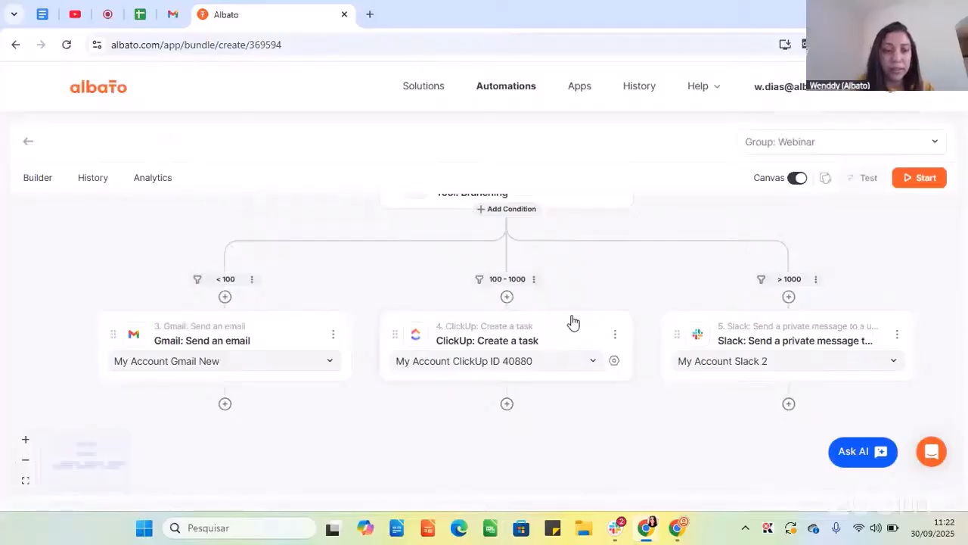
# - Review the automation on the canvas, from the Google Sheets trigger through the branching to the Gmail, ClickUp and Slack actions
pyautogui.click(25, 440)
pyautogui.scroll(4, 460, 300)
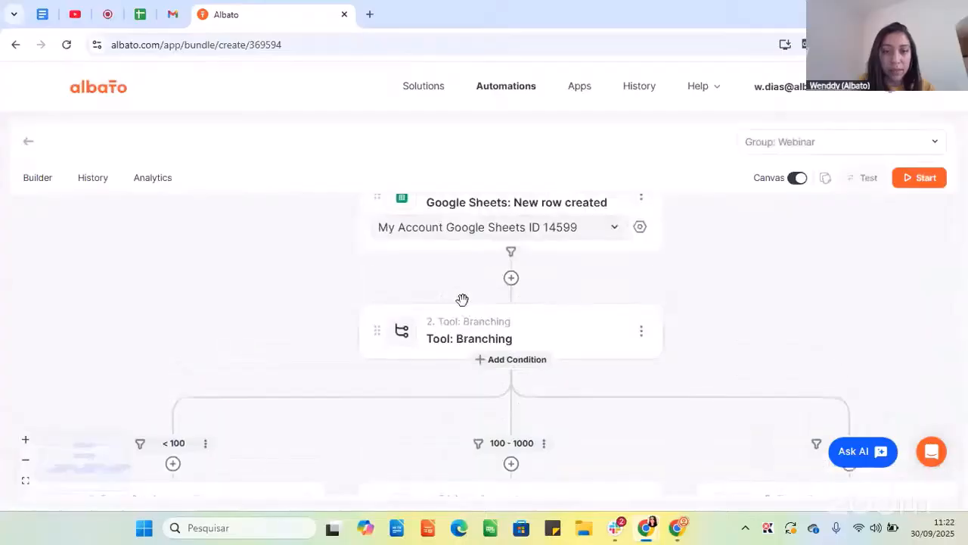
pyautogui.scroll(-1, 460, 302)
pyautogui.scroll(-2, 457, 311)
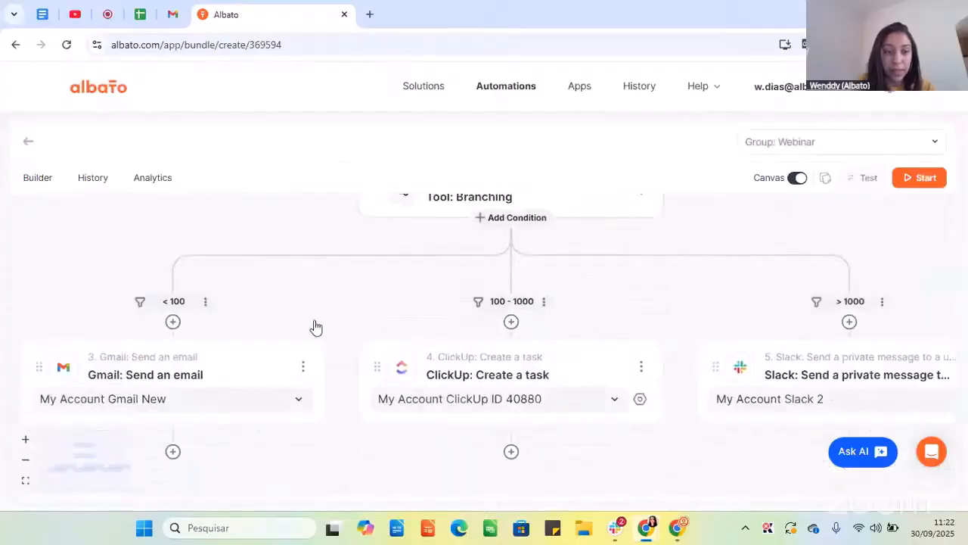
pyautogui.click(29, 463)
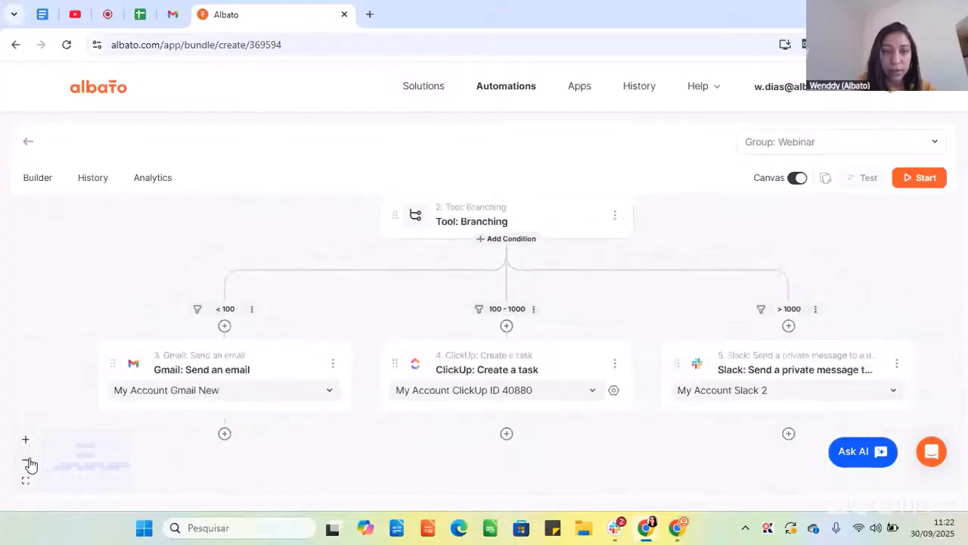
pyautogui.click(26, 481)
pyautogui.click(26, 482)
pyautogui.click(29, 448)
pyautogui.click(29, 448)
pyautogui.click(29, 448)
pyautogui.moveTo(113, 259); pyautogui.dragTo(168, 348)
pyautogui.moveTo(194, 268)
pyautogui.mouseDown()
pyautogui.moveTo(205, 277)
pyautogui.moveTo(205, 262)
pyautogui.mouseUp()
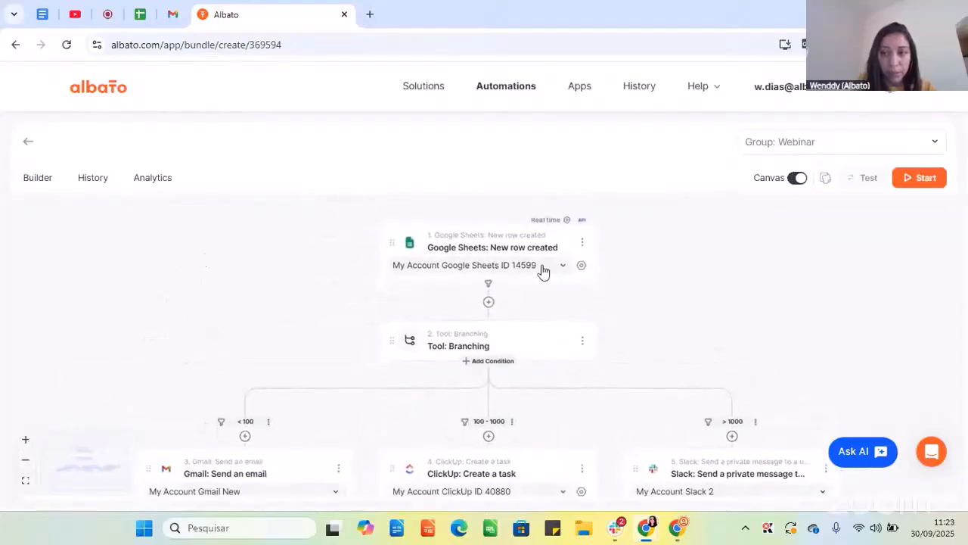
# - Start the automation
pyautogui.click(929, 187)
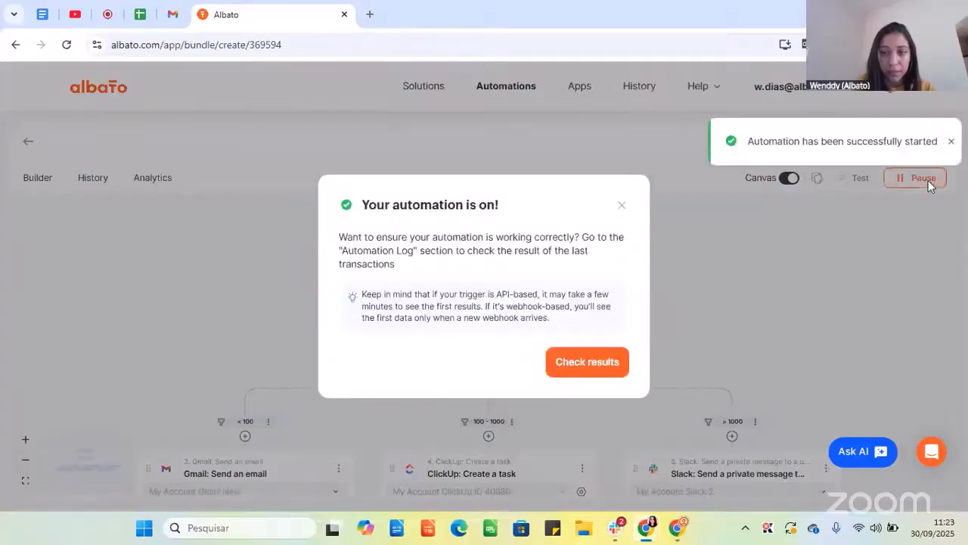
# - Open the automation's results history, and switch to the Test webinar spreadsheet in Google Sheets
pyautogui.click(581, 372)
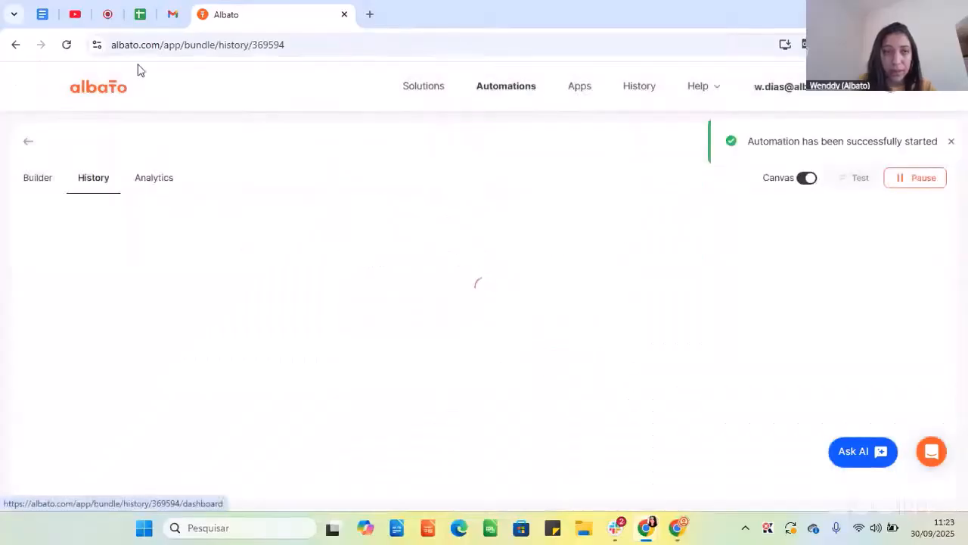
pyautogui.click(141, 15)
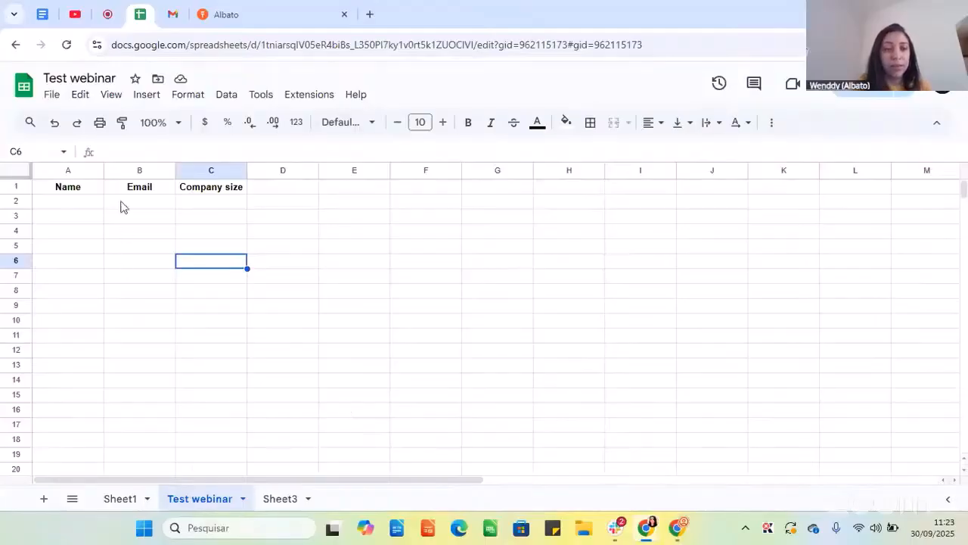
pyautogui.click(219, 192)
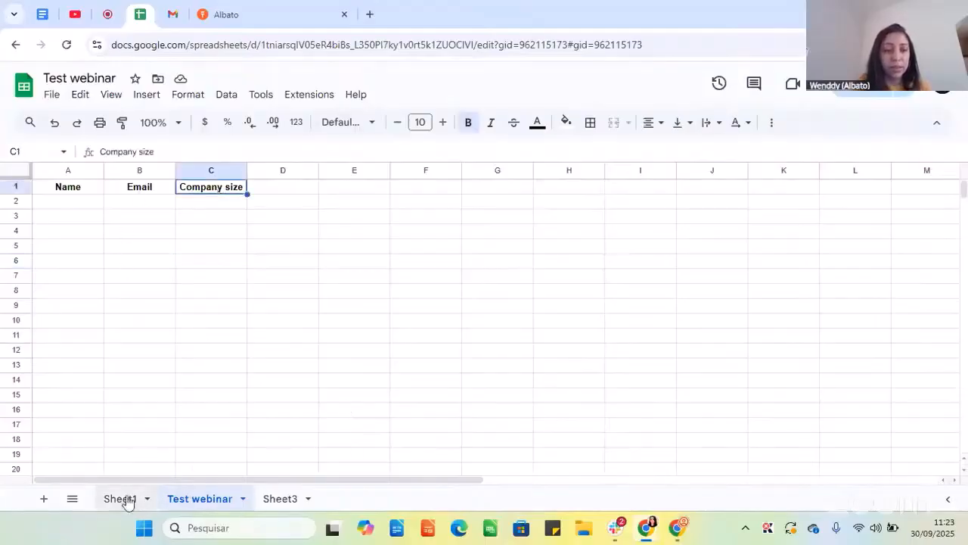
# - Copy the first contact row, with company size 1001, from Sheet1 into row 2 of the Test webinar sheet
pyautogui.click(119, 505)
pyautogui.click(98, 275)
pyautogui.moveTo(75, 202); pyautogui.dragTo(237, 205)
pyautogui.hotkey('ctrl', 'c')
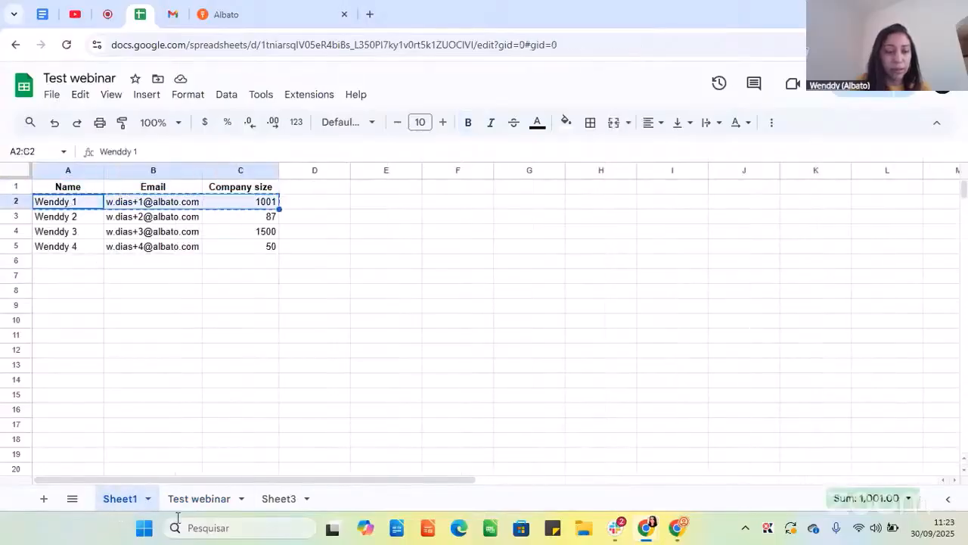
pyautogui.click(190, 504)
pyautogui.click(73, 202)
pyautogui.hotkey('ctrl', 'v')
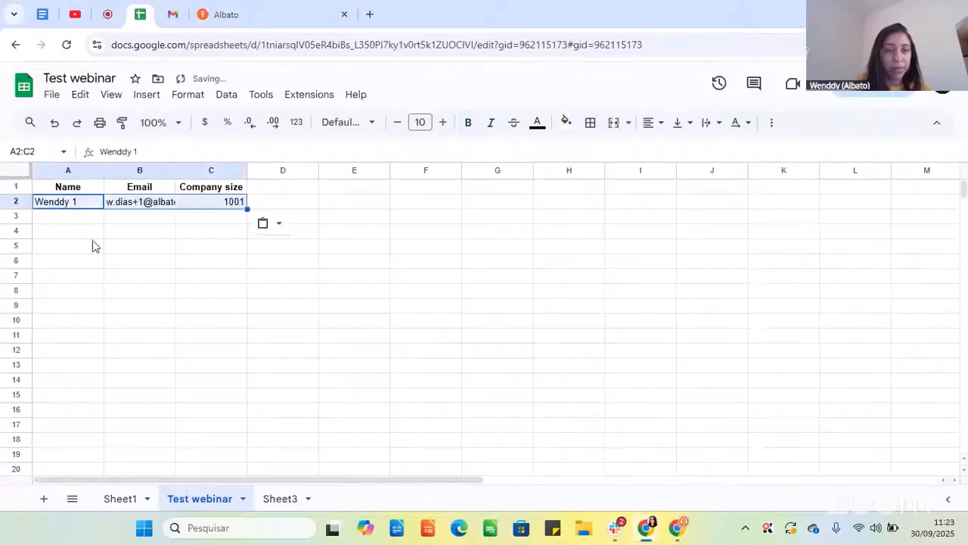
# - Fit the Email column's width to its contents in the Test webinar sheet
pyautogui.click(92, 242)
pyautogui.click(74, 209)
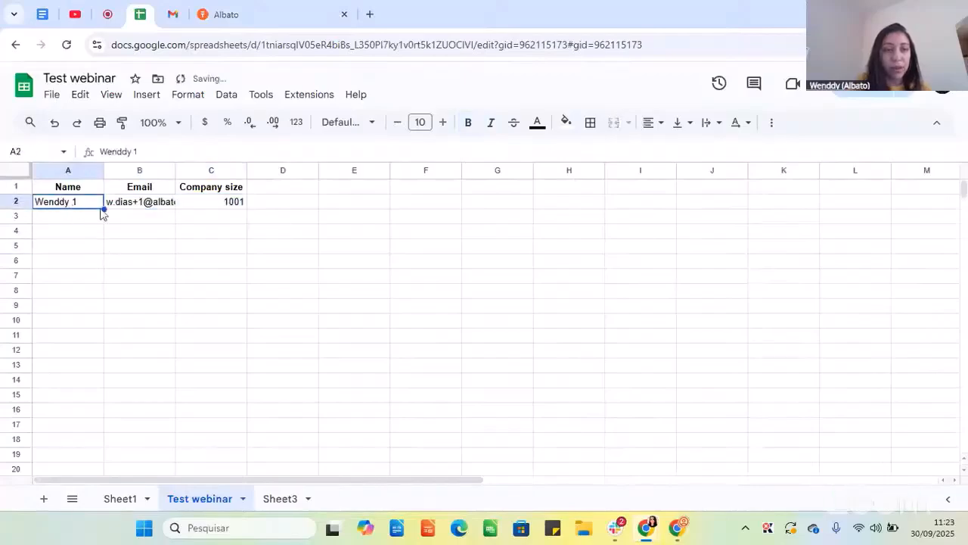
pyautogui.click(230, 204)
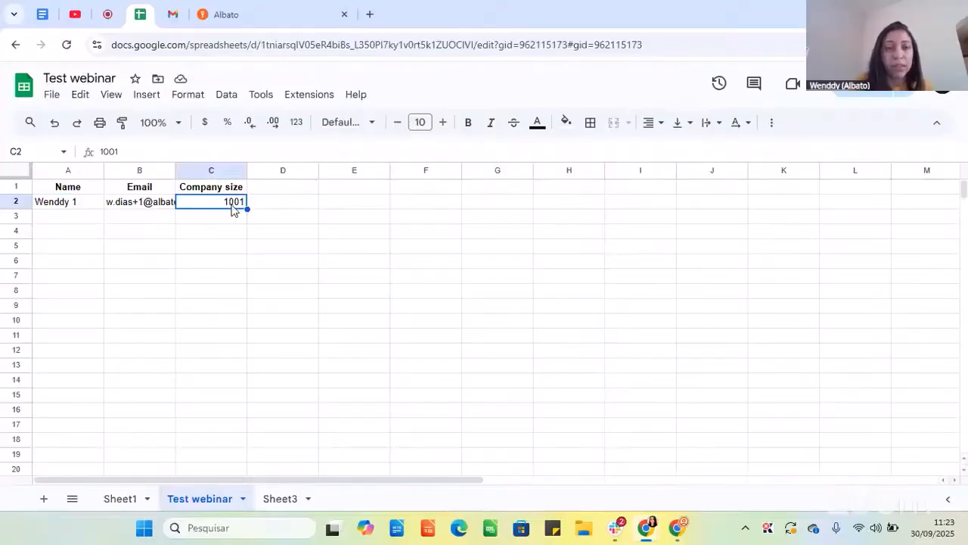
pyautogui.doubleClick(176, 170)
pyautogui.click(268, 270)
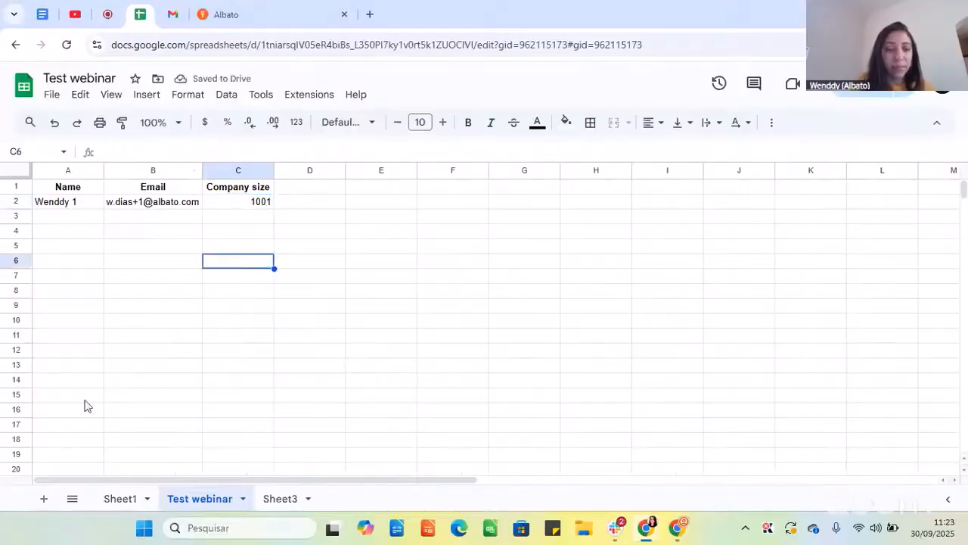
# - Copy the second contact row, with company size 87, from Sheet1 into row 3 of the Test webinar sheet
pyautogui.click(114, 504)
pyautogui.click(113, 351)
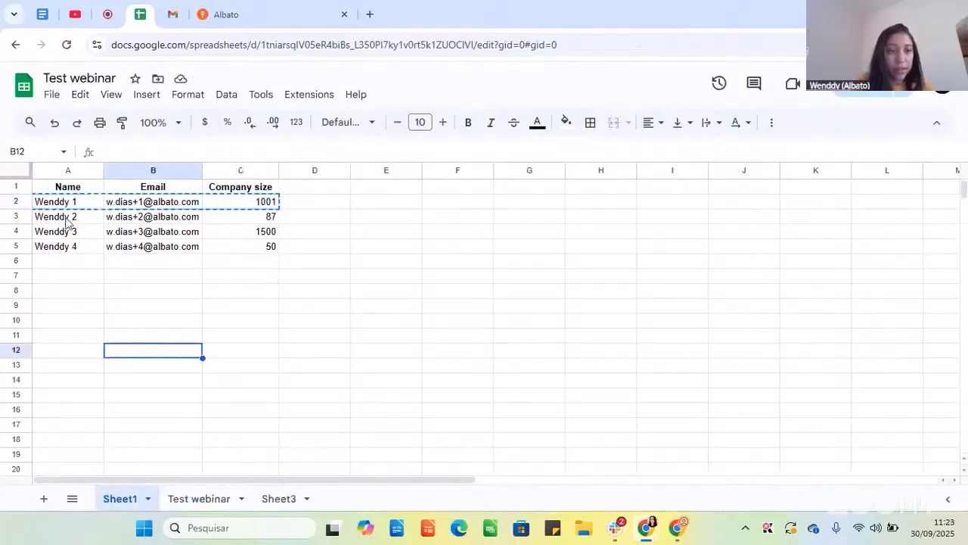
pyautogui.moveTo(65, 217); pyautogui.dragTo(275, 216)
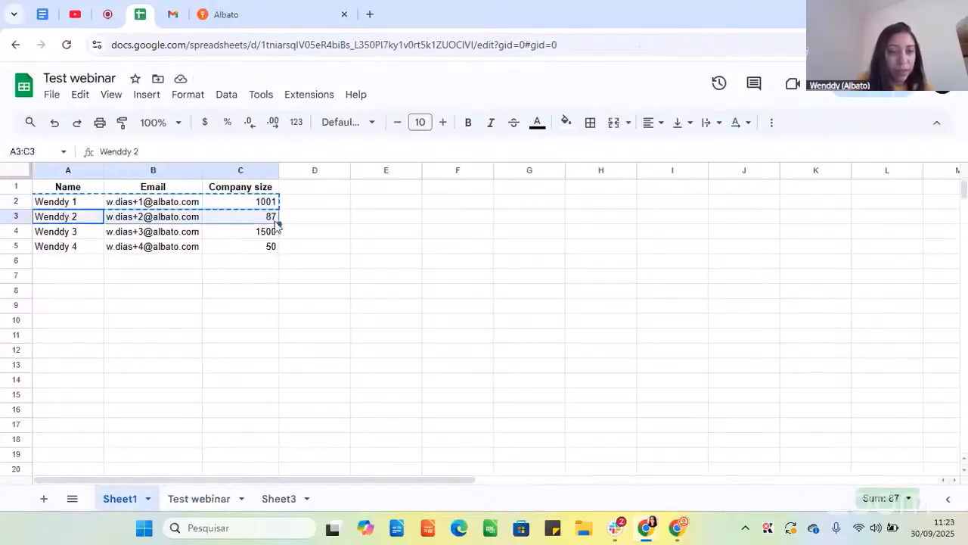
pyautogui.hotkey('ctrl', 'c')
pyautogui.click(198, 499)
pyautogui.click(78, 216)
pyautogui.hotkey('ctrl', 'v')
pyautogui.click(416, 250)
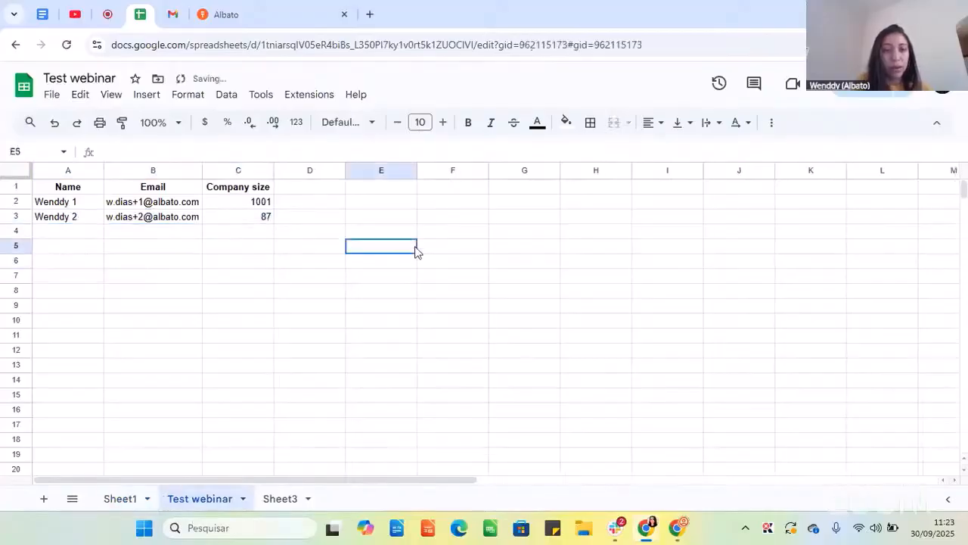
# - Switch back to Albato and update the data in the automation's history
pyautogui.click(259, 7)
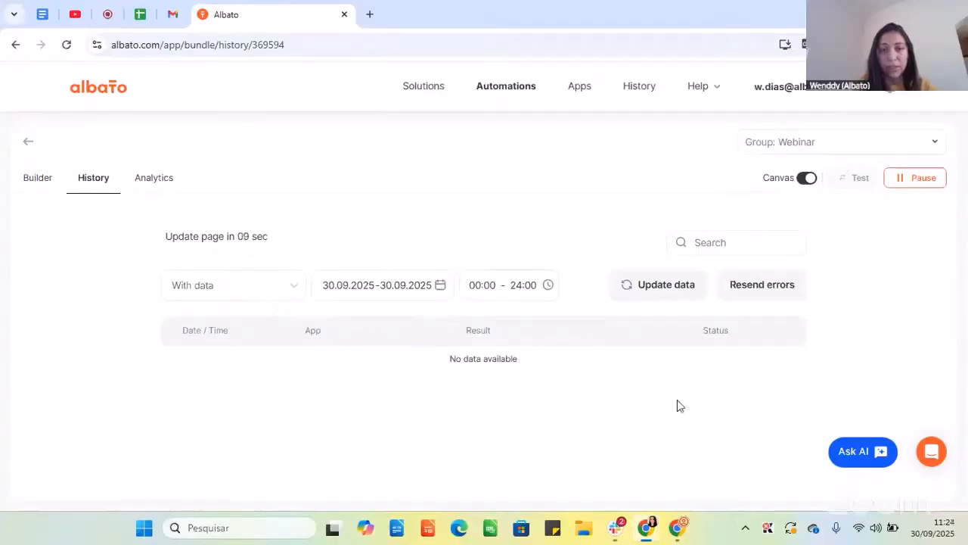
pyautogui.click(647, 295)
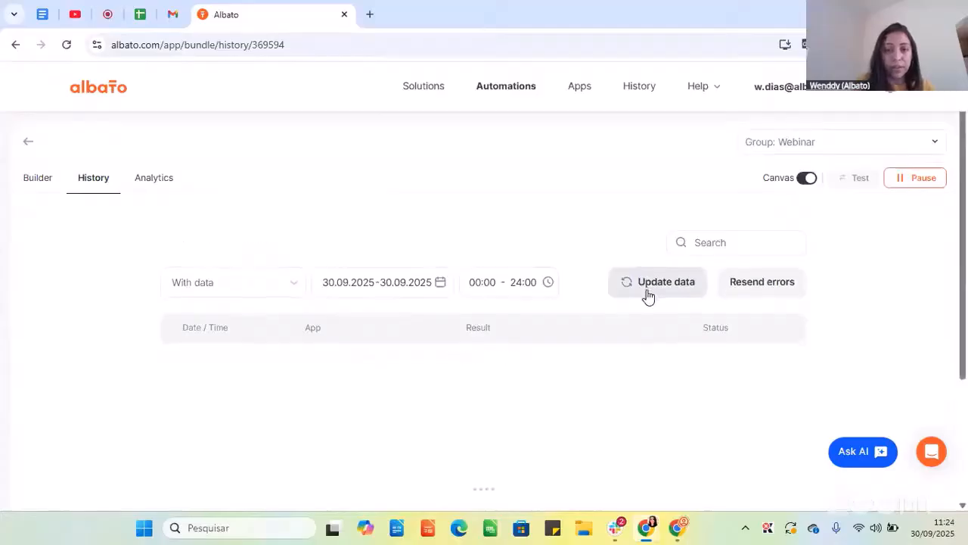
# - Set the automation history filter to All events and refresh the run data
pyautogui.click(291, 295)
pyautogui.click(236, 327)
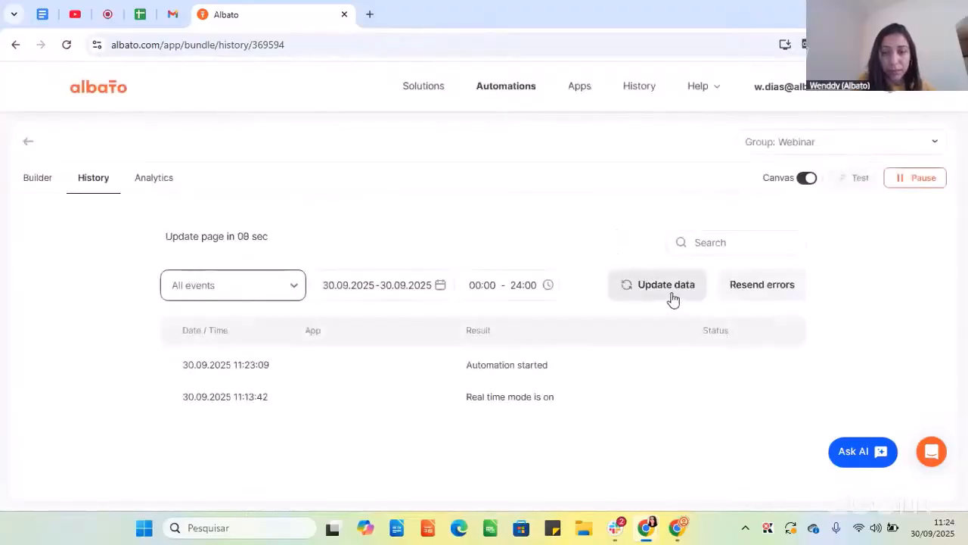
pyautogui.click(672, 299)
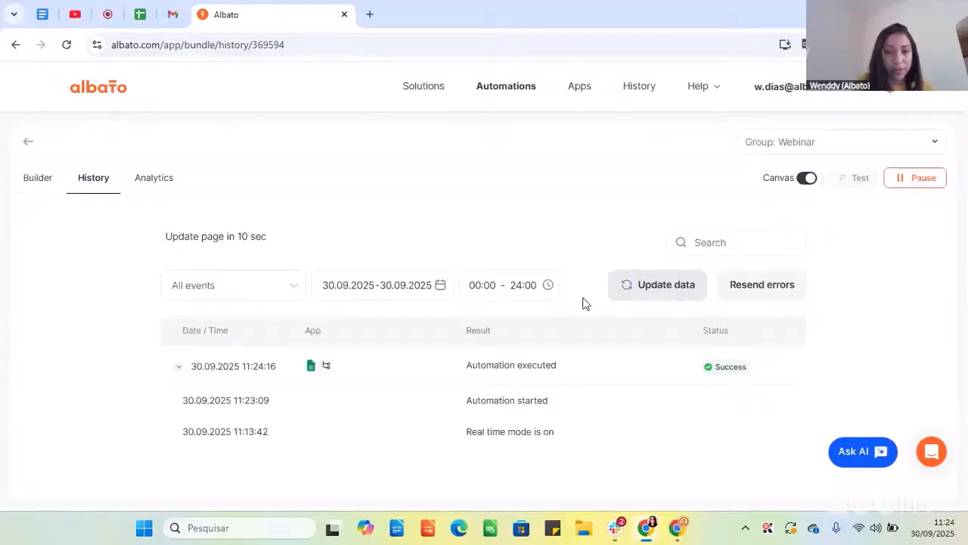
# - Expand the 11:24:16 run, view the request details of its ClickUp Create a task action, and collapse the run again
pyautogui.click(178, 367)
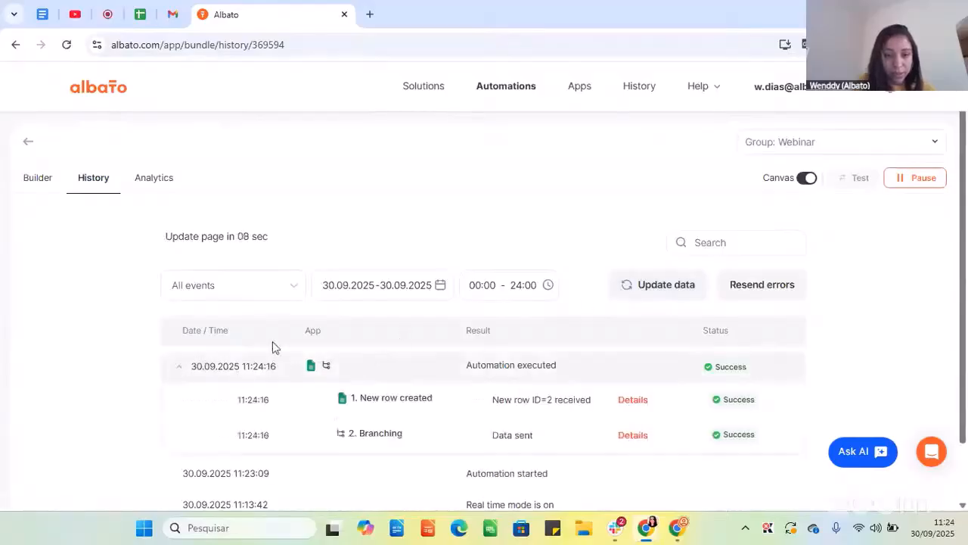
pyautogui.scroll(-1, 425, 331)
pyautogui.scroll(-1, 428, 332)
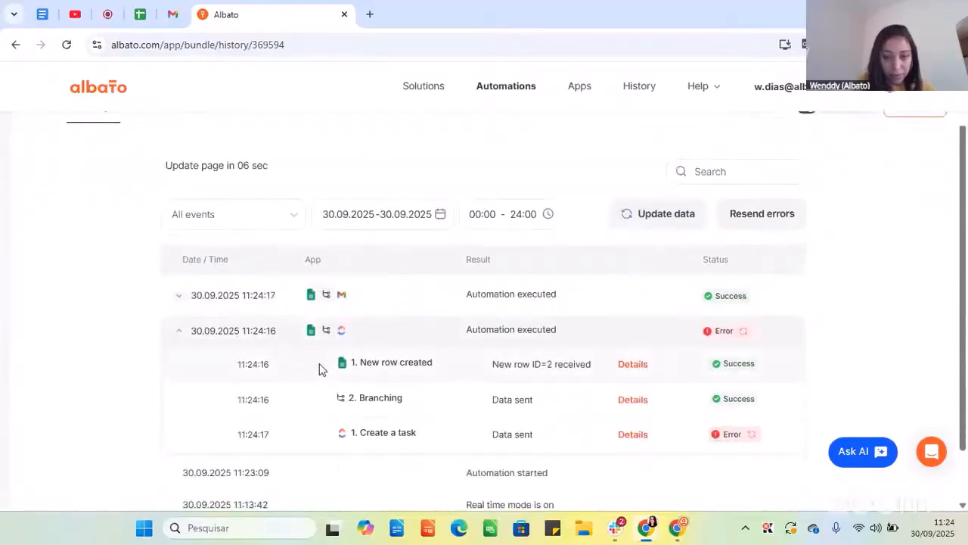
pyautogui.scroll(-2, 320, 368)
pyautogui.click(640, 372)
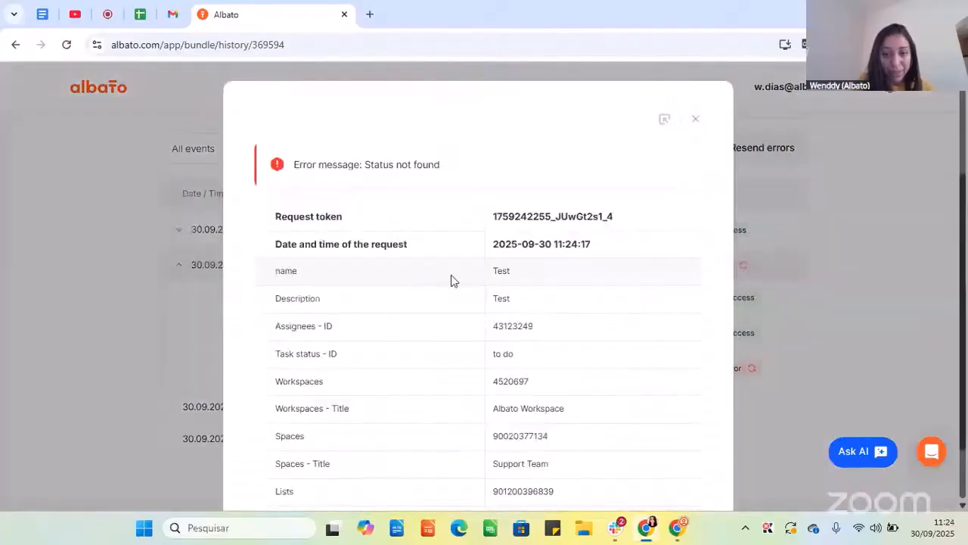
pyautogui.click(696, 123)
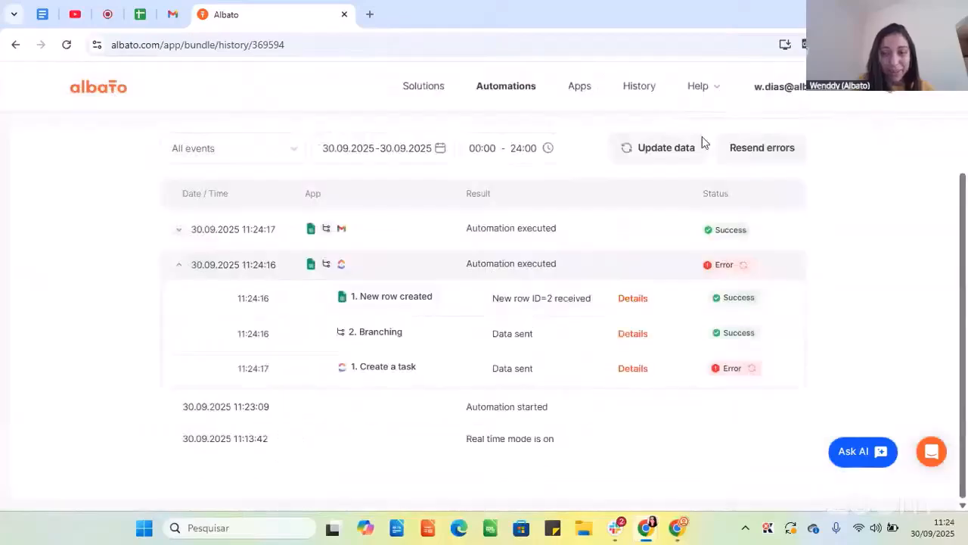
pyautogui.click(529, 264)
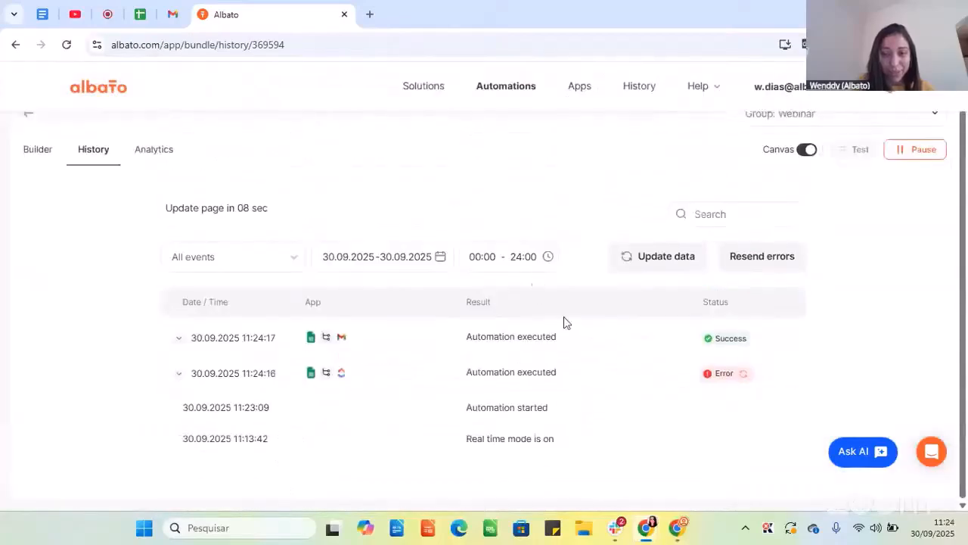
# - Expand the 11:24:17 run and switch to Gmail to look for its email in the inbox
pyautogui.click(180, 338)
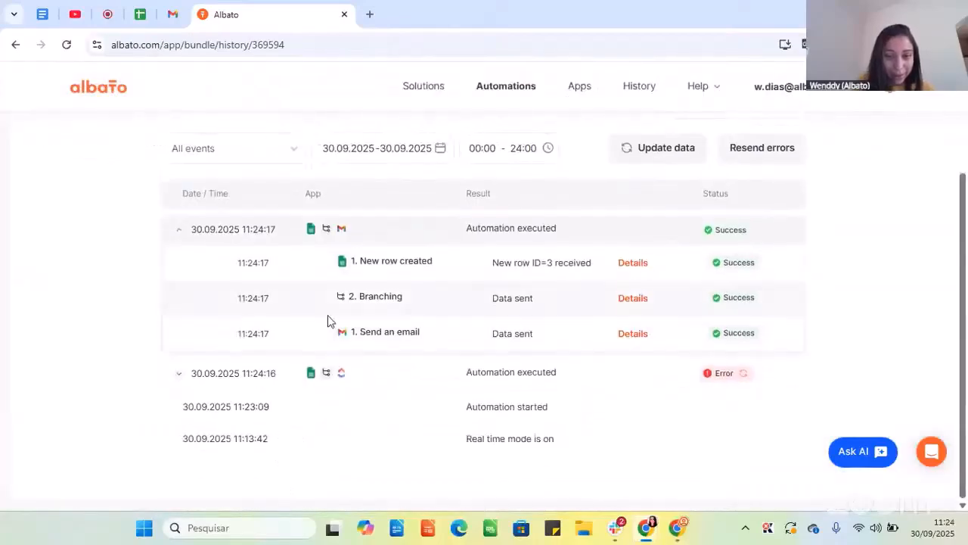
pyautogui.click(173, 12)
pyautogui.click(336, 47)
pyautogui.press('Return')
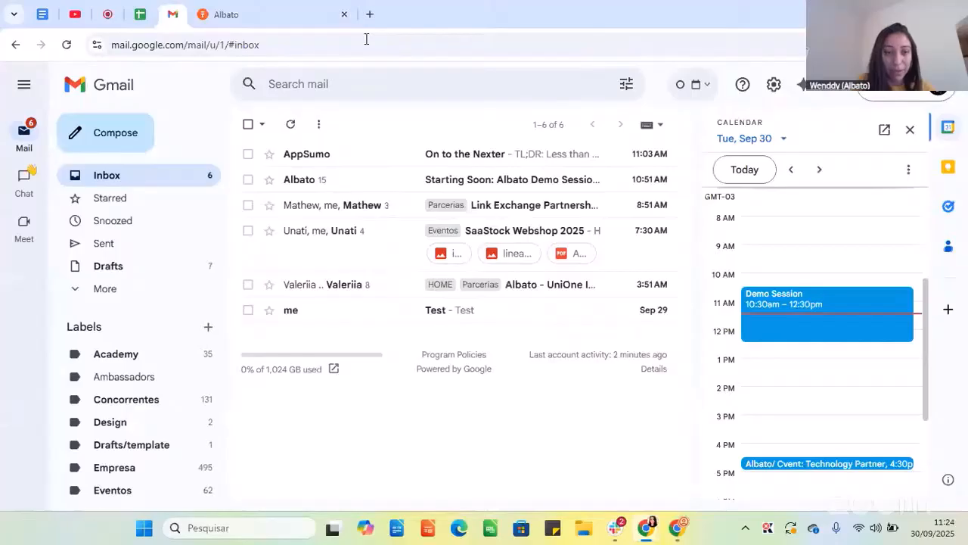
pyautogui.click(366, 39)
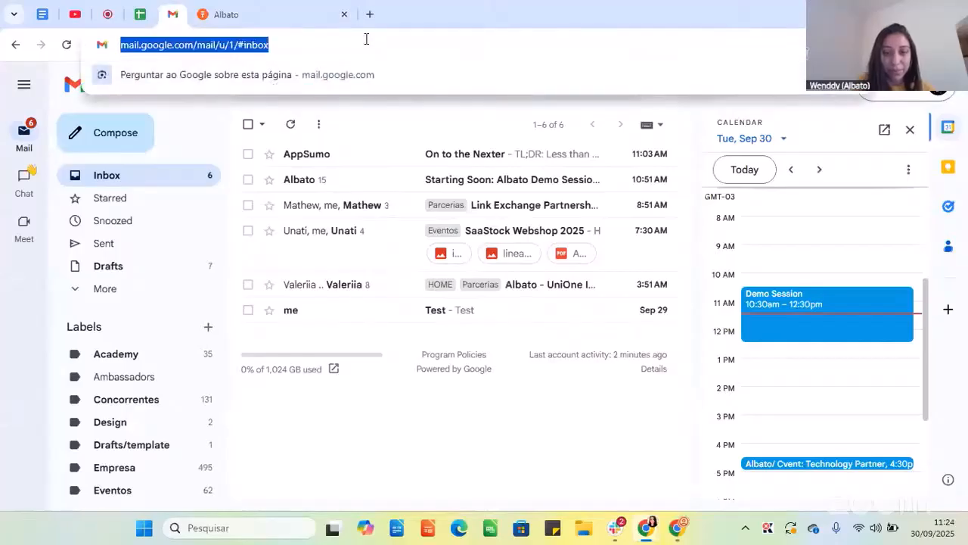
pyautogui.press('Return')
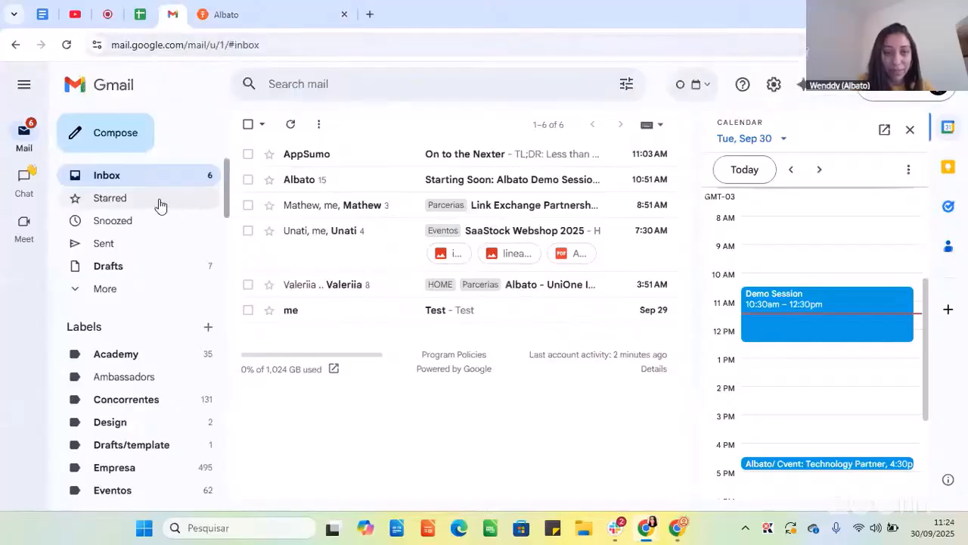
pyautogui.click(137, 195)
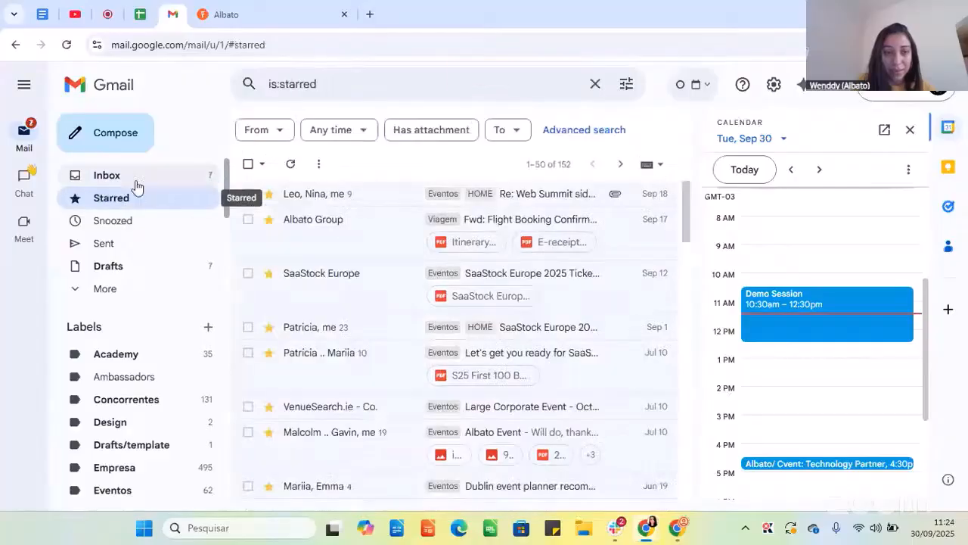
pyautogui.click(135, 179)
# - View the request details of the Send an email action in Albato and read the matching Test email in Gmail
pyautogui.click(275, 6)
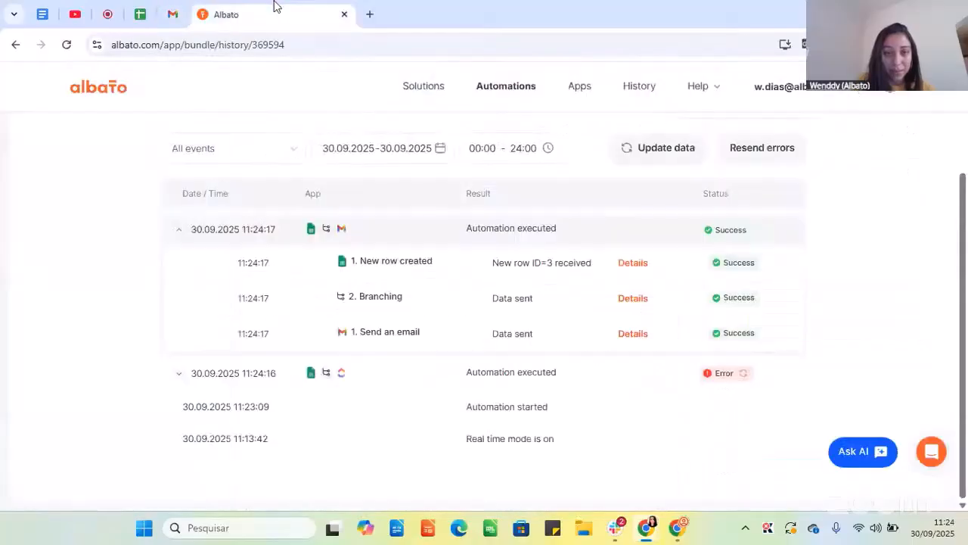
pyautogui.click(628, 335)
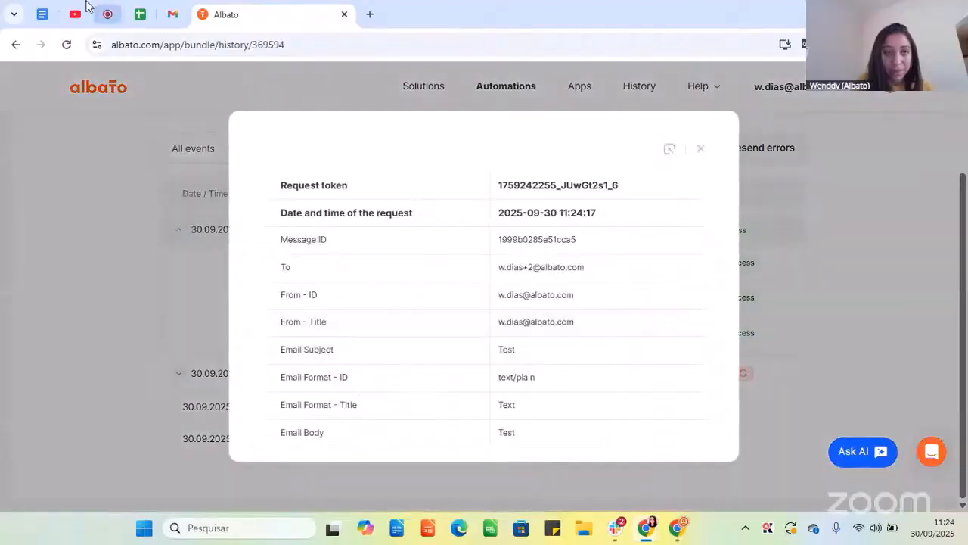
pyautogui.click(169, 8)
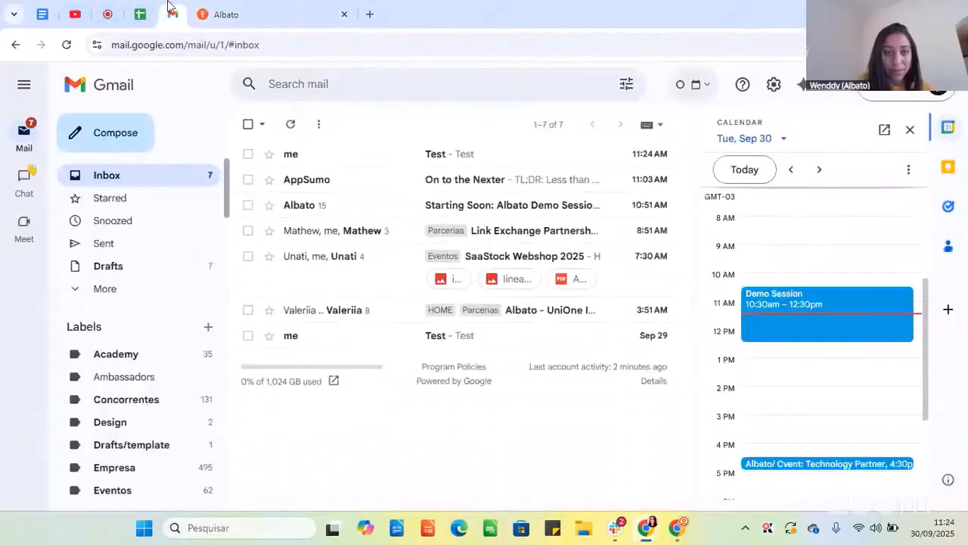
pyautogui.click(456, 154)
pyautogui.doubleClick(288, 246)
pyautogui.click(361, 254)
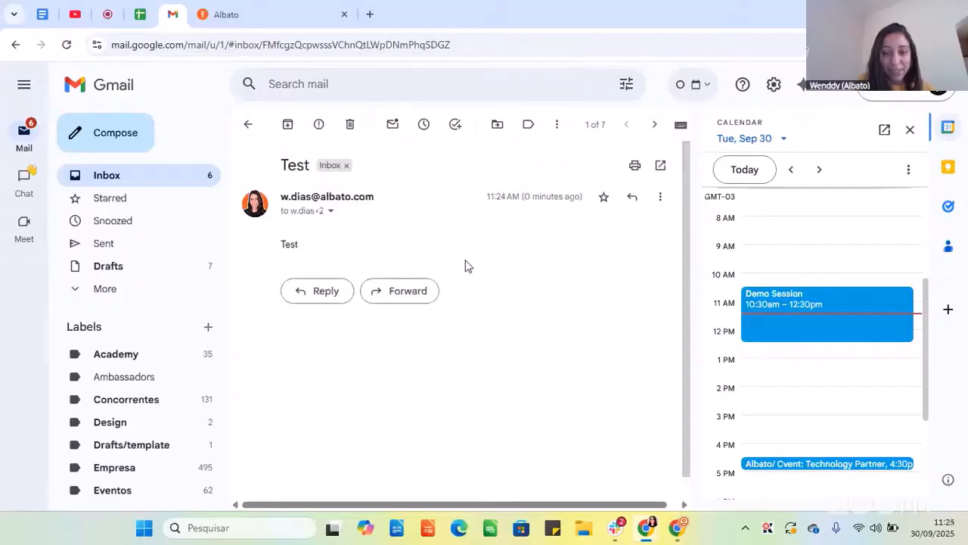
# - In Google Sheets, copy the contact in A5:C5 of Sheet1, company size 50, into row 4 of the Test webinar sheet
pyautogui.click(139, 11)
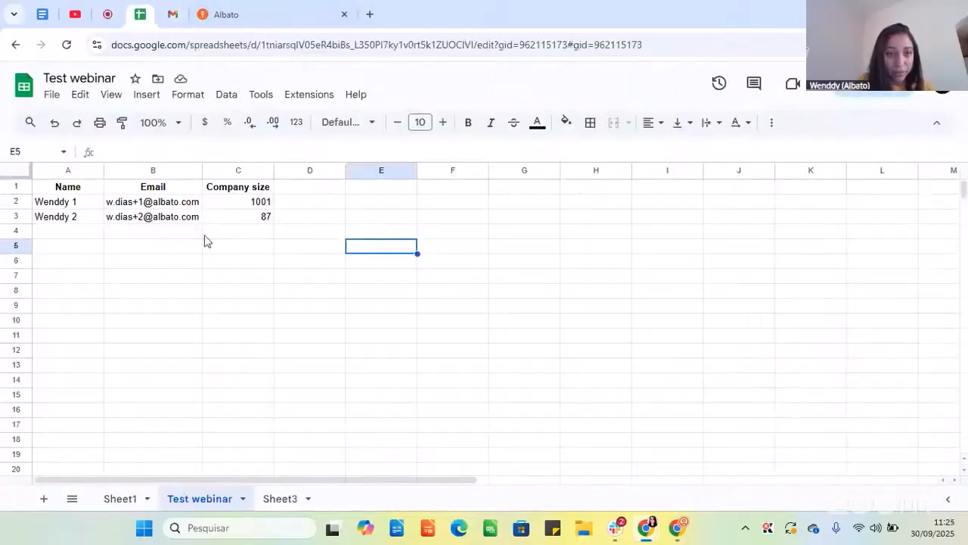
pyautogui.click(120, 498)
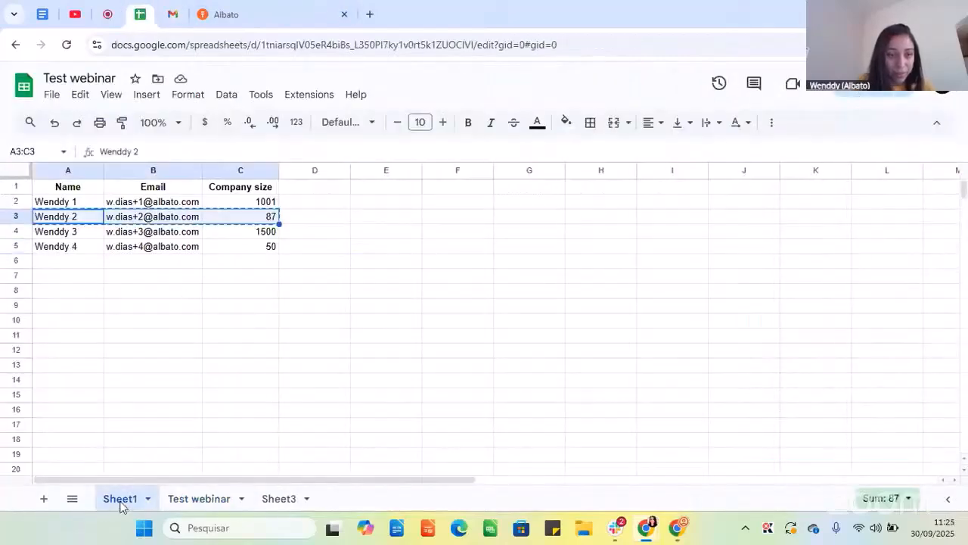
pyautogui.click(121, 317)
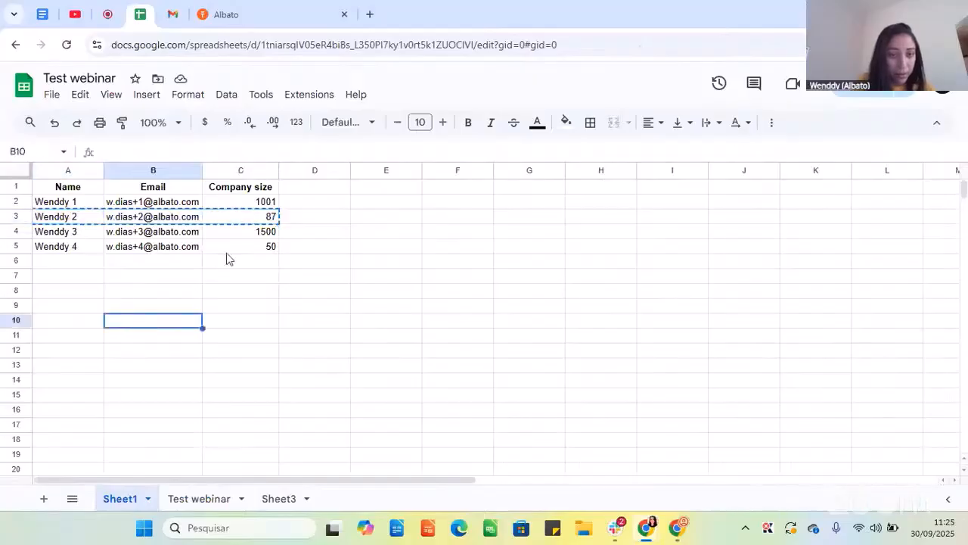
pyautogui.moveTo(59, 247); pyautogui.dragTo(225, 251)
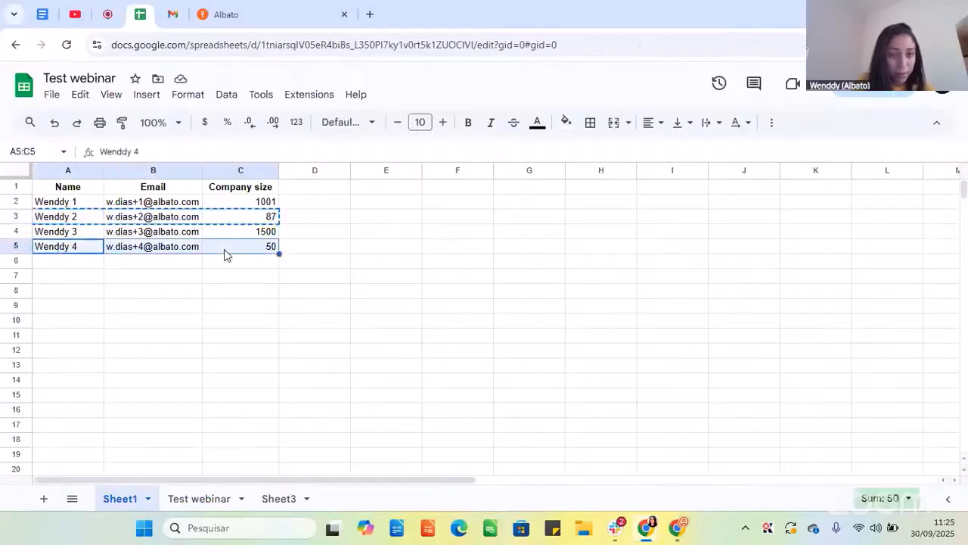
pyautogui.hotkey('ctrl', 'c')
pyautogui.click(200, 496)
pyautogui.click(65, 235)
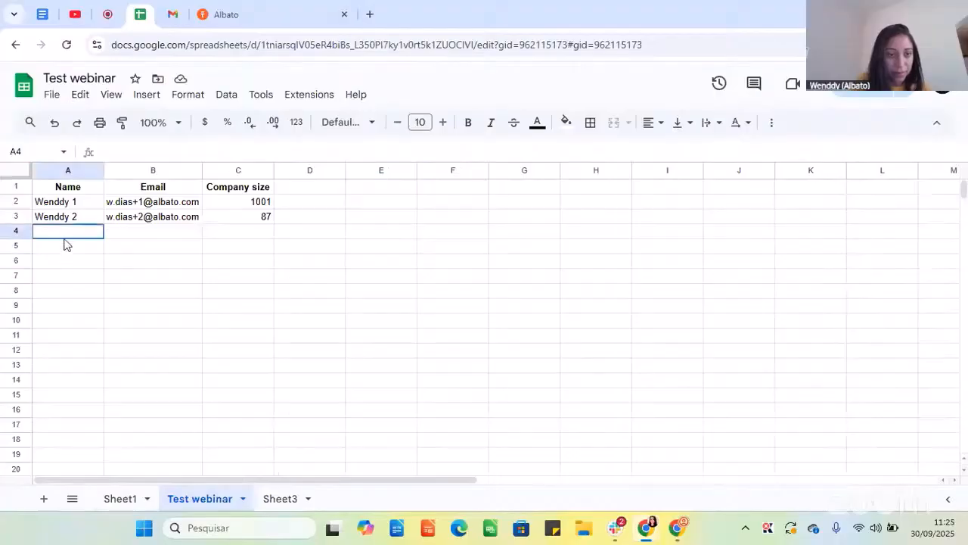
pyautogui.hotkey('ctrl', 'v')
pyautogui.click(244, 293)
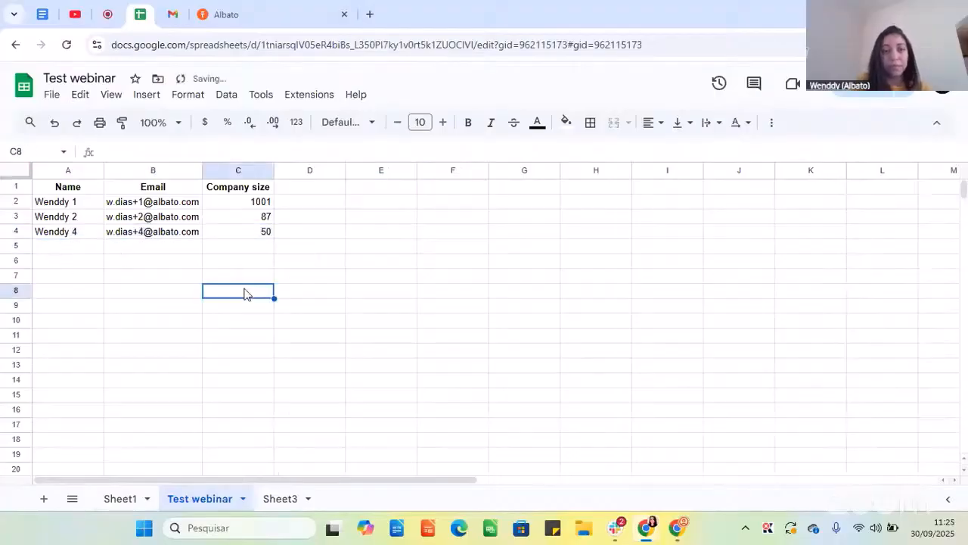
# - Switch back to Albato, close the email request details, and open the automation in the builder
pyautogui.click(240, 9)
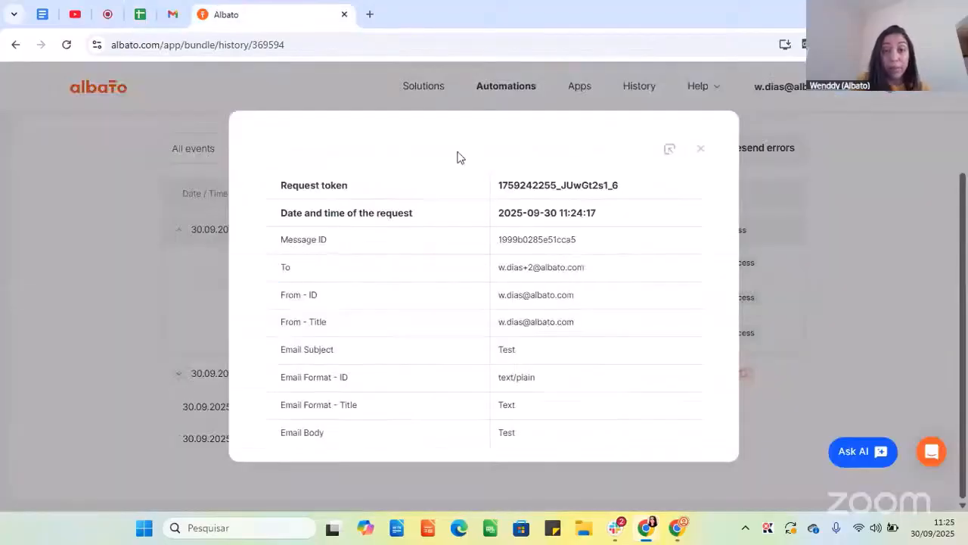
pyautogui.click(701, 149)
pyautogui.scroll(2, 456, 276)
pyautogui.click(50, 180)
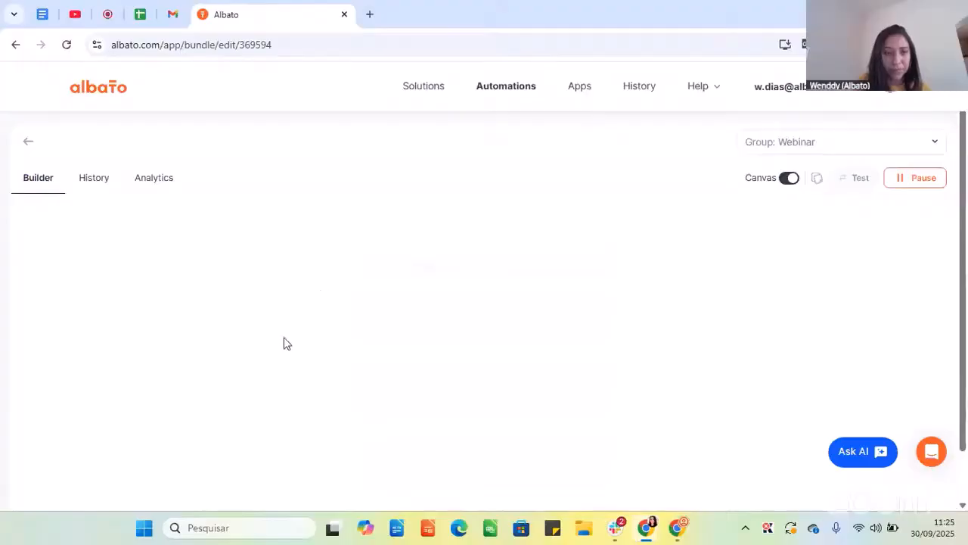
# - Review the settings of the "< 100" branch above the Gmail action and close them without changes
pyautogui.scroll(-3, 279, 339)
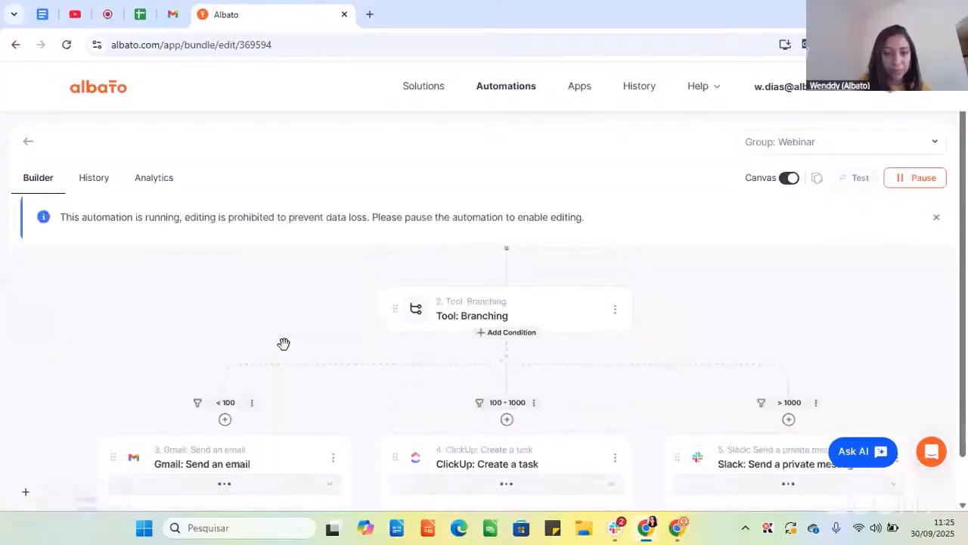
pyautogui.scroll(-1, 274, 387)
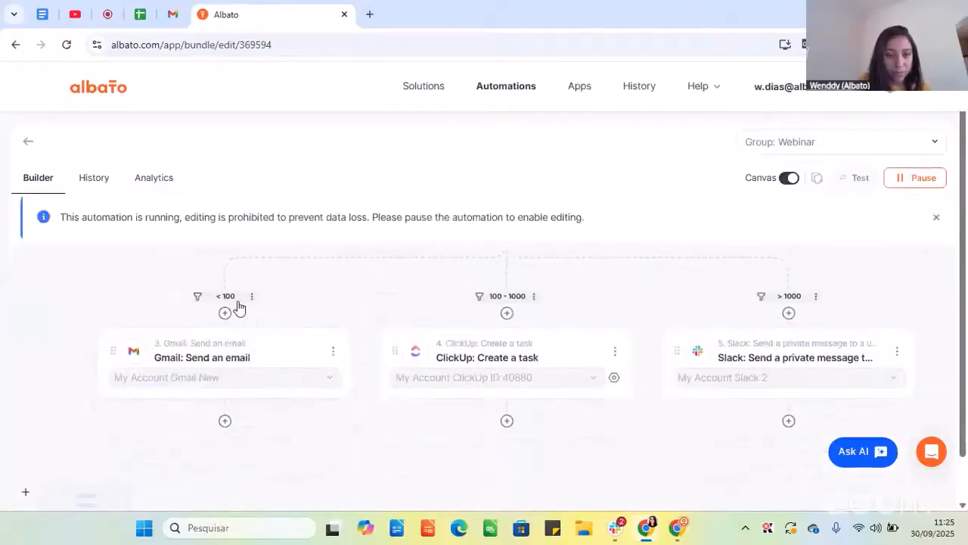
pyautogui.click(236, 304)
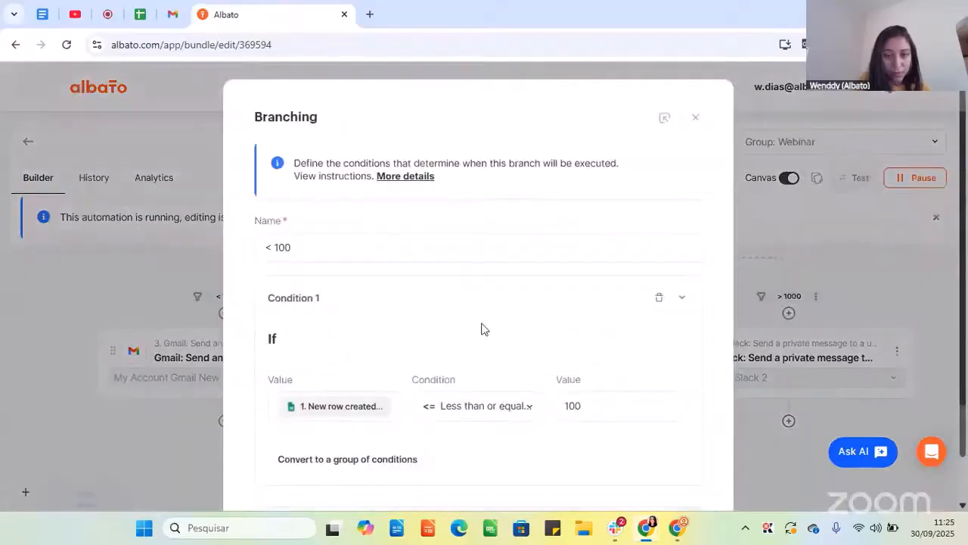
pyautogui.scroll(-2, 594, 311)
pyautogui.scroll(3, 696, 249)
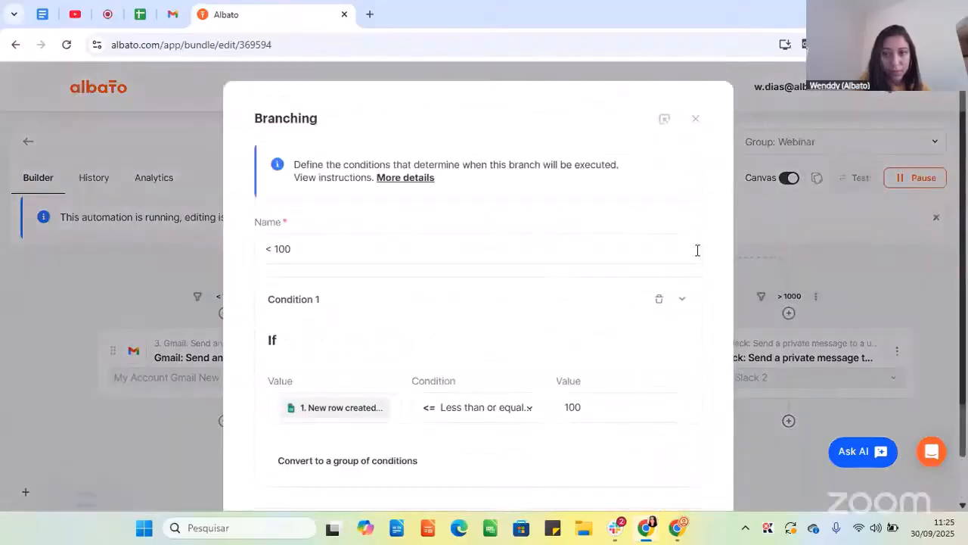
pyautogui.click(696, 121)
# - Review the settings of the "> 1000" branch above the Slack action and close them without changes
pyautogui.click(793, 299)
pyautogui.scroll(-2, 611, 307)
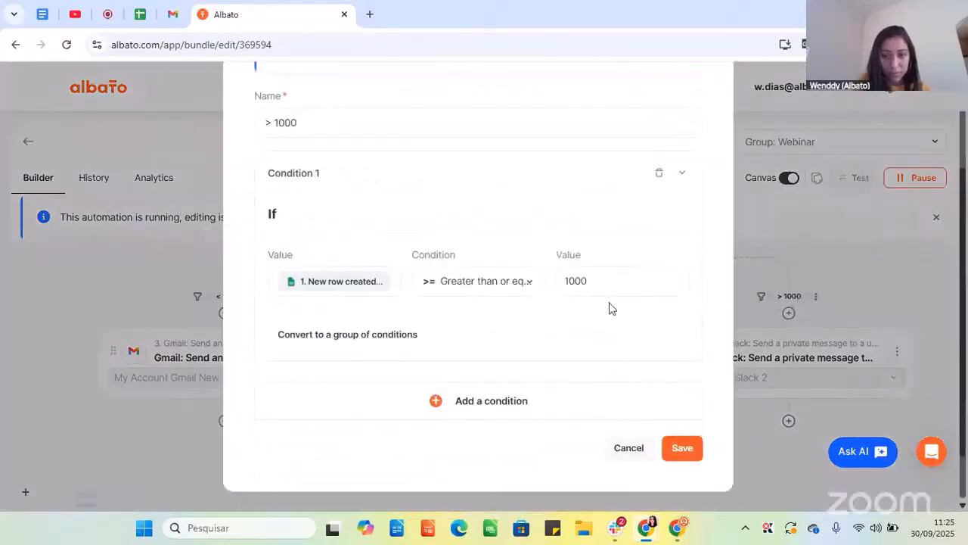
pyautogui.scroll(2, 625, 307)
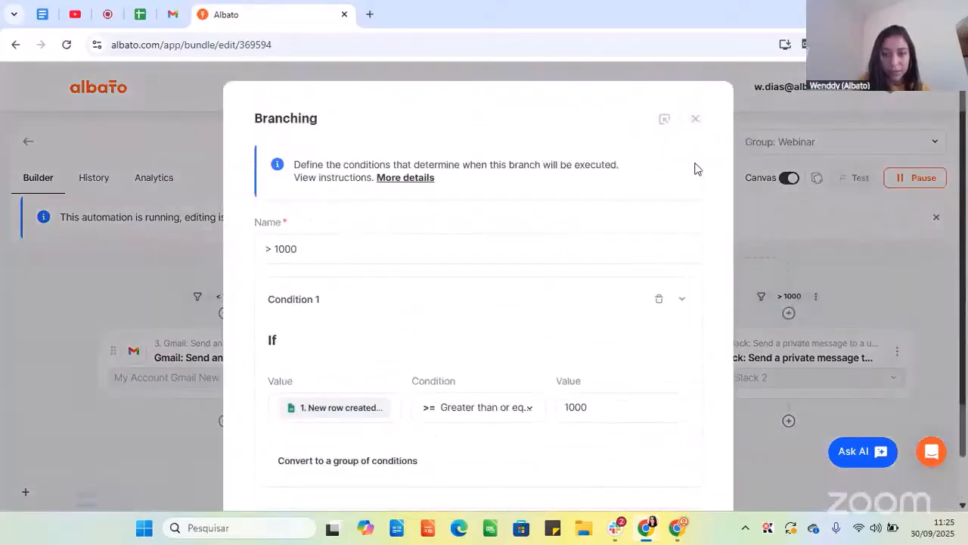
pyautogui.scroll(-2, 637, 351)
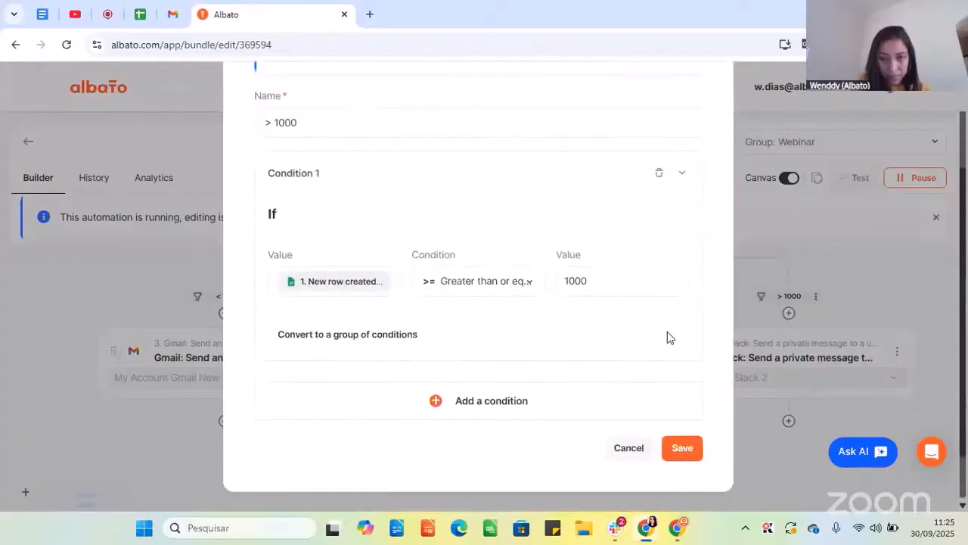
pyautogui.scroll(2, 688, 227)
pyautogui.click(696, 117)
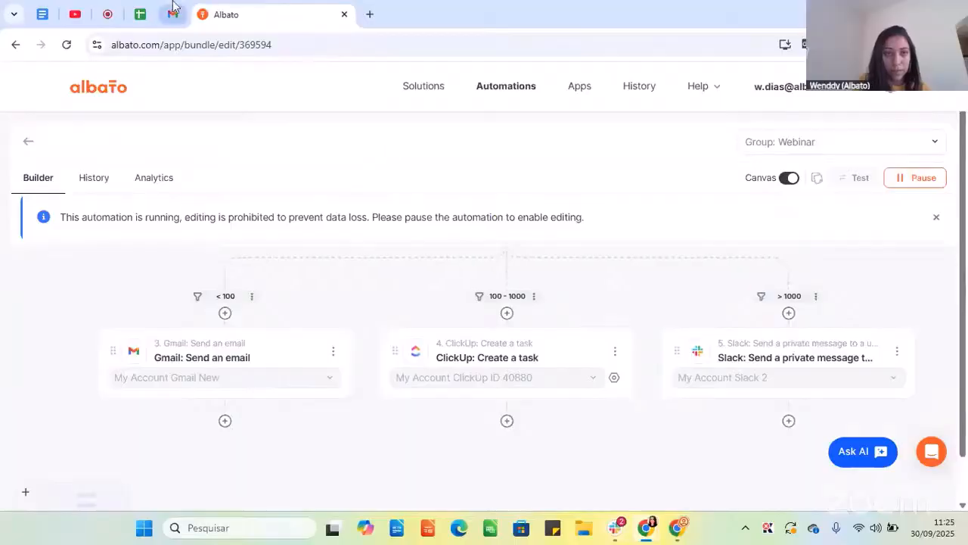
# - Reopen the automation's history and refresh it to check for a run from the newly added row
pyautogui.scroll(1, 136, 219)
pyautogui.click(98, 180)
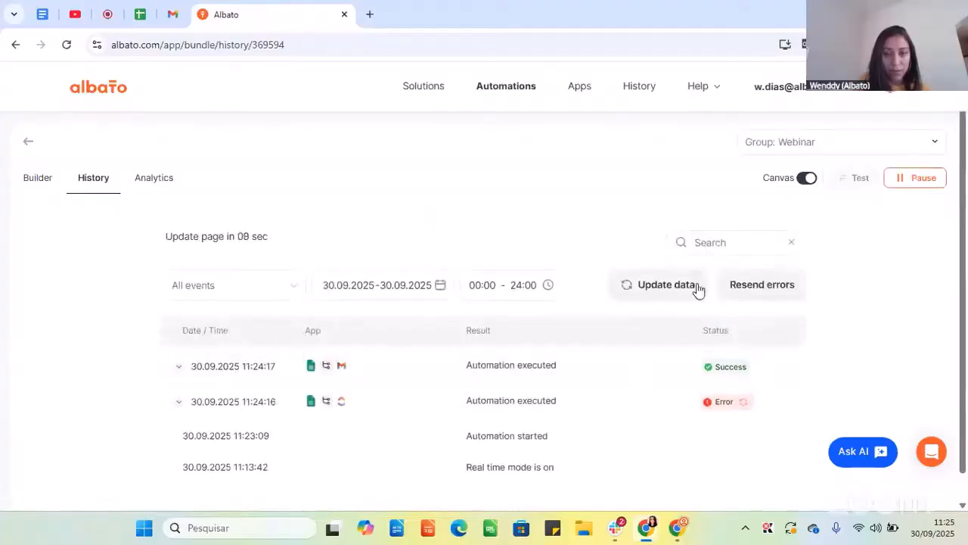
pyautogui.click(659, 290)
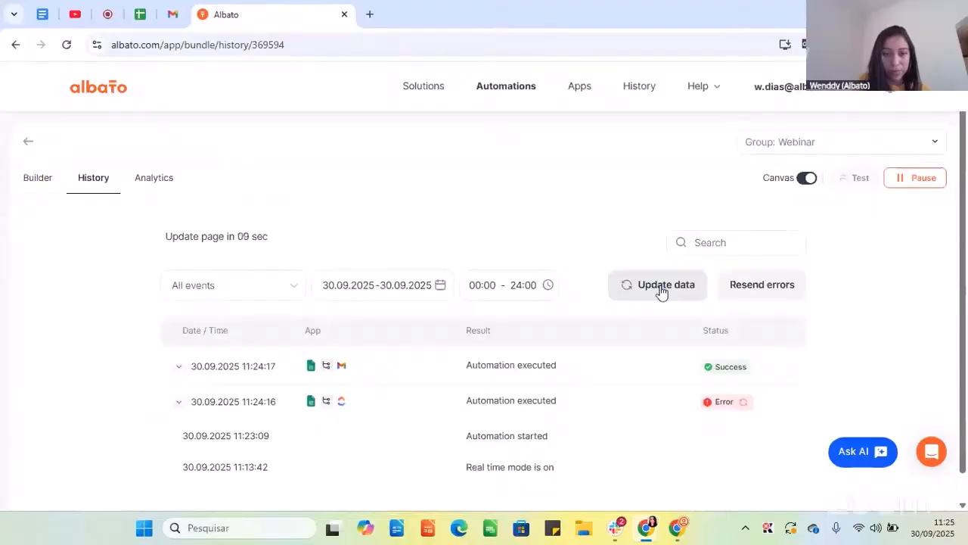
pyautogui.click(635, 290)
pyautogui.scroll(-1, 897, 225)
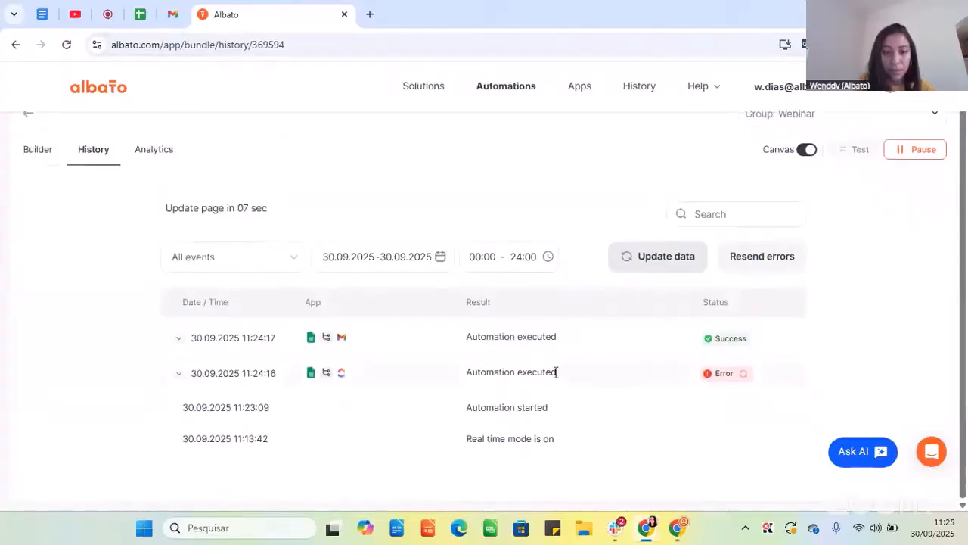
# - Check the Albato app's messages in Slack, return to Albato, and reload the automation's history to look for new runs
pyautogui.click(615, 530)
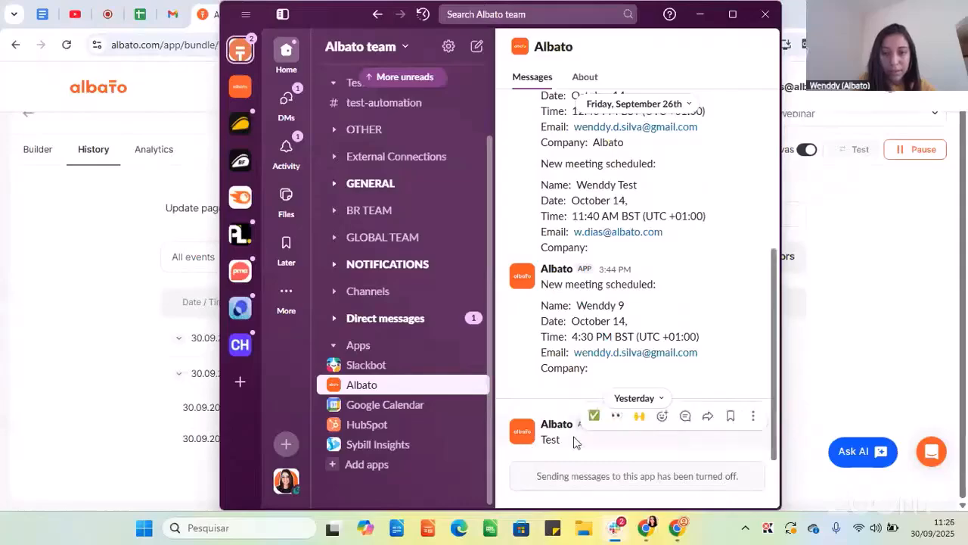
pyautogui.click(616, 529)
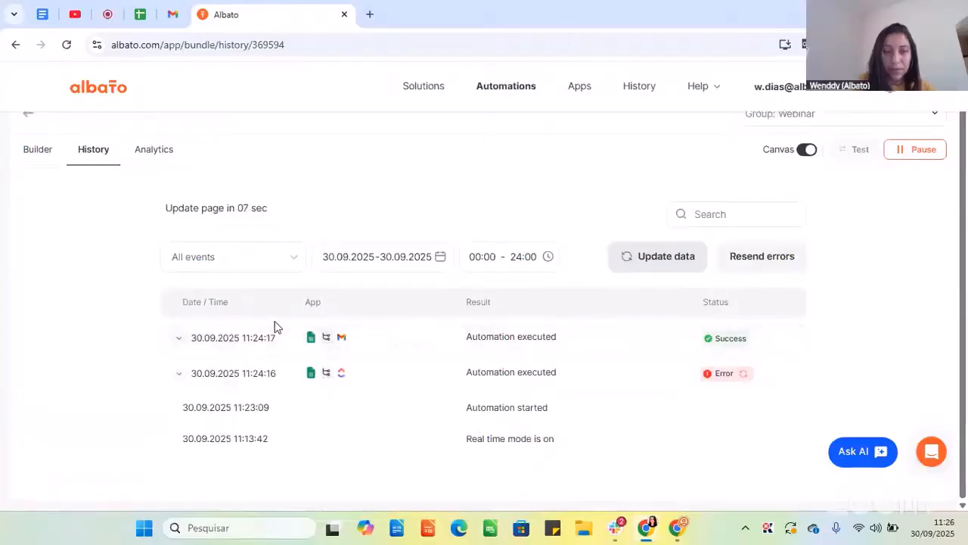
pyautogui.click(37, 150)
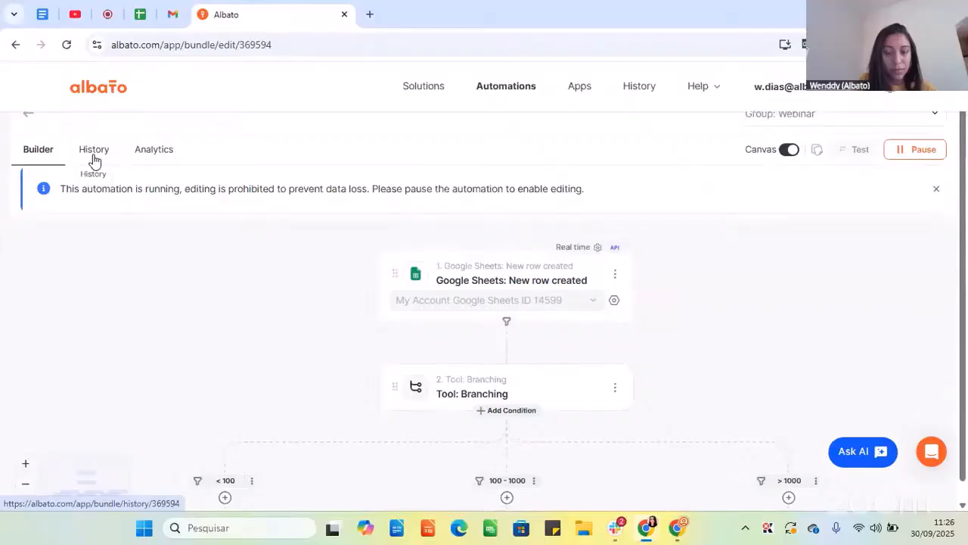
pyautogui.click(94, 157)
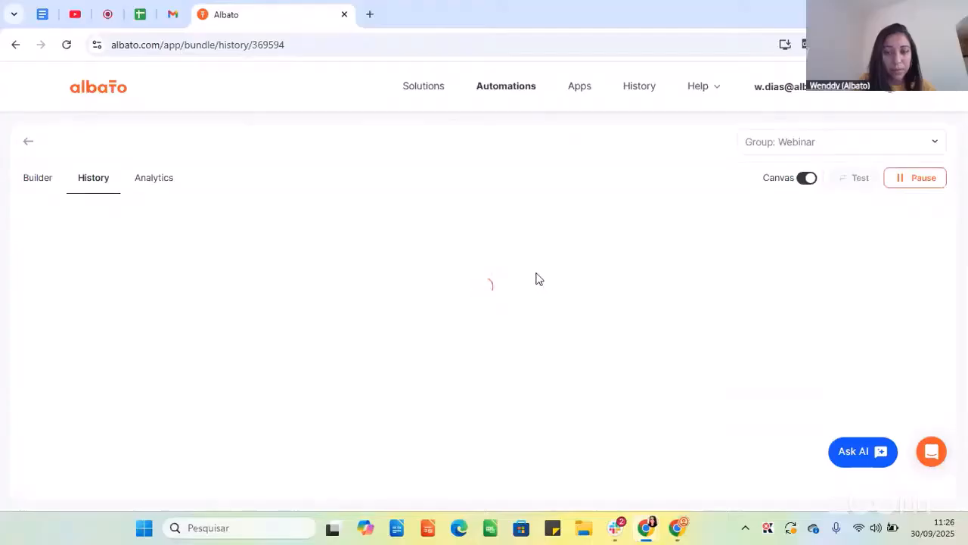
pyautogui.scroll(-1, 246, 297)
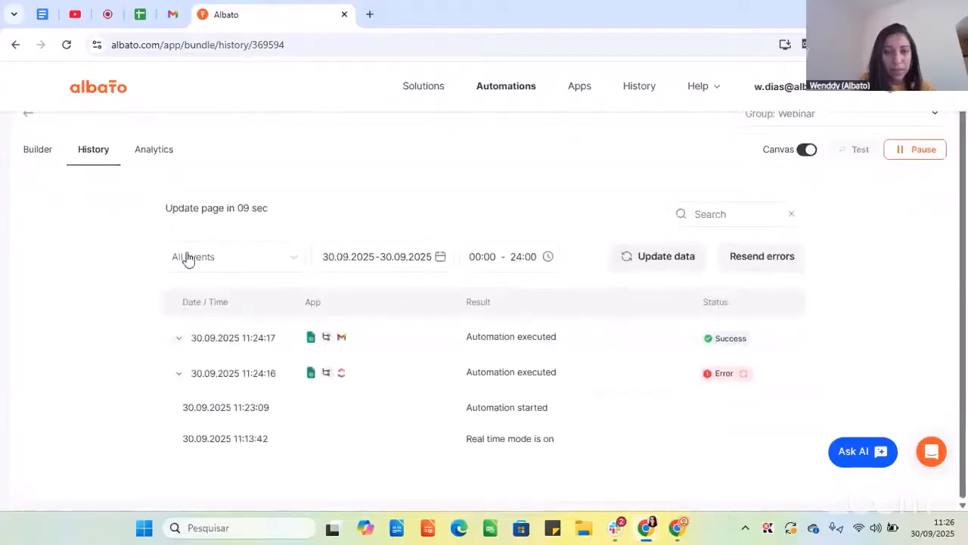
pyautogui.click(659, 267)
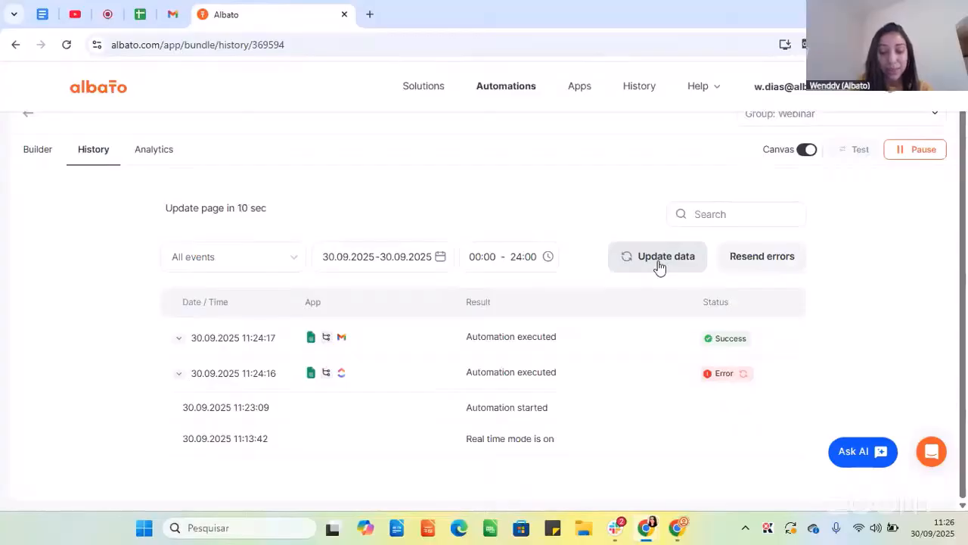
pyautogui.click(660, 264)
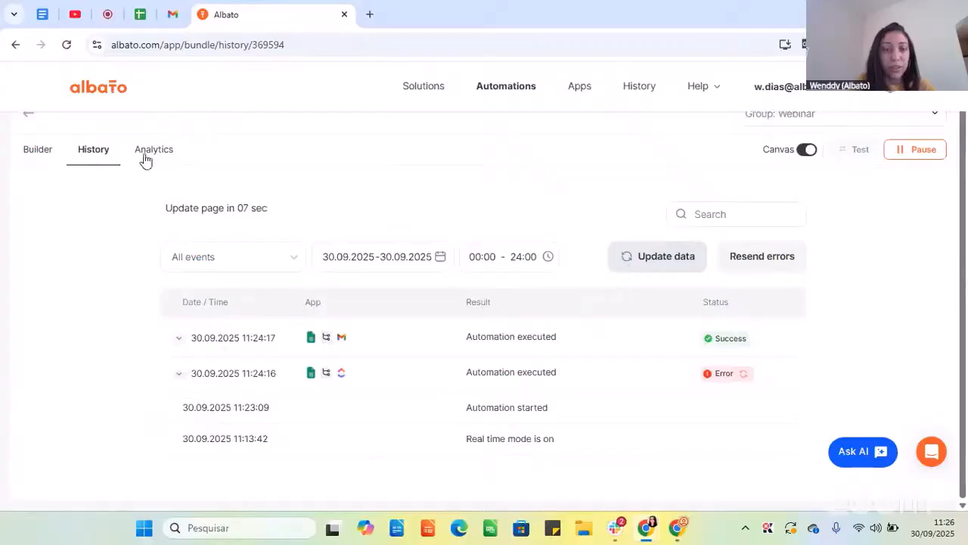
# - Pause the running automation and open it in the builder for editing
pyautogui.scroll(1, 508, 301)
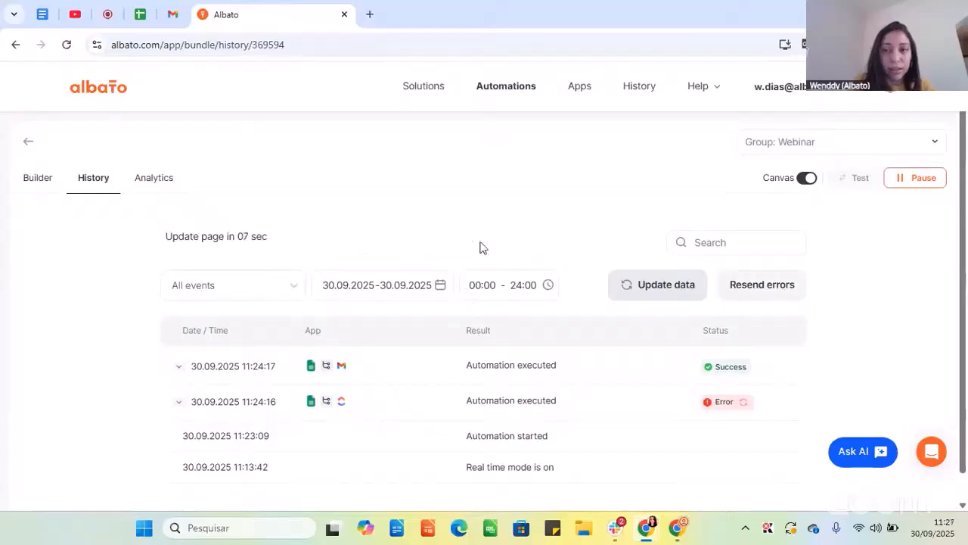
pyautogui.click(914, 183)
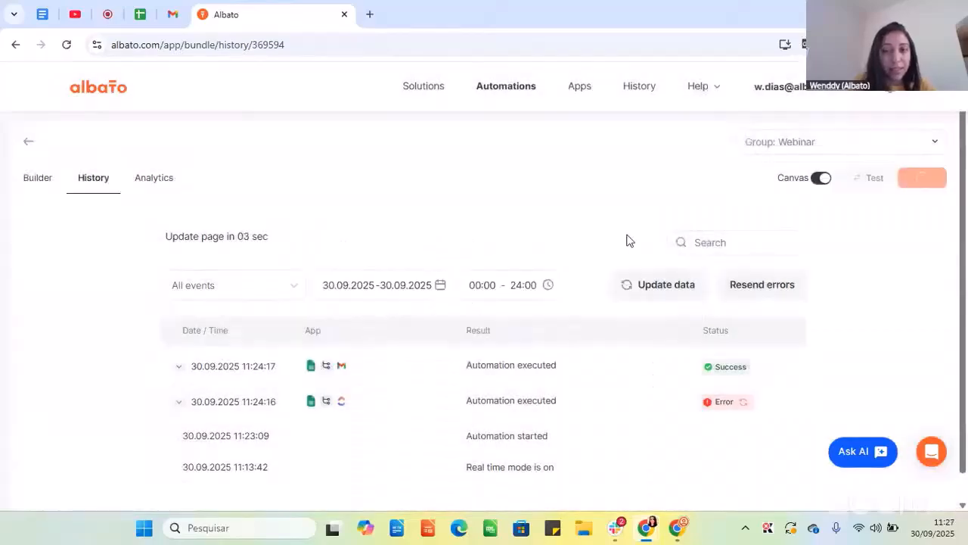
pyautogui.click(34, 182)
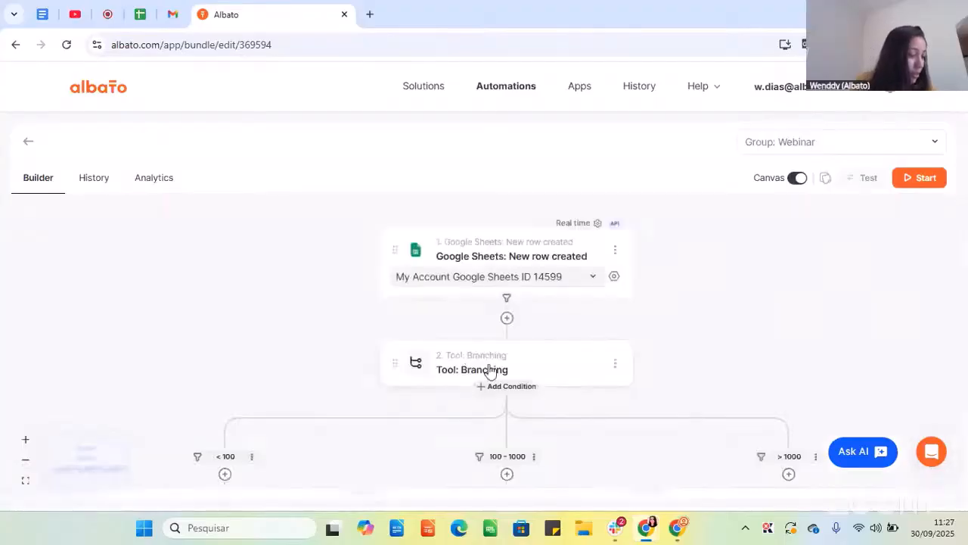
# - Change the operator between the two conditions of the "100 - 1000" branch to "and", save the branch, and restart the automation
pyautogui.scroll(-3, 490, 371)
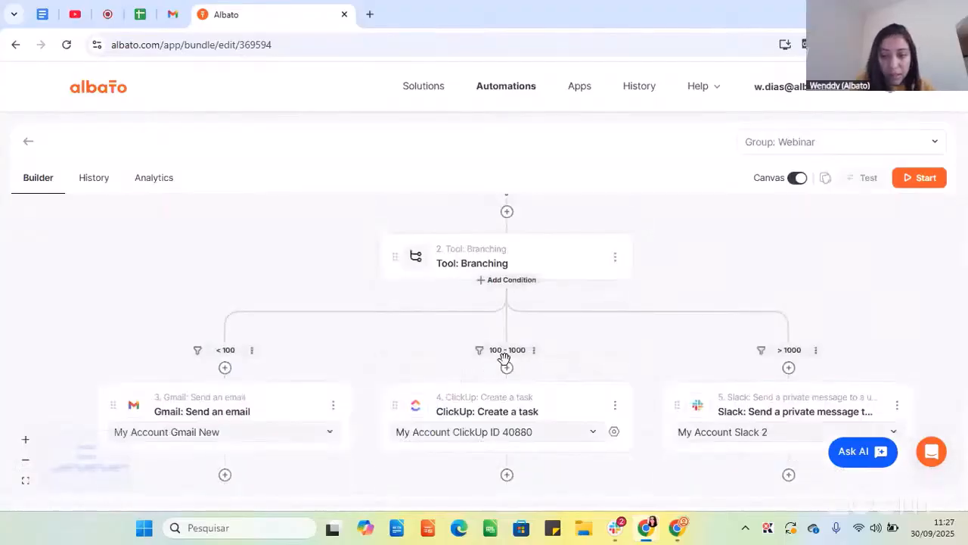
pyautogui.click(510, 286)
pyautogui.scroll(-3, 486, 301)
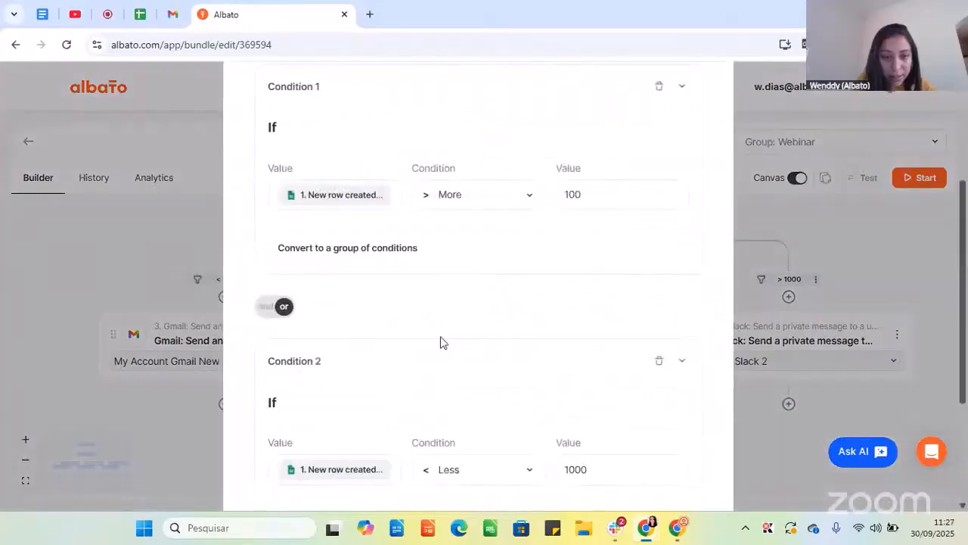
pyautogui.click(267, 307)
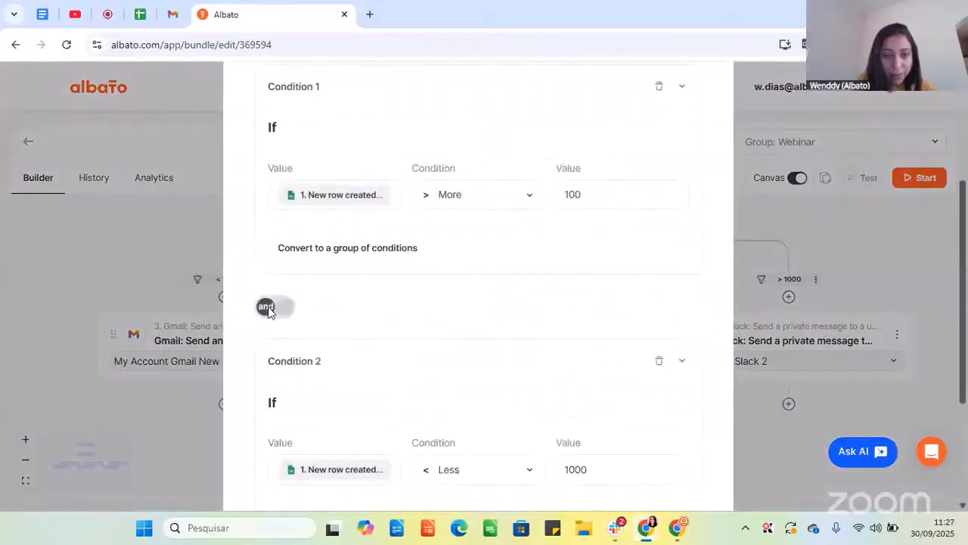
pyautogui.scroll(1, 372, 316)
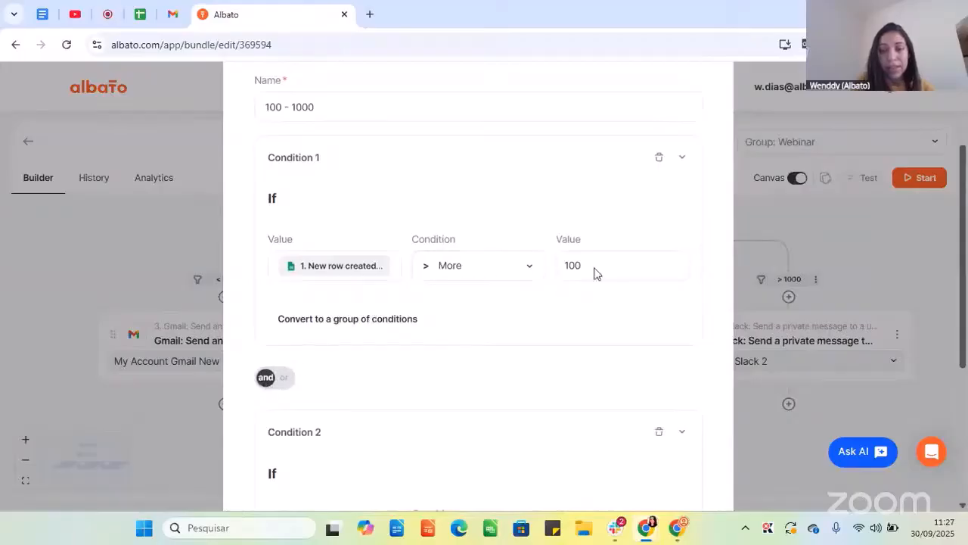
pyautogui.scroll(-3, 319, 235)
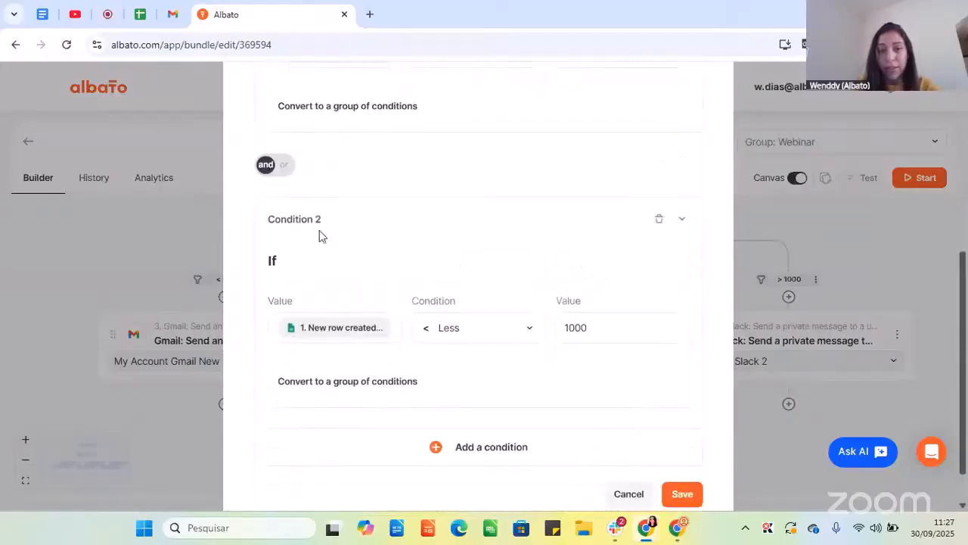
pyautogui.click(683, 495)
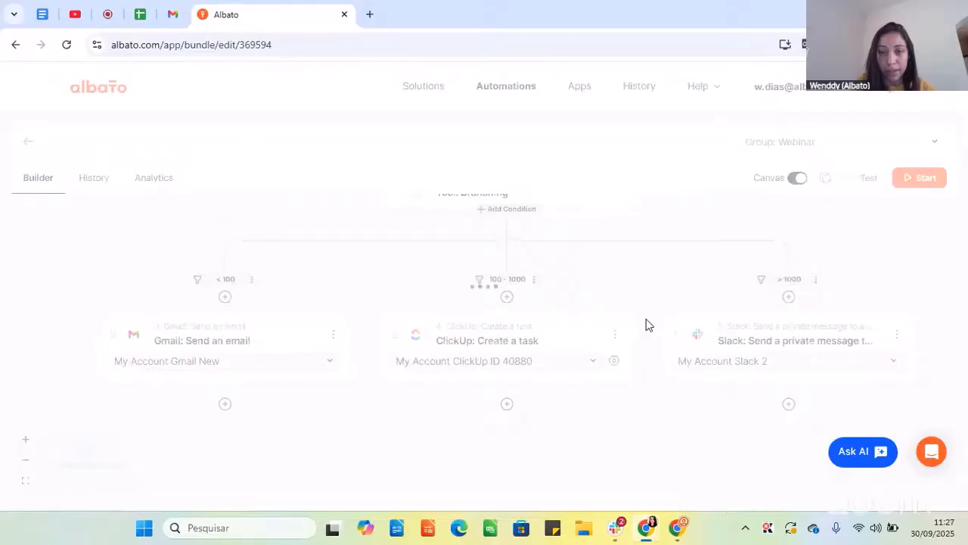
pyautogui.click(928, 184)
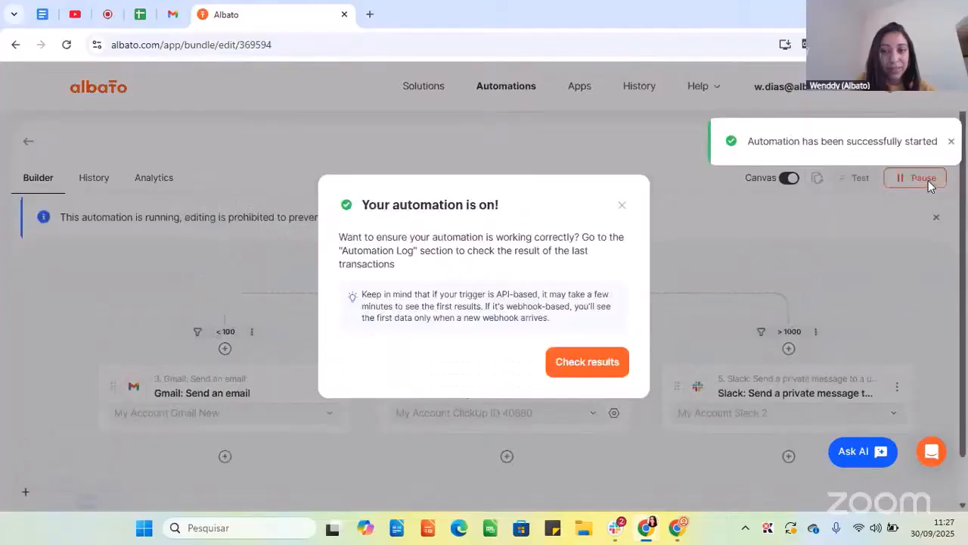
# - In the Test webinar spreadsheet, copy row 4 with company size 1500 from Sheet1 into row 5 of the "Test webinar" sheet
pyautogui.click(142, 15)
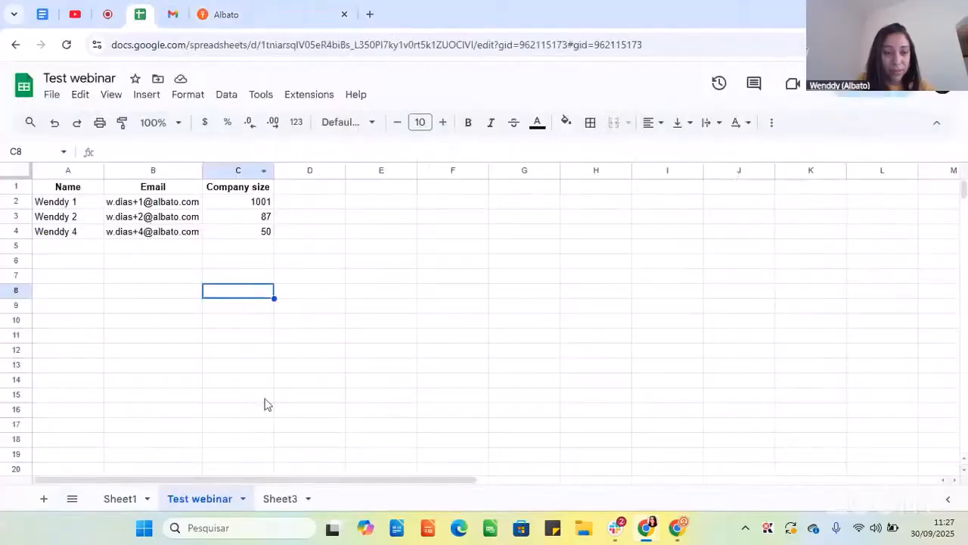
pyautogui.click(120, 499)
pyautogui.click(178, 320)
pyautogui.moveTo(83, 232); pyautogui.dragTo(237, 231)
pyautogui.hotkey('ctrl', 'c')
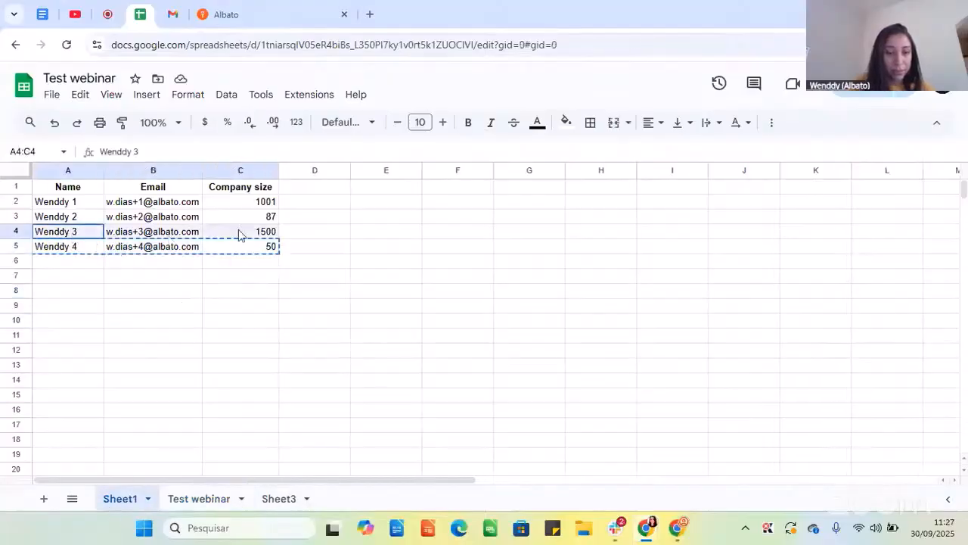
pyautogui.click(204, 499)
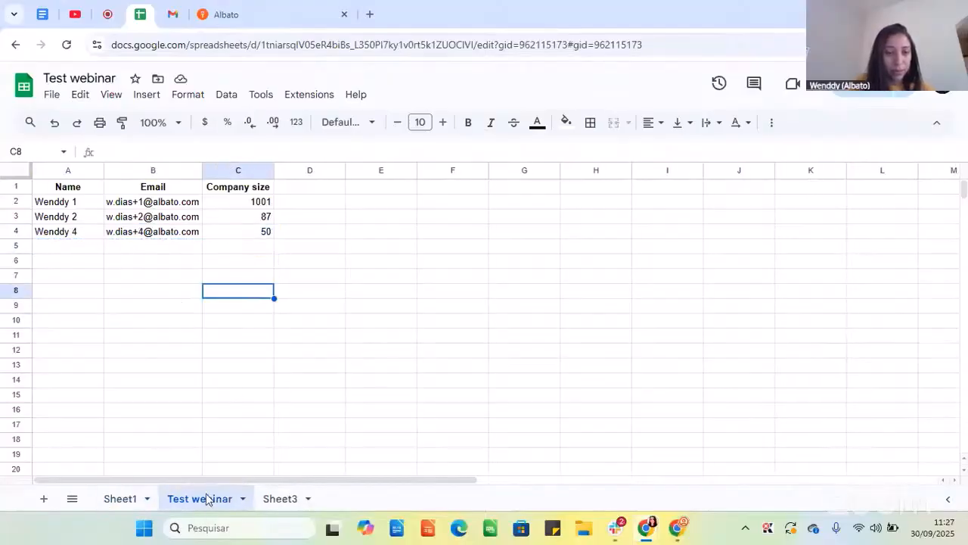
pyautogui.click(98, 247)
pyautogui.hotkey('ctrl', 'v')
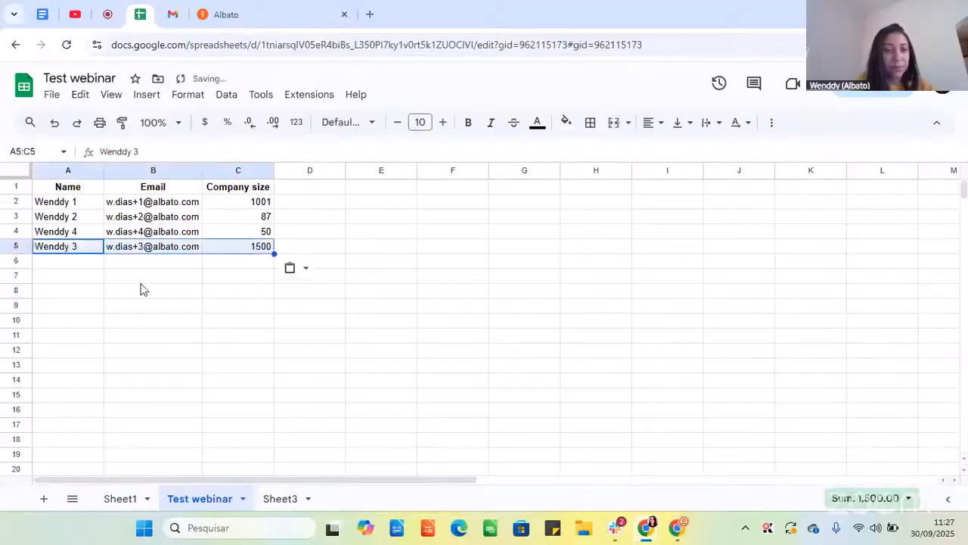
pyautogui.click(143, 282)
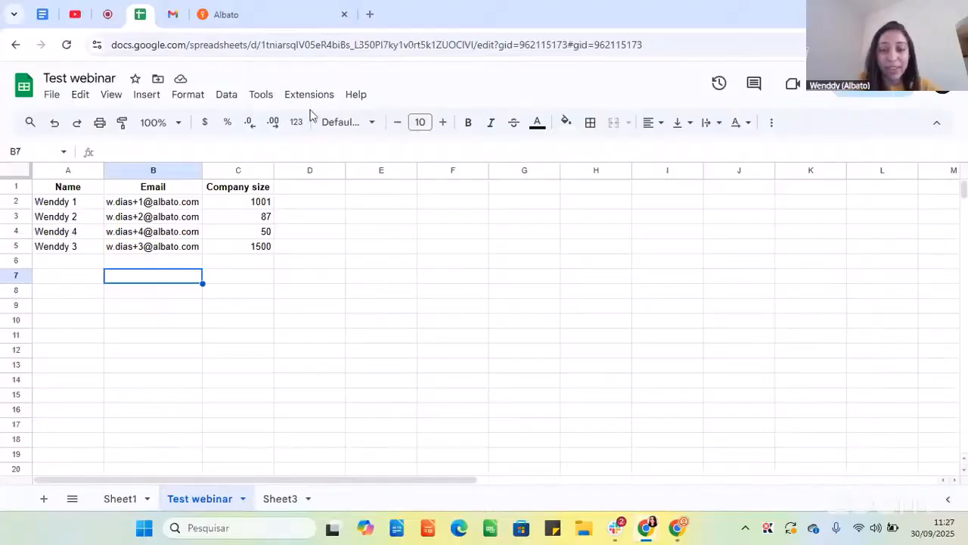
# - Switch back to Albato, open the automation's results, and refresh the history to check for a run from the 1500 row
pyautogui.click(283, 10)
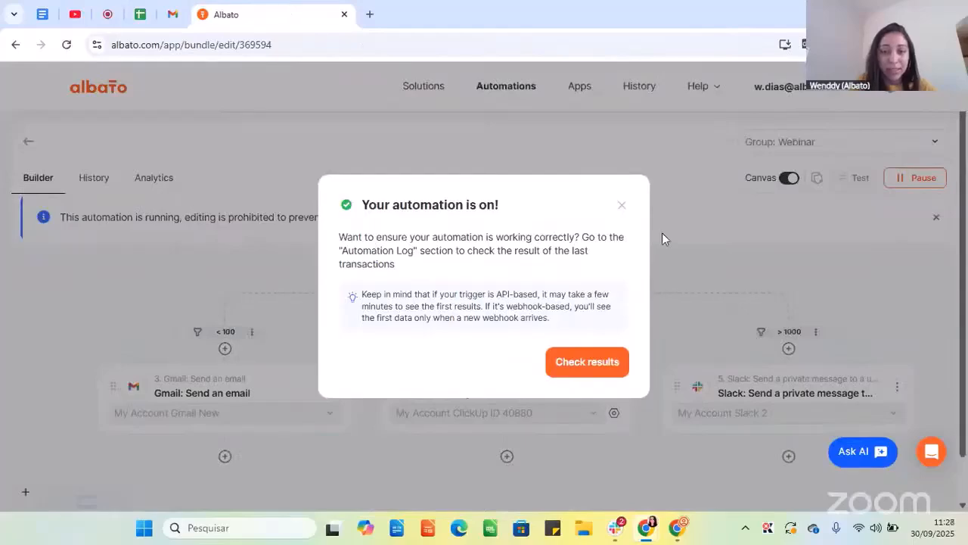
pyautogui.click(584, 370)
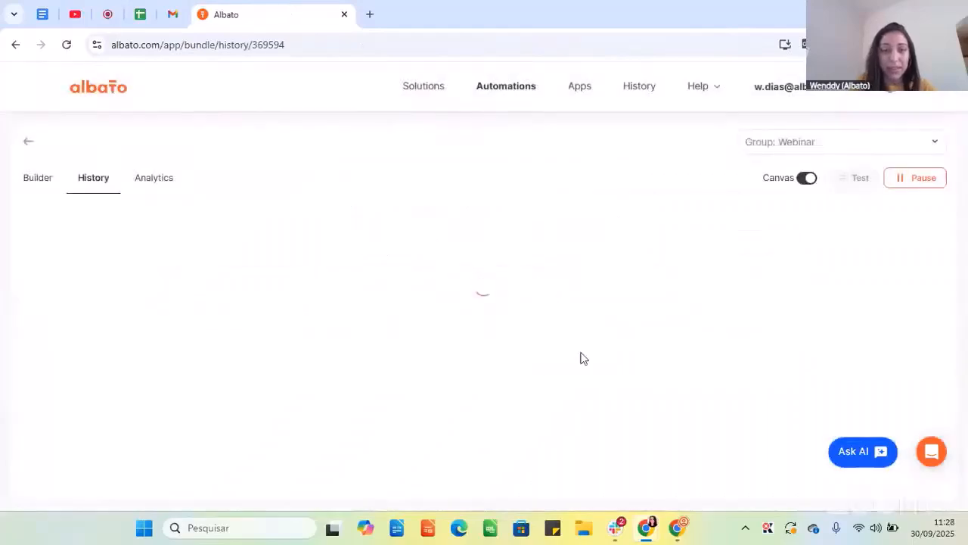
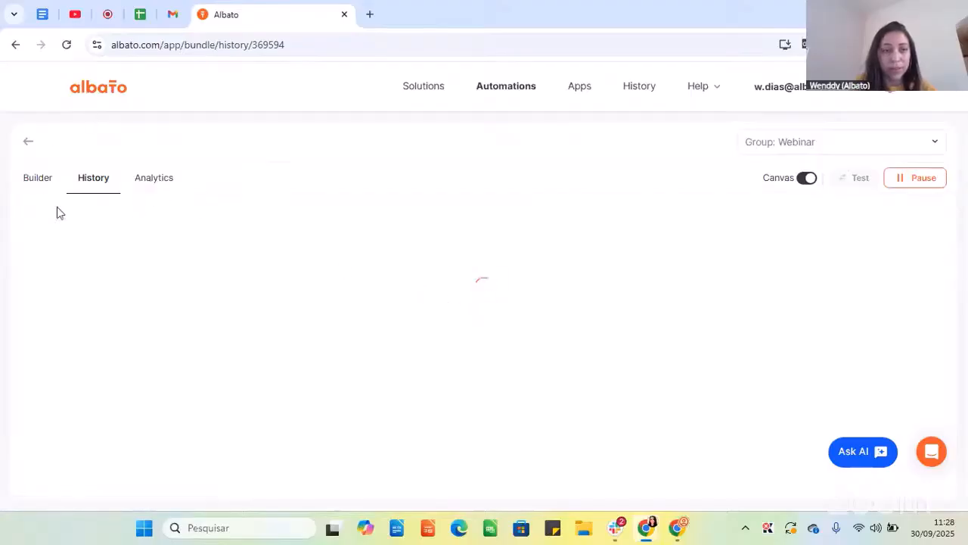
pyautogui.click(43, 188)
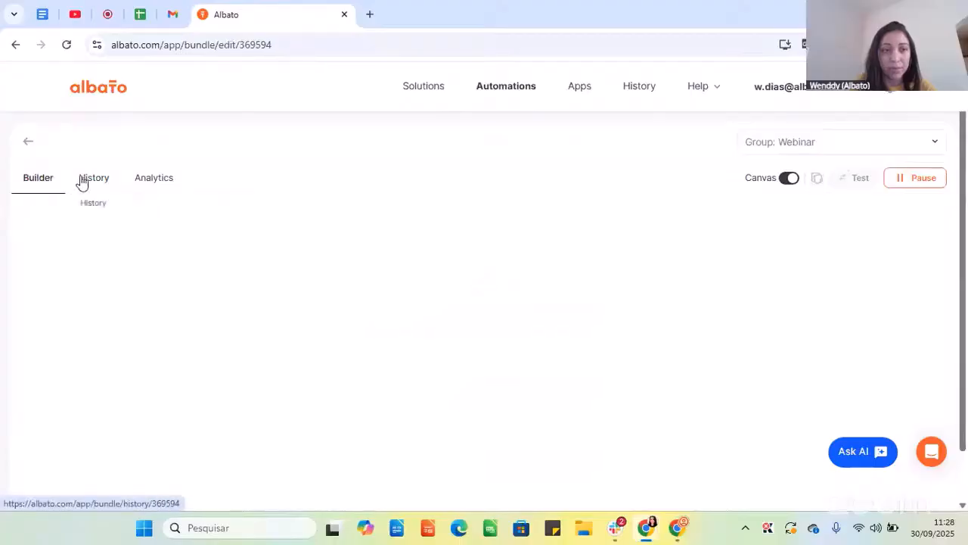
pyautogui.click(94, 183)
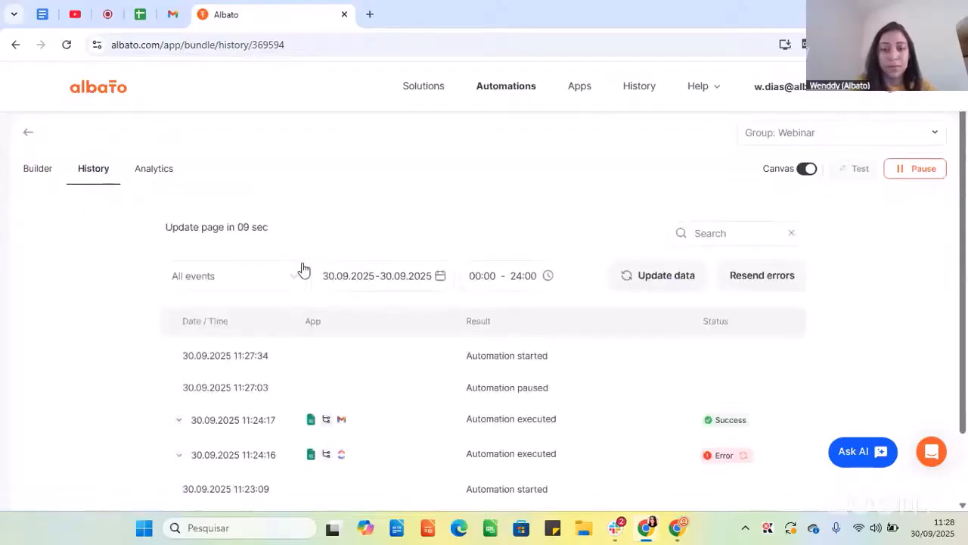
pyautogui.scroll(-1, 304, 271)
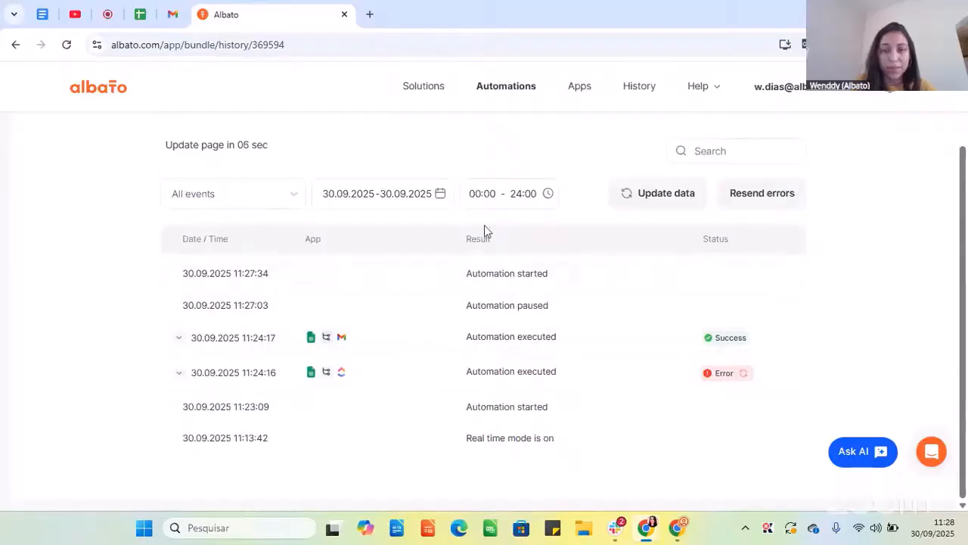
pyautogui.click(643, 205)
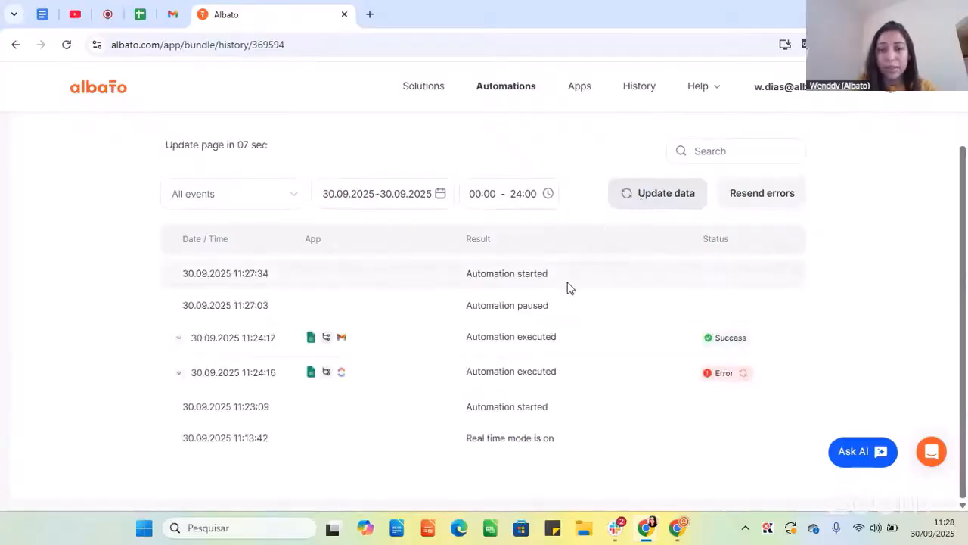
pyautogui.click(650, 195)
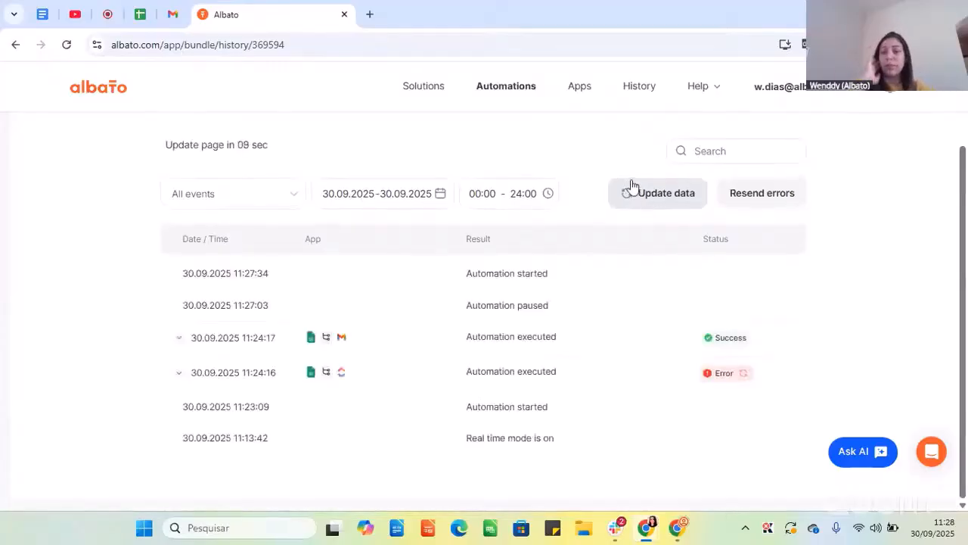
# - Recheck the company size 1500 row in the spreadsheet, then return to Albato and refresh the automation's history again
pyautogui.click(140, 11)
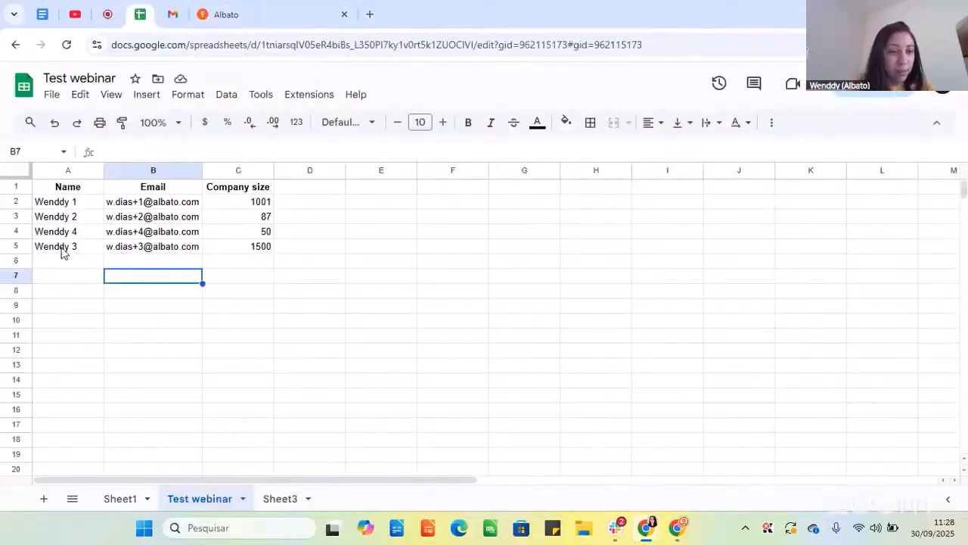
pyautogui.moveTo(62, 251); pyautogui.dragTo(270, 254)
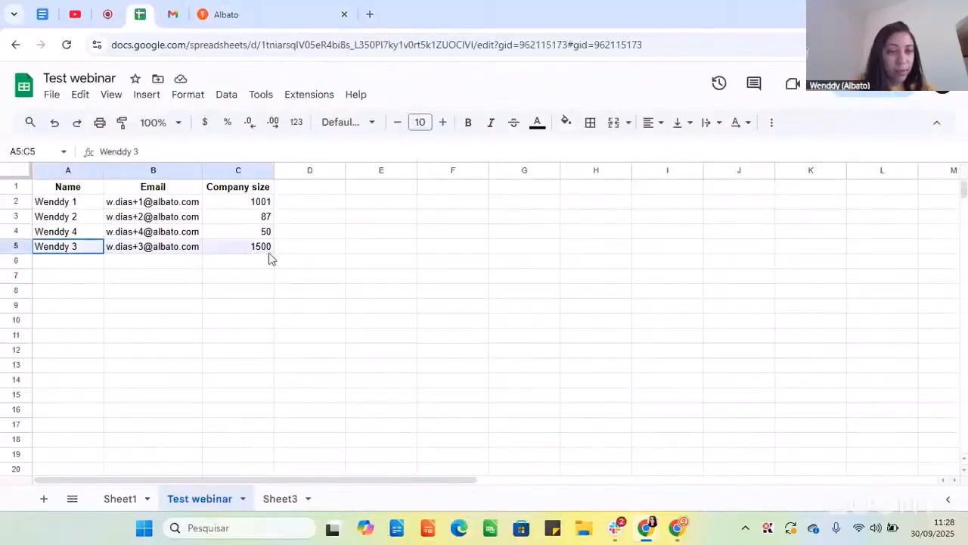
pyautogui.click(252, 9)
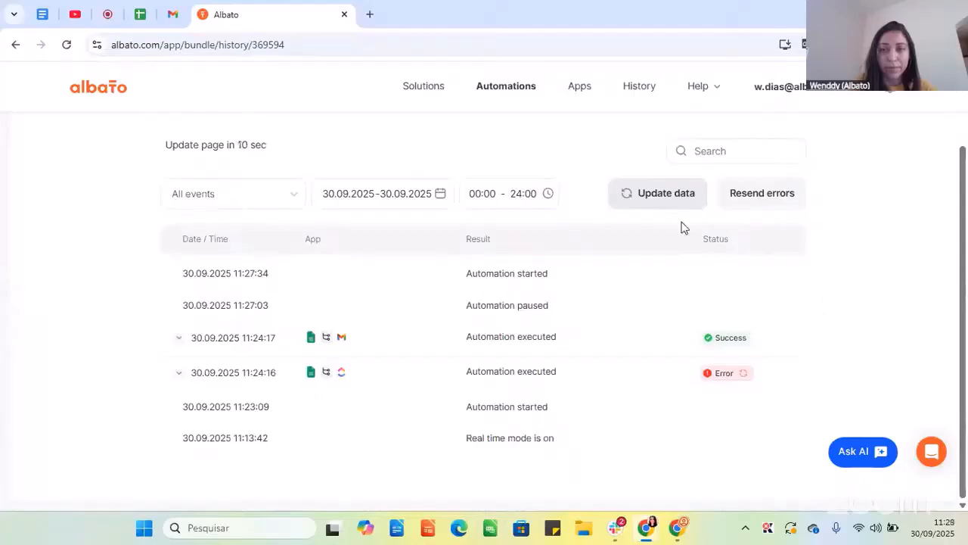
pyautogui.click(667, 204)
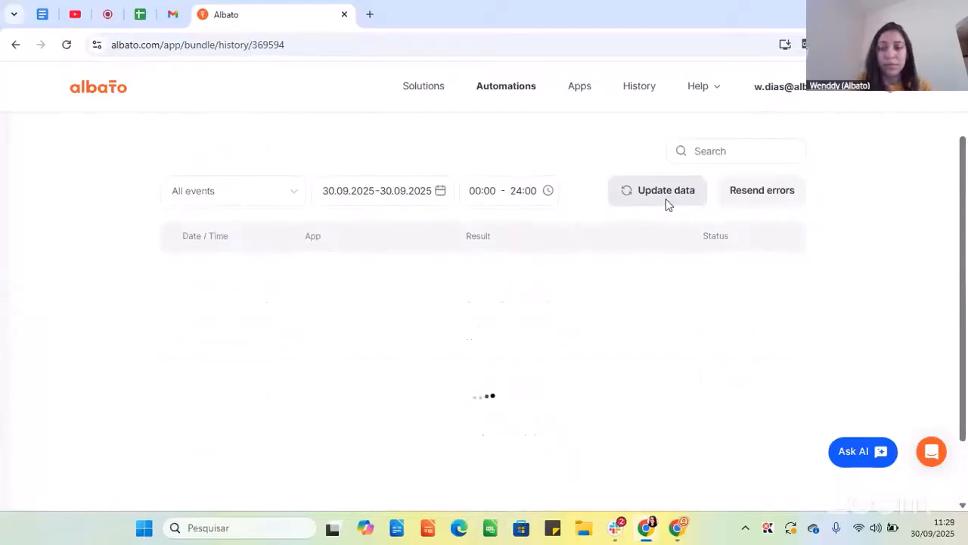
pyautogui.scroll(1, 393, 240)
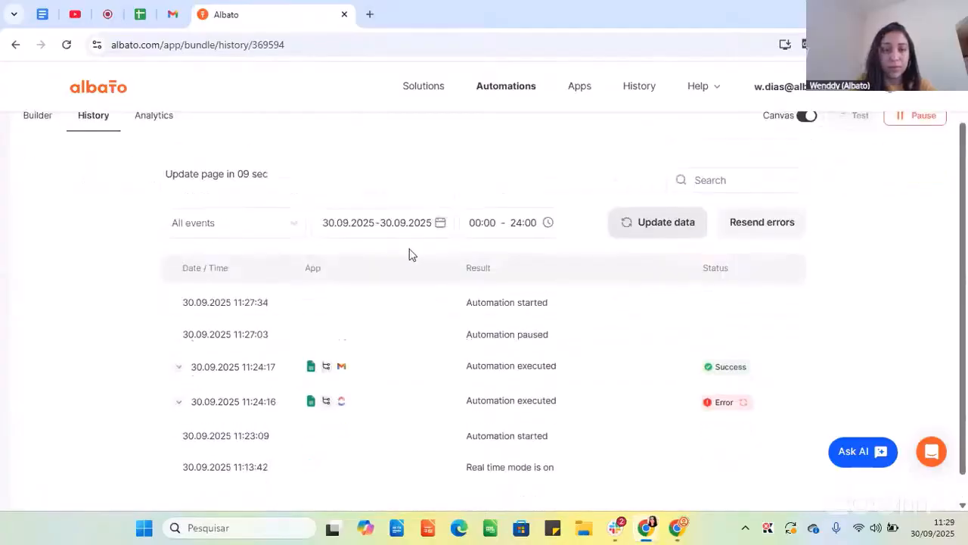
# - Refresh the automation's history, return to the builder, and review the Gmail, ClickUp and Slack branches
pyautogui.scroll(-1, 408, 255)
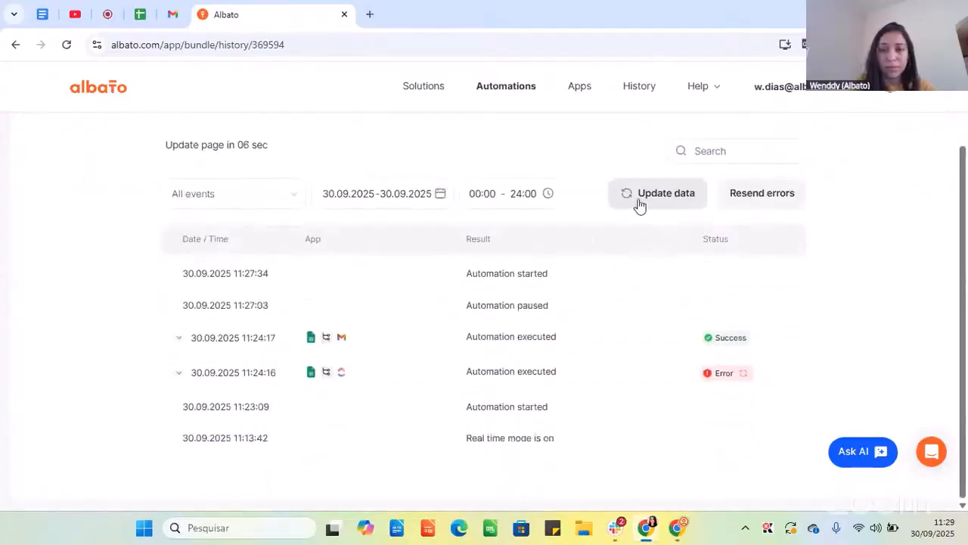
pyautogui.click(639, 198)
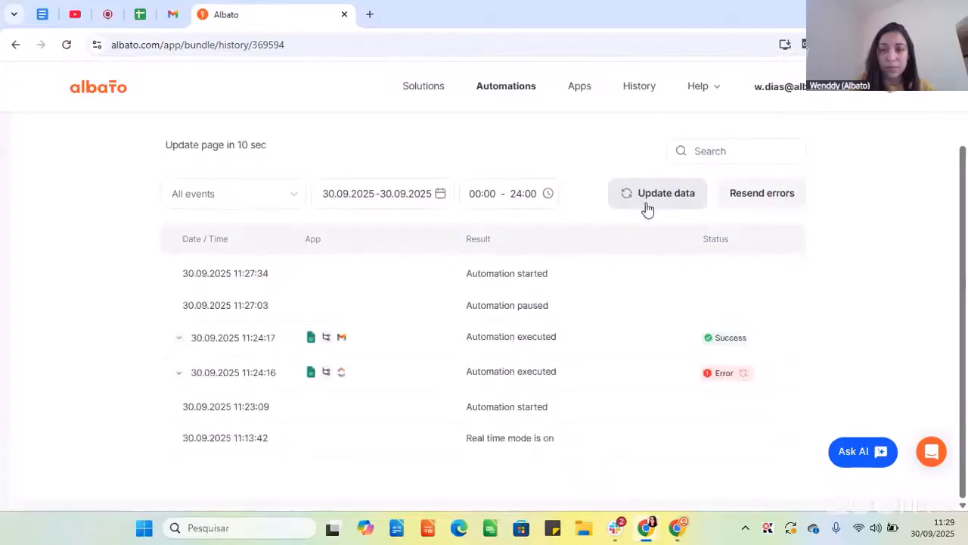
pyautogui.scroll(2, 133, 255)
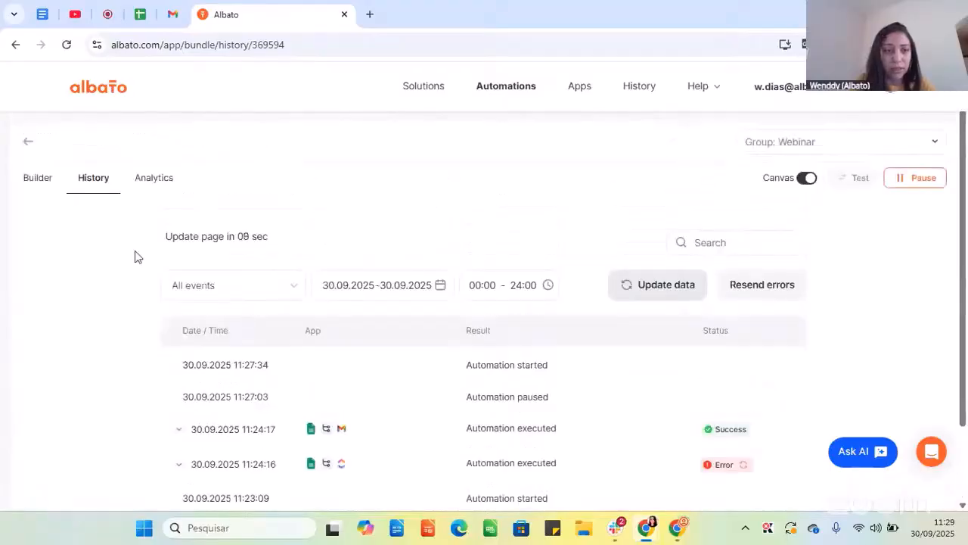
pyautogui.click(42, 181)
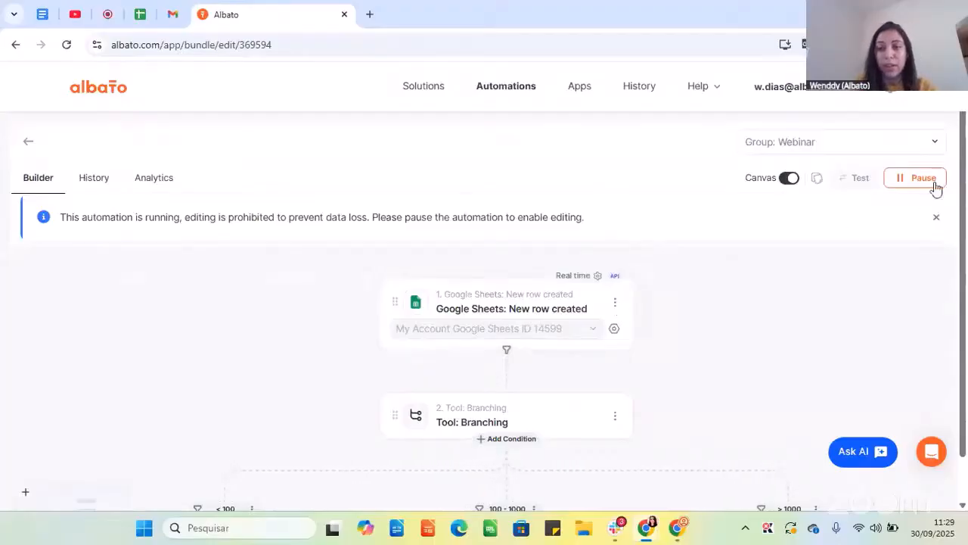
pyautogui.scroll(-3, 515, 303)
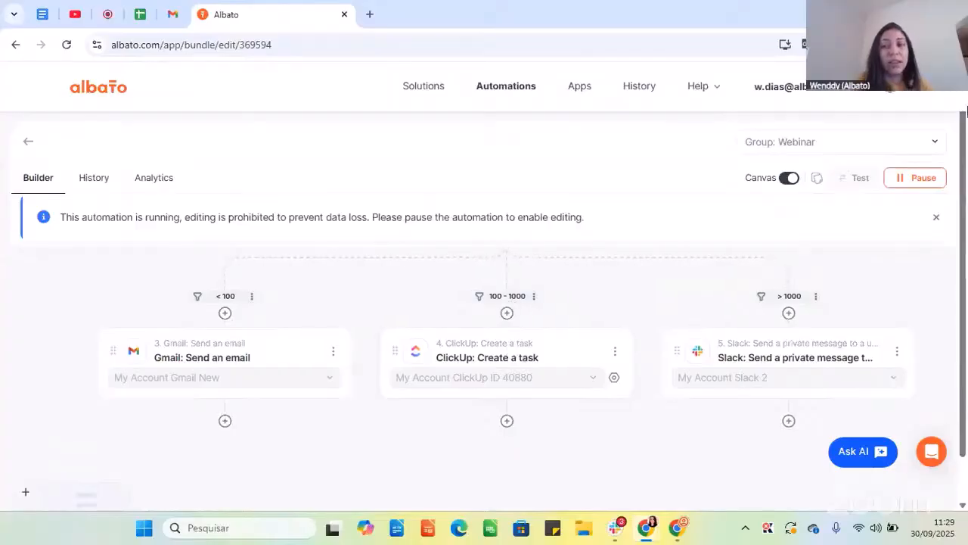
# - Reopen the automation's history and expand the latest Slack run to check each of its steps
pyautogui.click(92, 186)
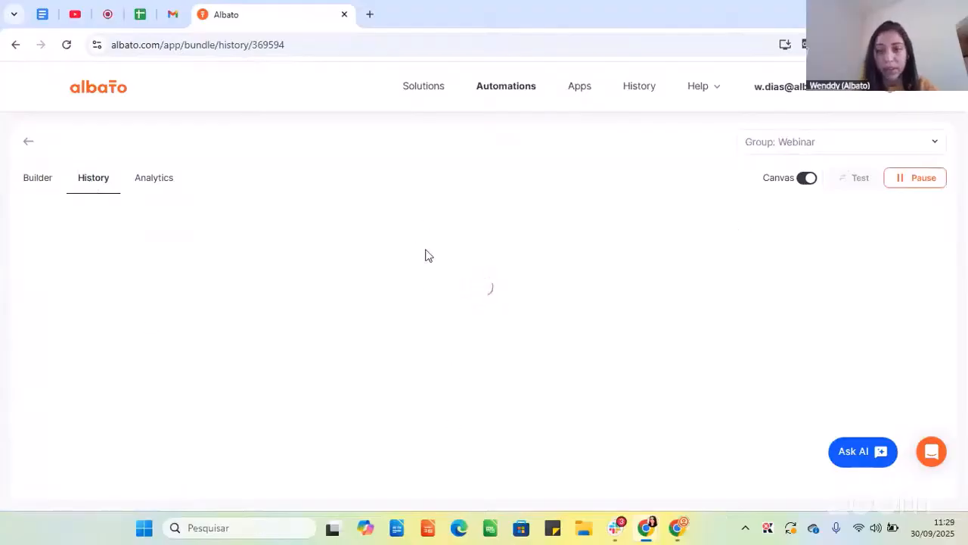
pyautogui.scroll(-1, 594, 390)
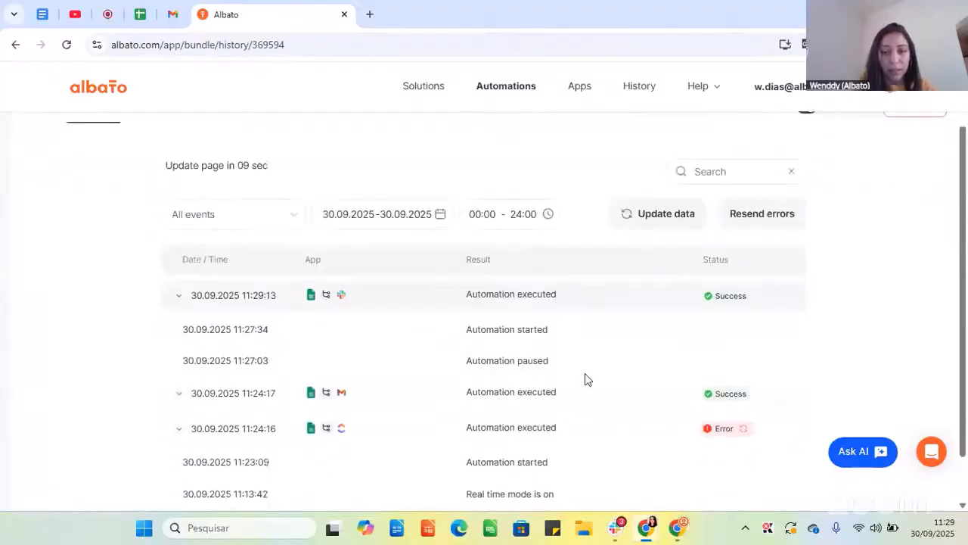
pyautogui.click(178, 299)
pyautogui.scroll(-1, 368, 296)
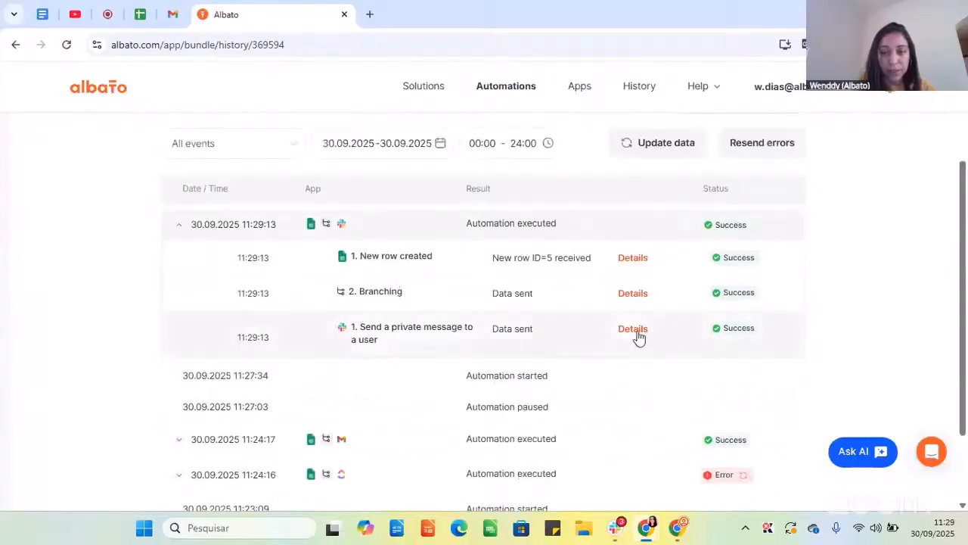
# - Switch to Slack to check today's "Test" message from the Albato app, and return to the automation's history
pyautogui.click(615, 528)
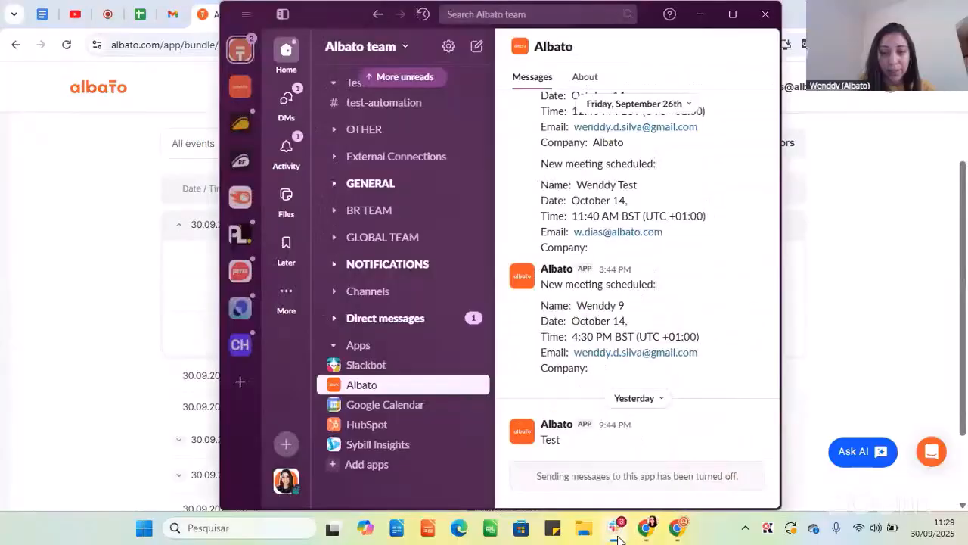
pyautogui.doubleClick(552, 439)
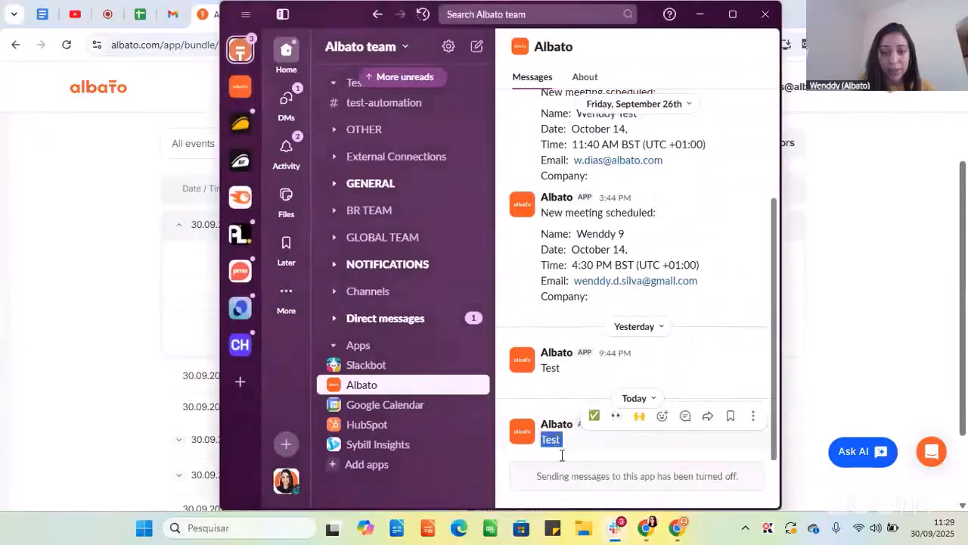
pyautogui.click(617, 529)
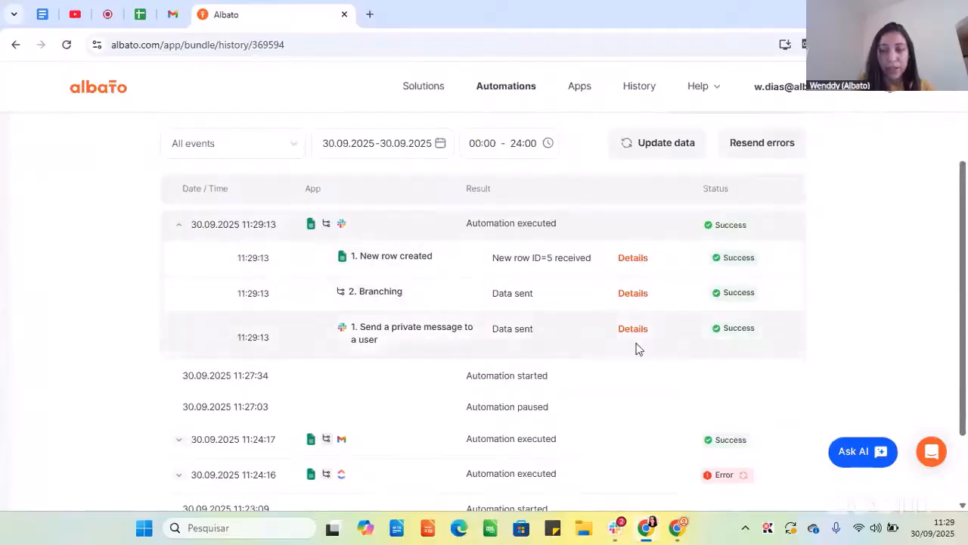
pyautogui.scroll(2, 631, 286)
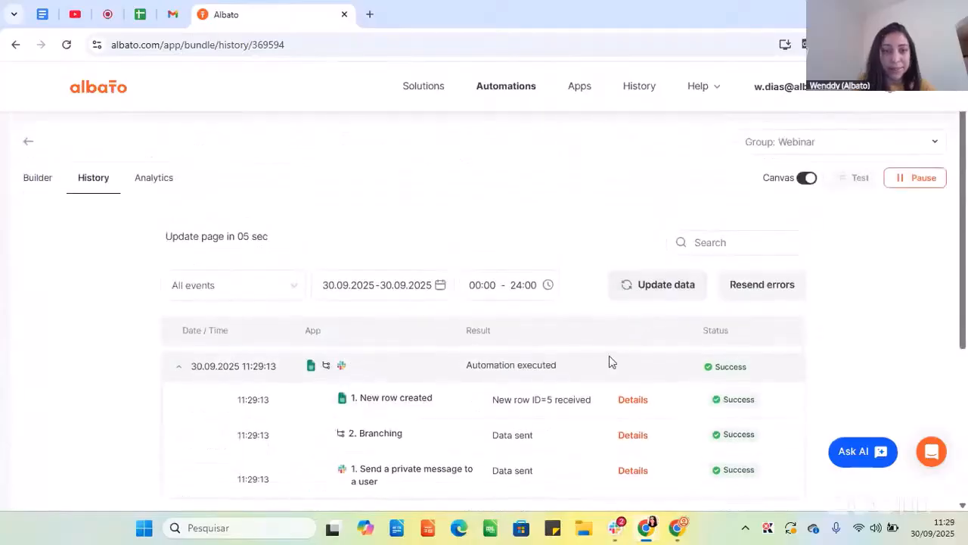
# - Return to the builder and turn the automation's Canvas mode off and back on to compare the two views
pyautogui.click(37, 177)
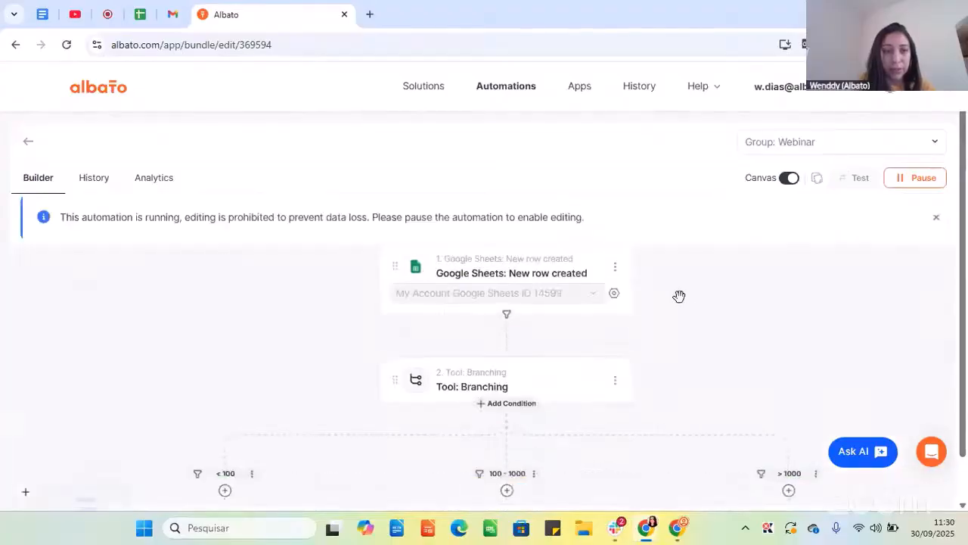
pyautogui.click(787, 180)
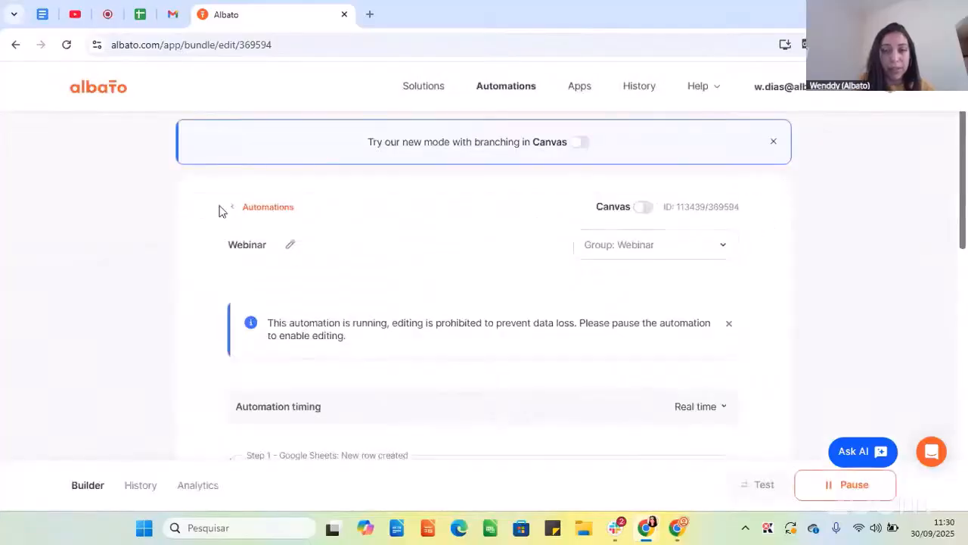
pyautogui.click(642, 208)
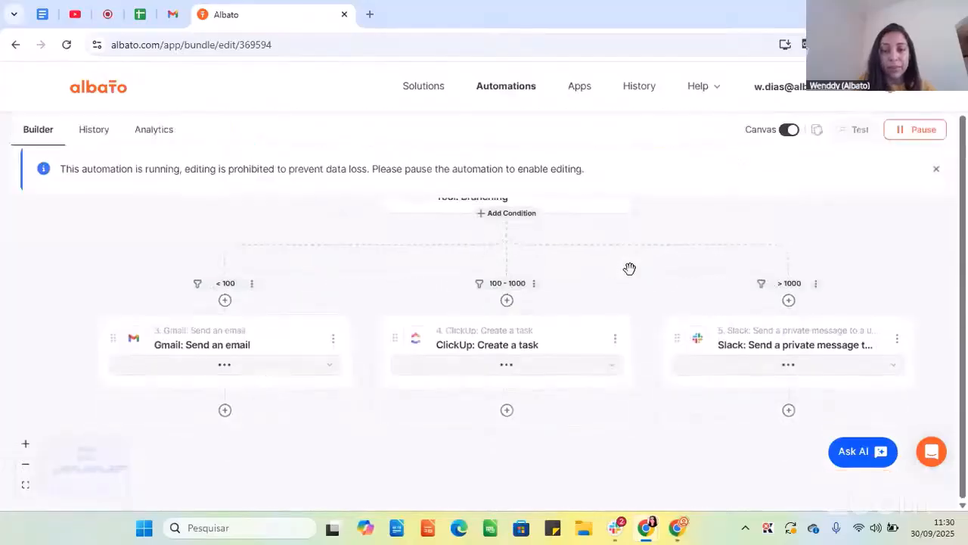
pyautogui.scroll(3, 629, 277)
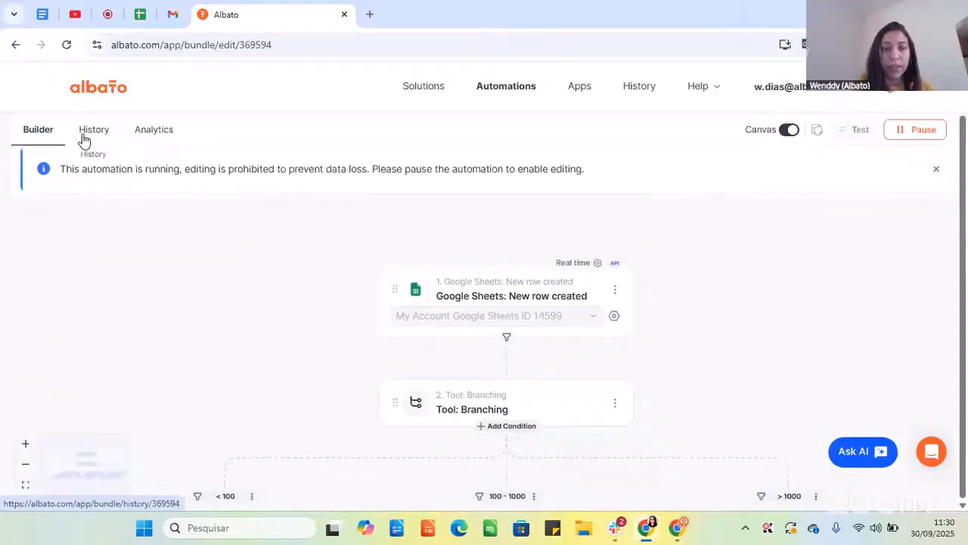
# - Go to the list of automations, pause the "Webinar" automation, and dismiss the notification
pyautogui.click(513, 91)
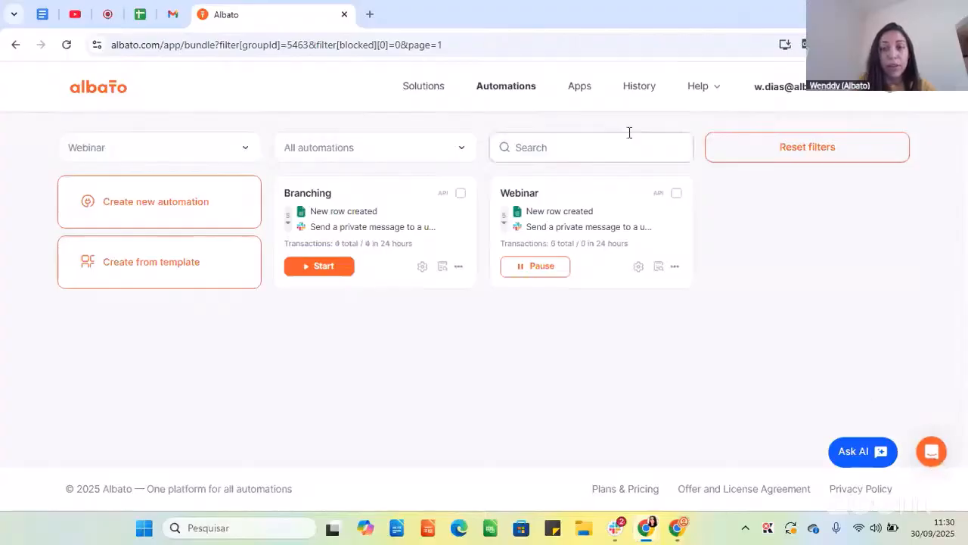
pyautogui.click(703, 90)
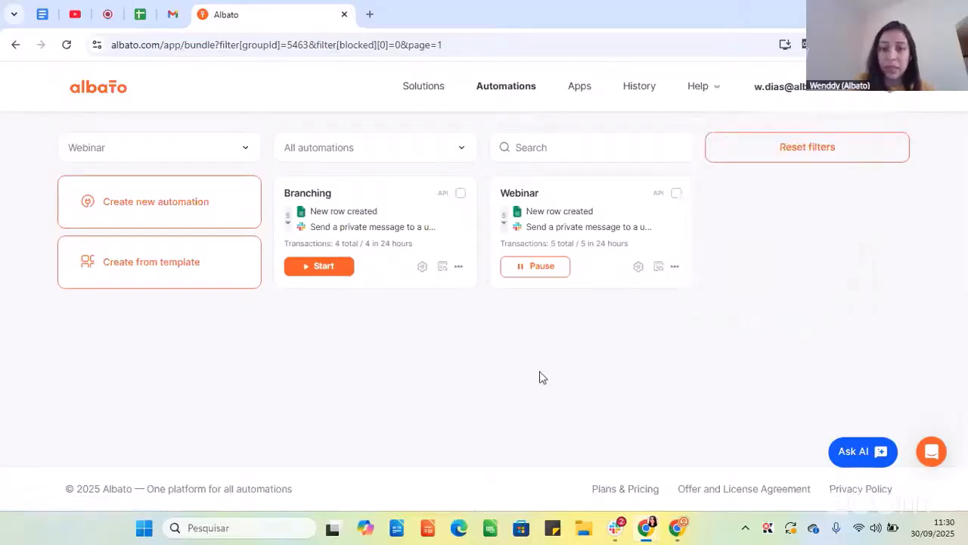
pyautogui.click(538, 274)
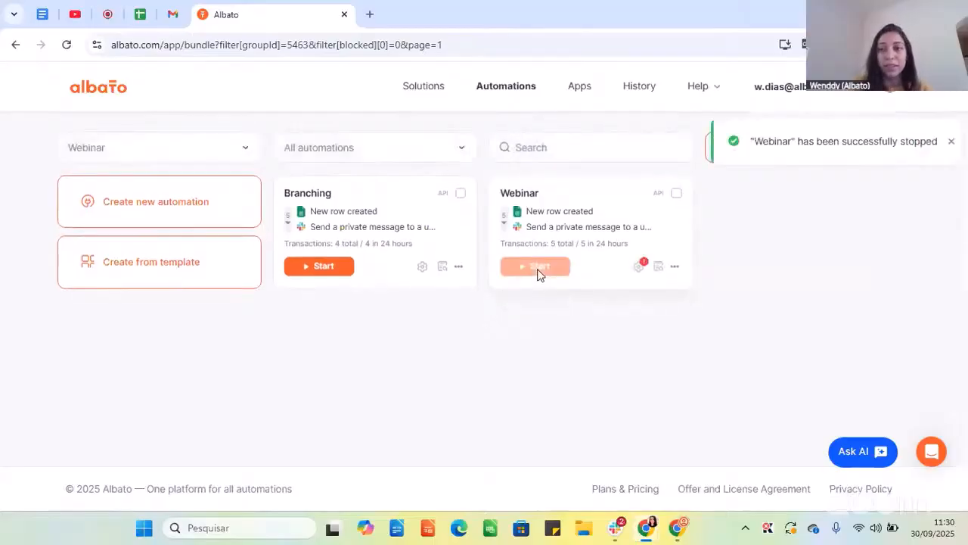
pyautogui.click(951, 141)
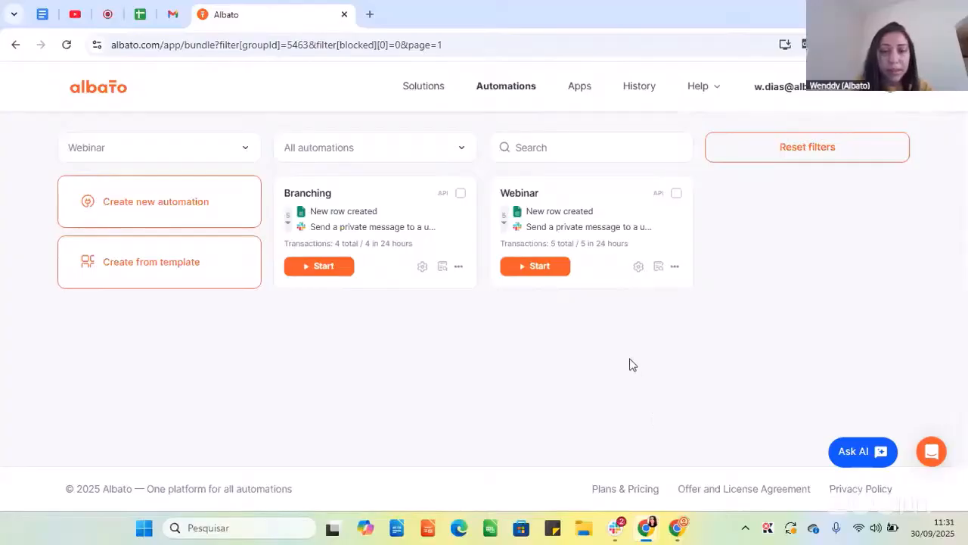
# - Create a new automation in the Webinar group, turn on Canvas mode, and choose Slack as the trigger app
pyautogui.click(195, 198)
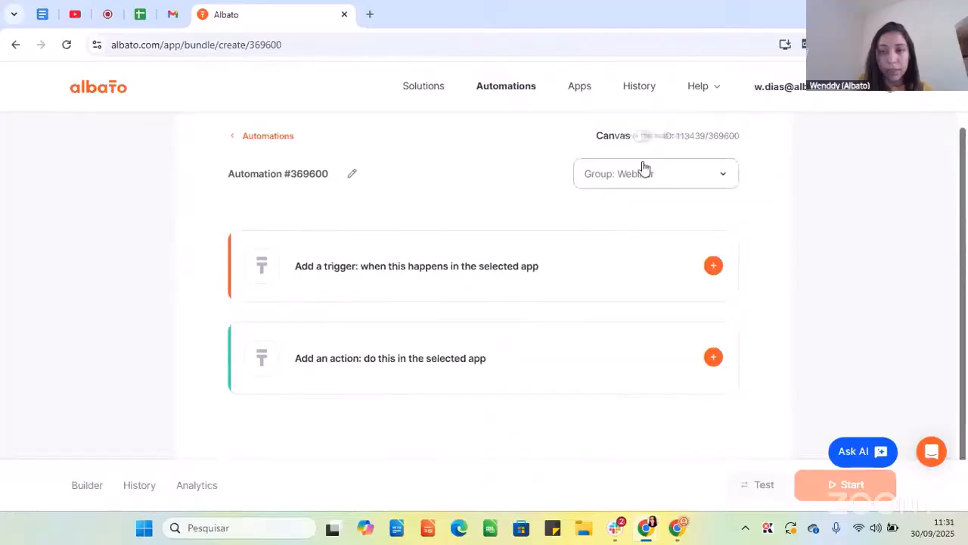
pyautogui.click(645, 209)
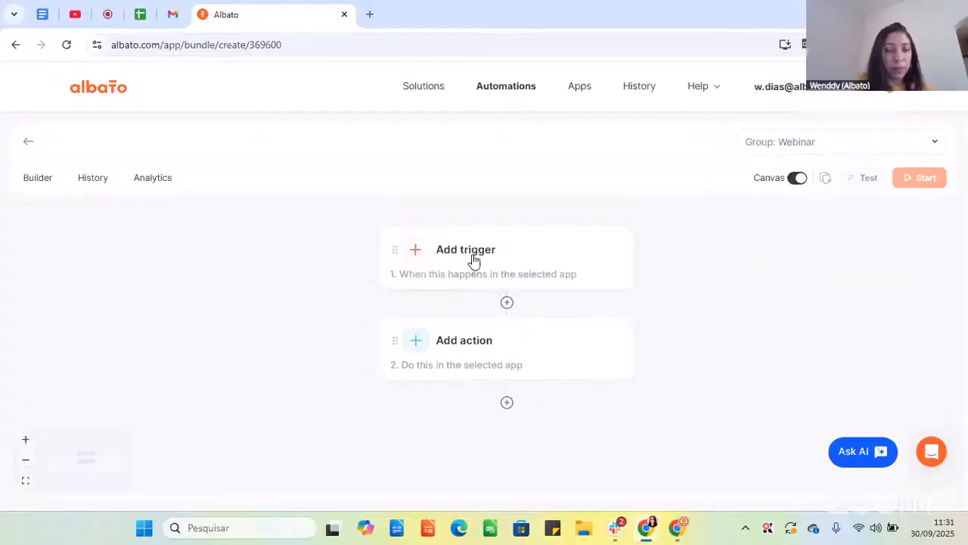
pyautogui.click(474, 261)
pyautogui.click(458, 255)
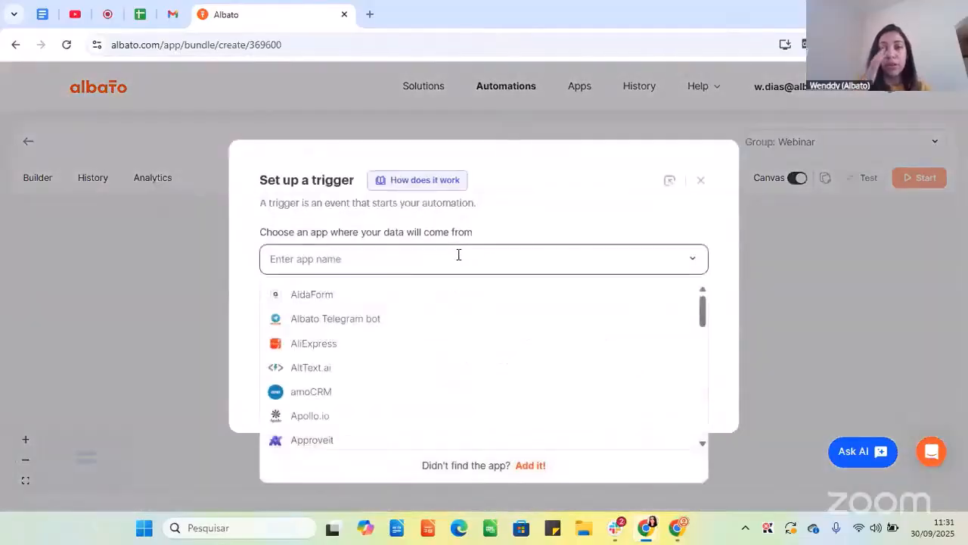
pyautogui.write('slack')
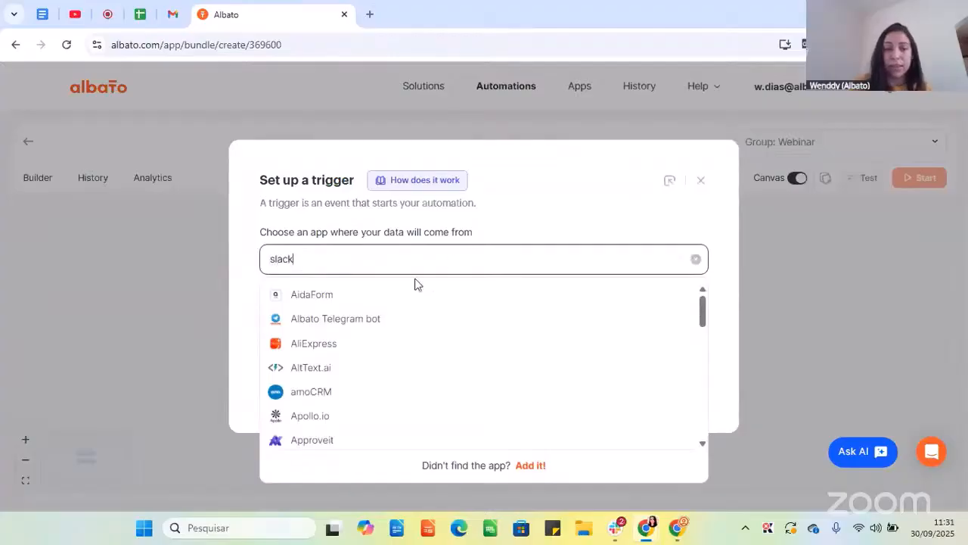
pyautogui.click(331, 299)
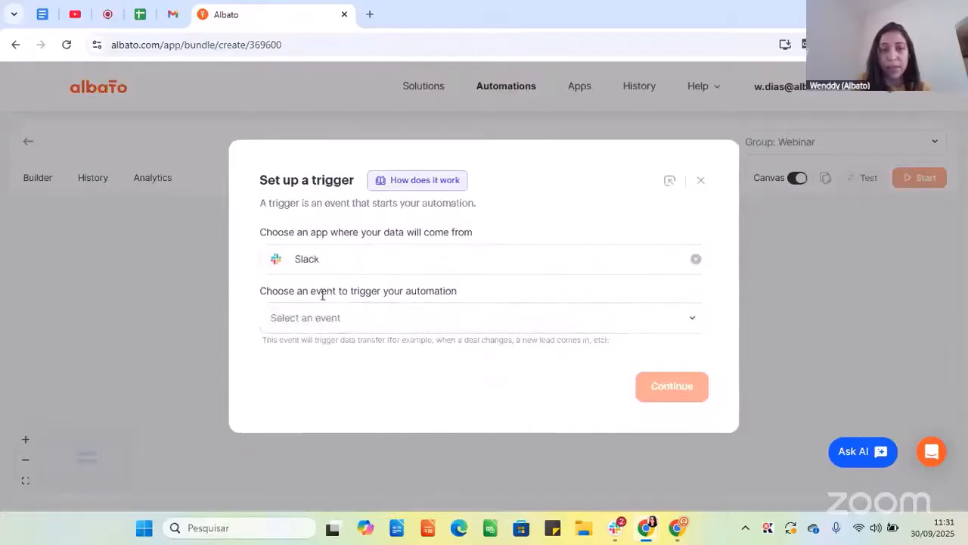
# - Set the trigger event to "New message in public channel" with the connection "My Account Slack 2", and continue to testing
pyautogui.click(330, 325)
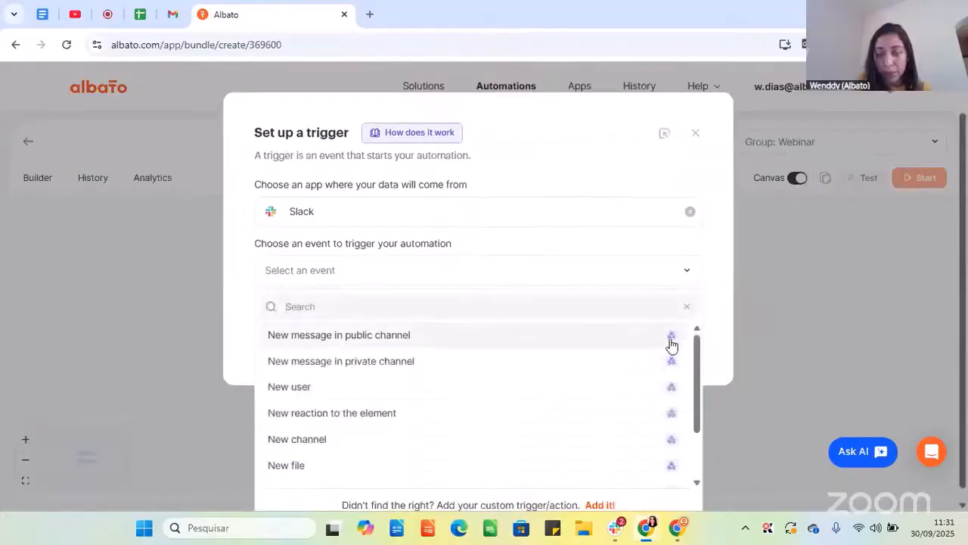
pyautogui.moveTo(674, 344)
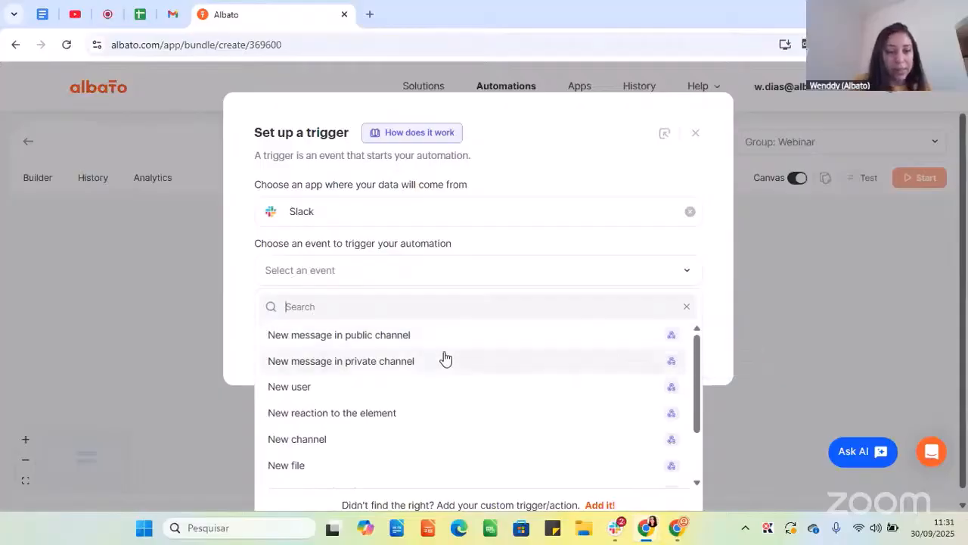
pyautogui.click(323, 337)
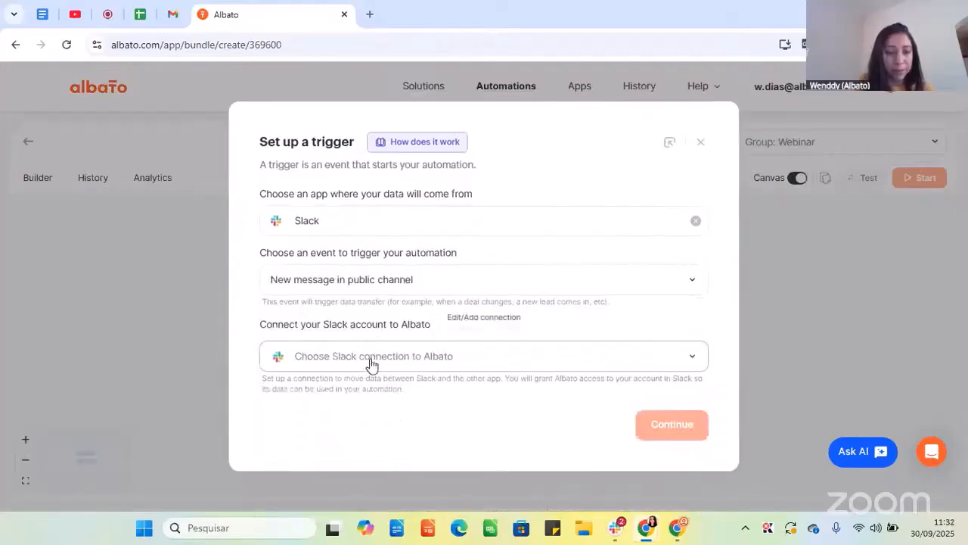
pyautogui.click(370, 364)
pyautogui.click(381, 359)
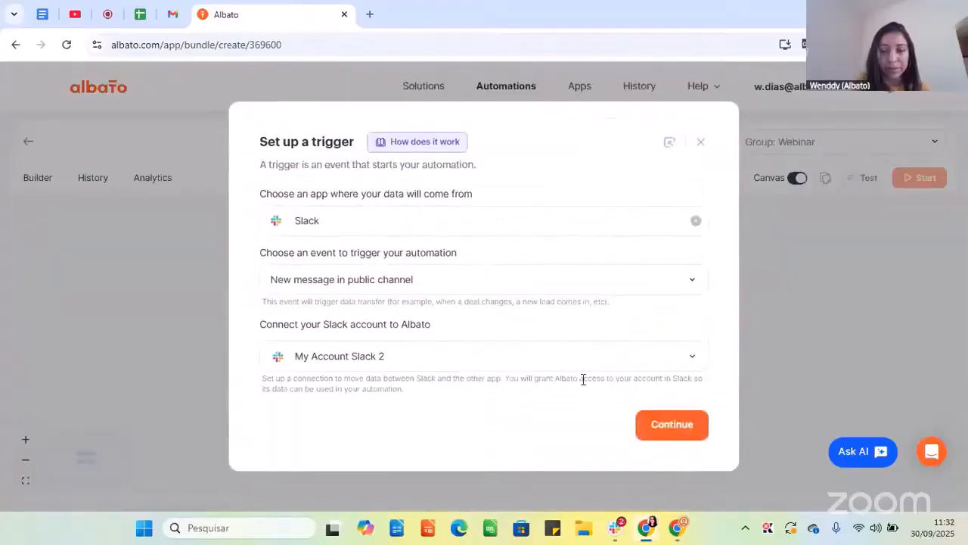
pyautogui.click(655, 424)
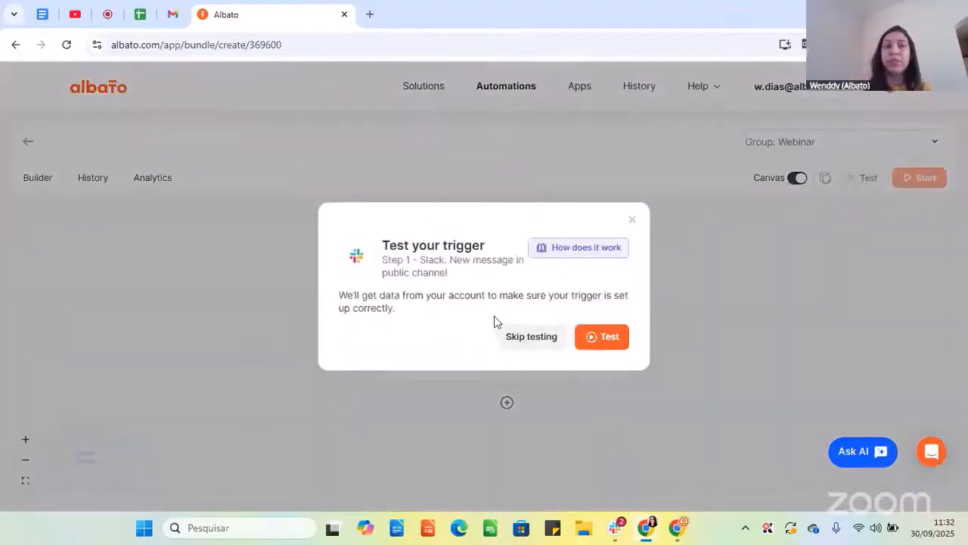
# - Start the Slack trigger test, wait for the webhook, and send the message "Test" to the test-automation channel in Slack
pyautogui.click(609, 337)
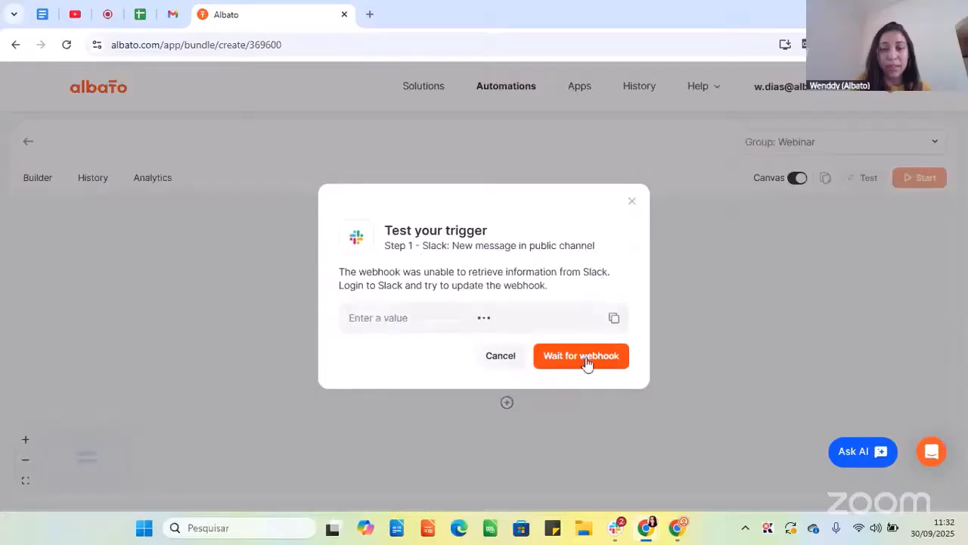
pyautogui.click(586, 364)
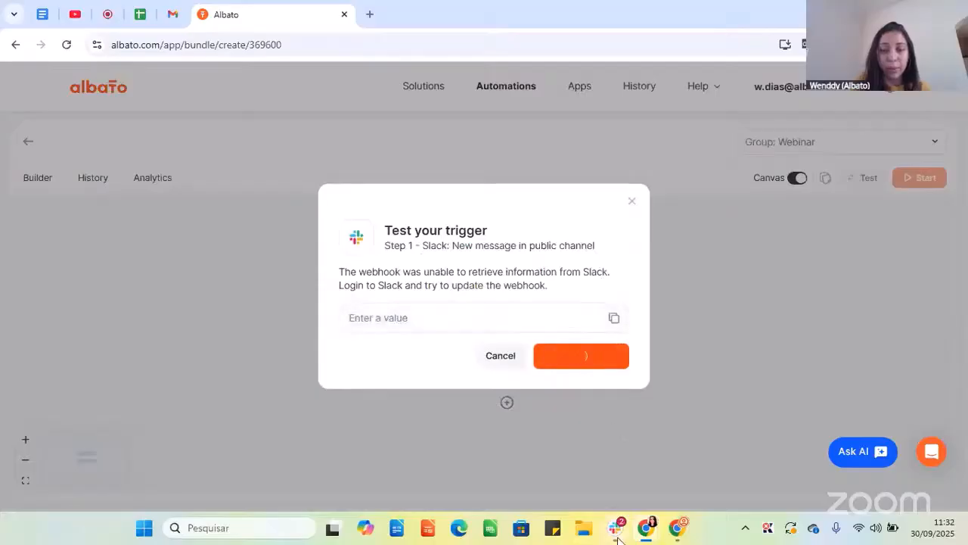
pyautogui.moveTo(617, 539)
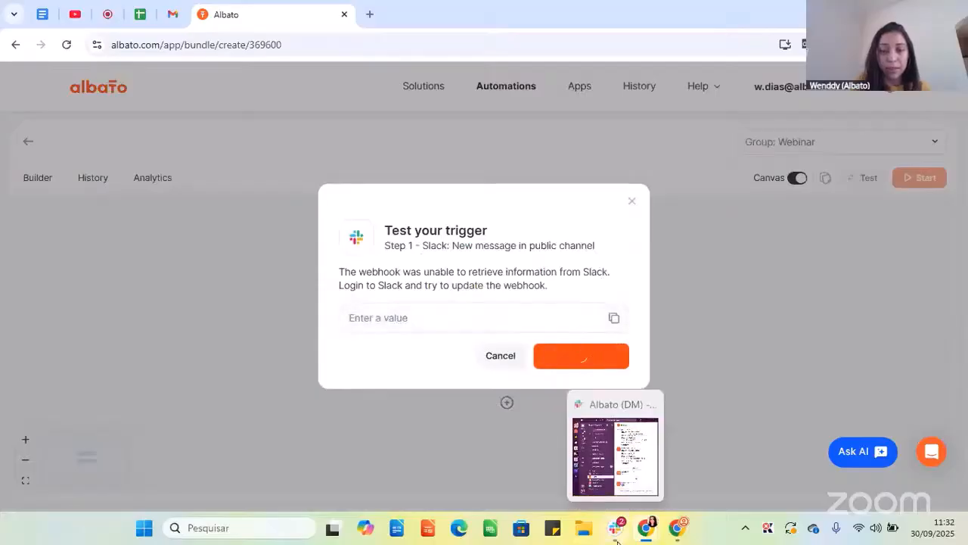
pyautogui.click(617, 534)
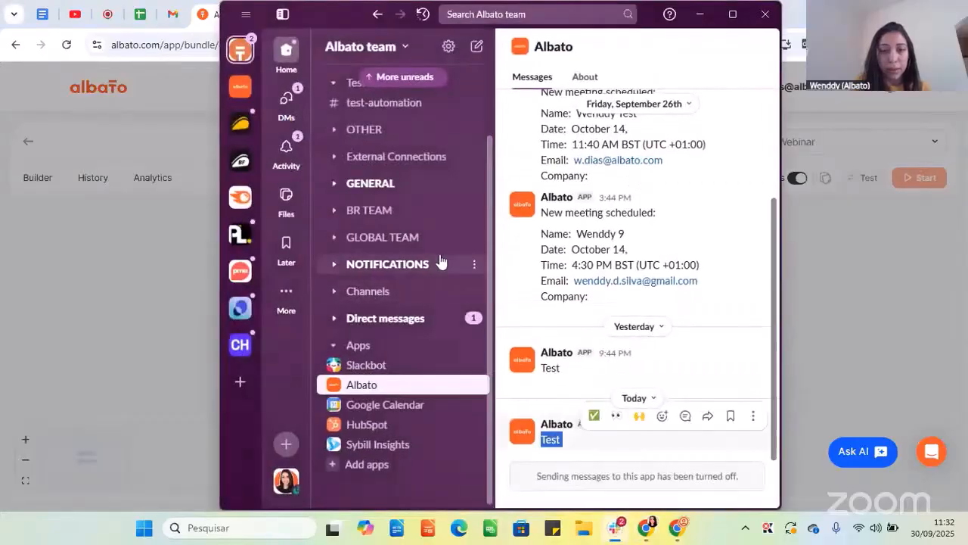
pyautogui.scroll(2, 432, 259)
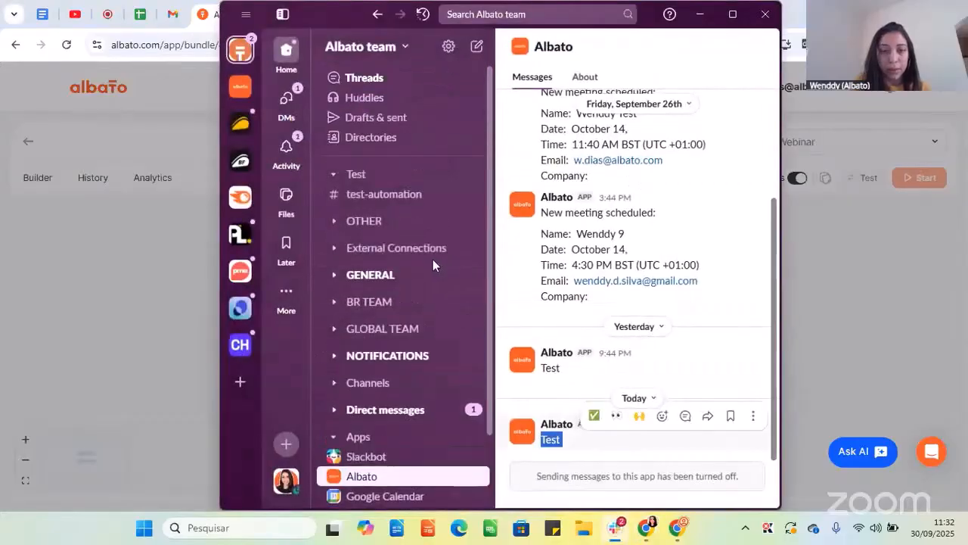
pyautogui.click(377, 198)
pyautogui.write('Test')
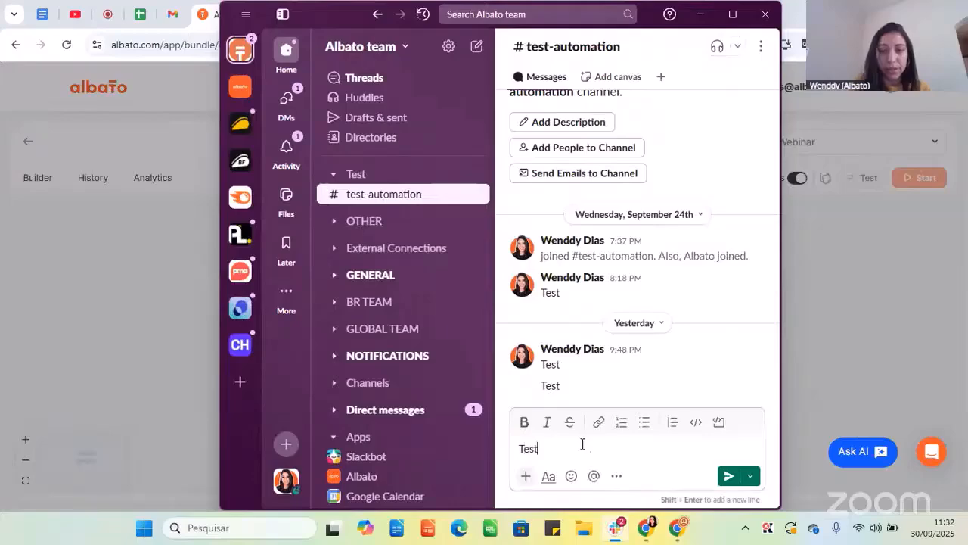
pyautogui.press('Return')
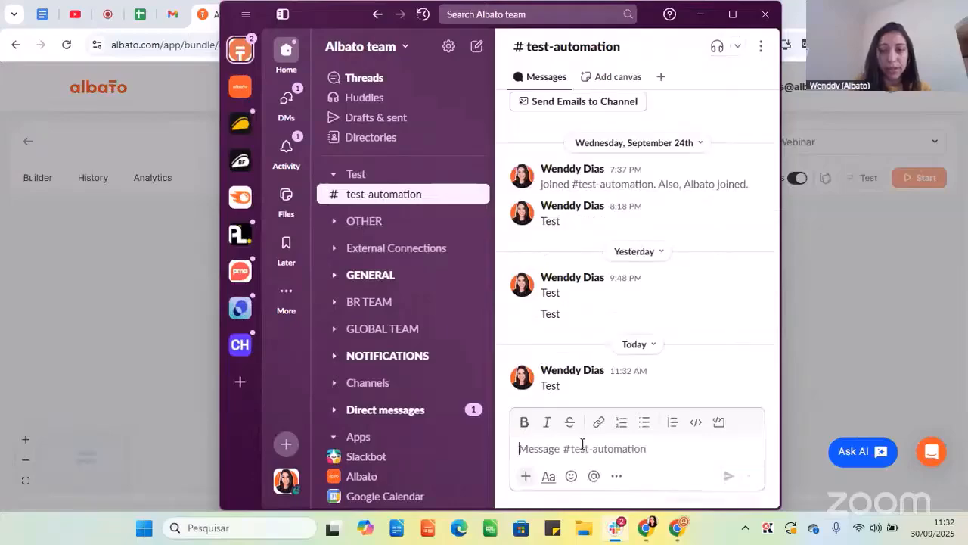
# - Return to Albato and examine the sample data received by the Slack trigger test
pyautogui.click(616, 529)
pyautogui.scroll(-4, 522, 314)
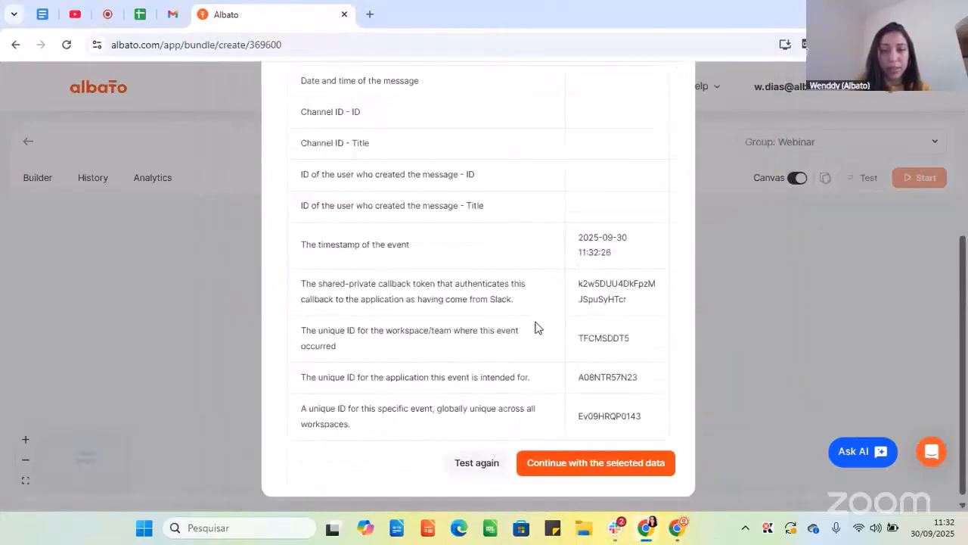
pyautogui.scroll(5, 598, 357)
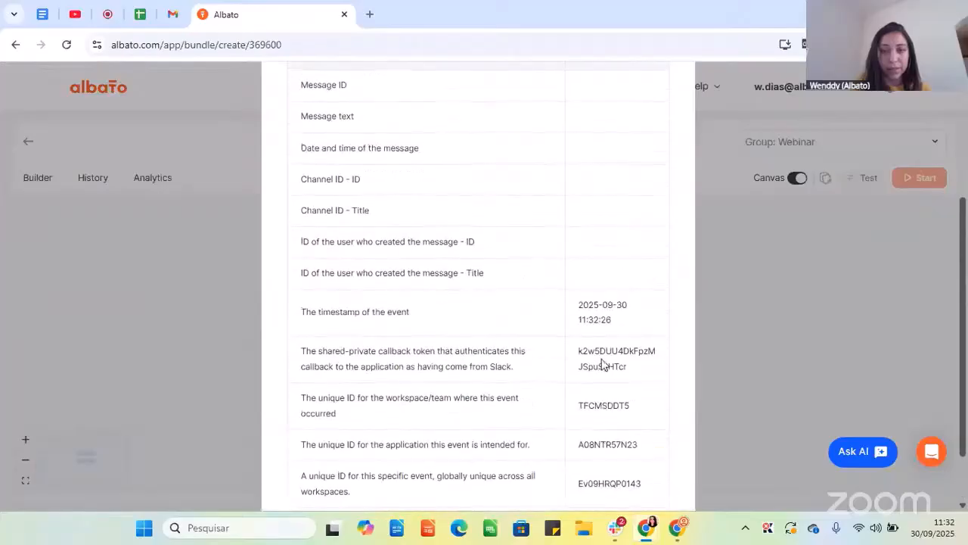
pyautogui.scroll(-2, 462, 253)
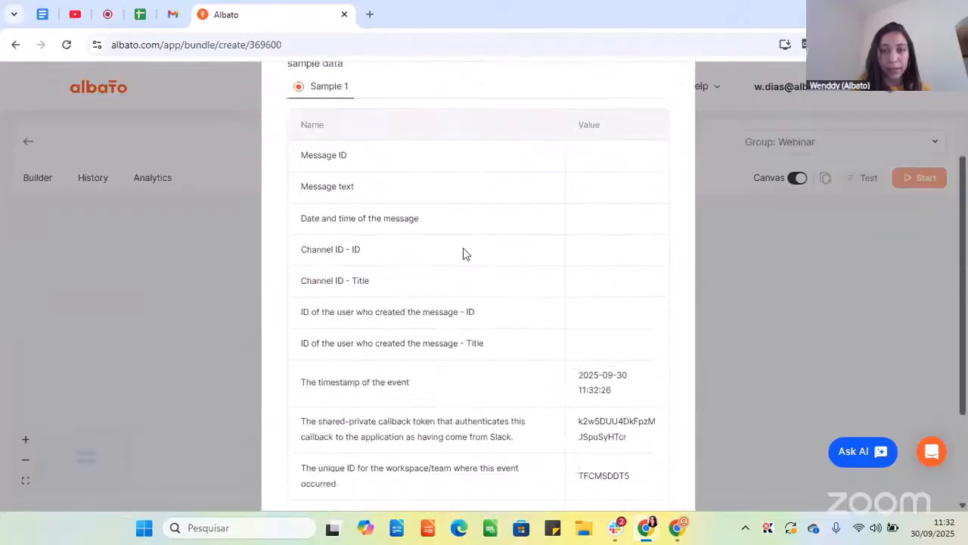
pyautogui.scroll(-3, 555, 228)
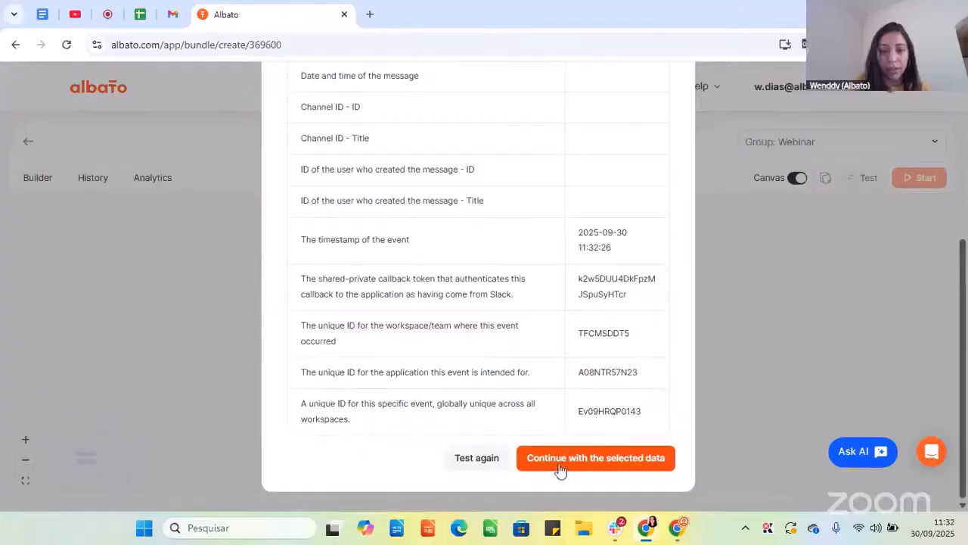
# - Repeat the trigger test, send another "Test" message to test-automation in Slack while the webhook waits, and return to Albato
pyautogui.click(476, 459)
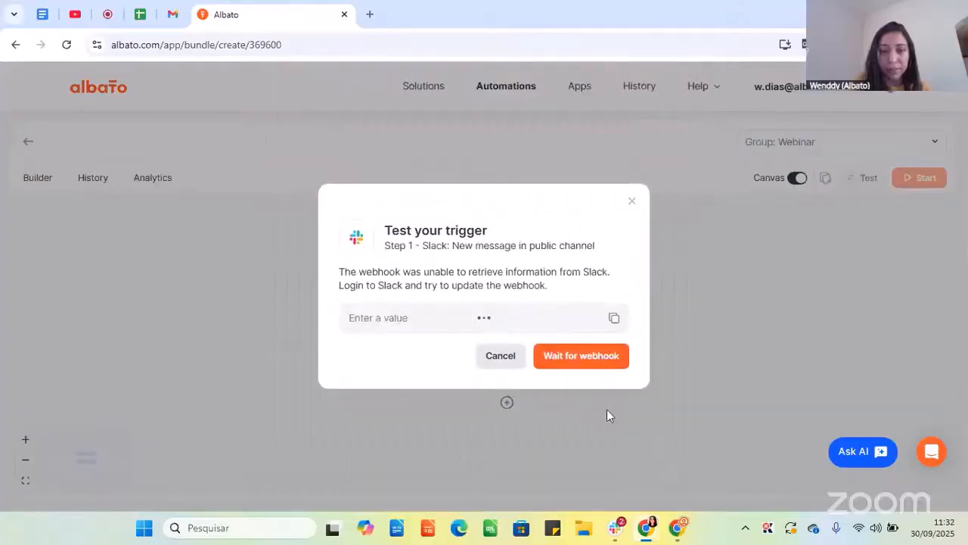
pyautogui.click(573, 360)
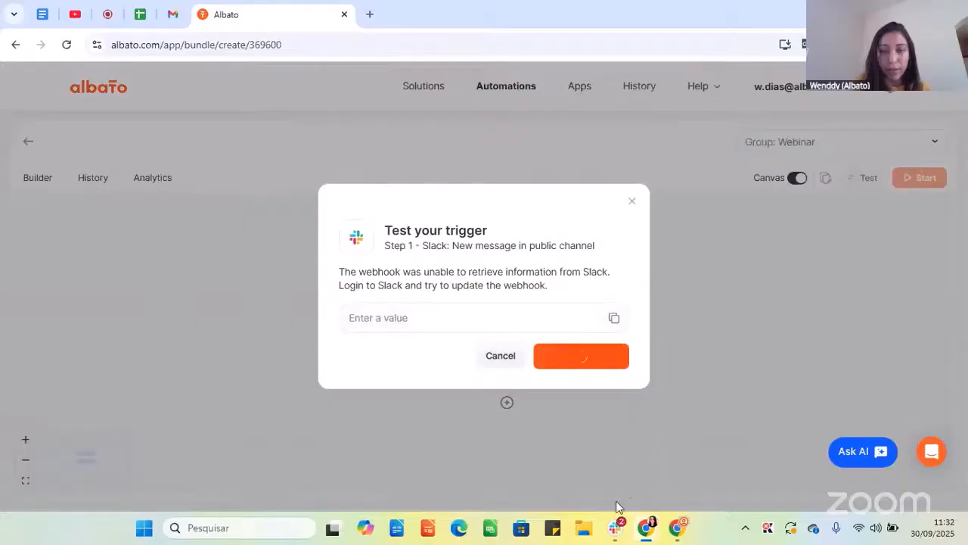
pyautogui.click(619, 527)
pyautogui.write('Test')
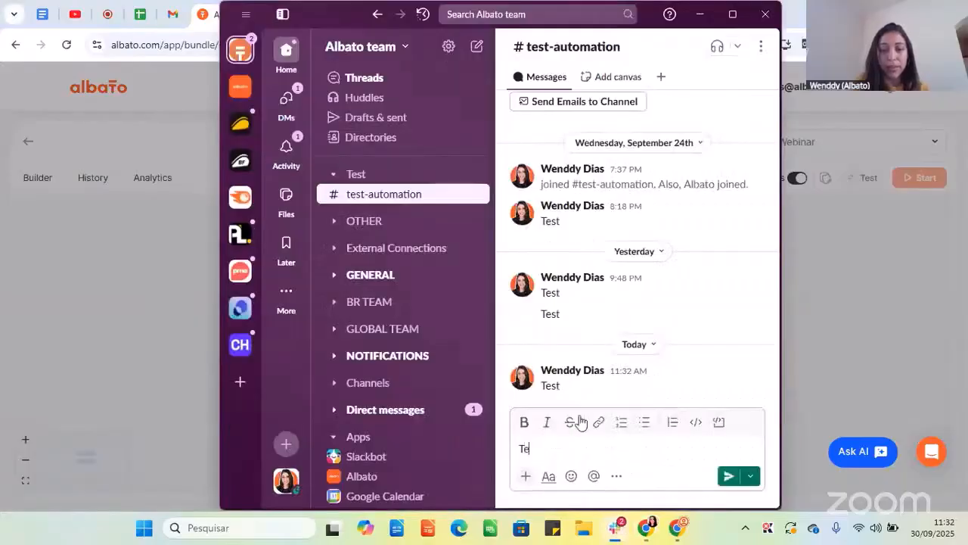
pyautogui.press('Return')
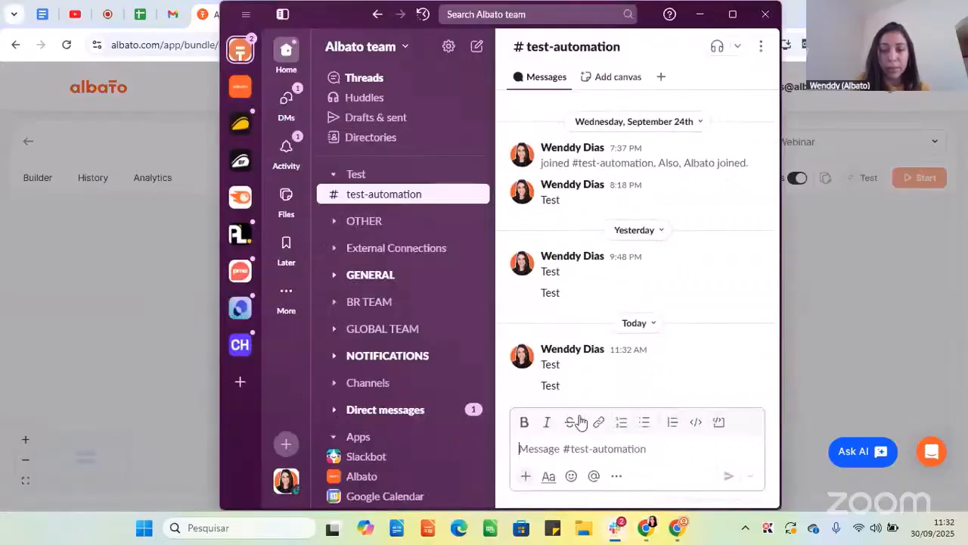
pyautogui.click(618, 527)
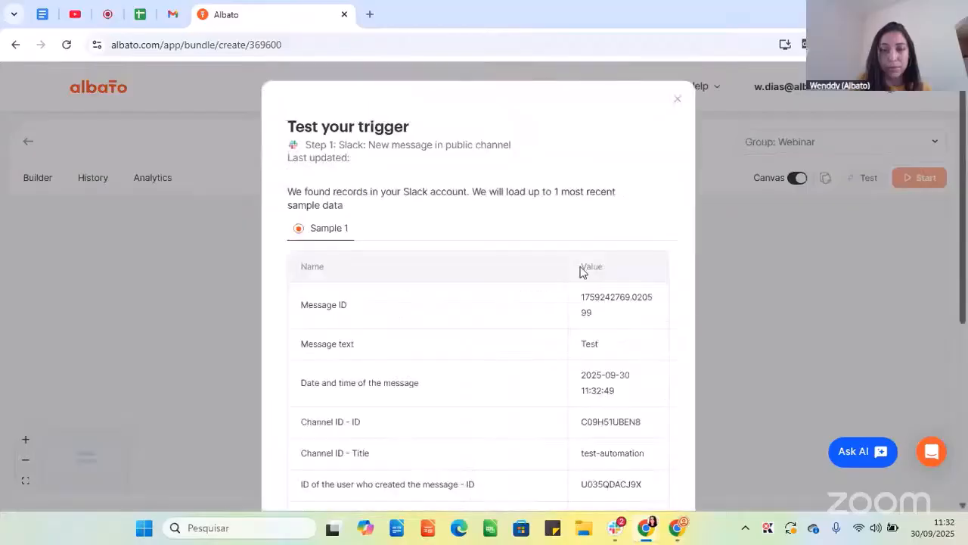
# - Review the message, channel and author fields of Sample 1 from the repeated Slack test and continue with that data
pyautogui.scroll(-1, 602, 318)
pyautogui.scroll(-1, 601, 318)
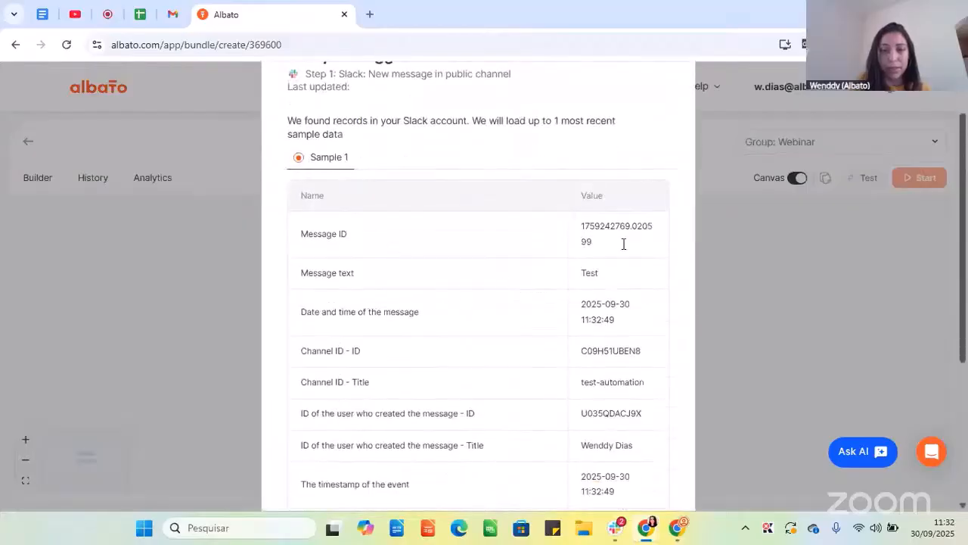
pyautogui.scroll(-2, 595, 275)
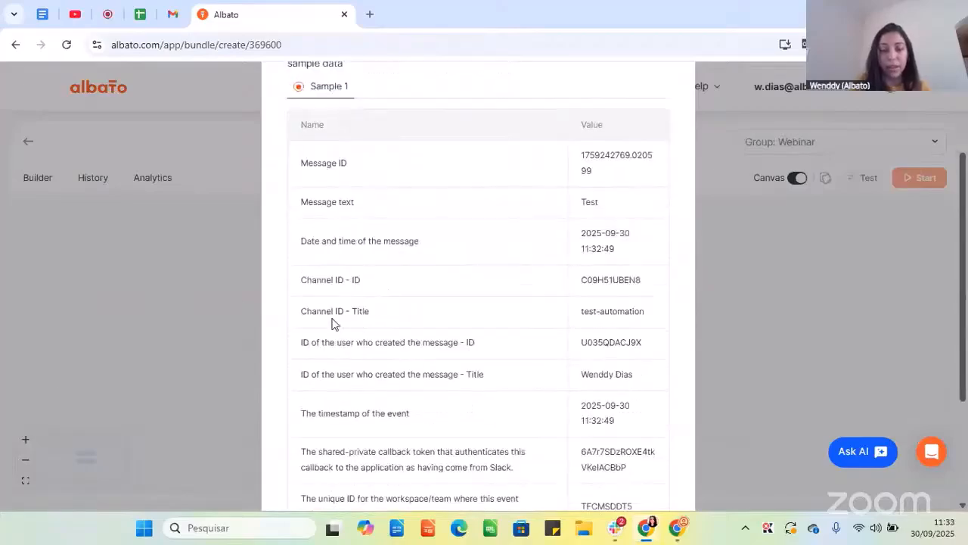
pyautogui.scroll(-4, 480, 311)
pyautogui.scroll(8, 605, 234)
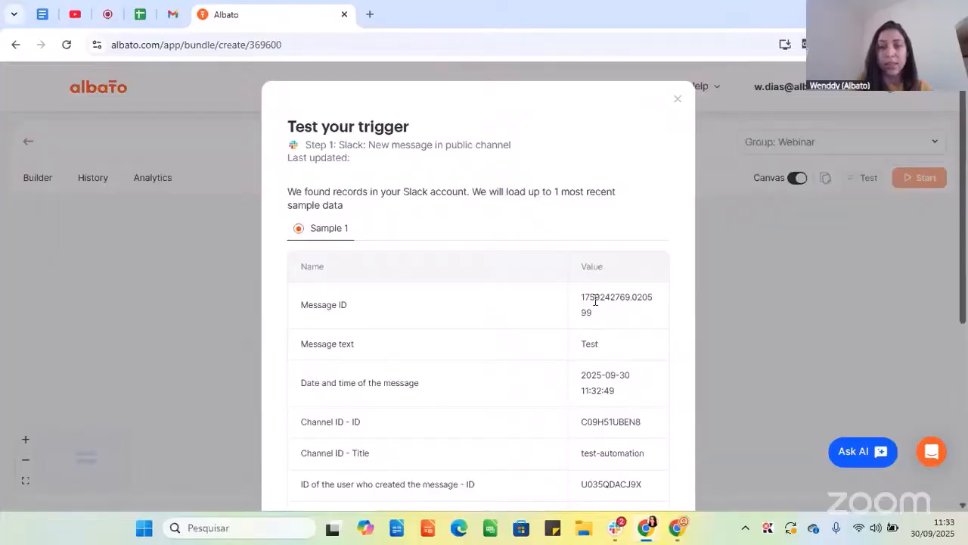
pyautogui.scroll(-8, 595, 300)
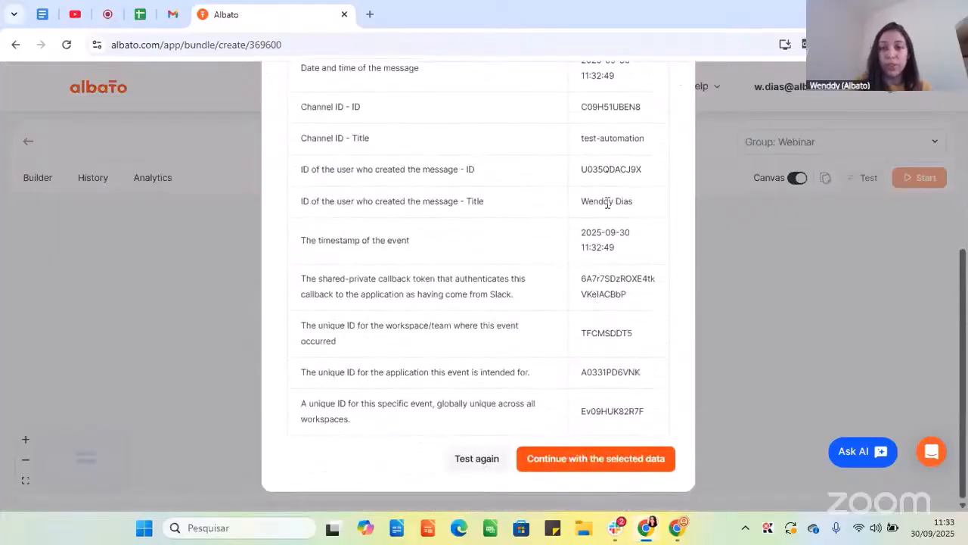
pyautogui.doubleClick(599, 202)
pyautogui.scroll(1, 607, 236)
pyautogui.scroll(-1, 607, 257)
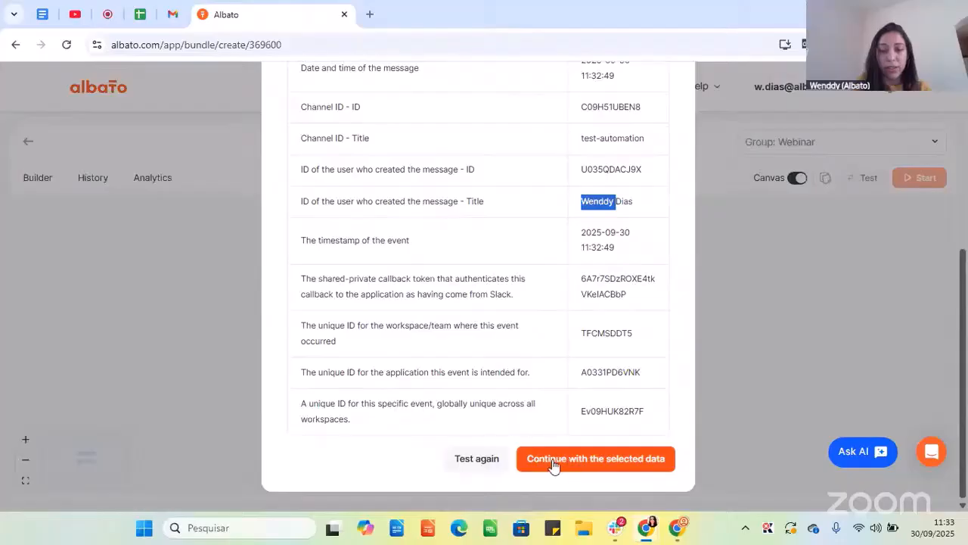
pyautogui.click(617, 466)
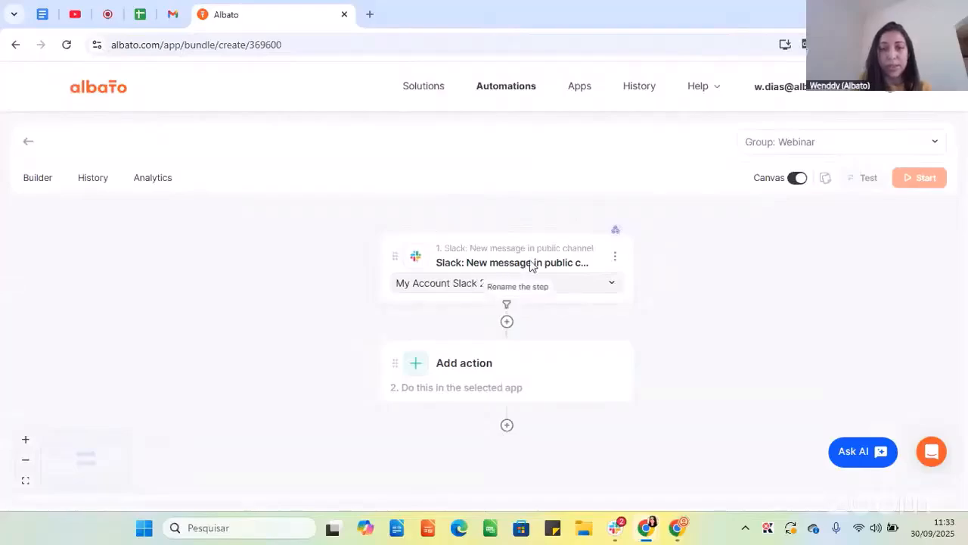
# - Go to the list of automations, create another new automation in the Webinar group, and turn on its Canvas mode
pyautogui.click(496, 98)
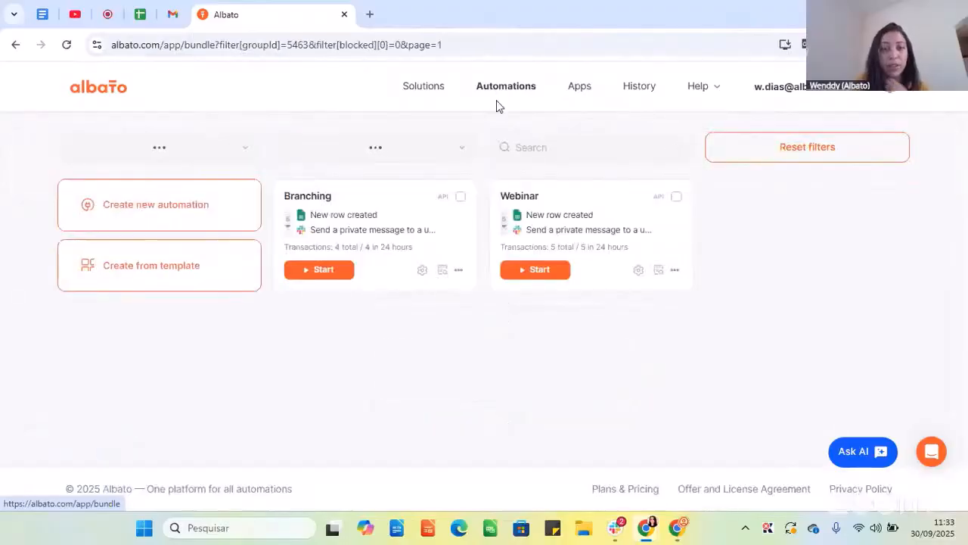
pyautogui.click(180, 194)
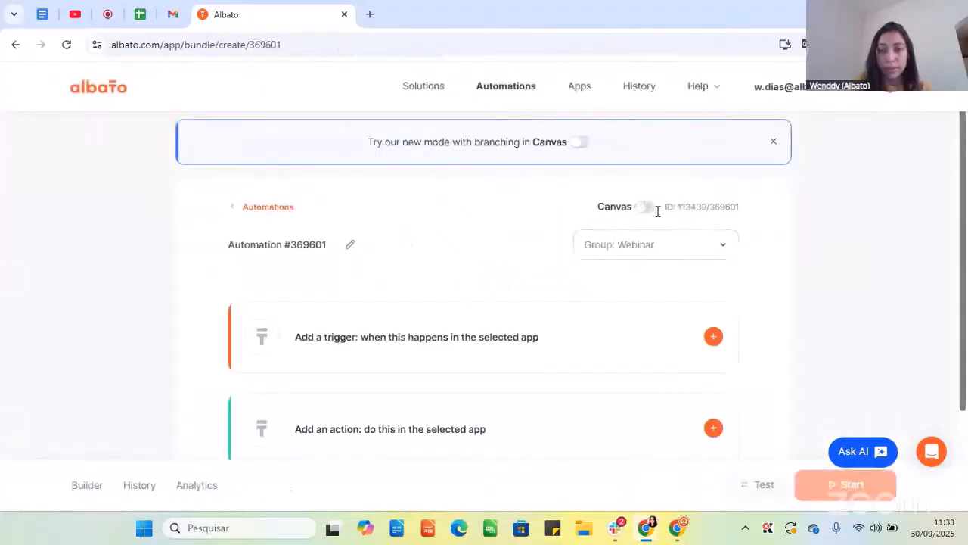
pyautogui.click(640, 208)
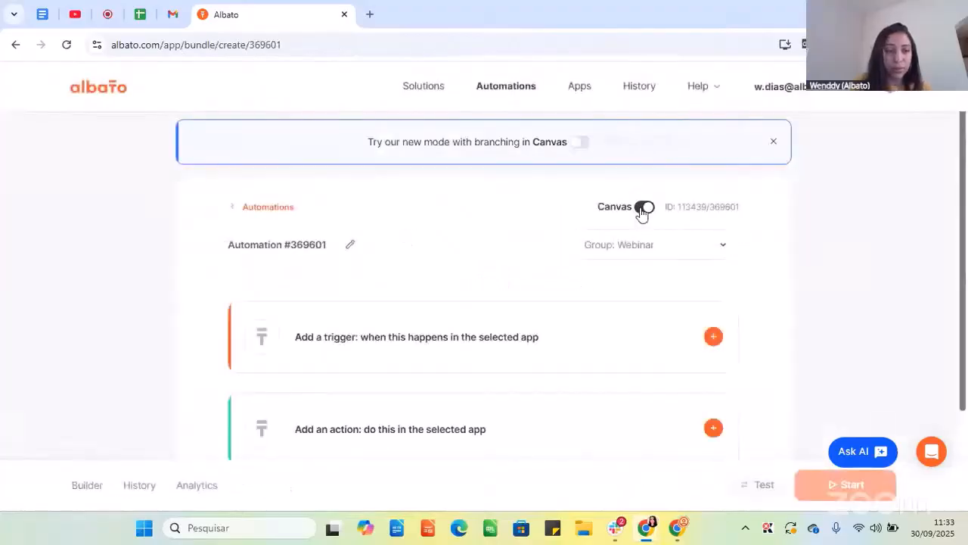
# - Set up the trigger with Gmail, the event "New Email" and the connection "My Account Gmail New", and continue to testing
pyautogui.click(469, 276)
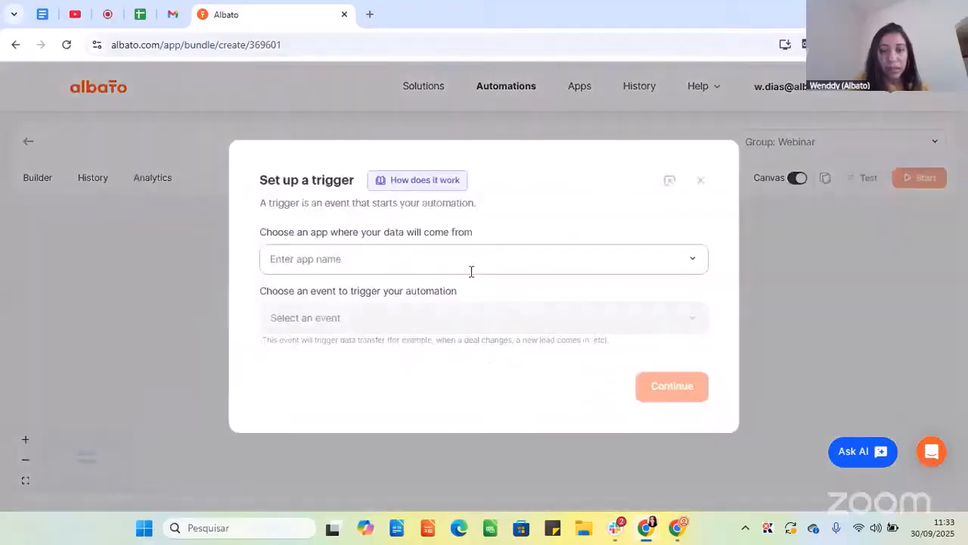
pyautogui.write('Gmail')
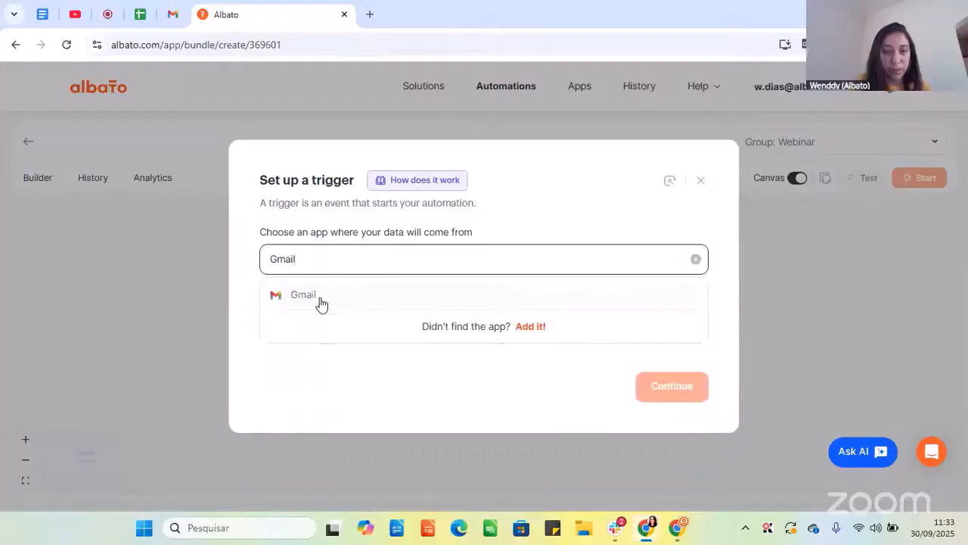
pyautogui.click(320, 299)
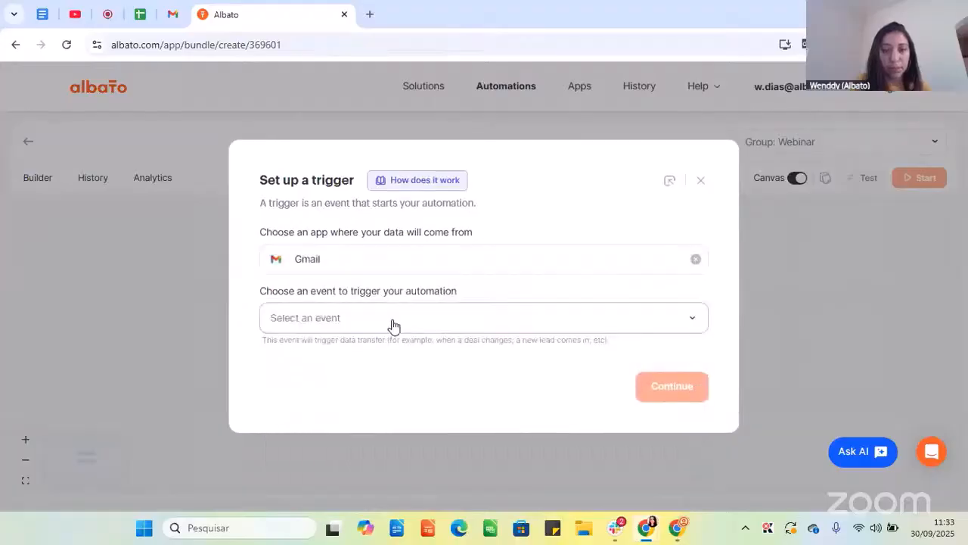
pyautogui.click(391, 326)
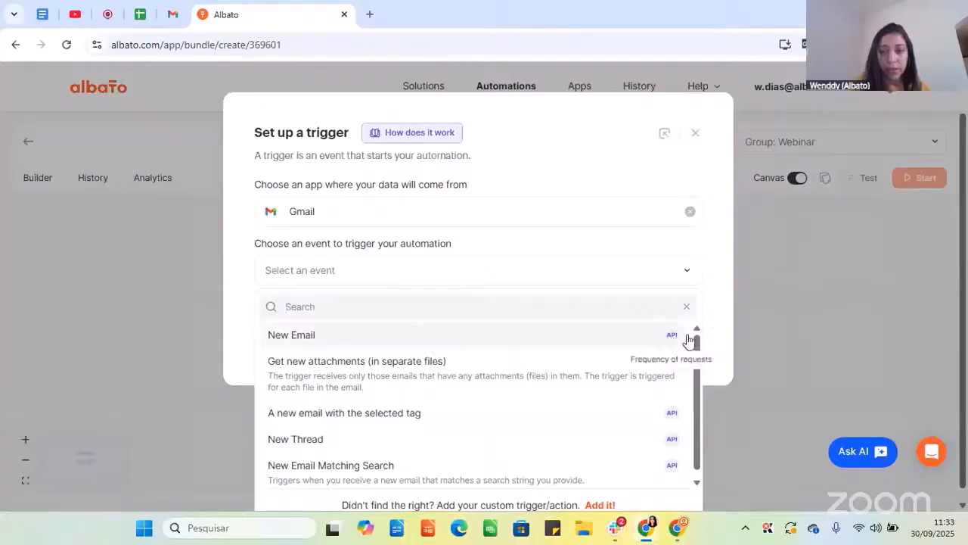
pyautogui.click(391, 340)
pyautogui.click(394, 357)
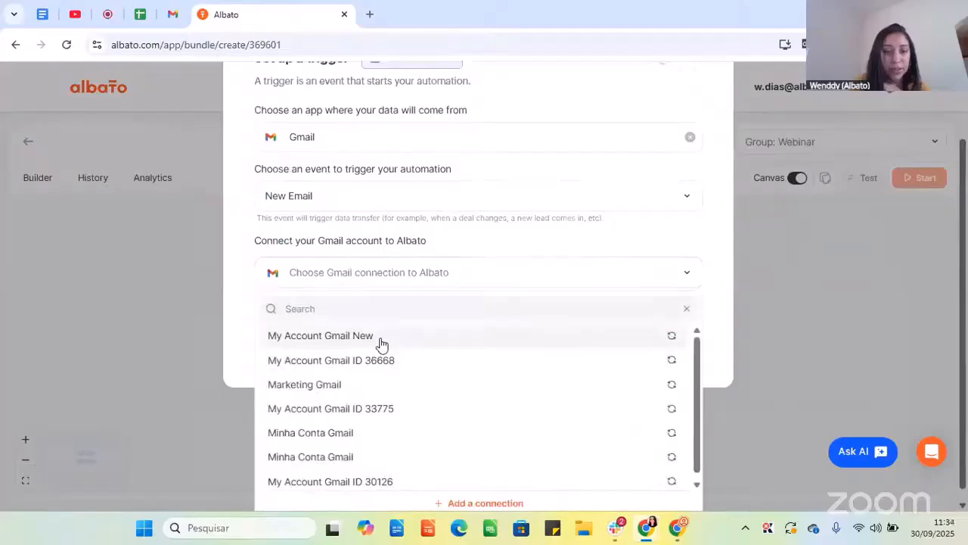
pyautogui.click(381, 338)
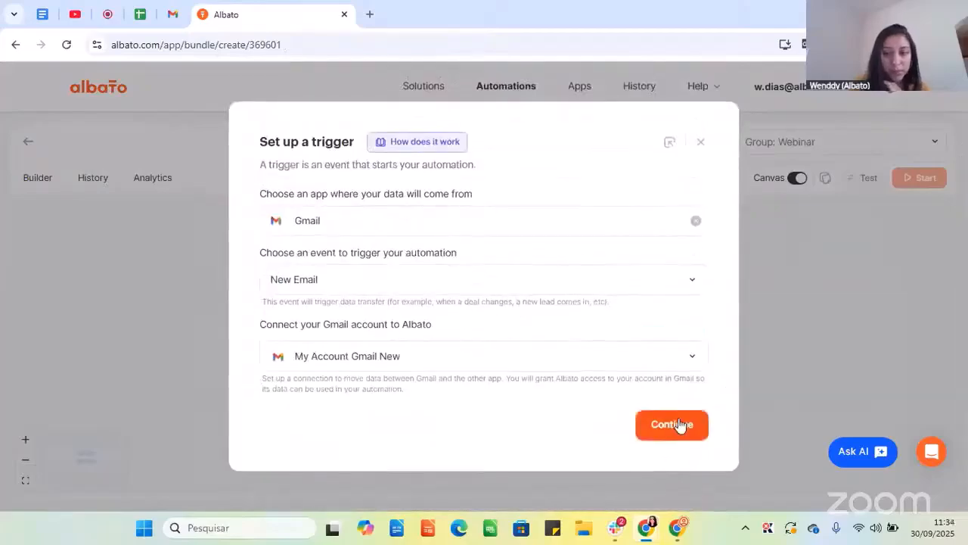
pyautogui.click(673, 428)
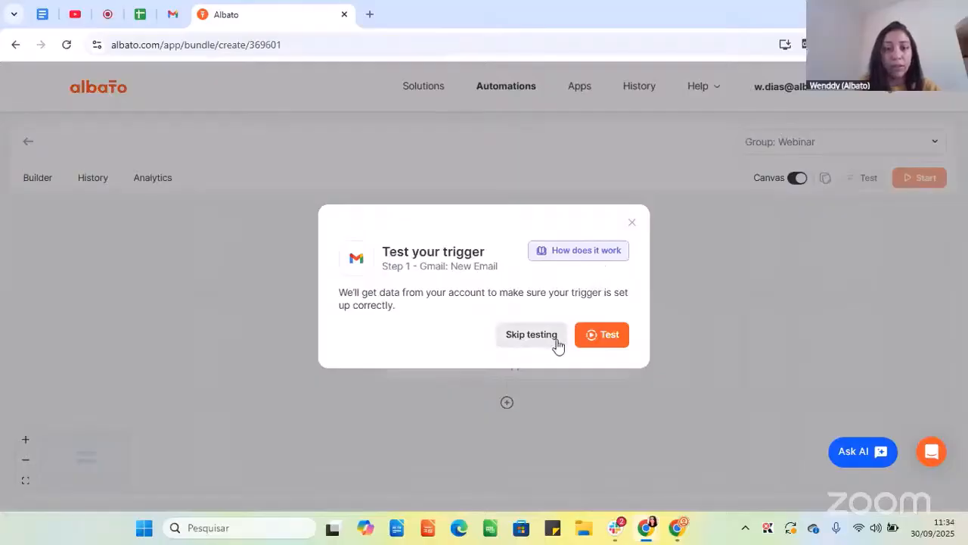
# - Run the Gmail "New Email" trigger test and review the fields of Sample 1
pyautogui.click(610, 337)
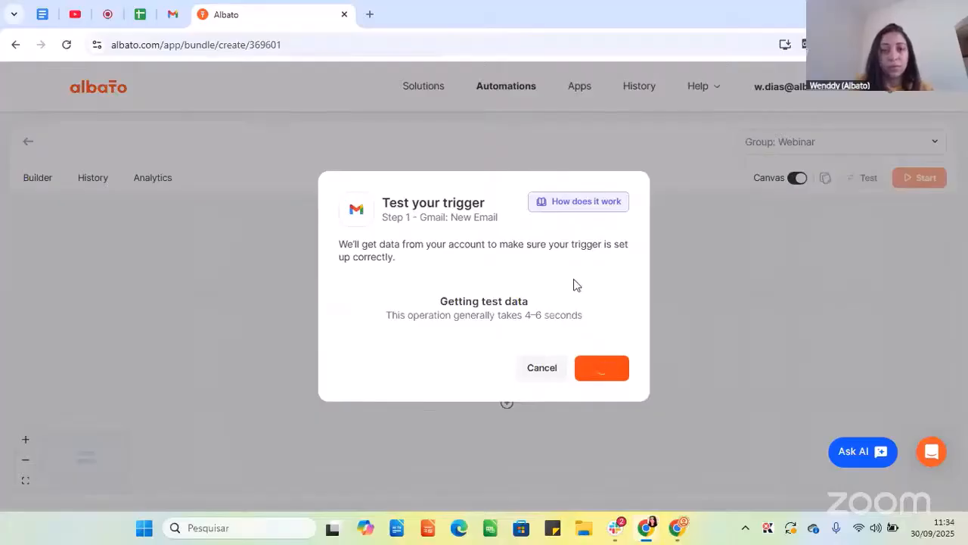
pyautogui.scroll(-5, 488, 308)
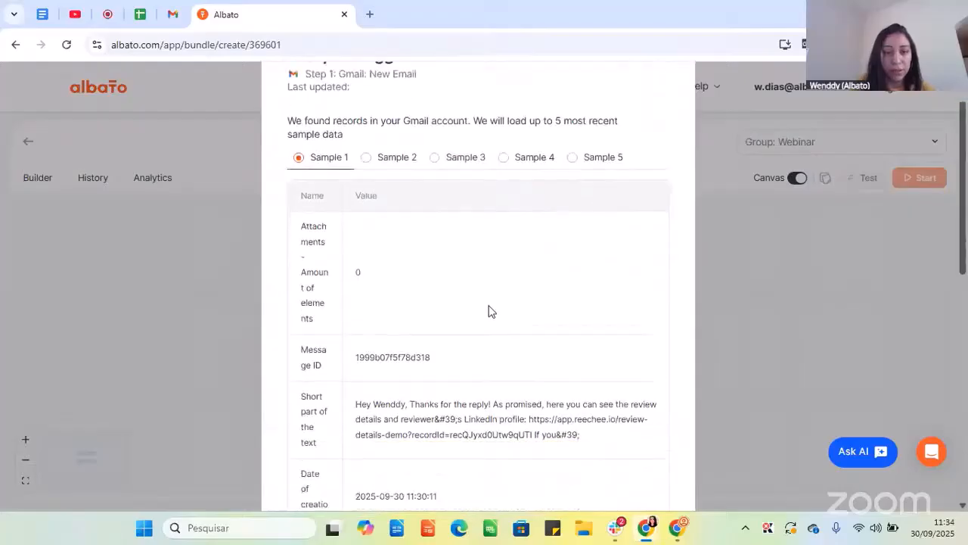
pyautogui.scroll(-4, 419, 286)
pyautogui.scroll(9, 428, 311)
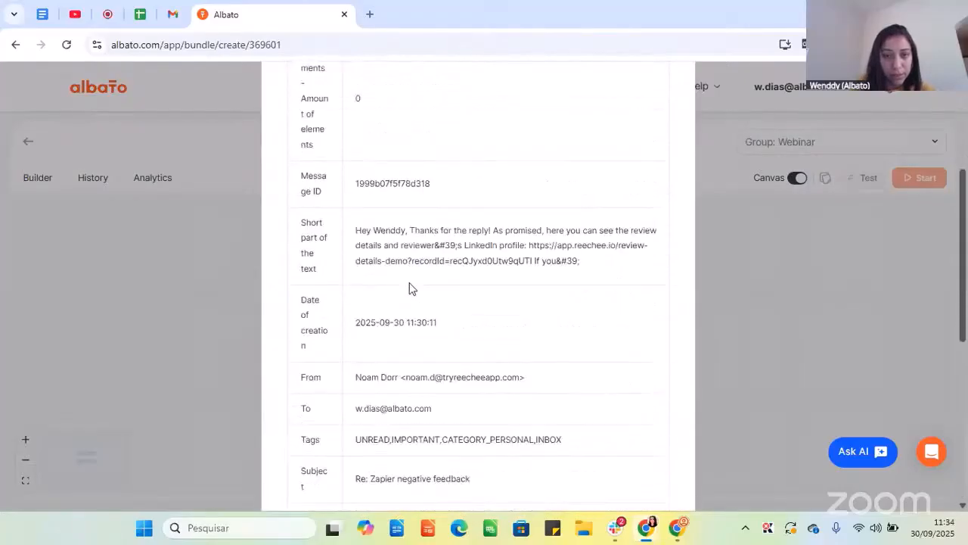
# - Look through the Gmail test samples, select Sample 3, review its fields and continue with that data
pyautogui.click(389, 229)
pyautogui.scroll(-3, 435, 307)
pyautogui.scroll(4, 469, 265)
pyautogui.click(456, 231)
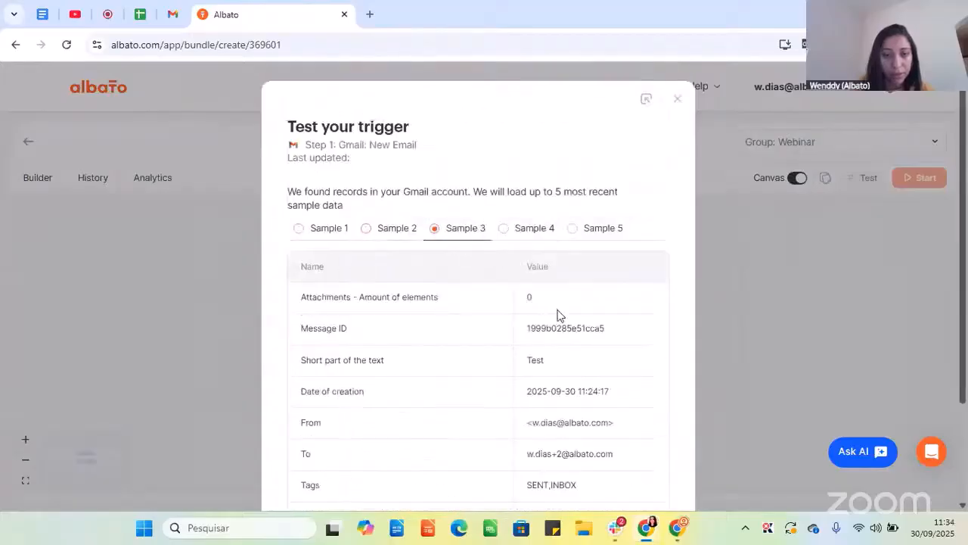
pyautogui.scroll(-1, 558, 314)
pyautogui.doubleClick(534, 293)
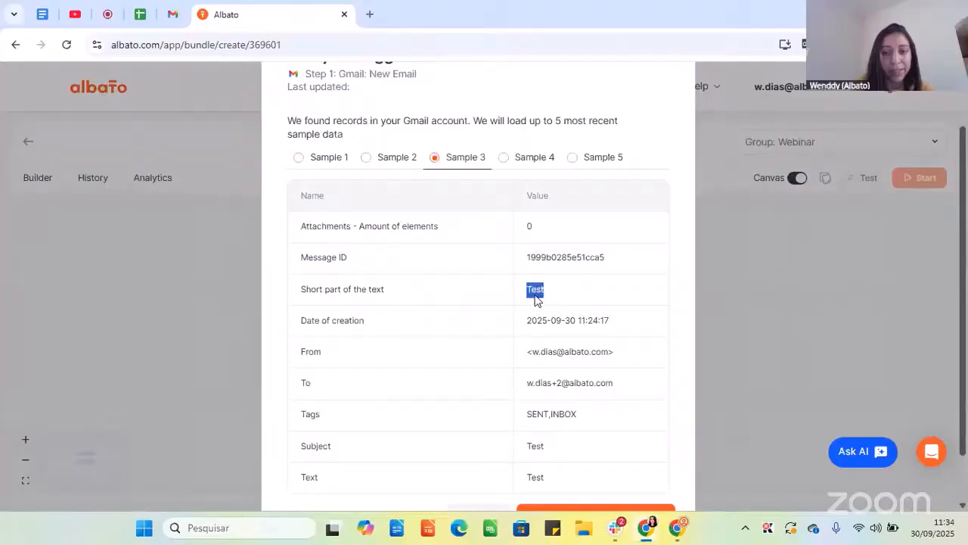
pyautogui.scroll(-1, 538, 306)
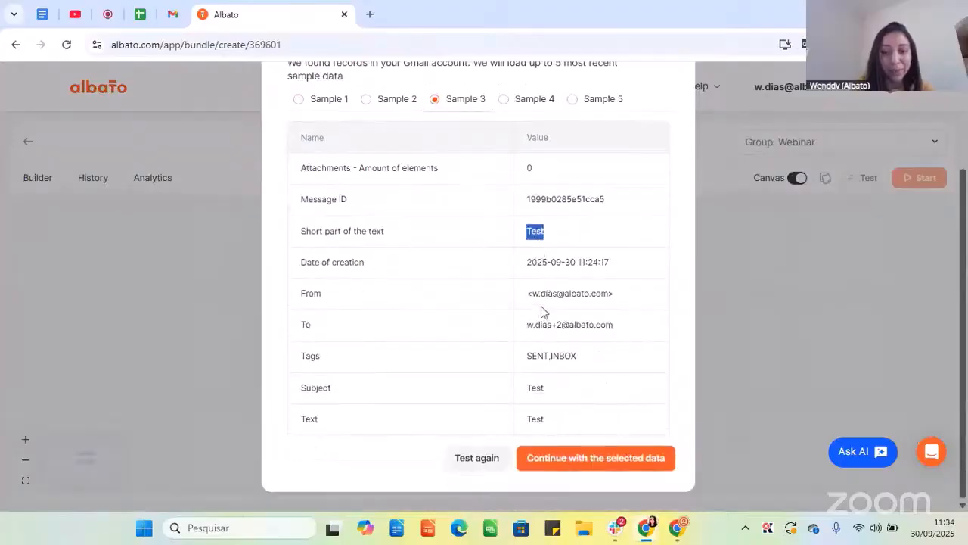
pyautogui.scroll(1, 541, 310)
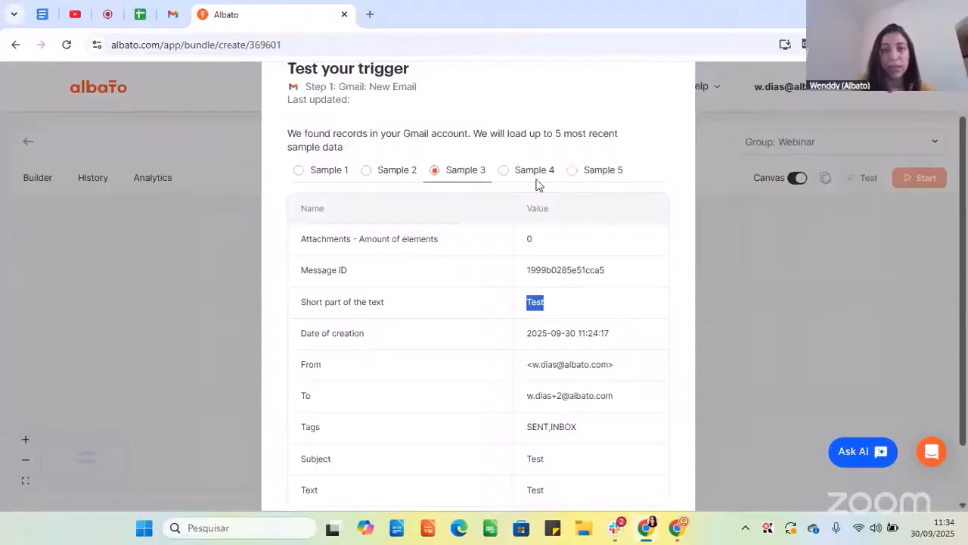
pyautogui.scroll(-1, 539, 189)
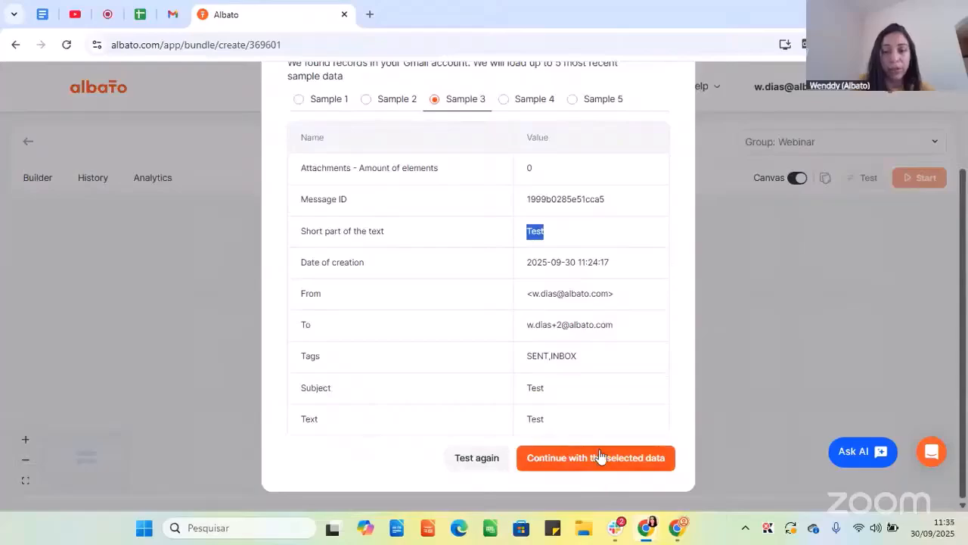
pyautogui.scroll(2, 552, 277)
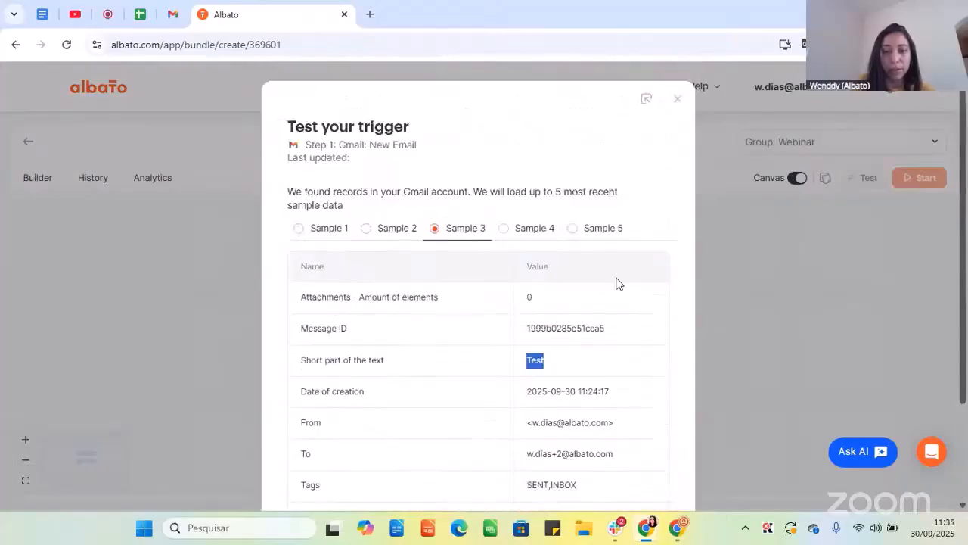
pyautogui.scroll(-2, 615, 283)
pyautogui.click(628, 465)
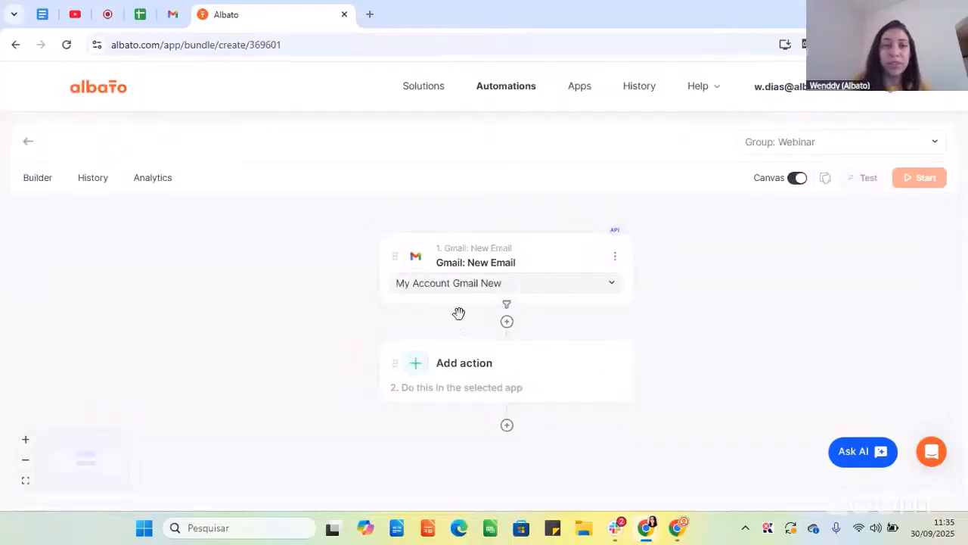
# - Add a Google Sheets action "Create/update a row" using the connection "My Account Google Sheets ID 14599"
pyautogui.click(484, 367)
pyautogui.click(445, 254)
pyautogui.write('sheets')
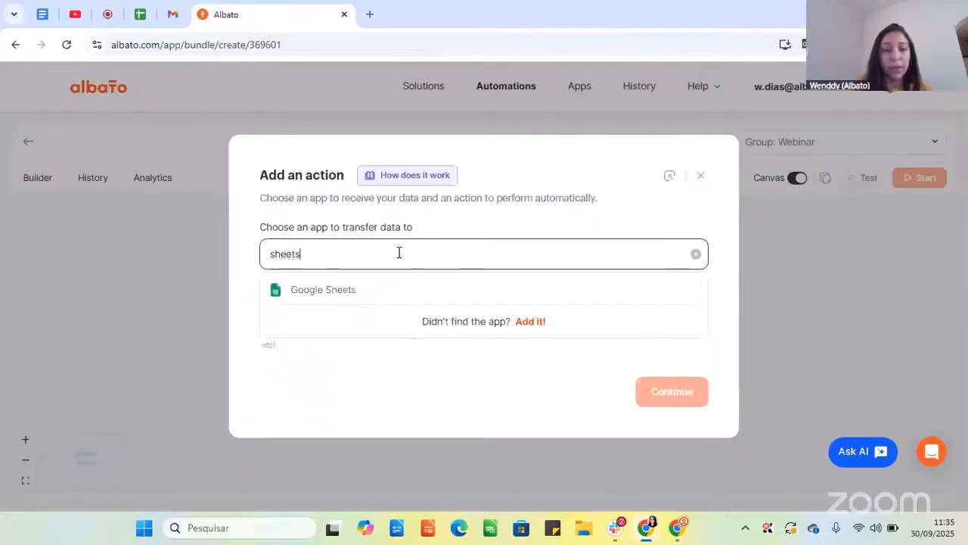
pyautogui.click(388, 287)
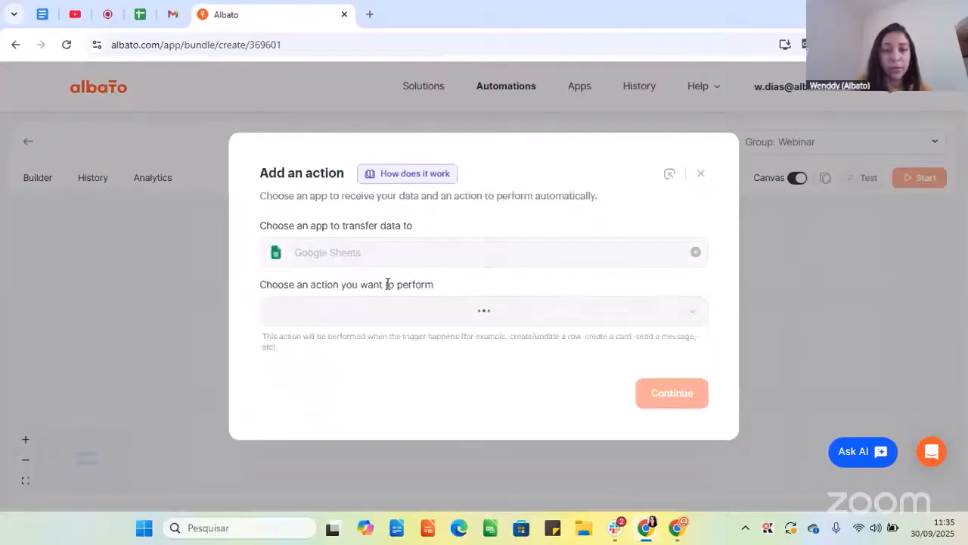
pyautogui.click(454, 321)
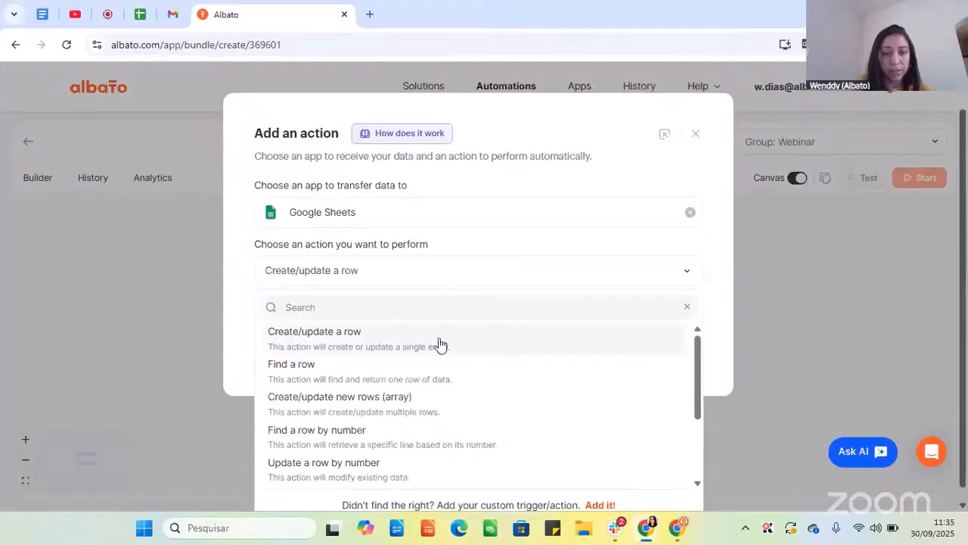
pyautogui.click(441, 342)
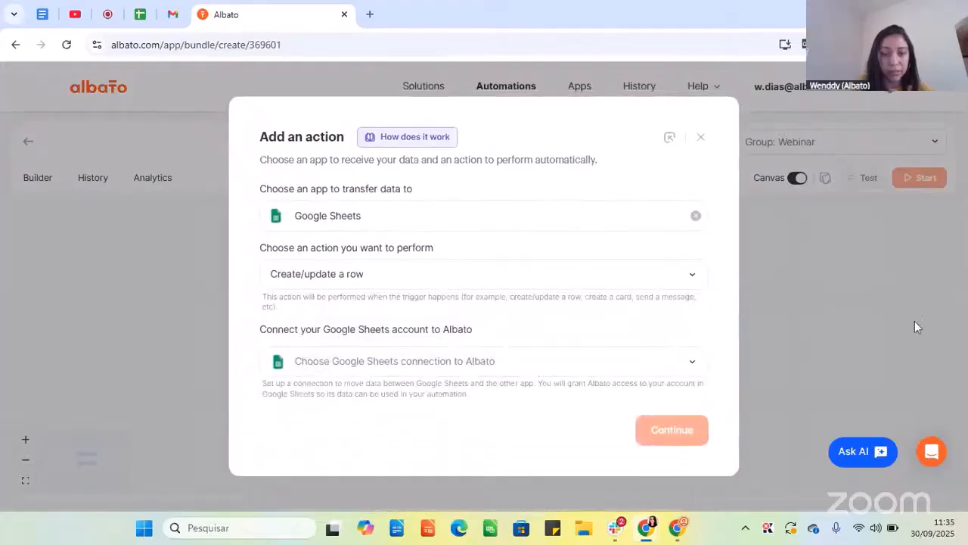
pyautogui.click(430, 363)
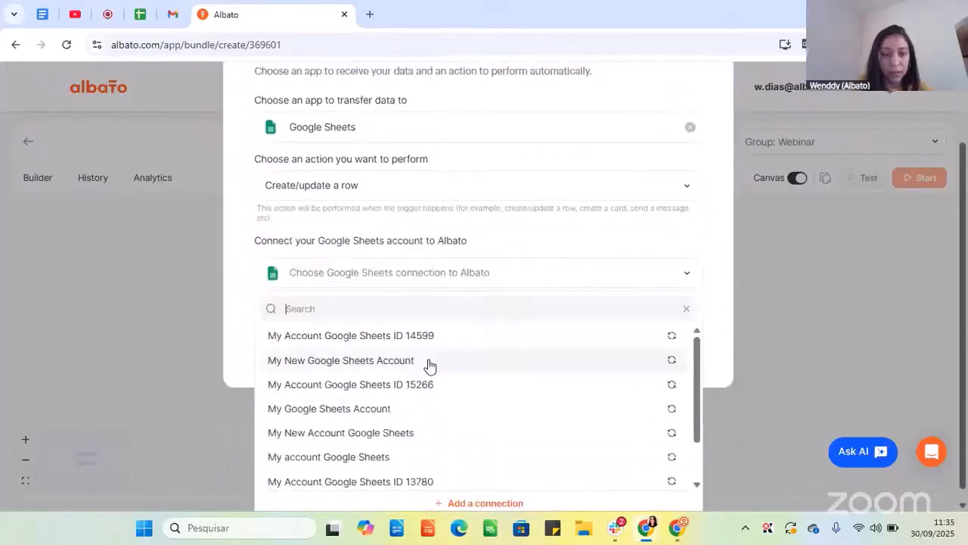
pyautogui.click(397, 339)
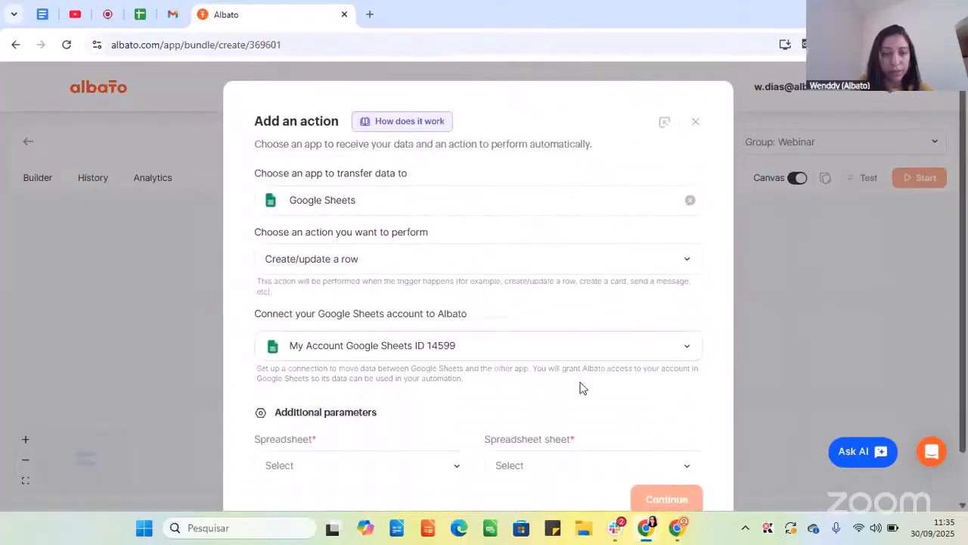
# - Choose the spreadsheet "Test webinar" and its sheet "Sheet3" for the action, and continue past the hint to the field mapping
pyautogui.scroll(-2, 605, 413)
pyautogui.click(368, 399)
pyautogui.write('test')
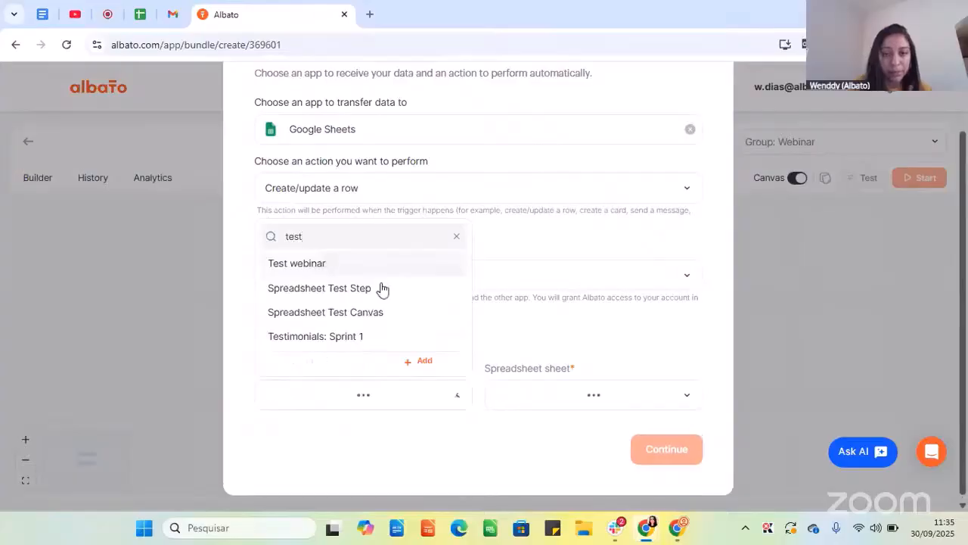
pyautogui.click(376, 264)
pyautogui.click(541, 400)
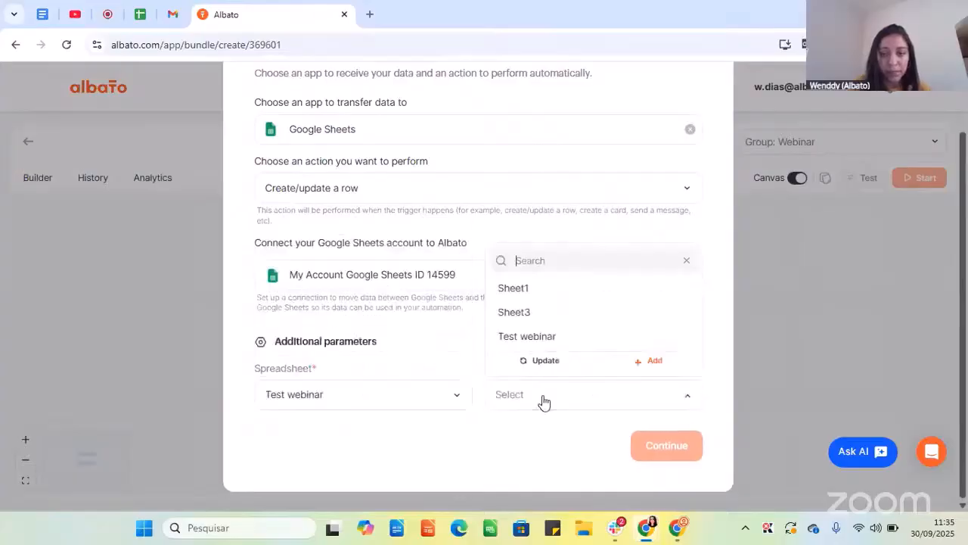
pyautogui.click(530, 316)
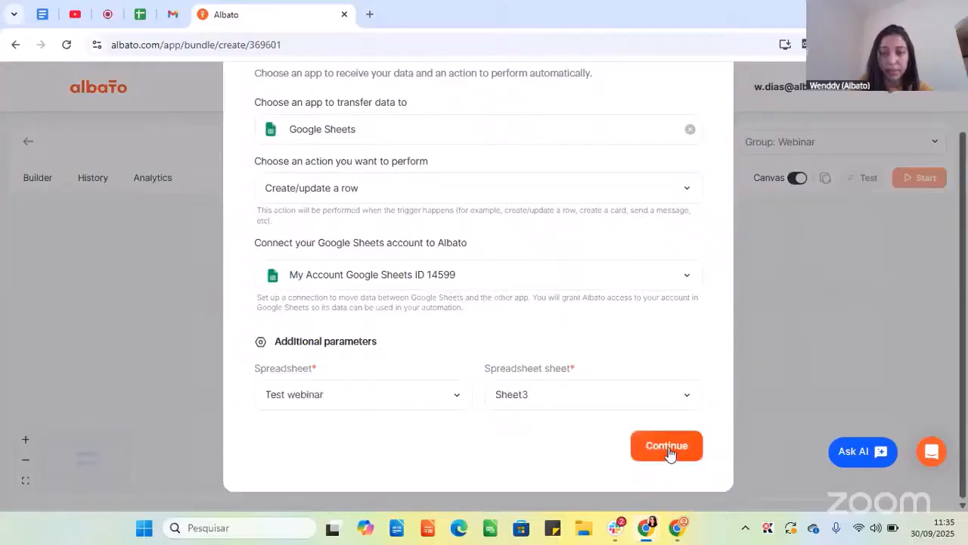
pyautogui.click(668, 447)
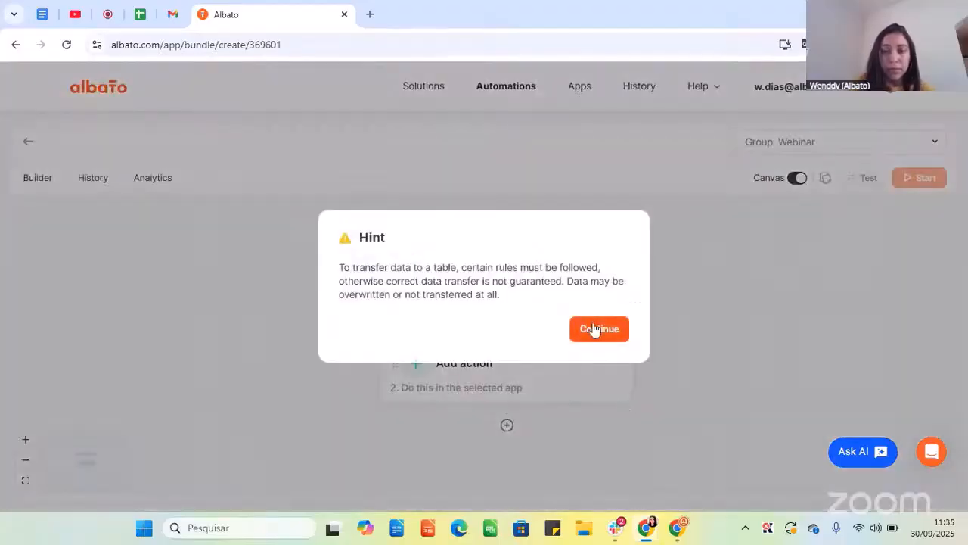
pyautogui.click(599, 329)
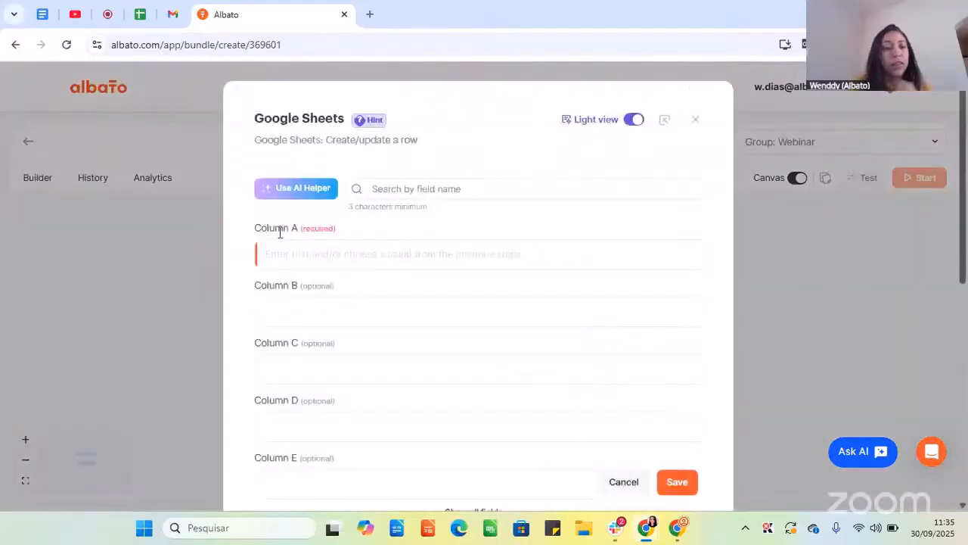
# - Map the Gmail New Email fields Message ID to Column A and From to Column B
pyautogui.click(330, 252)
pyautogui.scroll(-1, 342, 273)
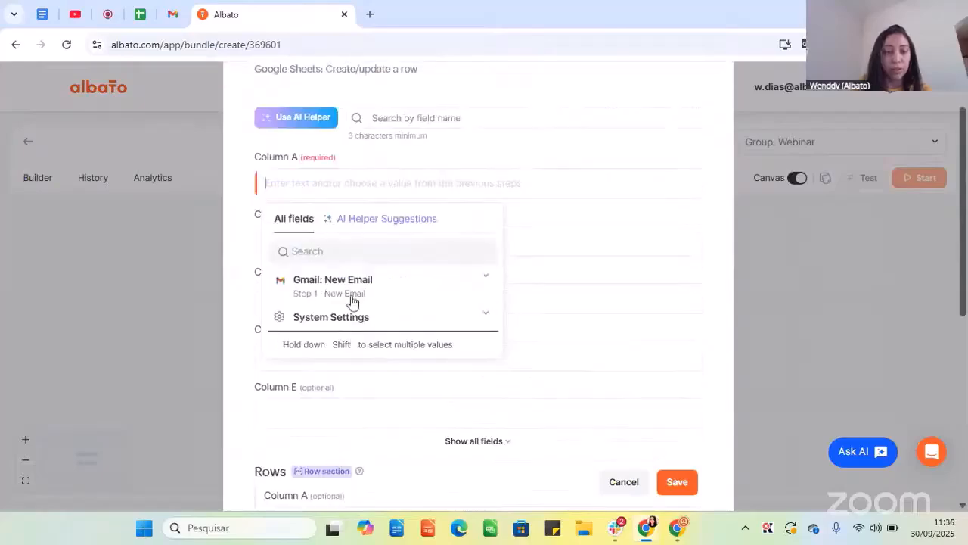
pyautogui.click(348, 293)
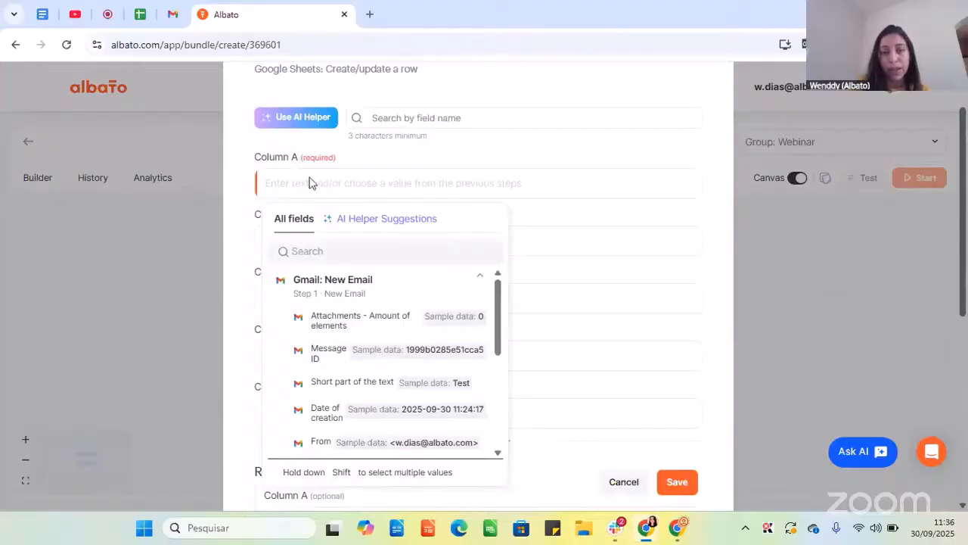
pyautogui.click(320, 355)
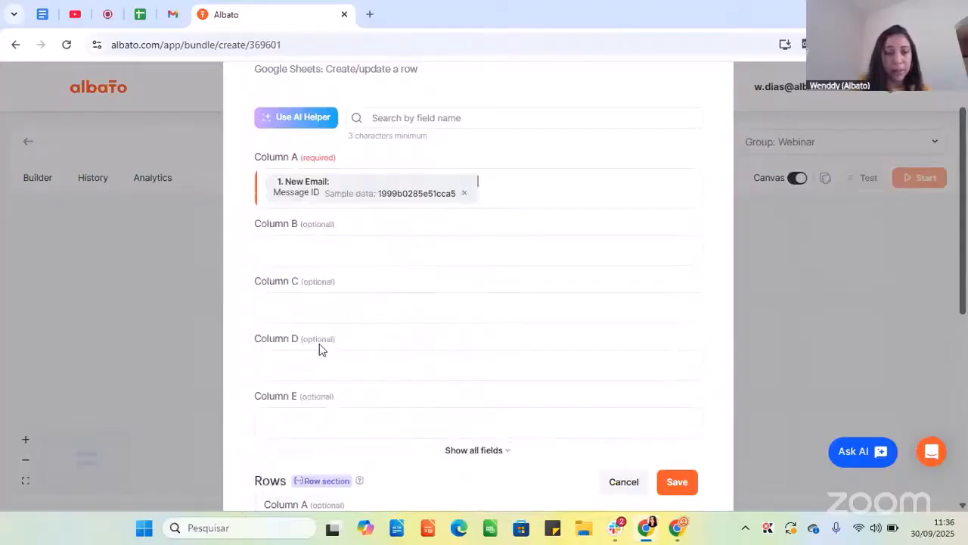
pyautogui.click(312, 251)
pyautogui.scroll(-1, 344, 363)
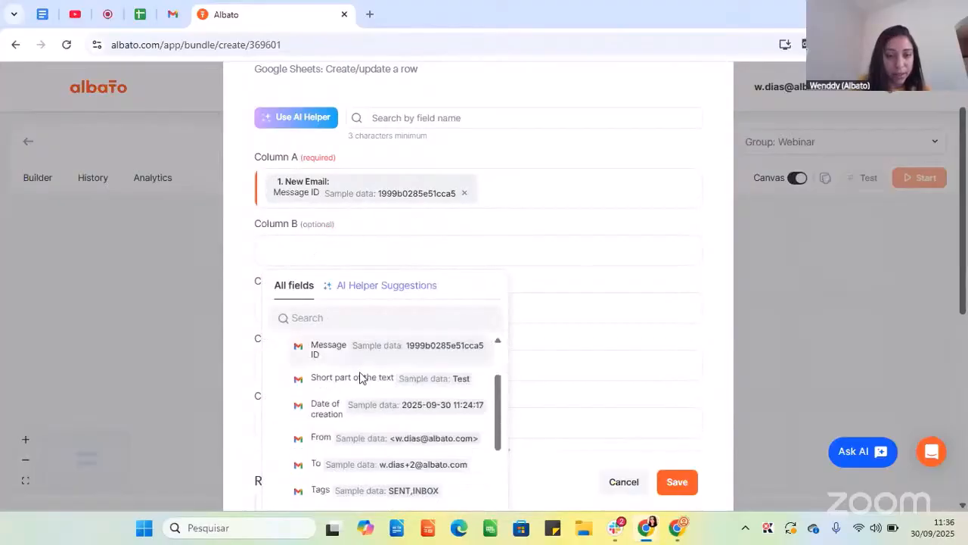
pyautogui.click(318, 440)
# - Map the Gmail New Email fields To to Column C and Subject to Column D
pyautogui.click(324, 311)
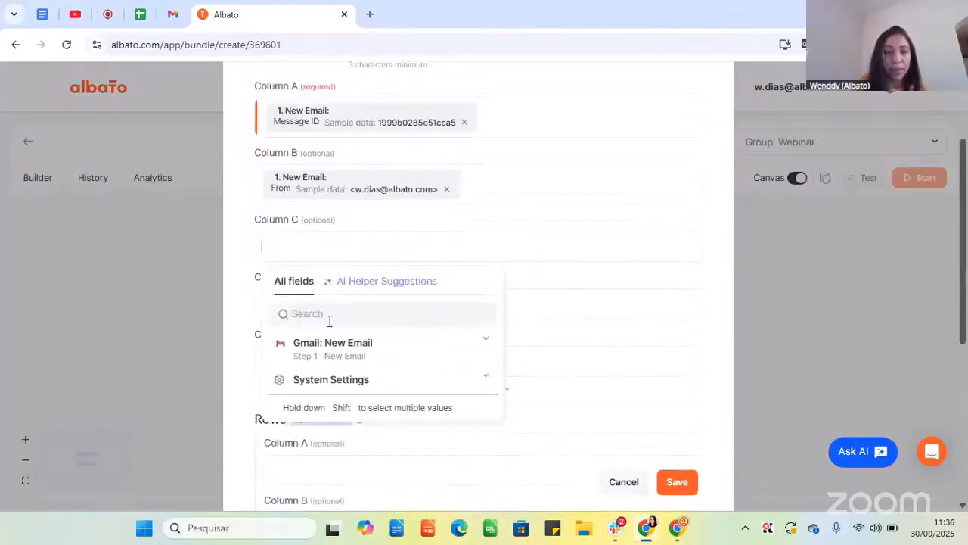
pyautogui.click(323, 347)
pyautogui.scroll(-2, 325, 439)
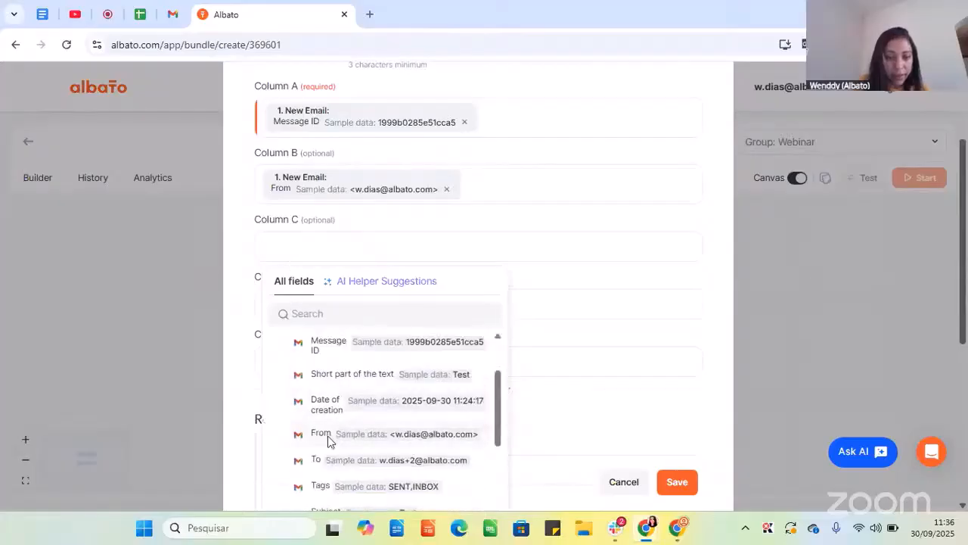
pyautogui.click(432, 390)
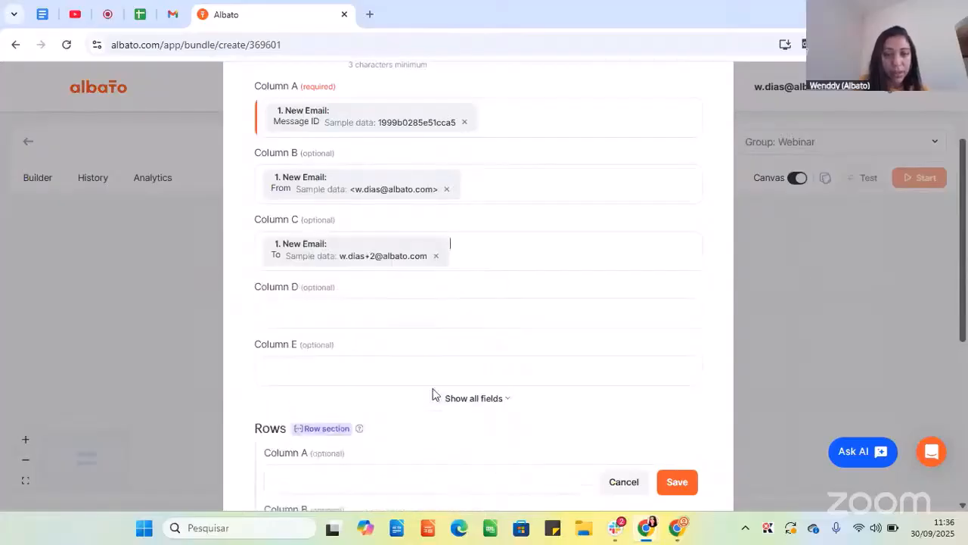
pyautogui.click(307, 313)
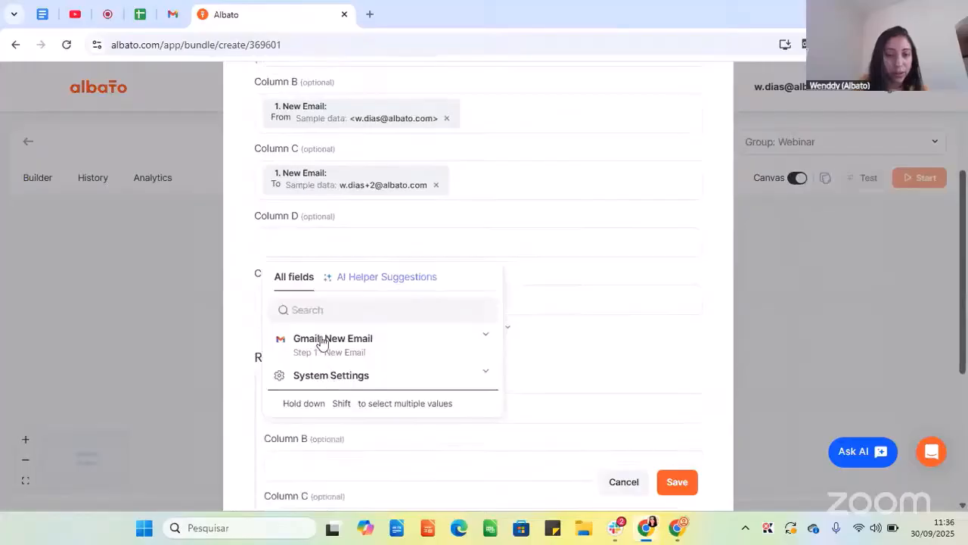
pyautogui.click(332, 339)
pyautogui.scroll(-2, 356, 412)
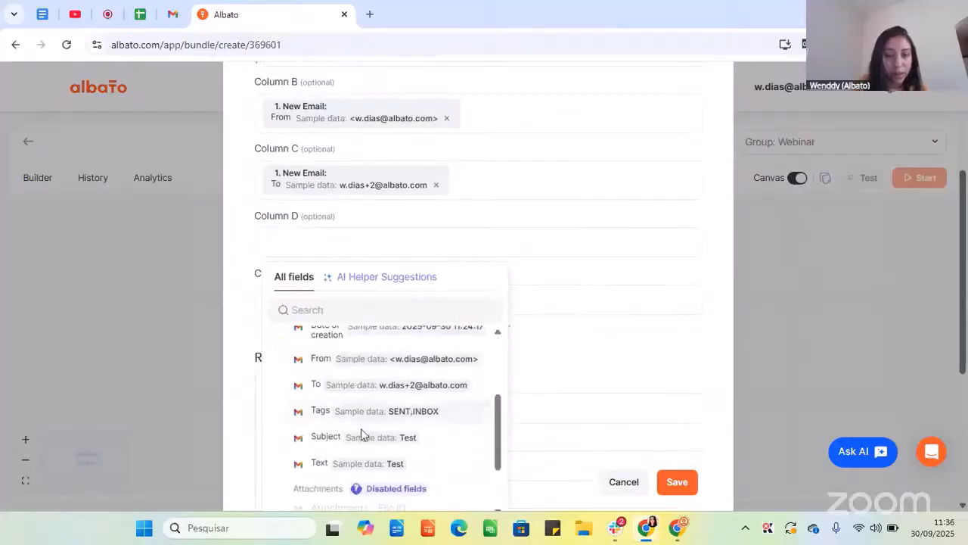
pyautogui.click(318, 439)
# - Map the Gmail Text field to Column E, check the column mapping and save it
pyautogui.click(327, 312)
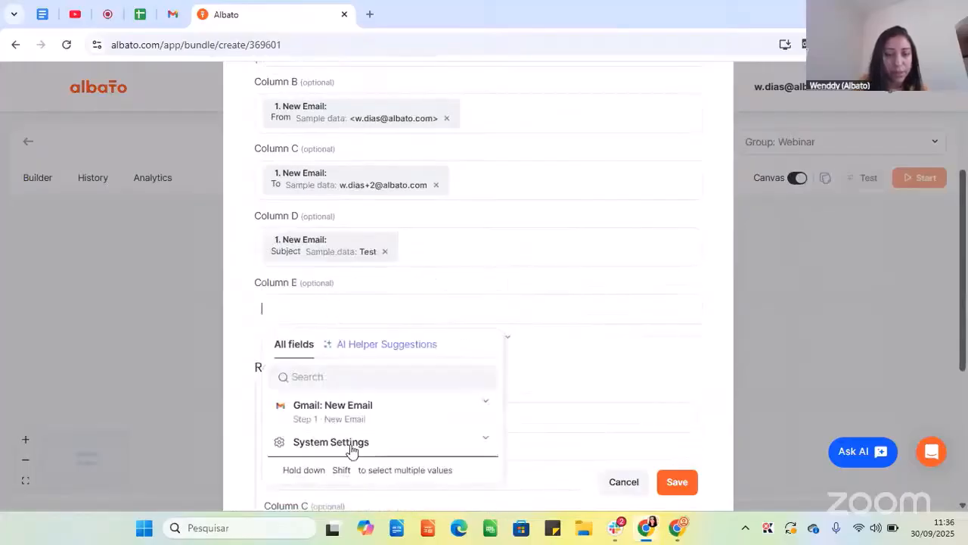
pyautogui.click(330, 428)
pyautogui.scroll(-3, 341, 438)
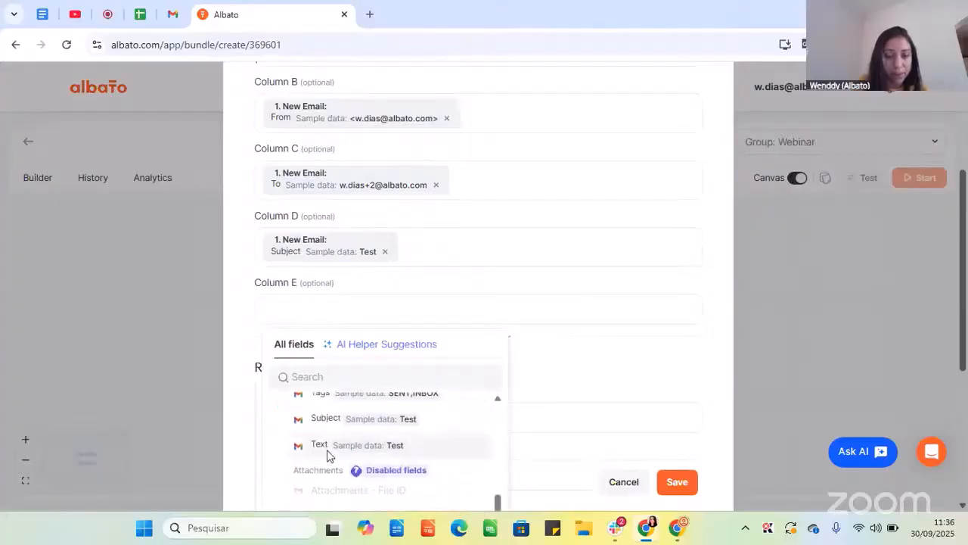
pyautogui.click(323, 446)
pyautogui.scroll(3, 436, 339)
pyautogui.scroll(1, 440, 326)
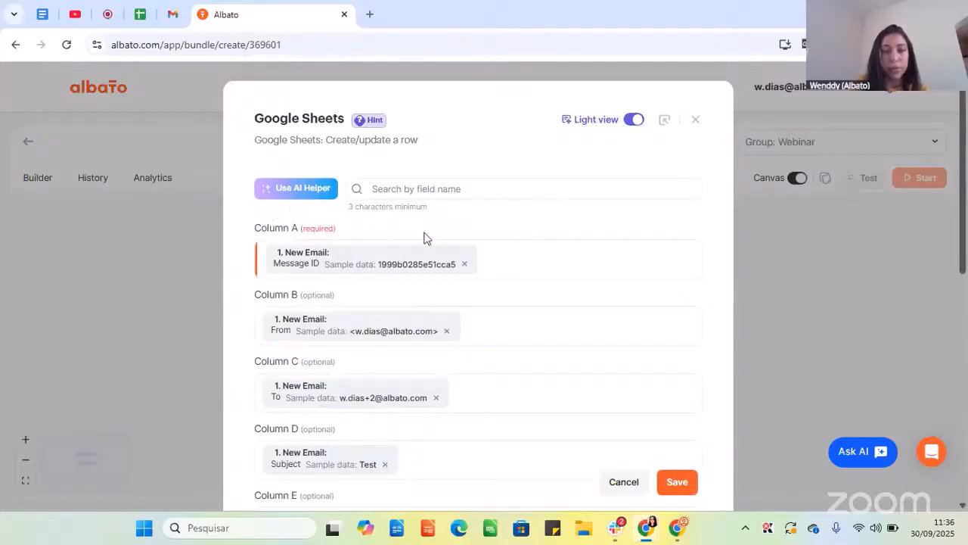
pyautogui.scroll(-3, 529, 318)
pyautogui.click(675, 482)
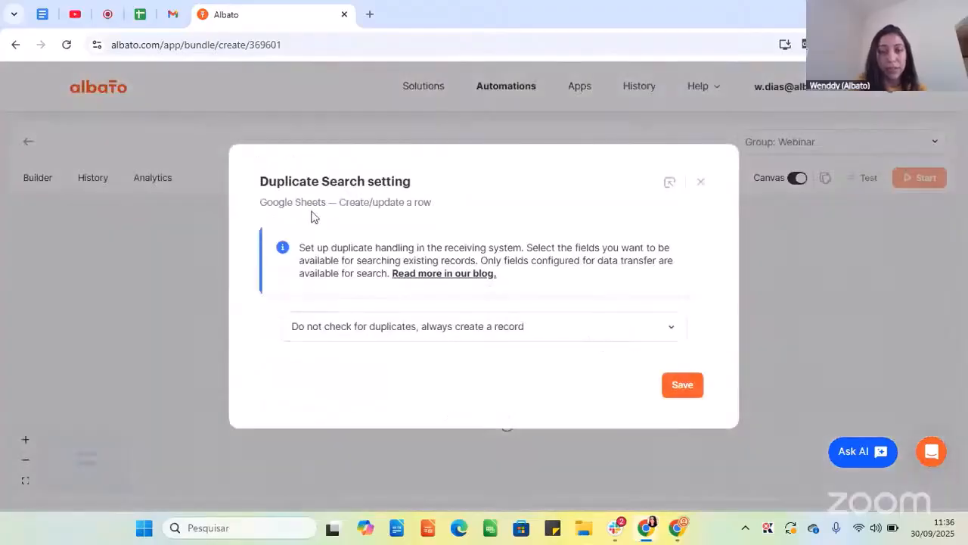
# - Save the duplicate search setting as "Do not check for duplicates, always create a record" and run the Google Sheets action test
pyautogui.click(409, 336)
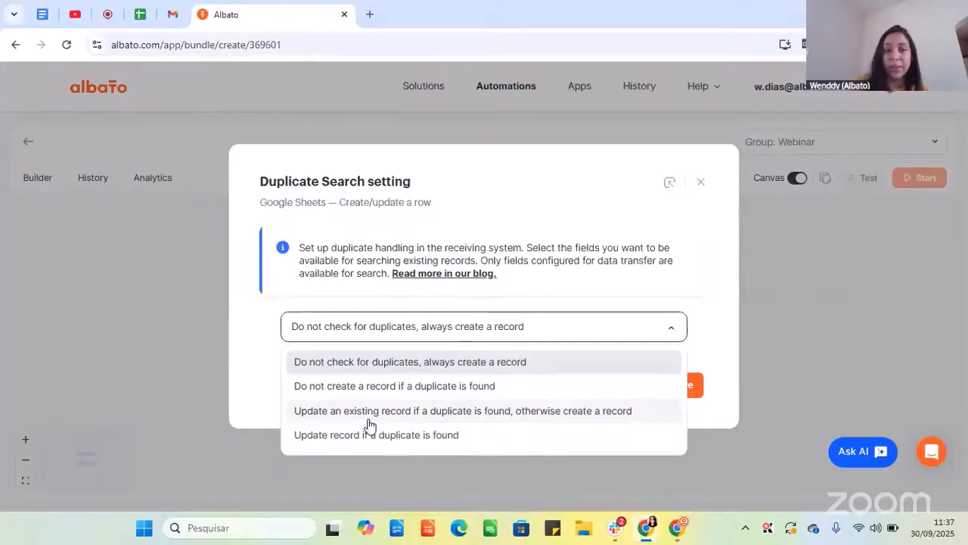
pyautogui.click(370, 295)
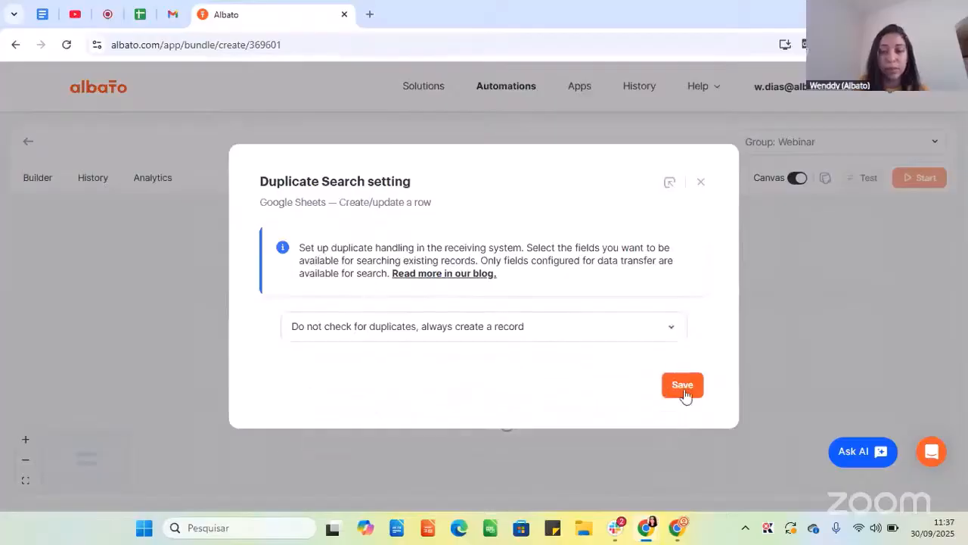
pyautogui.click(683, 386)
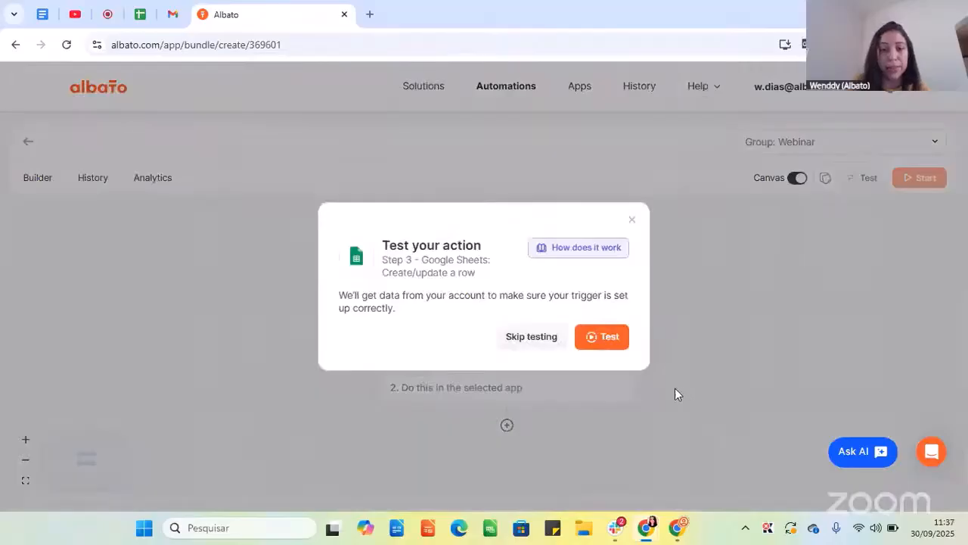
pyautogui.click(609, 340)
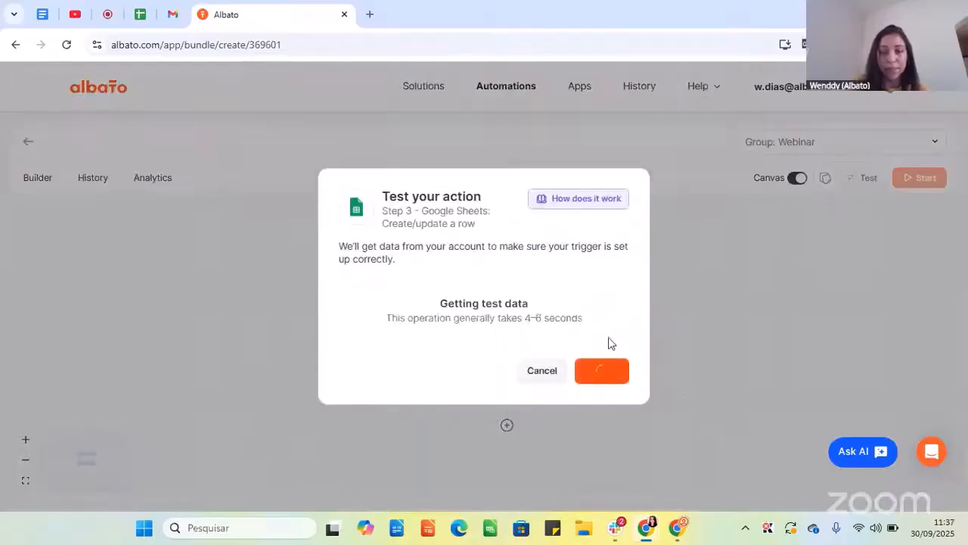
# - Review the sample data returned by the Google Sheets action test, from the spreadsheet details through Columns A to E
pyautogui.scroll(-3, 525, 355)
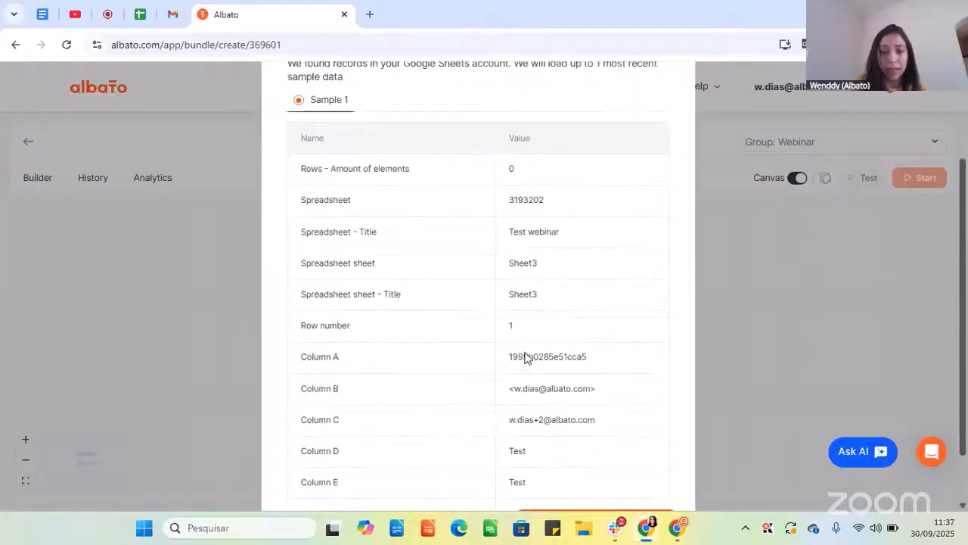
pyautogui.scroll(3, 525, 352)
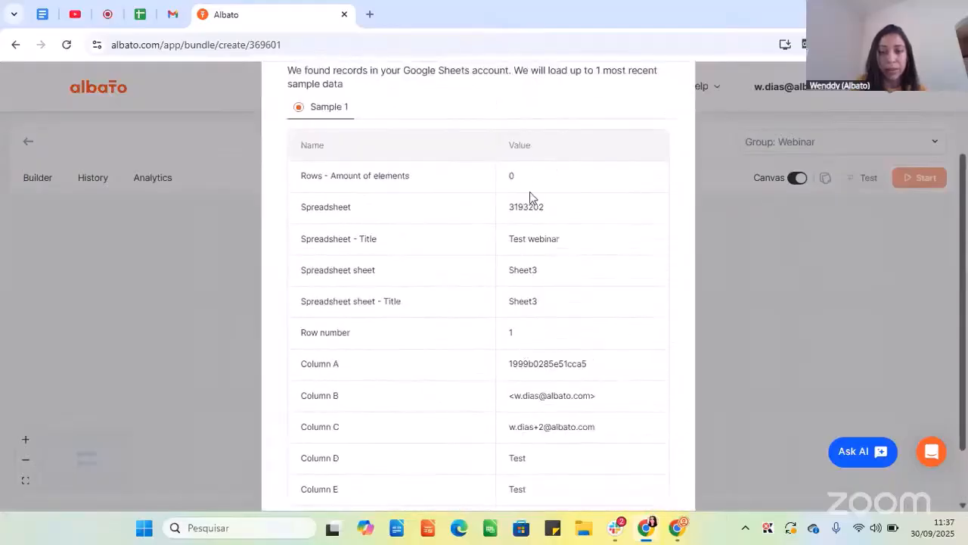
pyautogui.scroll(-2, 525, 183)
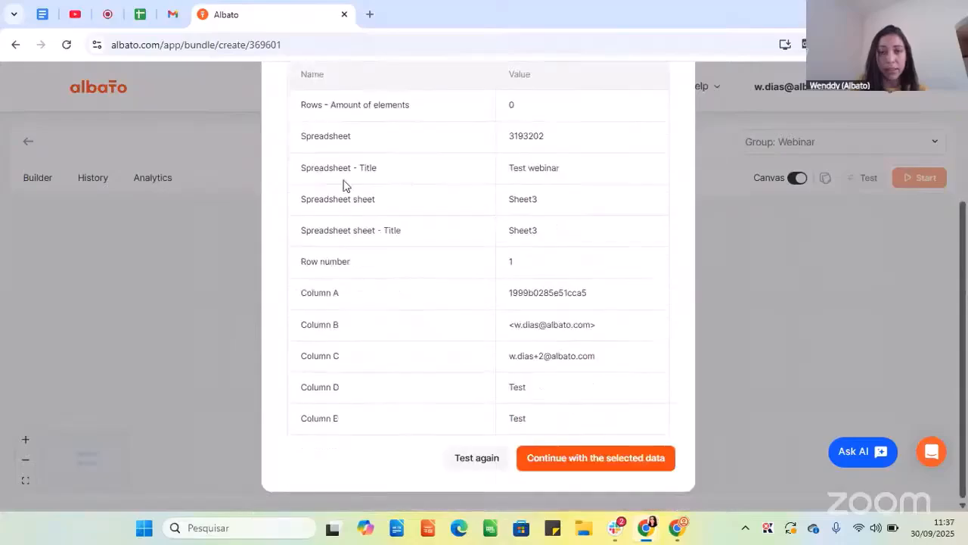
# - Switch to the Test webinar spreadsheet and check the test email's data in cells A1 to E1 of Sheet3
pyautogui.click(140, 13)
pyautogui.scroll(-3, 329, 253)
pyautogui.click(277, 498)
pyautogui.scroll(-3, 222, 294)
pyautogui.scroll(3, 227, 294)
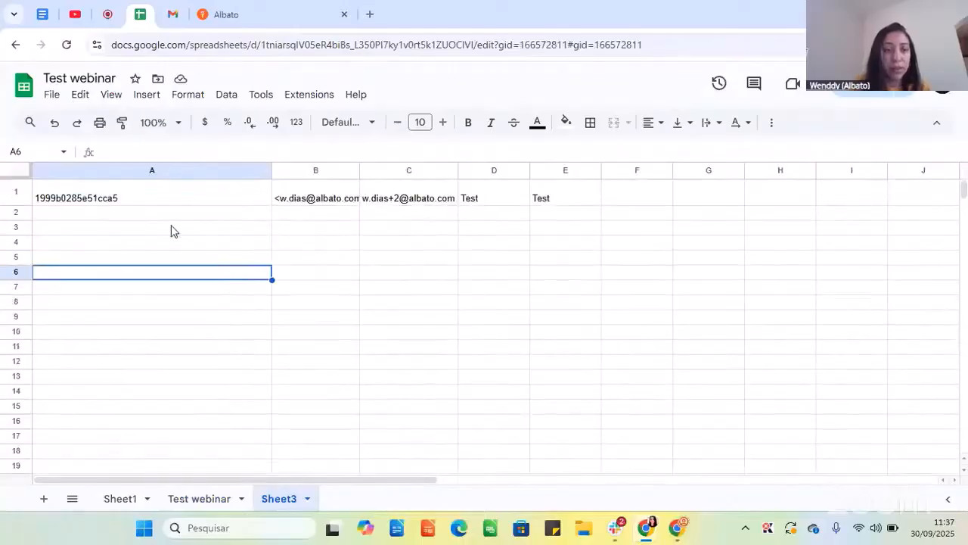
pyautogui.click(142, 200)
pyautogui.click(318, 203)
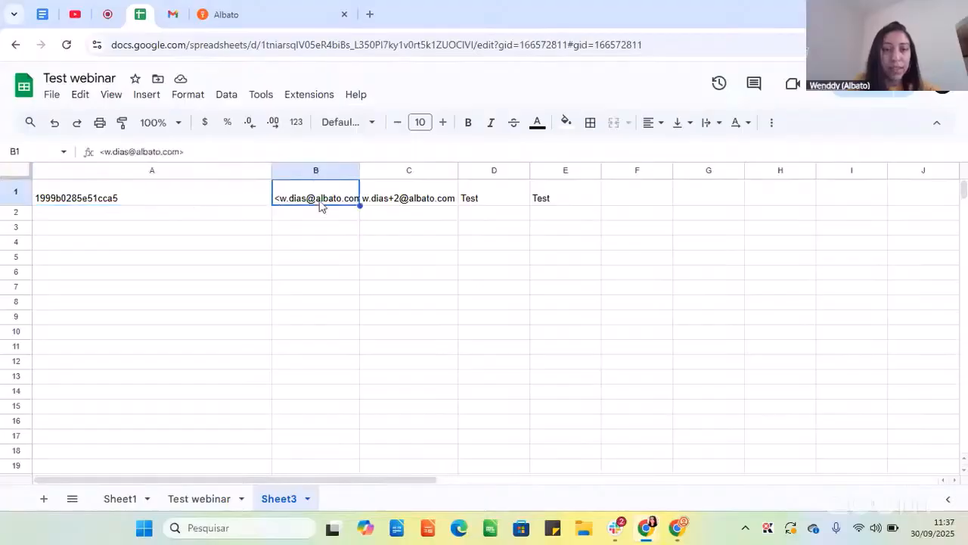
pyautogui.click(399, 204)
pyautogui.click(481, 208)
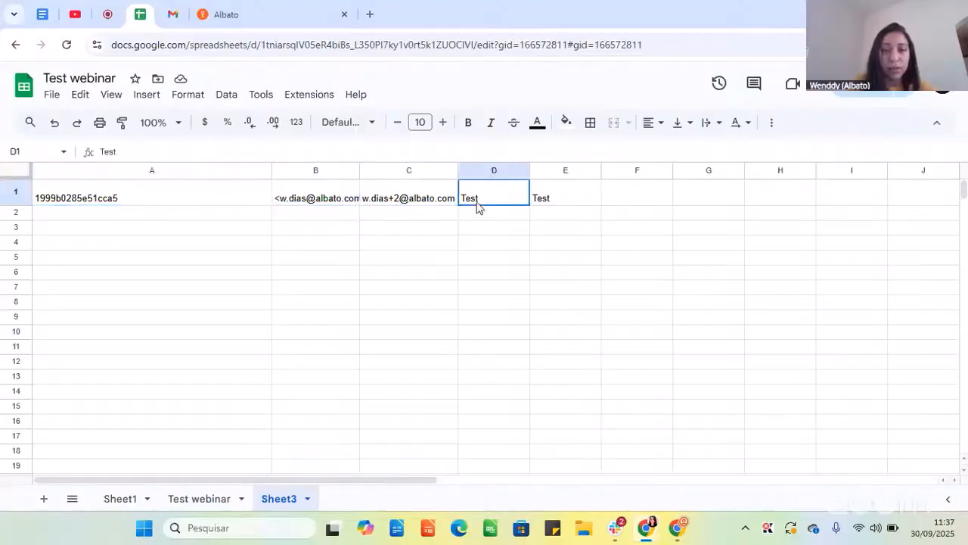
pyautogui.click(561, 208)
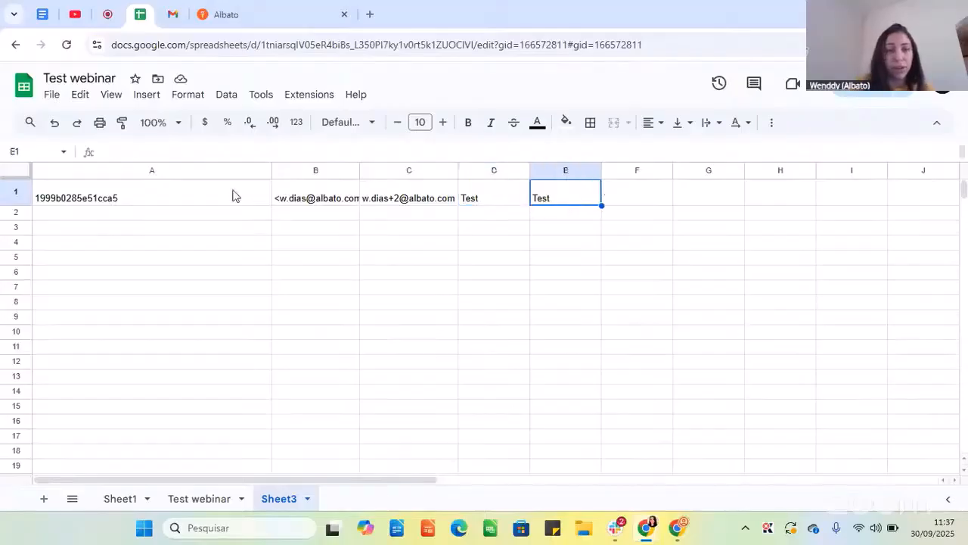
pyautogui.click(164, 200)
pyautogui.keyDown('shift'); pyautogui.click(561, 205); pyautogui.keyUp('shift')
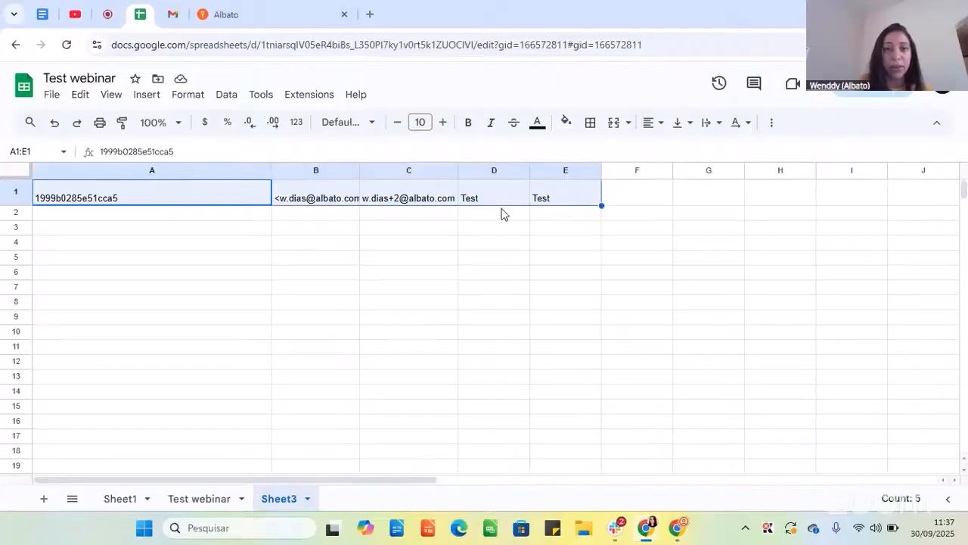
# - Return to Albato and close the Google Sheets action test results
pyautogui.click(265, 6)
pyautogui.scroll(5, 644, 218)
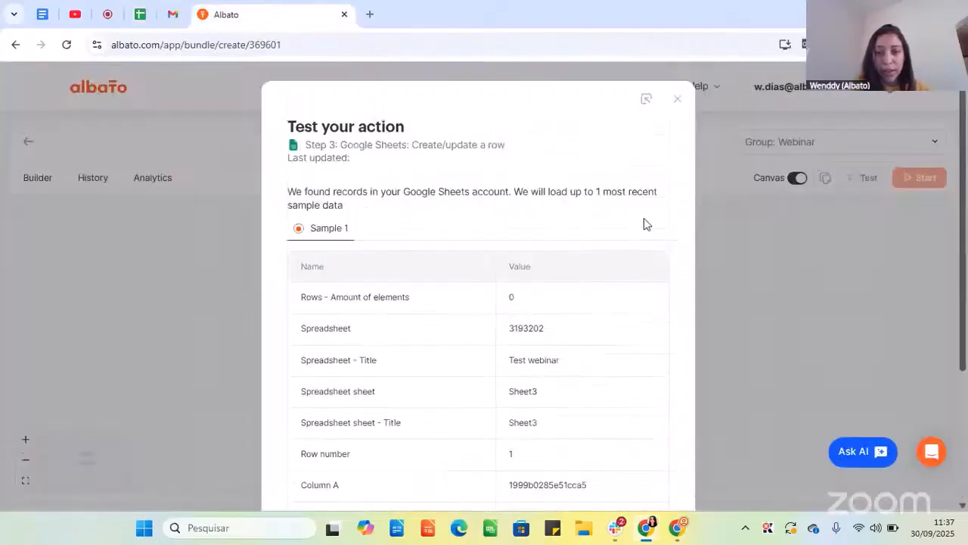
pyautogui.click(678, 103)
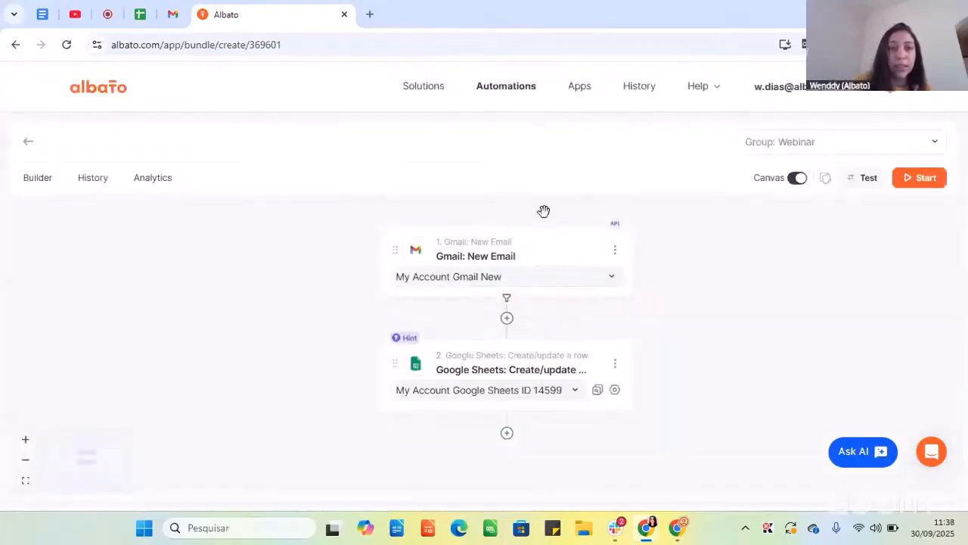
# - View the automation's history, return to the builder and look over the options of the Gmail New Email step
pyautogui.click(93, 181)
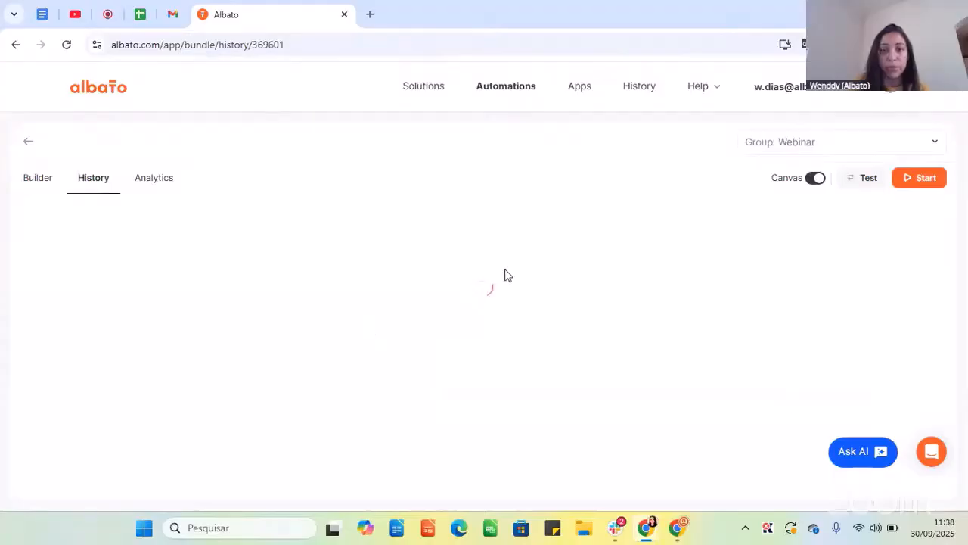
pyautogui.click(38, 184)
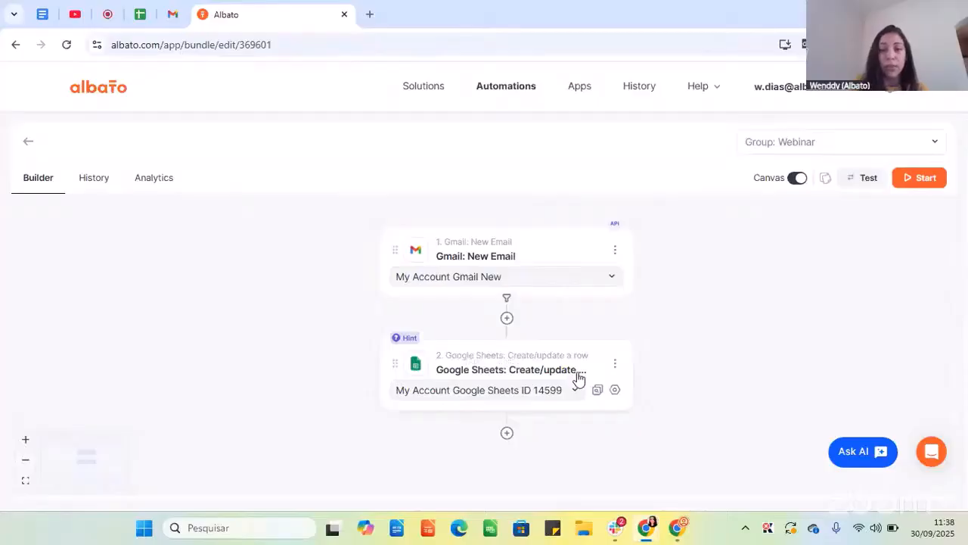
pyautogui.click(615, 252)
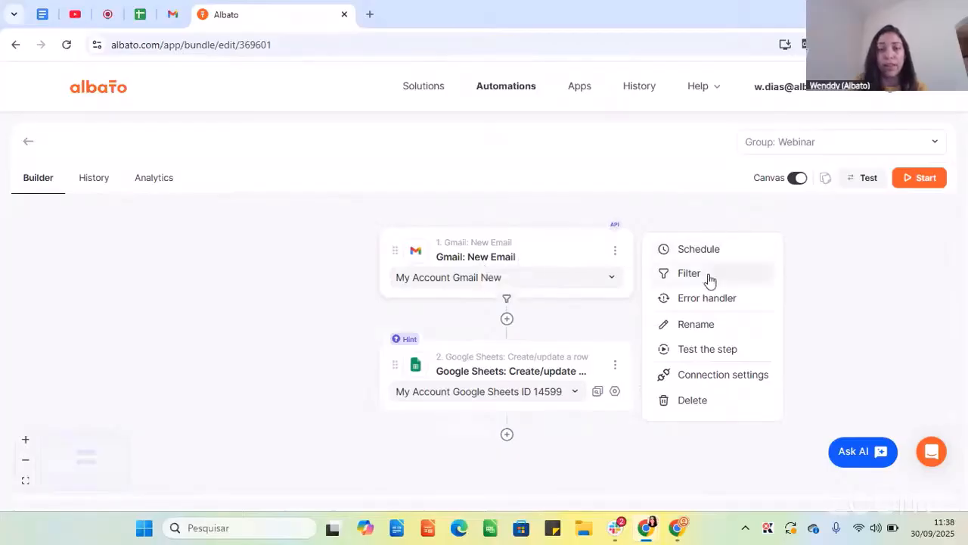
pyautogui.click(576, 204)
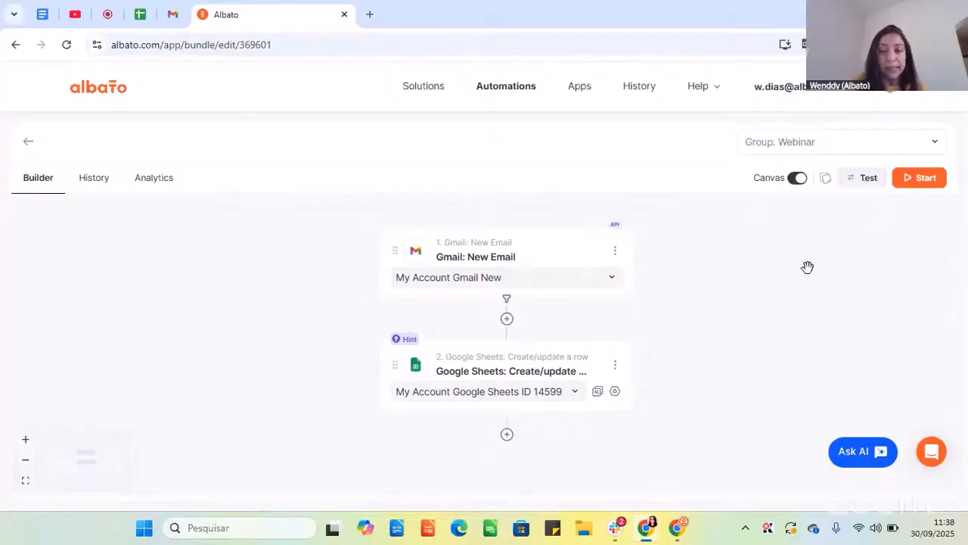
# - Open the test for the Gmail New Email trigger, review the field values of Sample 3 and close the results
pyautogui.click(617, 251)
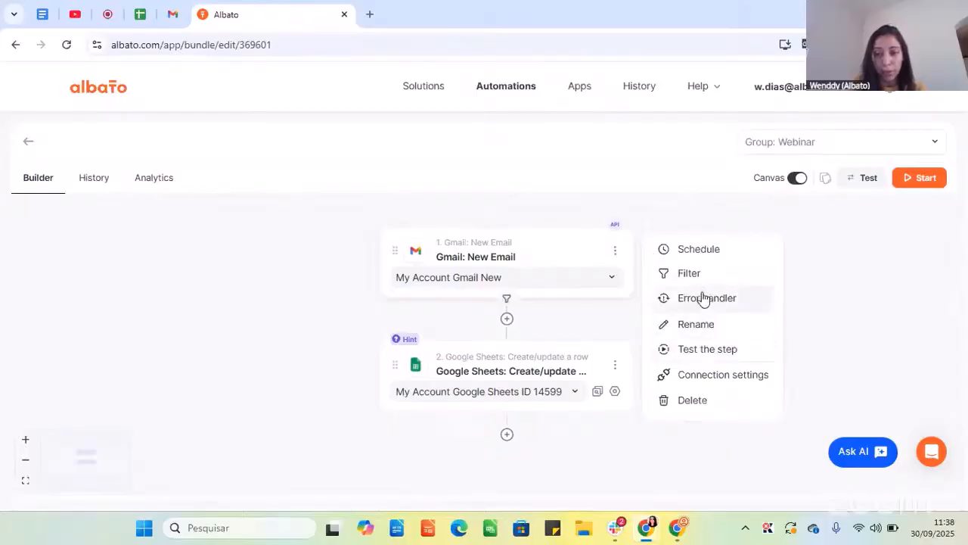
pyautogui.click(703, 352)
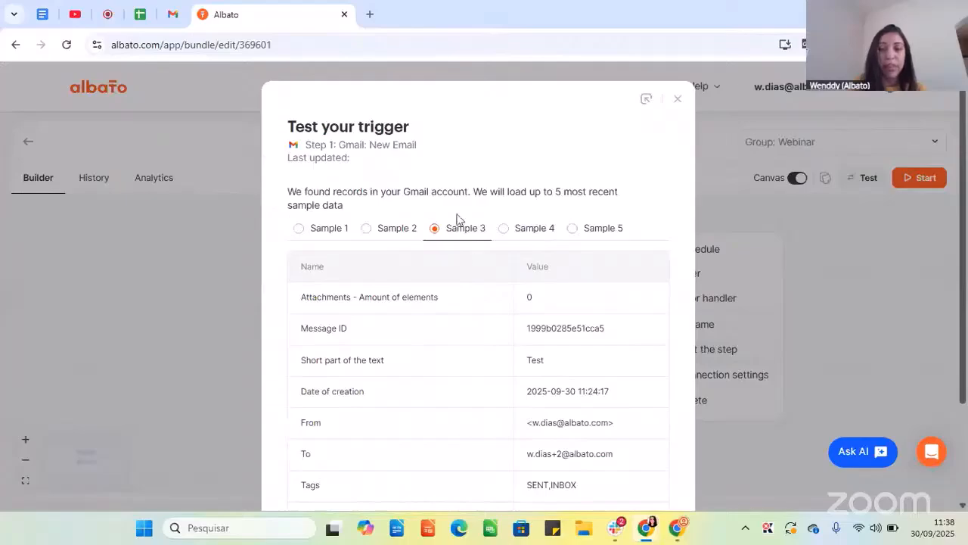
pyautogui.scroll(-1, 538, 344)
pyautogui.scroll(-3, 560, 359)
pyautogui.scroll(5, 573, 365)
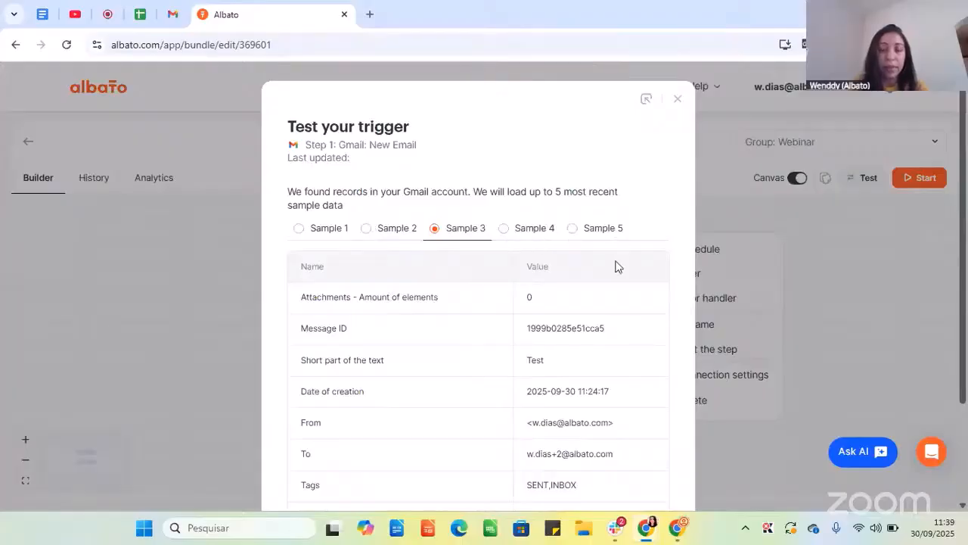
pyautogui.scroll(-3, 614, 257)
pyautogui.scroll(3, 521, 186)
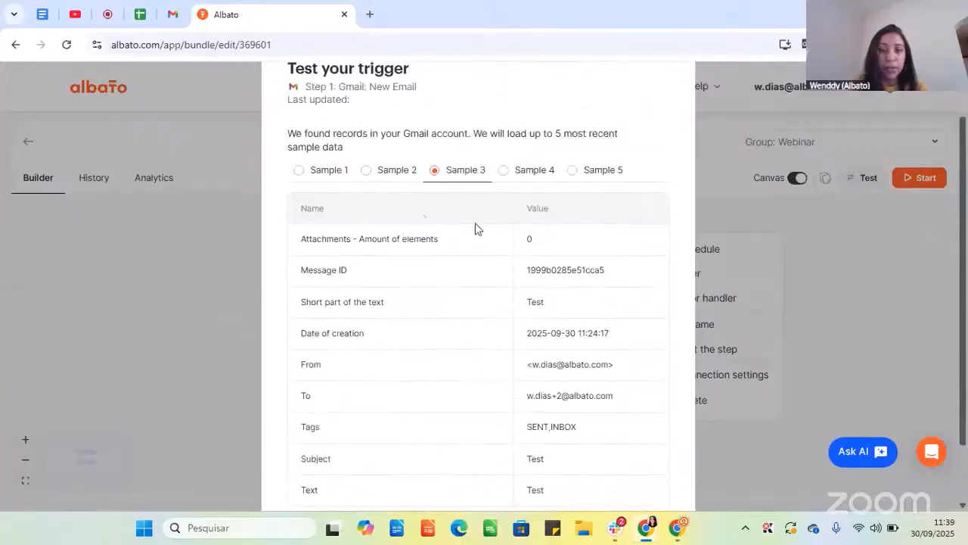
pyautogui.scroll(-4, 422, 216)
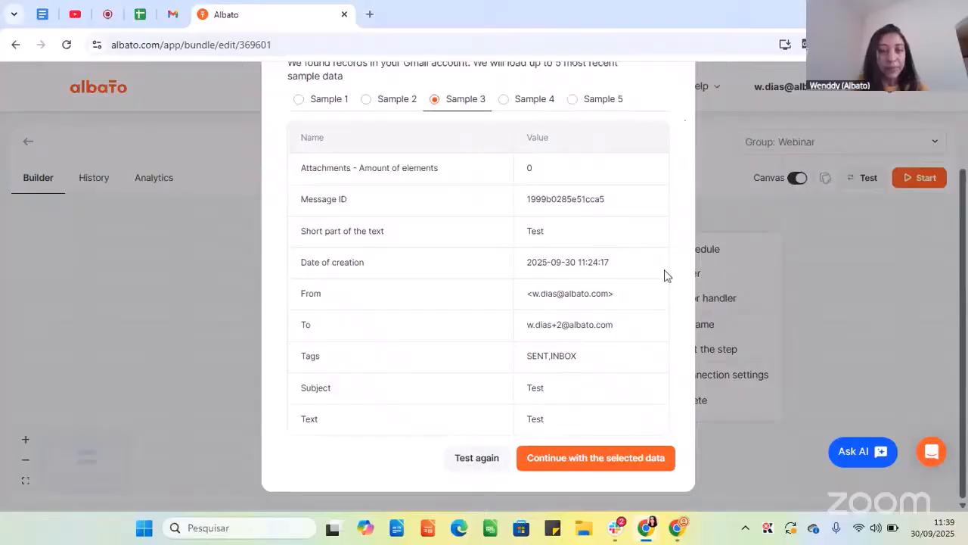
pyautogui.scroll(2, 642, 253)
pyautogui.click(677, 99)
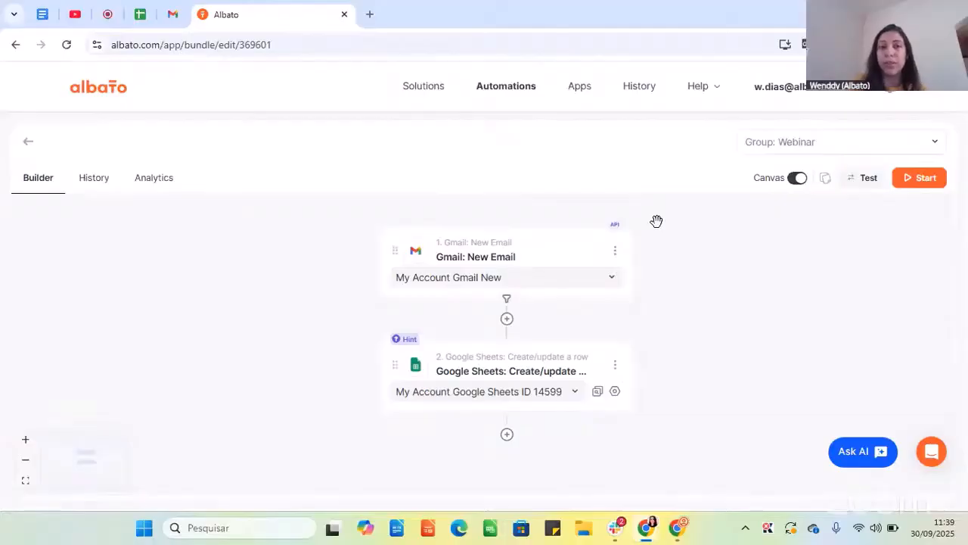
# - Leave the automation and start a new Google Calendar connection by link from the Apps area, searching the apps for "calenda"
pyautogui.click(509, 95)
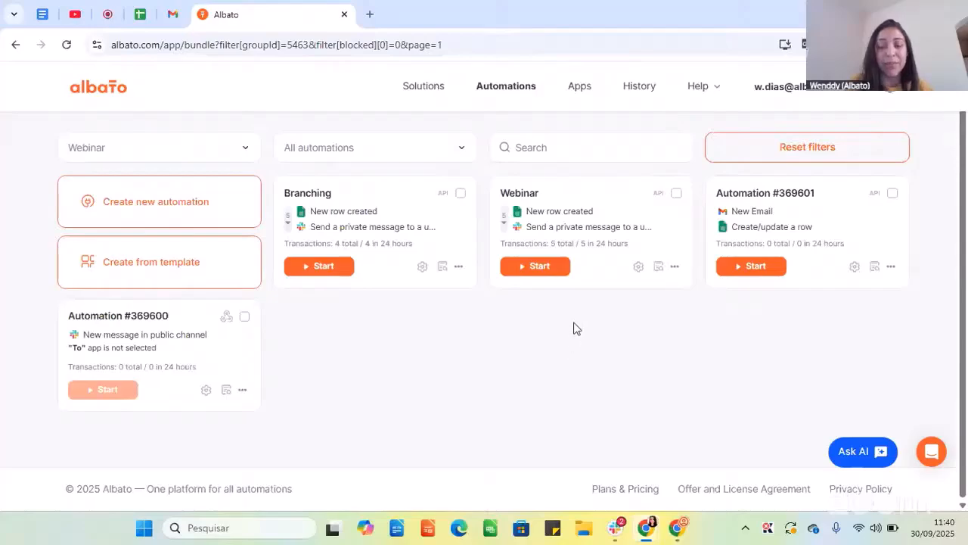
pyautogui.click(580, 95)
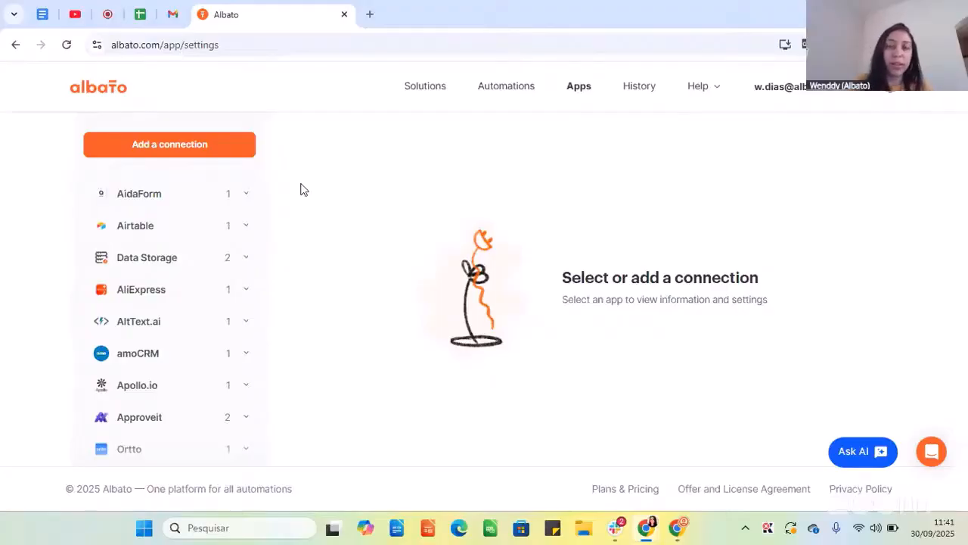
pyautogui.click(206, 140)
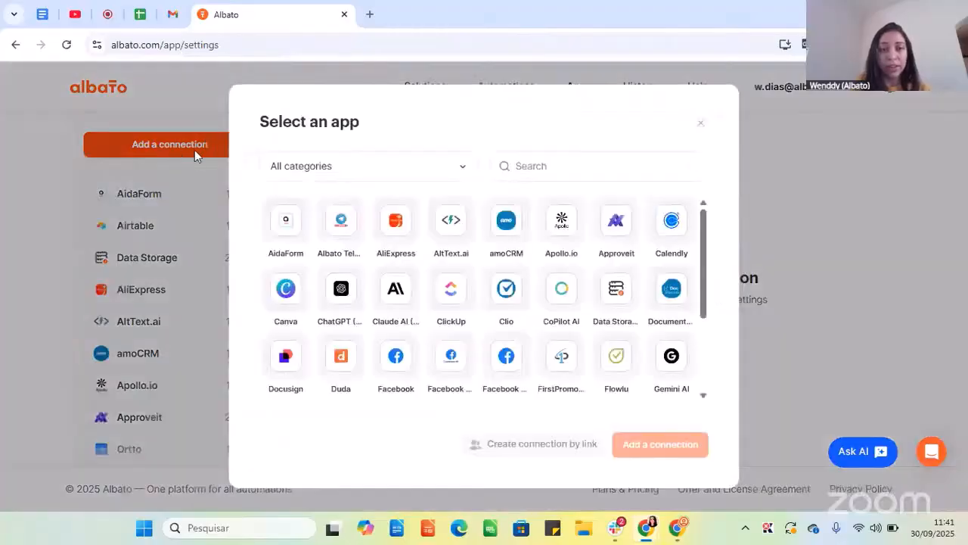
pyautogui.click(558, 167)
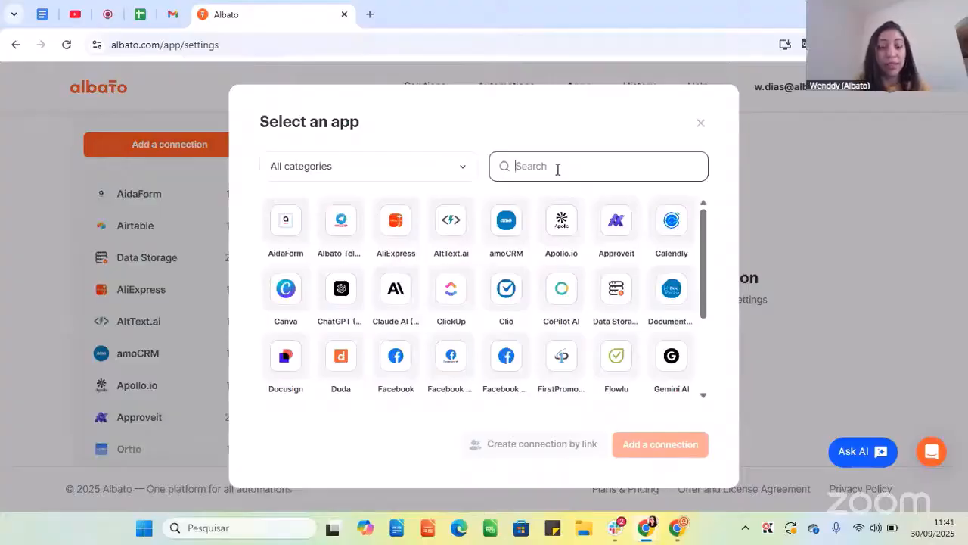
pyautogui.write('calenda')
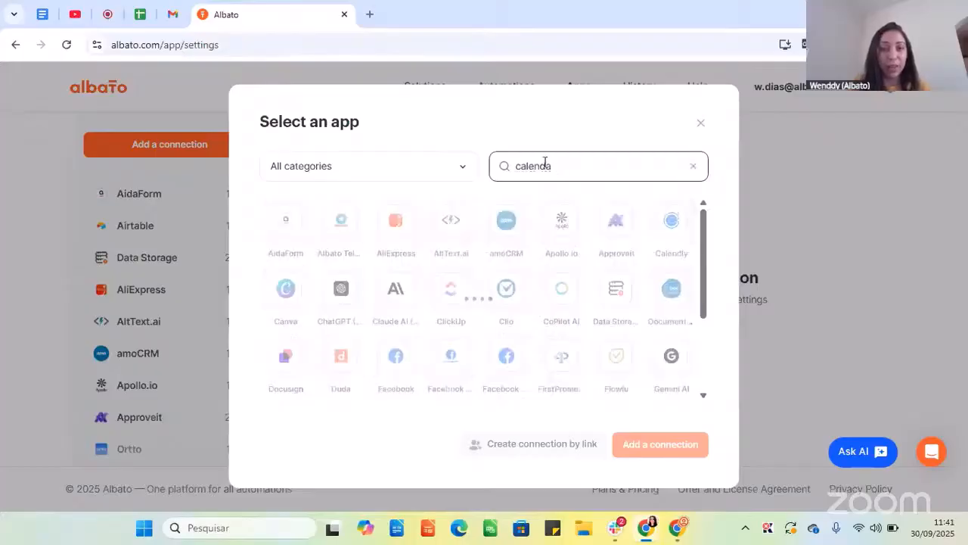
pyautogui.click(282, 233)
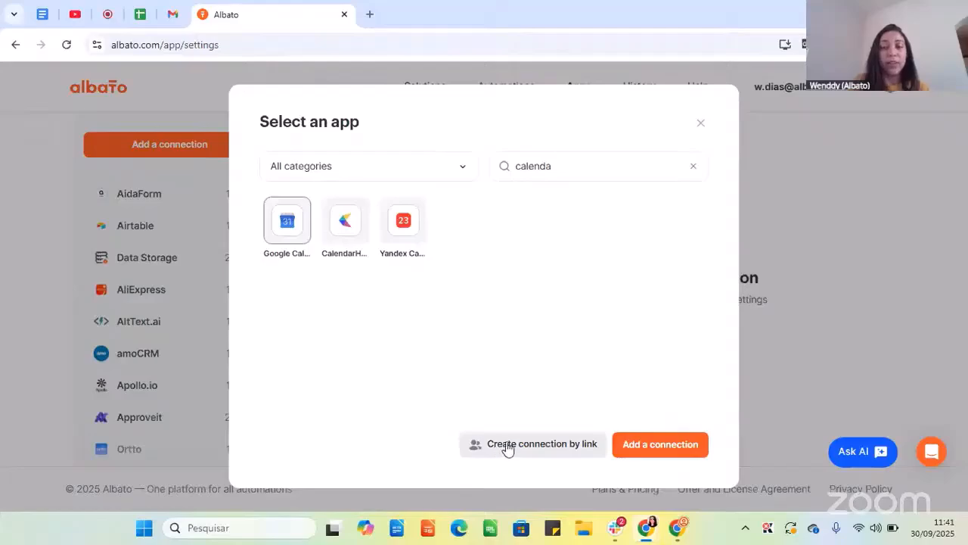
pyautogui.click(551, 451)
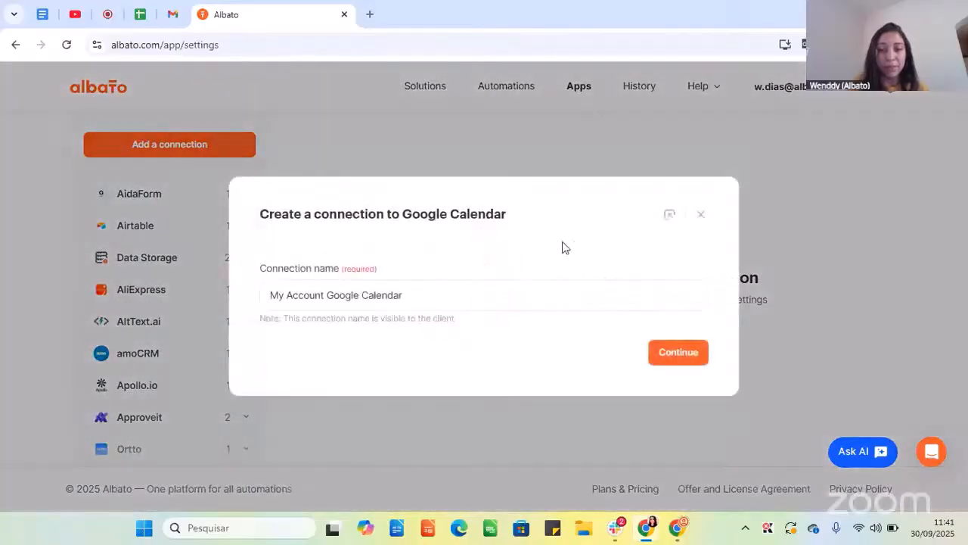
# - Name the connection "My Account Google Calendar Client X" and create its shareable link
pyautogui.click(443, 298)
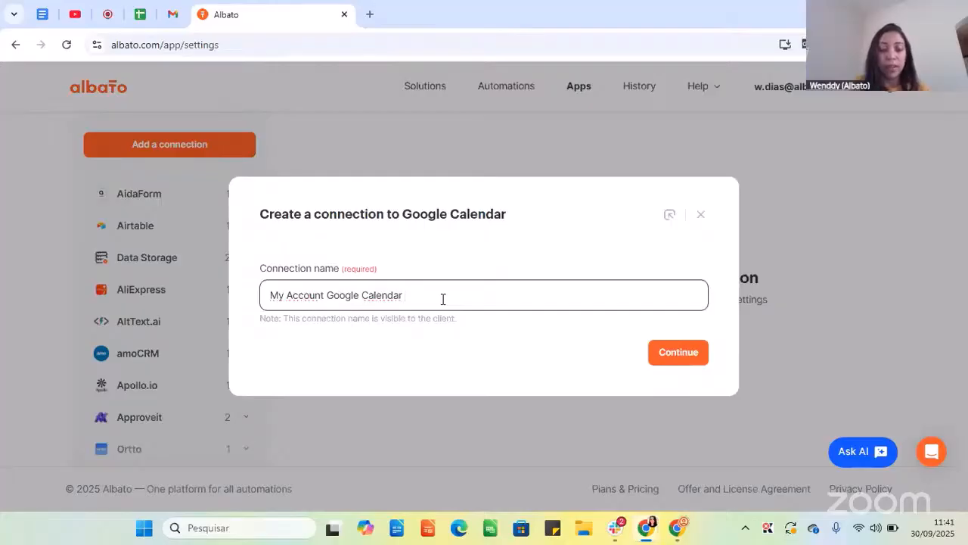
pyautogui.write('Client X')
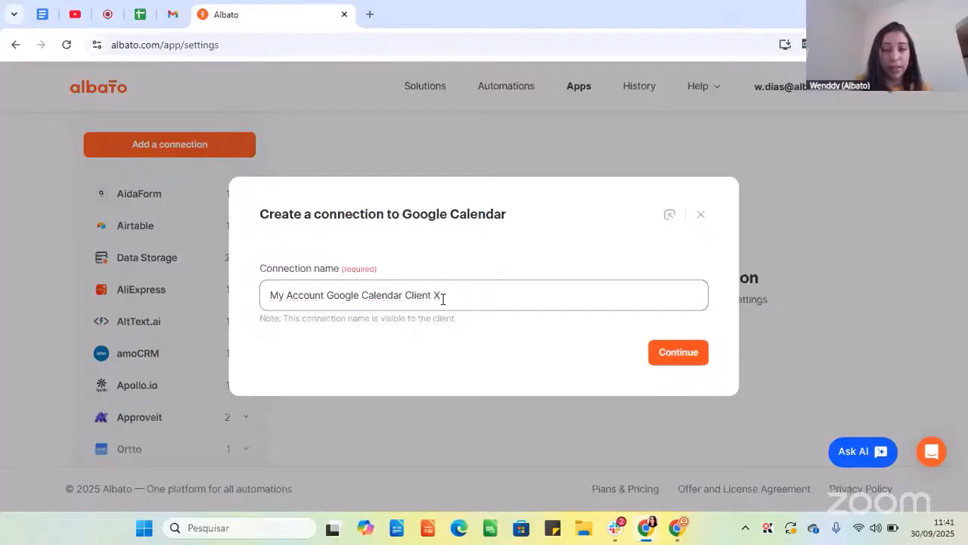
pyautogui.click(678, 354)
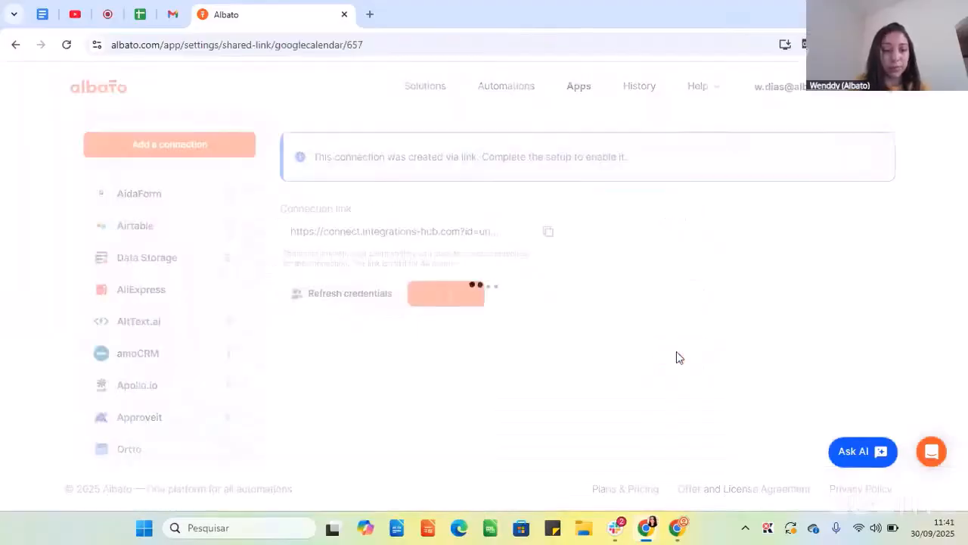
# - Copy the connection link with its access token and open it in the other Chrome window to check the client's connection form
pyautogui.click(548, 232)
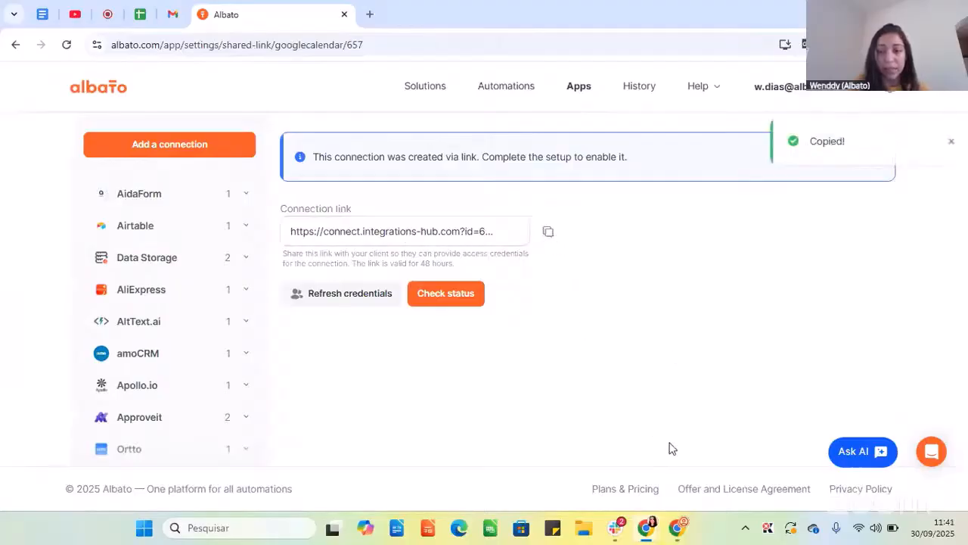
pyautogui.click(683, 534)
pyautogui.click(342, 47)
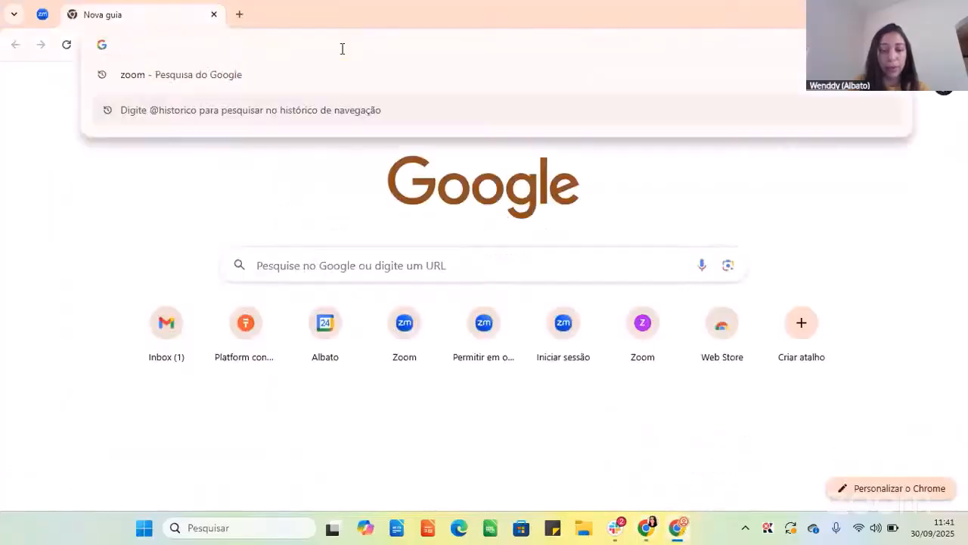
pyautogui.hotkey('ctrl', 'v')
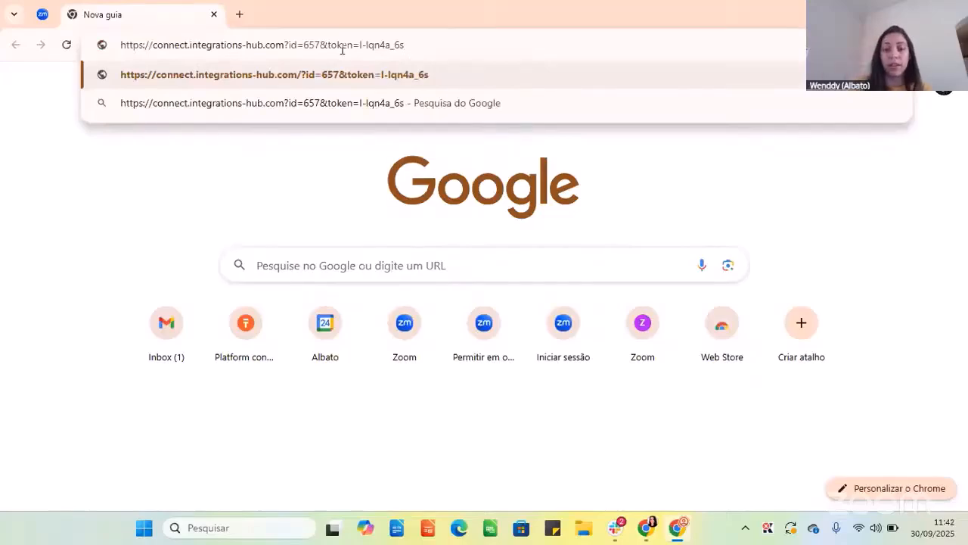
pyautogui.press('Return')
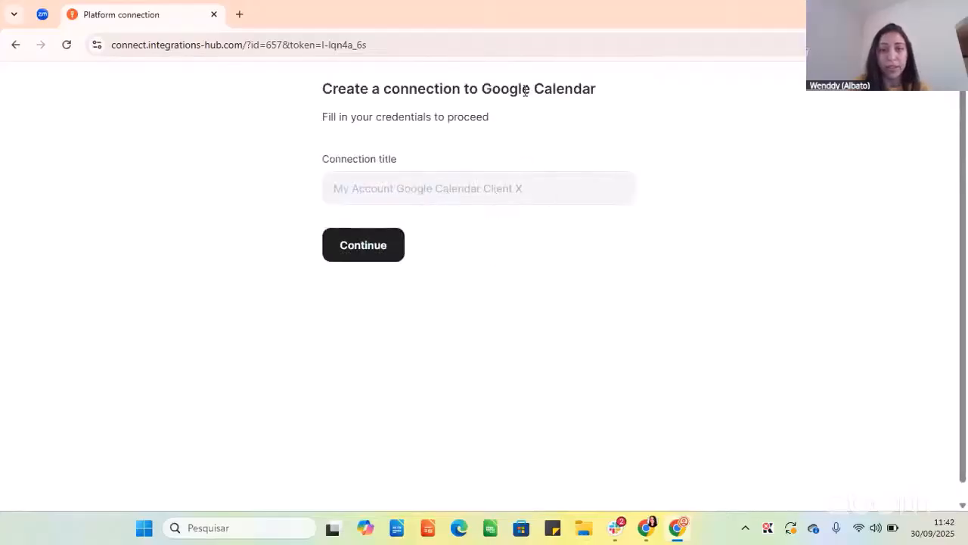
pyautogui.moveTo(482, 85); pyautogui.dragTo(613, 88)
pyautogui.click(614, 89)
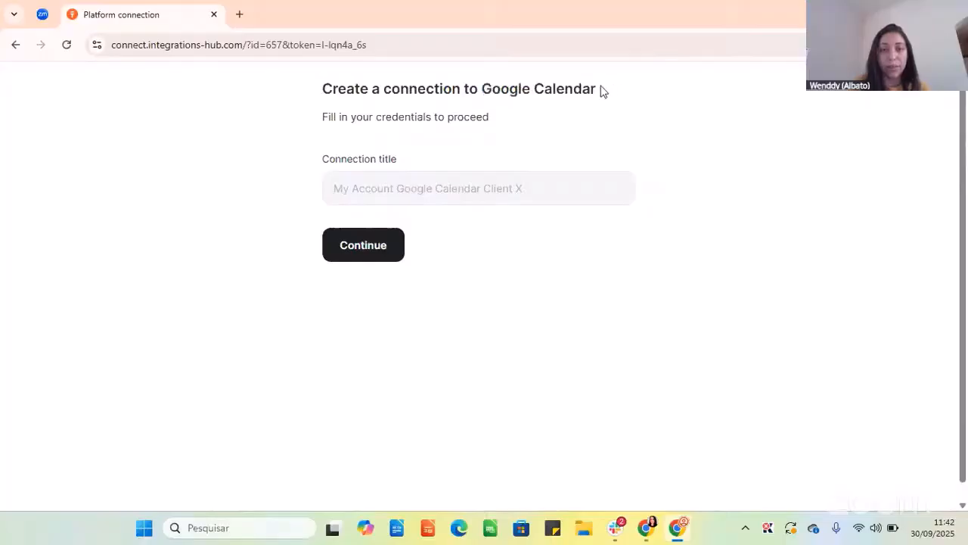
# - Complete the client's Google Calendar connection form, granting Albato access with the existing Google account and accepting the consent request
pyautogui.click(370, 255)
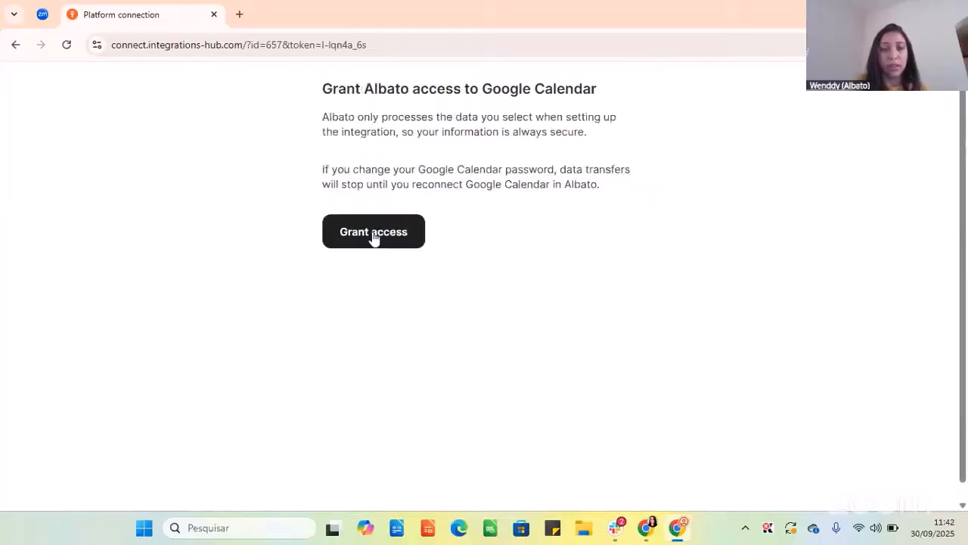
pyautogui.click(374, 236)
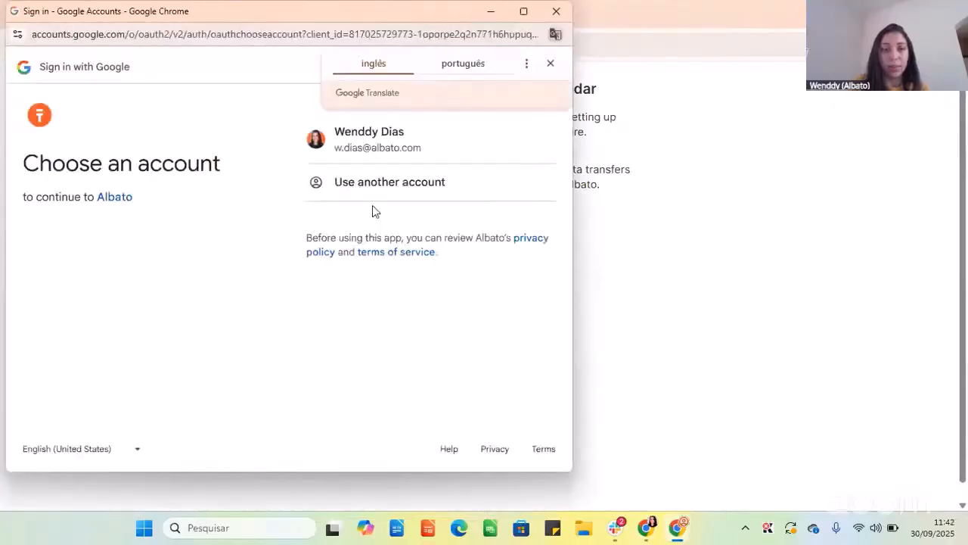
pyautogui.click(395, 150)
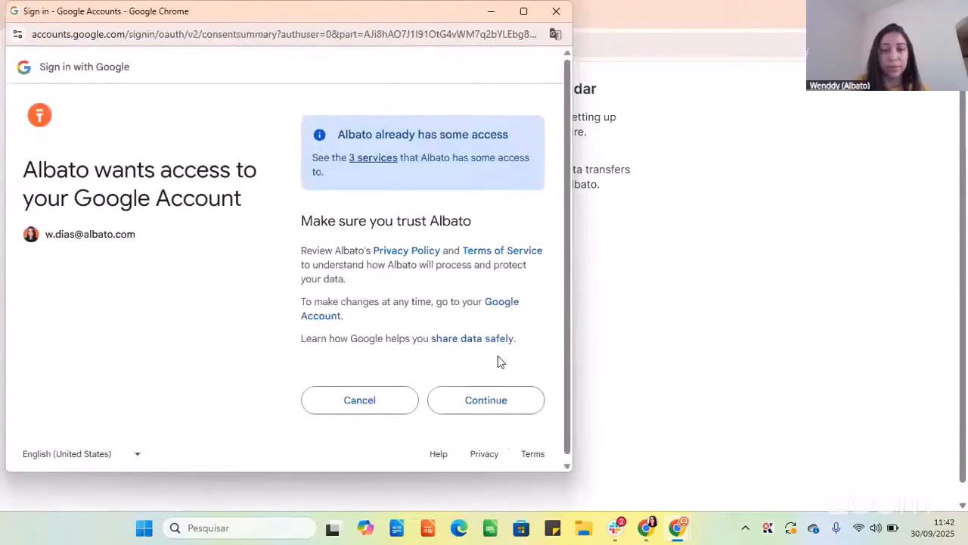
pyautogui.click(488, 405)
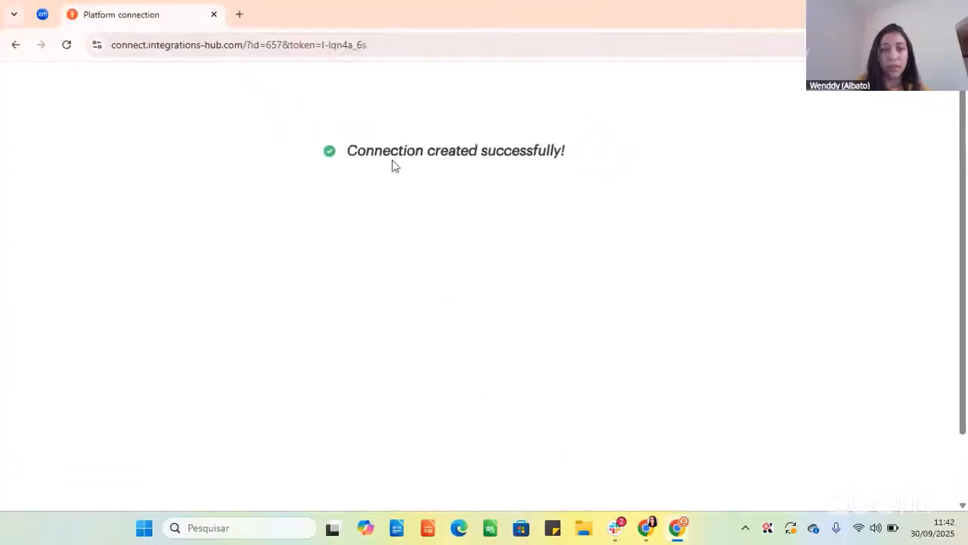
# - Return to the Albato Chrome window, check the status of the link-created Google Calendar connection and save the connection
pyautogui.moveTo(646, 527)
pyautogui.click(571, 452)
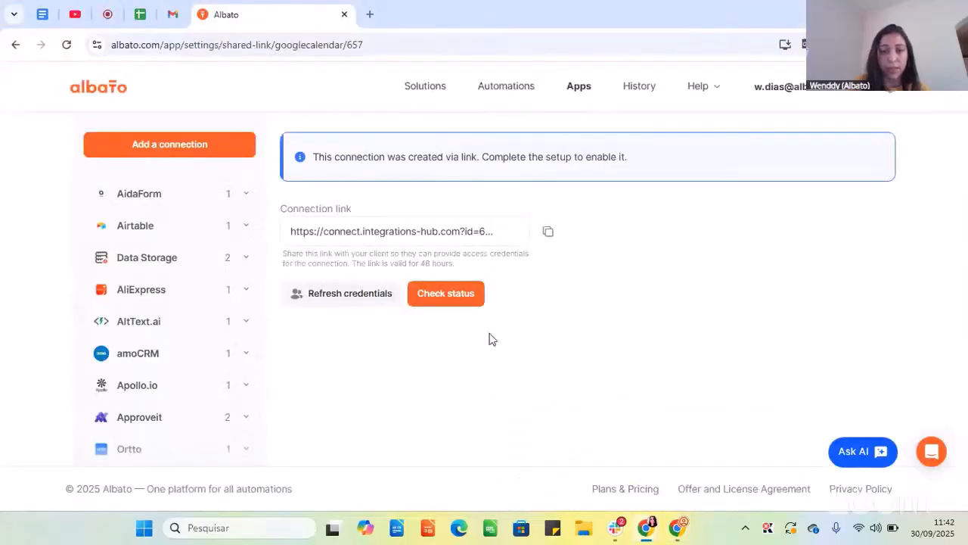
pyautogui.click(449, 300)
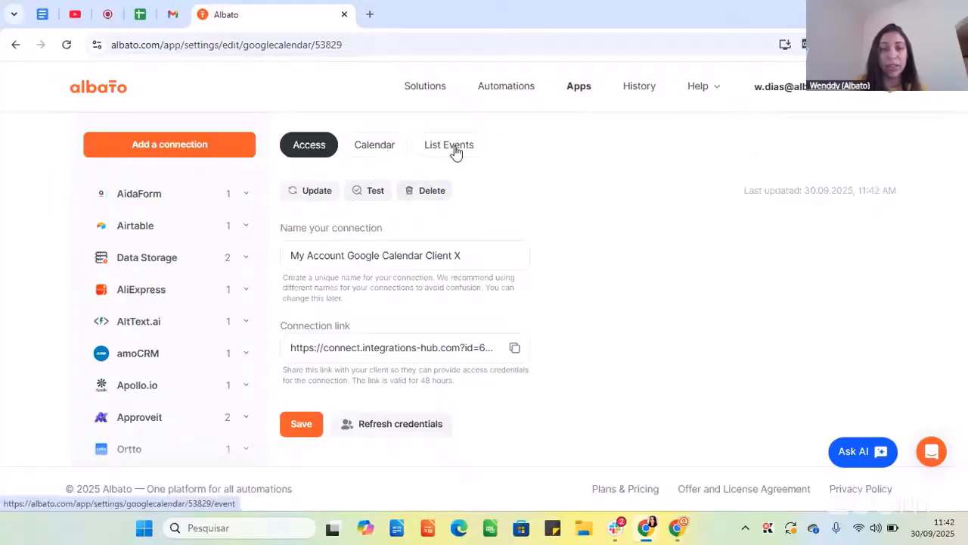
pyautogui.click(302, 425)
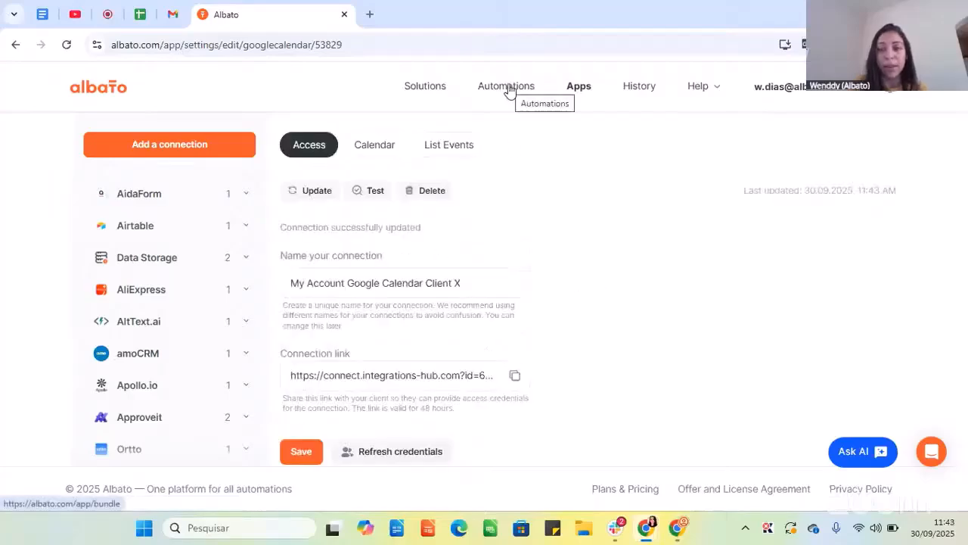
pyautogui.click(383, 283)
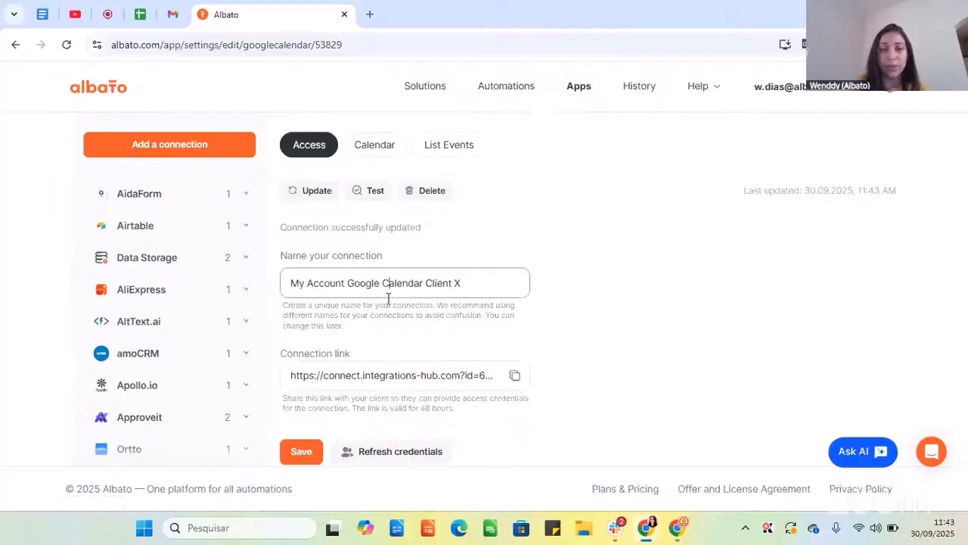
pyautogui.hotkey('ctrl', 'a')
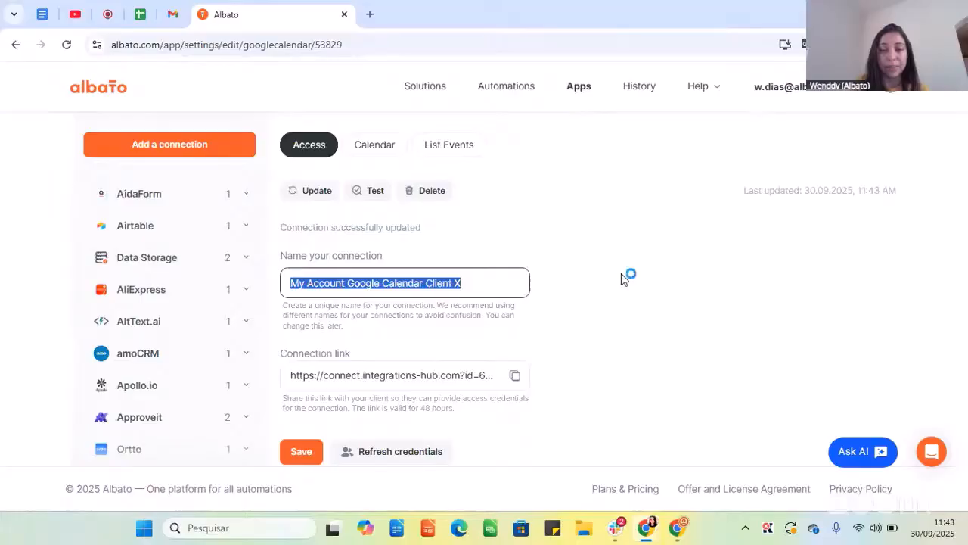
pyautogui.click(611, 277)
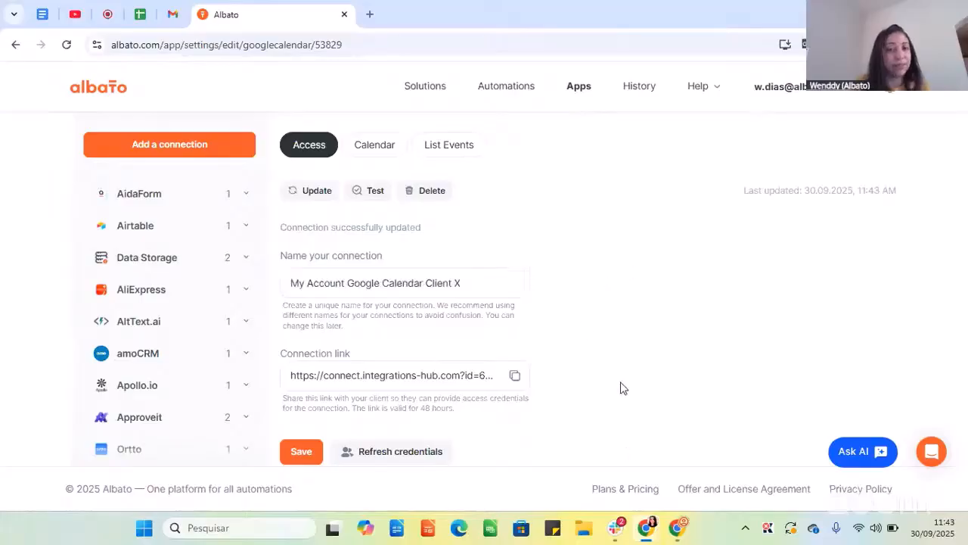
pyautogui.scroll(-1, 620, 387)
pyautogui.scroll(1, 620, 386)
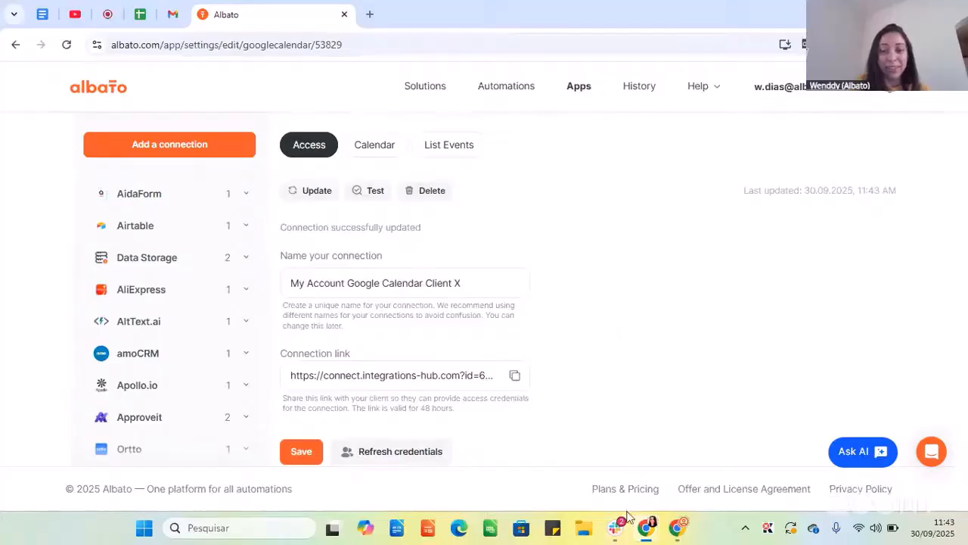
pyautogui.moveTo(655, 530)
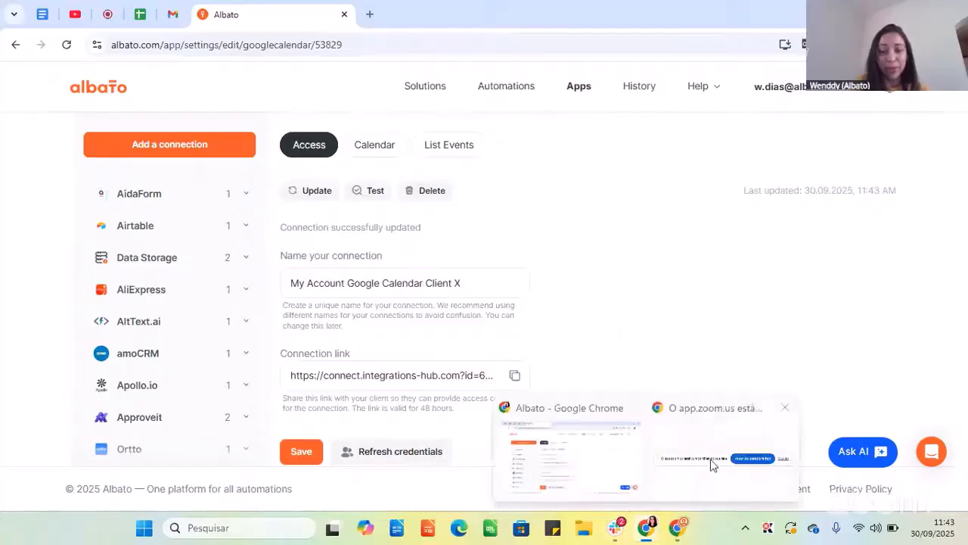